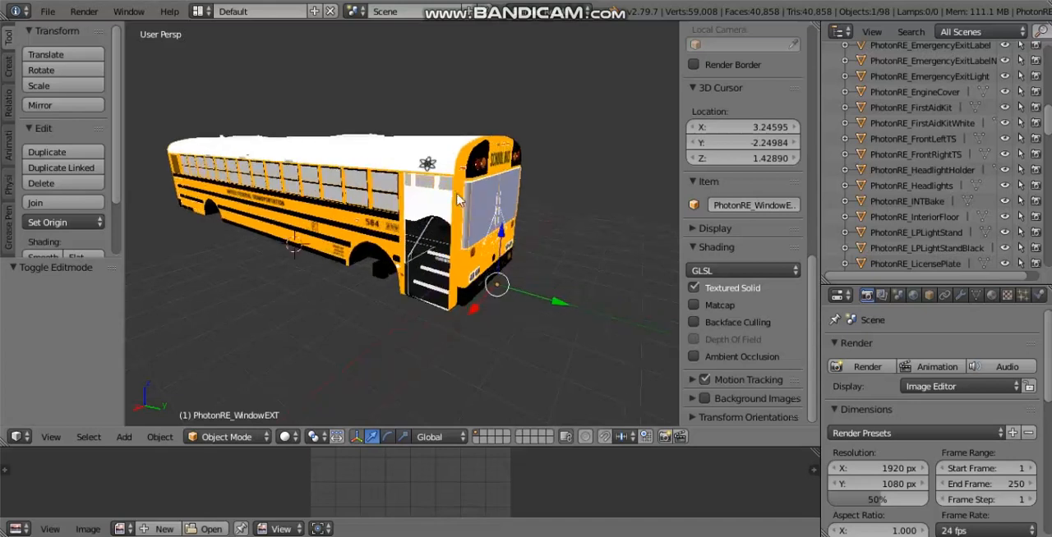
# Step: Examine the textured school bus exterior around the front entrance and along its windowed side
pyautogui.scroll(2, 444, 243)
pyautogui.scroll(1, 450, 250)
pyautogui.moveTo(451, 251); pyautogui.dragTo(514, 252, button='middle')
pyautogui.scroll(-2, 515, 252)
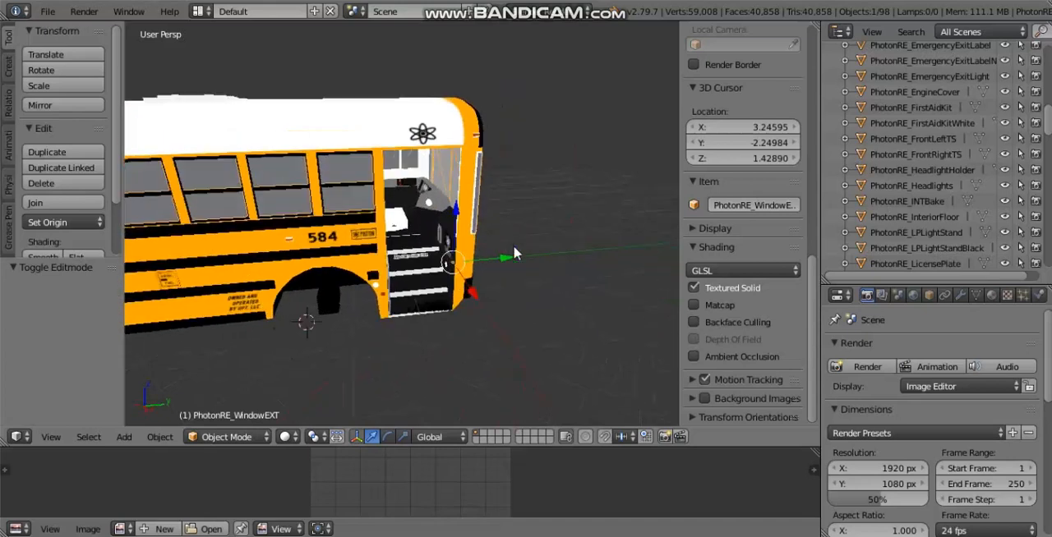
pyautogui.keyDown('shift'); pyautogui.moveTo(233, 202); pyautogui.dragTo(649, 158, button='middle'); pyautogui.keyUp('shift')
pyautogui.scroll(-2, 585, 173)
pyautogui.moveTo(586, 172); pyautogui.dragTo(288, 236, button='middle')
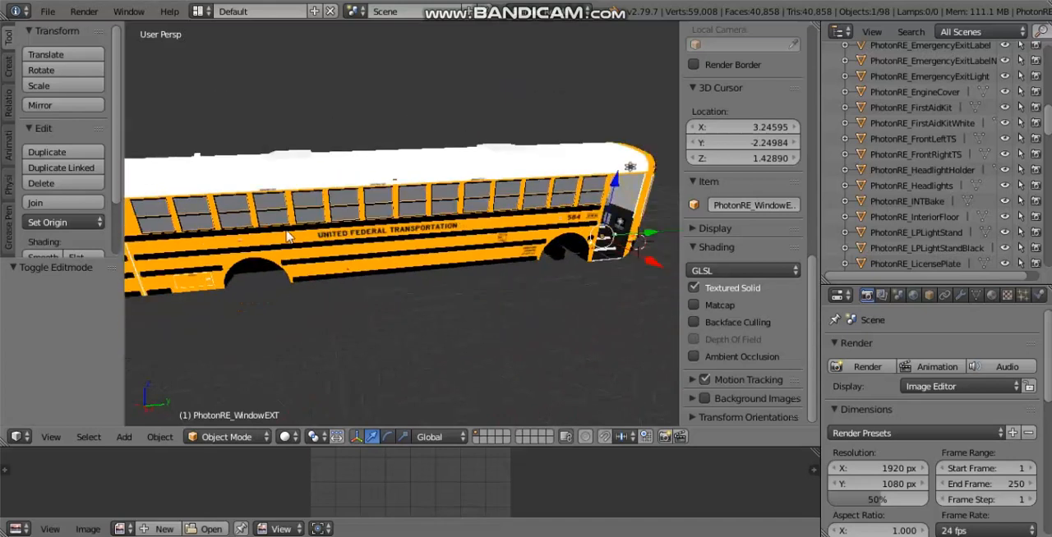
pyautogui.moveTo(356, 213); pyautogui.dragTo(399, 197, button='middle')
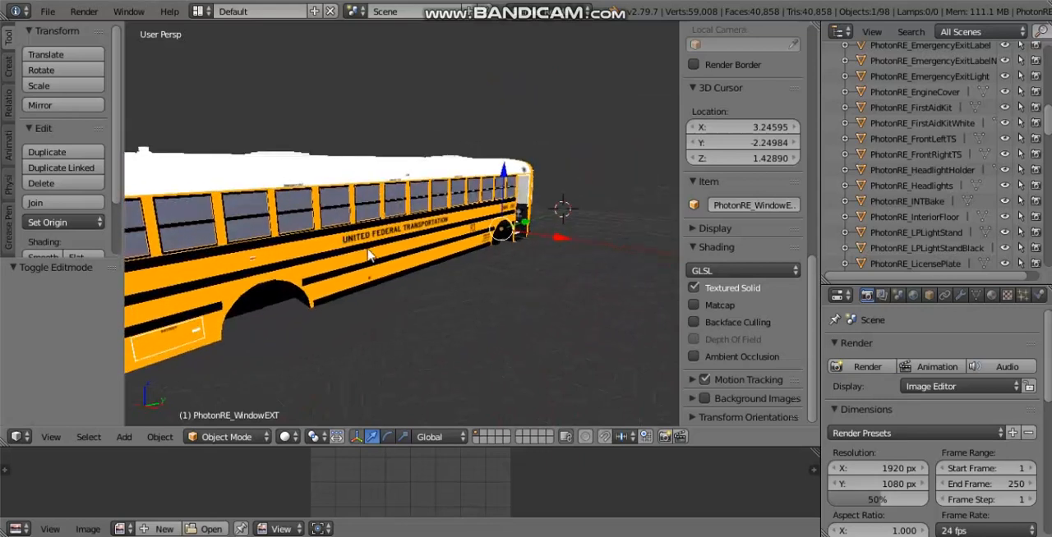
pyautogui.keyDown('shift'); pyautogui.moveTo(311, 222); pyautogui.dragTo(370, 234, button='middle'); pyautogui.keyUp('shift')
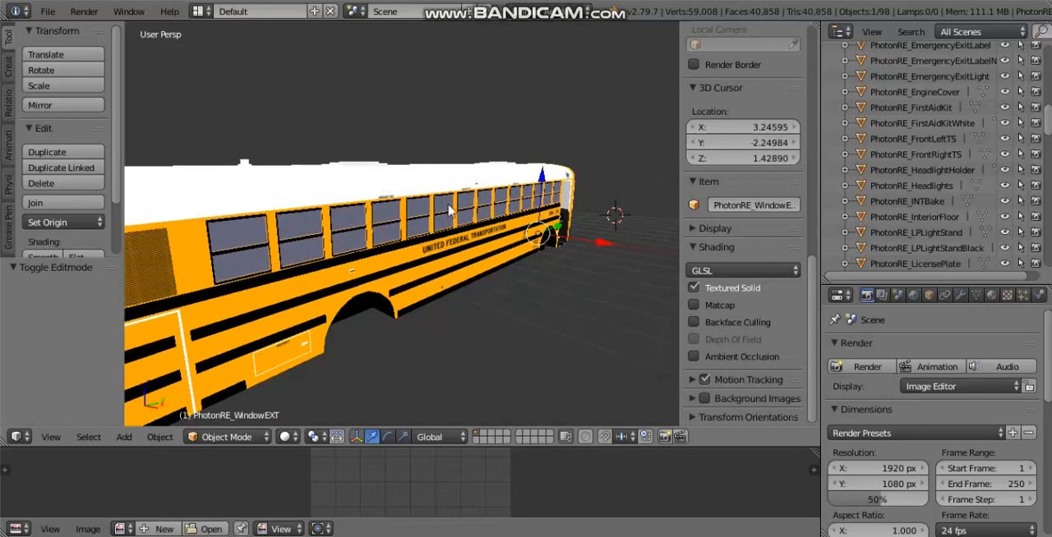
# Step: Turn off Textured Solid shading so the bus displays without its textures
pyautogui.click(703, 289)
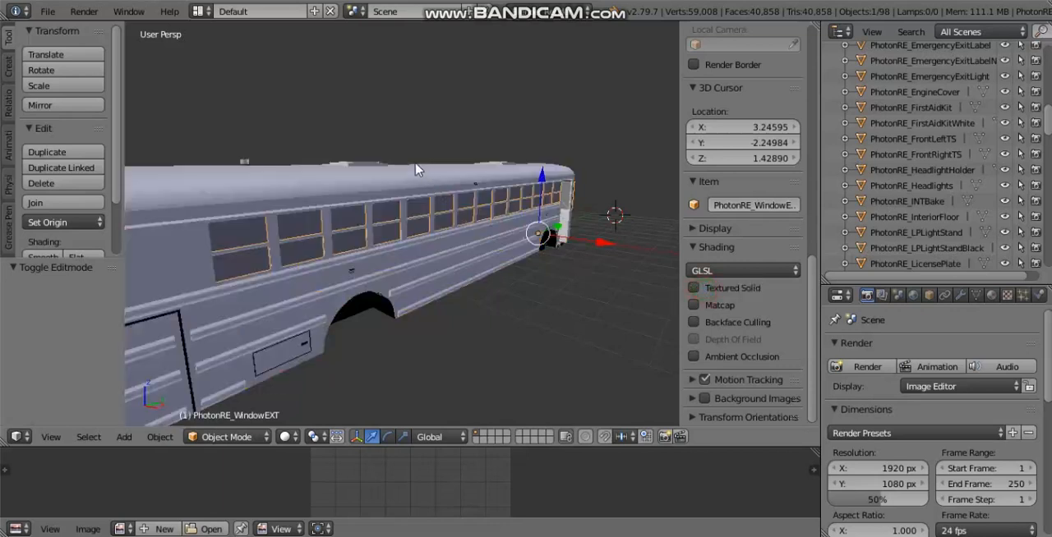
pyautogui.moveTo(503, 233); pyautogui.dragTo(375, 251, button='middle')
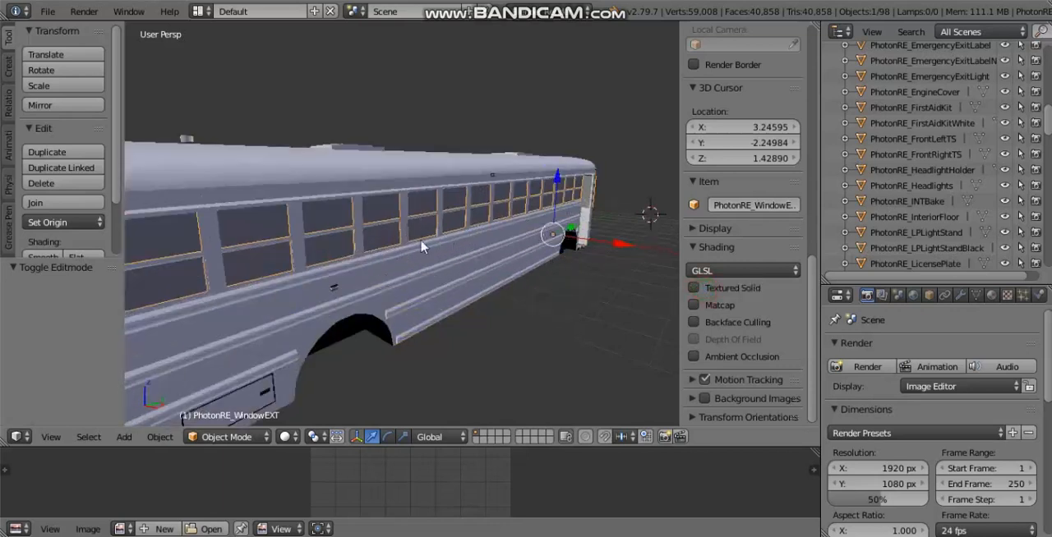
pyautogui.moveTo(510, 293); pyautogui.dragTo(499, 214, button='middle')
pyautogui.moveTo(448, 255); pyautogui.dragTo(481, 238, button='middle')
pyautogui.scroll(1, 360, 308)
pyautogui.scroll(2, 520, 230)
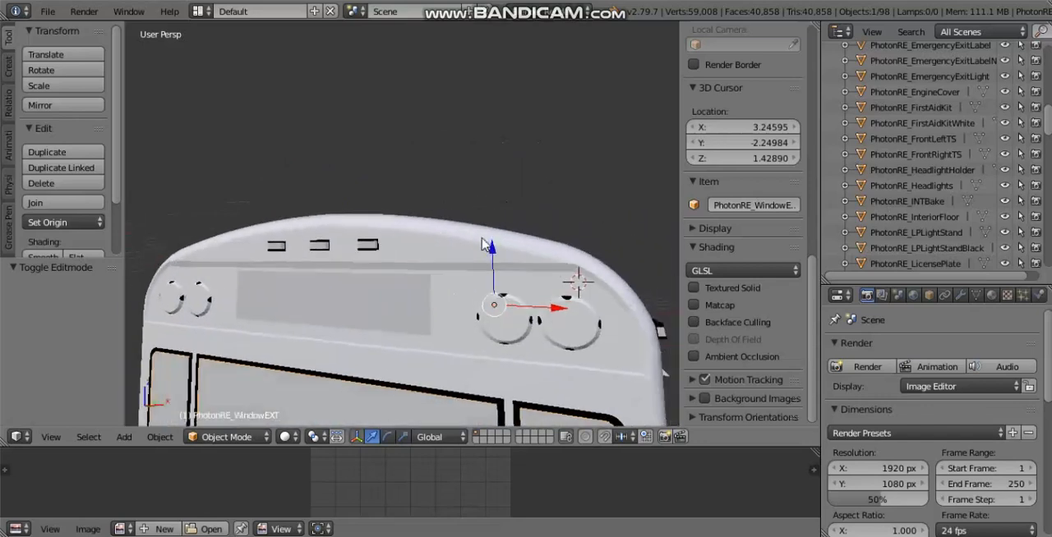
# Step: Test-move the PhotonRE_BodyBake body and the rear school bus sign as separate objects, cancelling each move
pyautogui.rightClick(359, 317)
pyautogui.moveTo(451, 234); pyautogui.dragTo(400, 294, button='right')
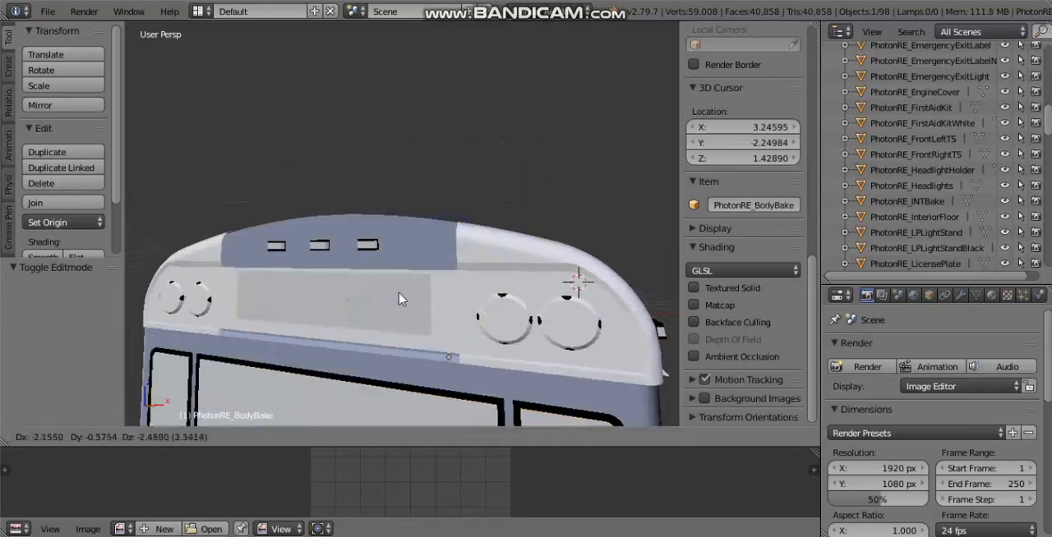
pyautogui.rightClick(450, 242)
pyautogui.rightClick(344, 313)
pyautogui.moveTo(344, 313); pyautogui.dragTo(397, 288, button='right')
pyautogui.rightClick(455, 238)
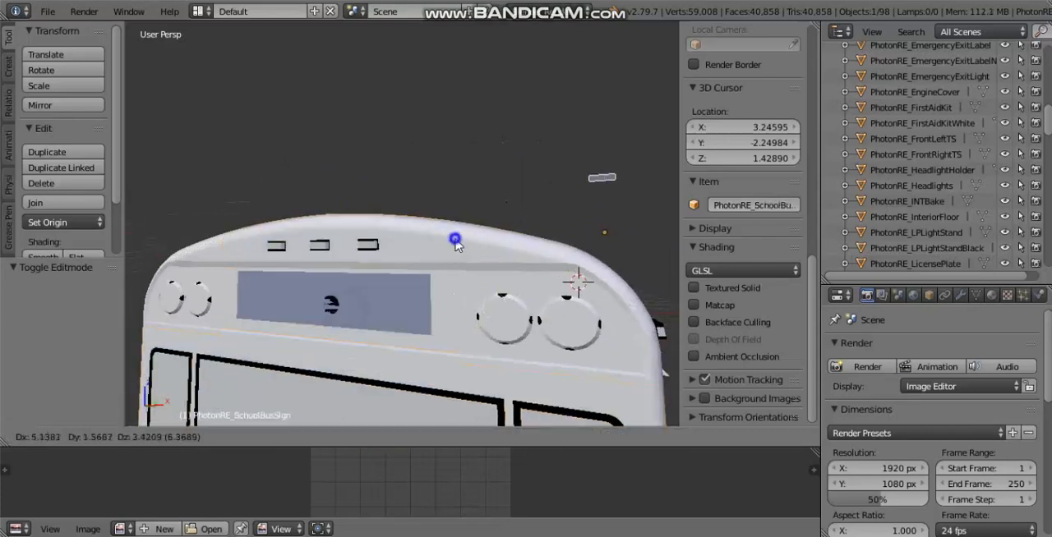
pyautogui.scroll(-2, 403, 261)
pyautogui.moveTo(404, 280); pyautogui.dragTo(352, 308, button='middle')
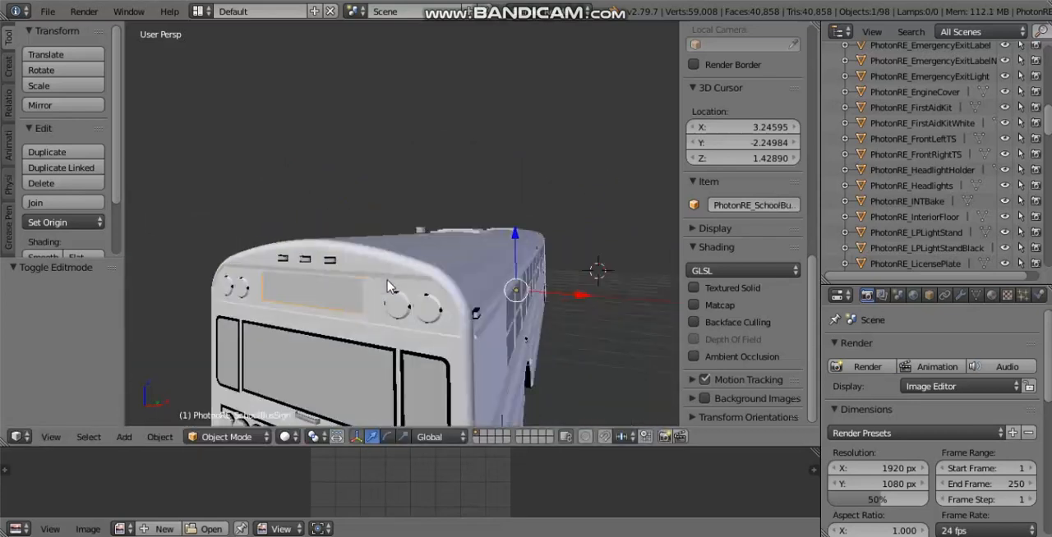
# Step: Join the rear school bus sign and warning light panel into PhotonRE_BodyBake, and undo that join
pyautogui.rightClick(334, 306)
pyautogui.rightClick(334, 306)
pyautogui.scroll(1, 399, 263)
pyautogui.scroll(-1, 397, 263)
pyautogui.rightClick(379, 253)
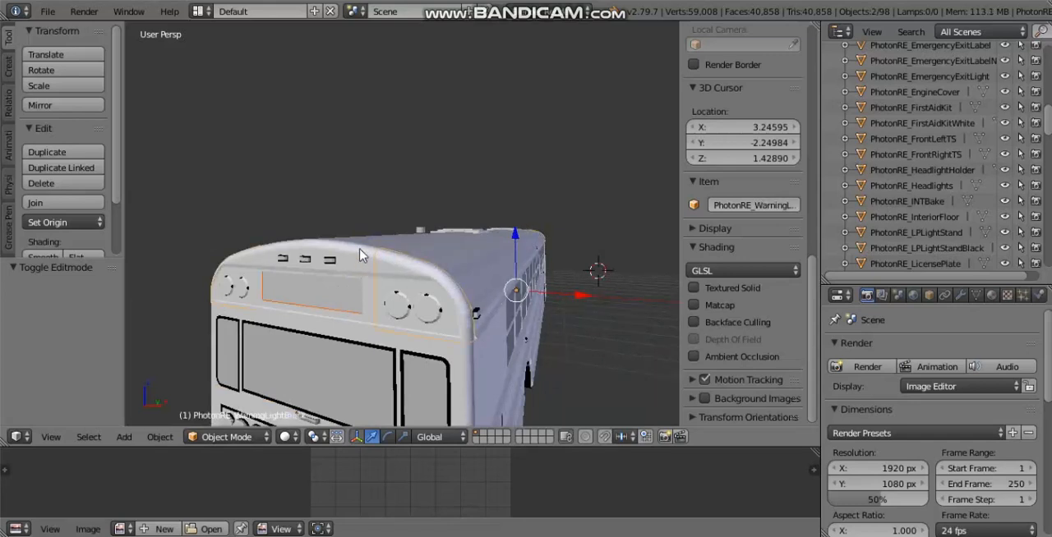
pyautogui.keyDown('shift'); pyautogui.rightClick(360, 254); pyautogui.keyUp('shift')
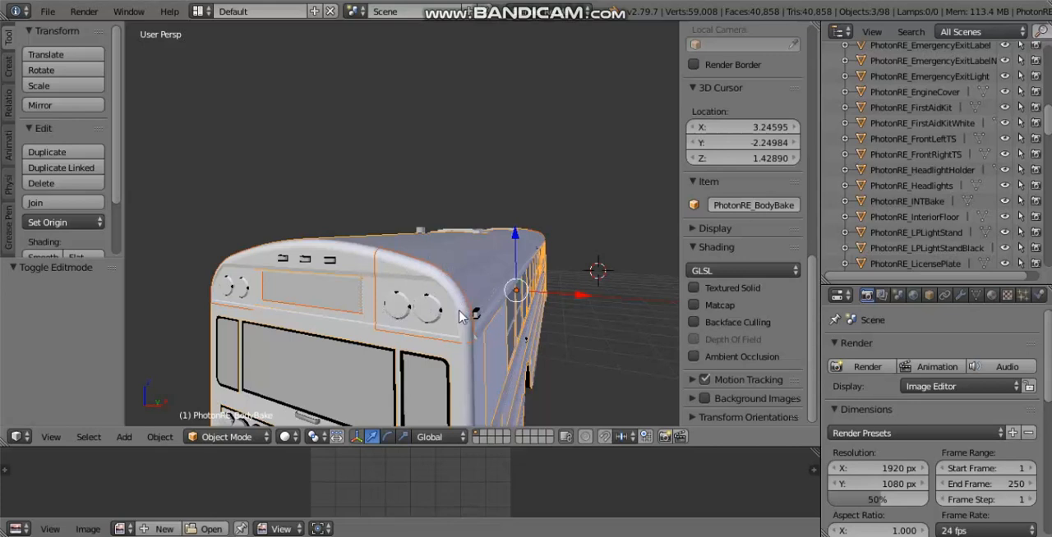
pyautogui.hotkey('ctrl', 'j')
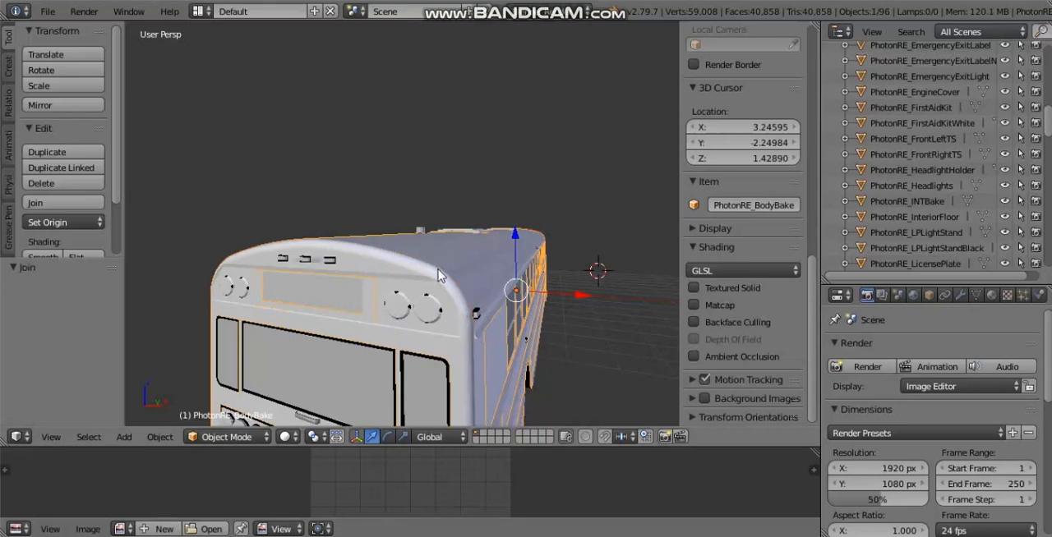
pyautogui.rightClick(444, 346)
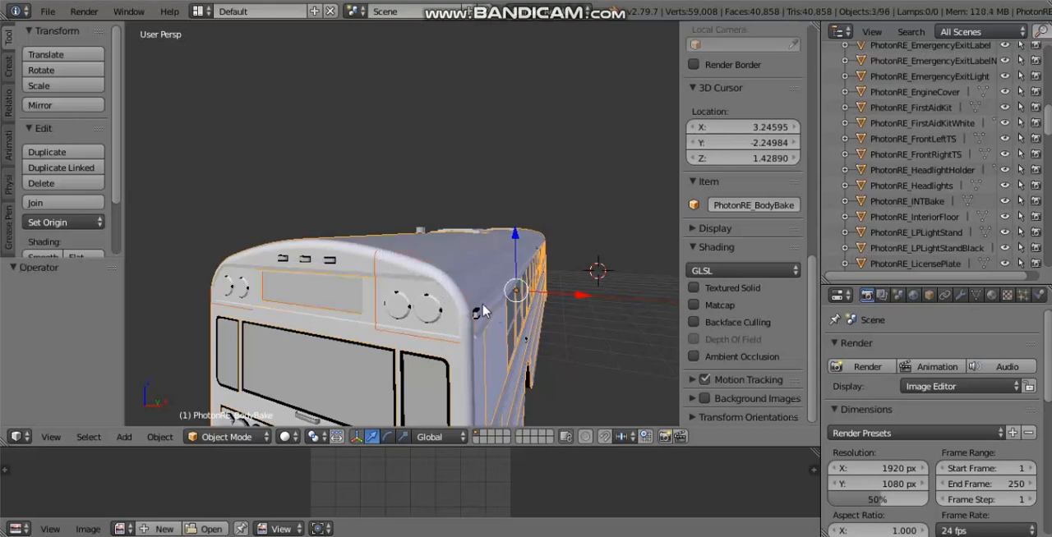
pyautogui.moveTo(483, 311); pyautogui.dragTo(478, 296, button='middle')
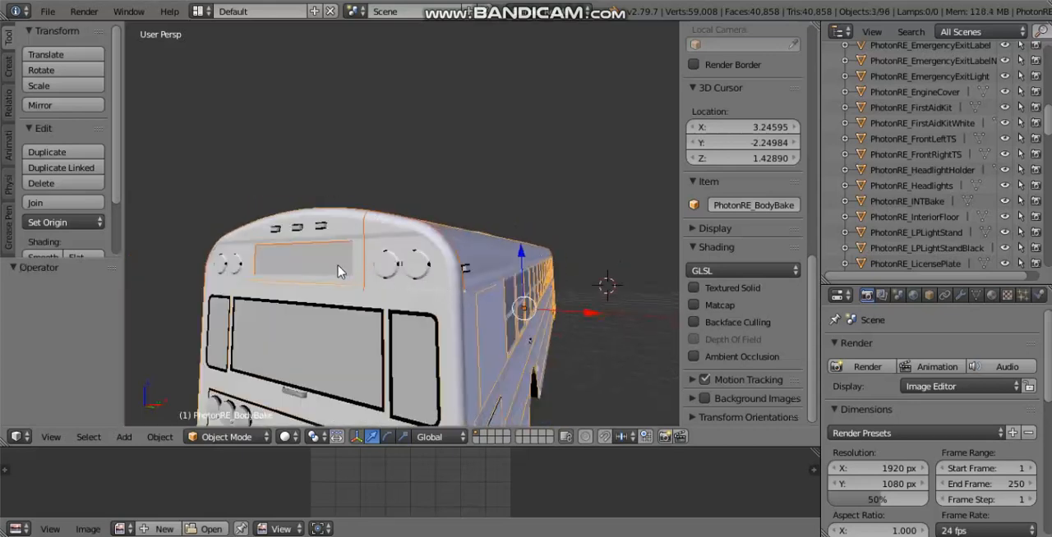
# Step: Select the rear school bus sign, the warning light panel and lastly PhotonRE_BodyBake, and join them into one object
pyautogui.rightClick(279, 264)
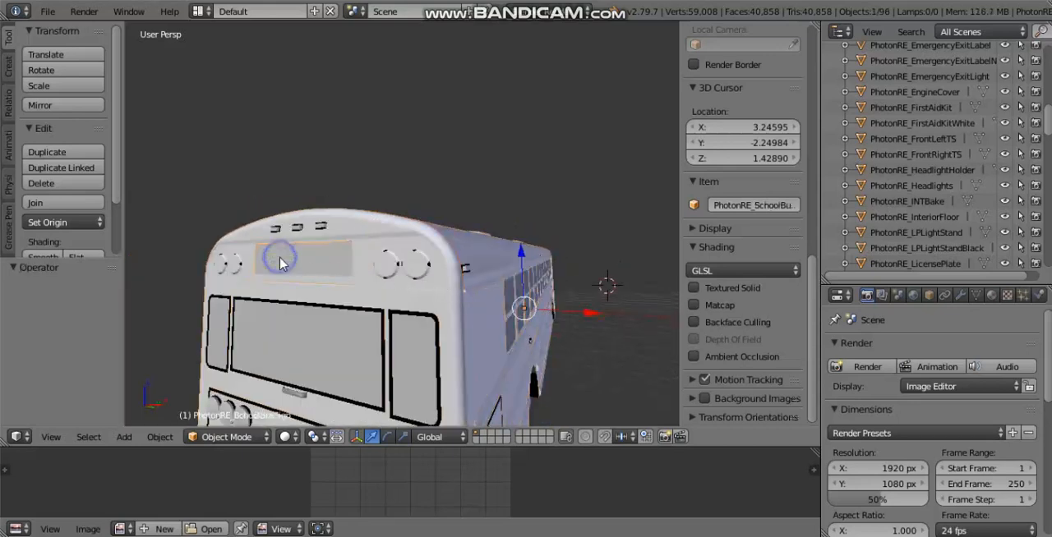
pyautogui.keyDown('shift'); pyautogui.rightClick(448, 258); pyautogui.keyUp('shift')
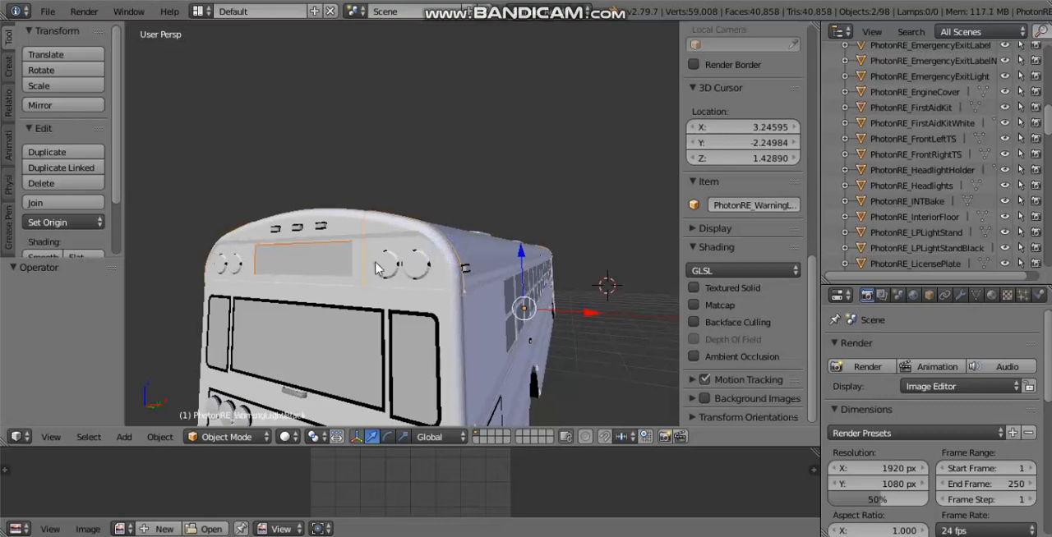
pyautogui.moveTo(520, 312); pyautogui.dragTo(441, 290, button='middle')
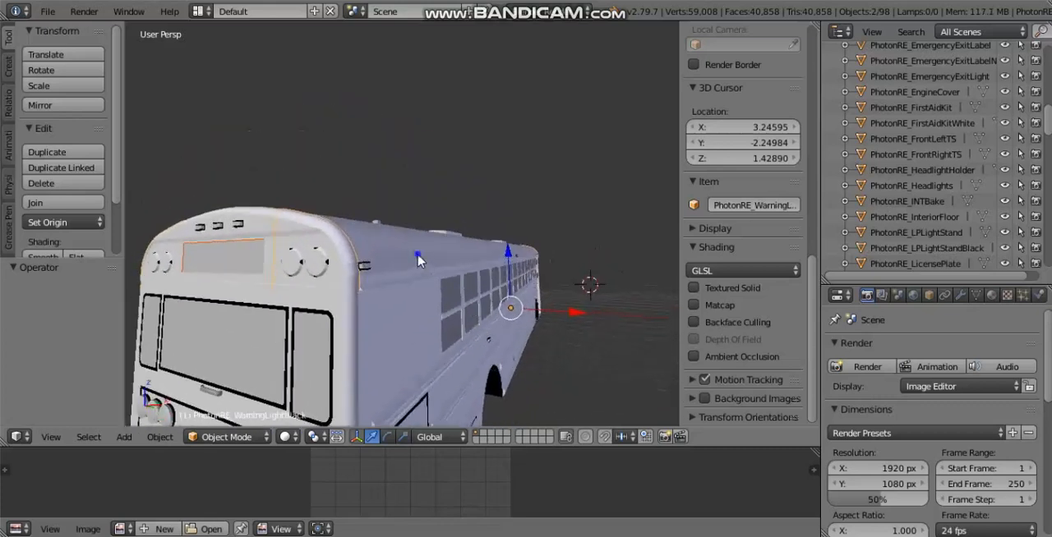
pyautogui.keyDown('shift'); pyautogui.rightClick(439, 276); pyautogui.keyUp('shift')
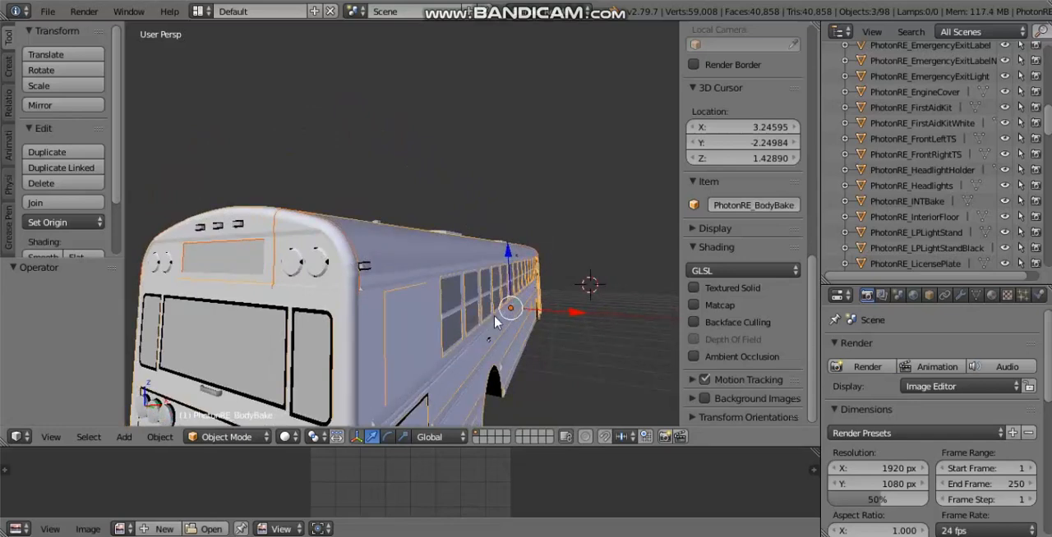
pyautogui.hotkey('ctrl', 'j')
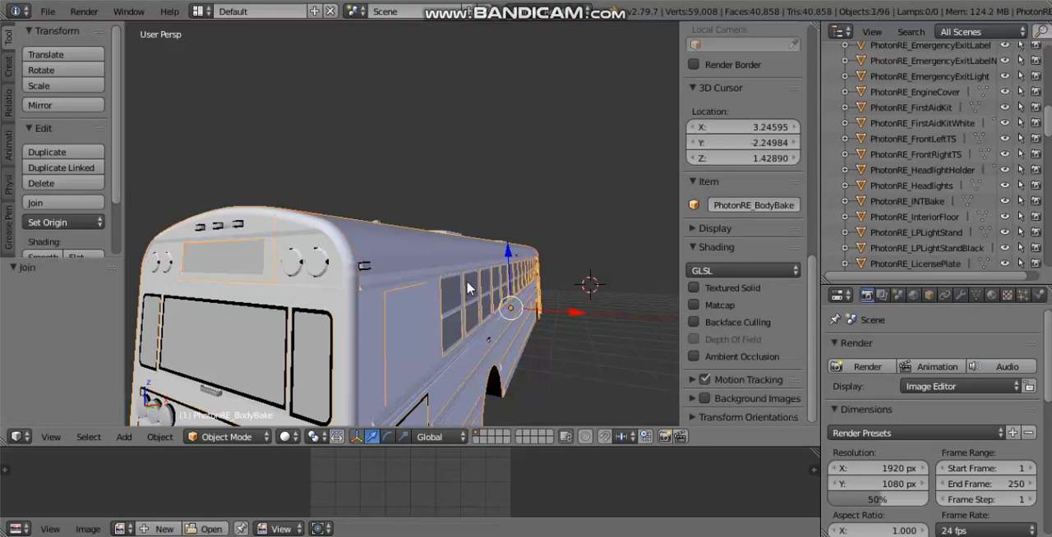
pyautogui.moveTo(467, 287); pyautogui.dragTo(413, 257, button='middle')
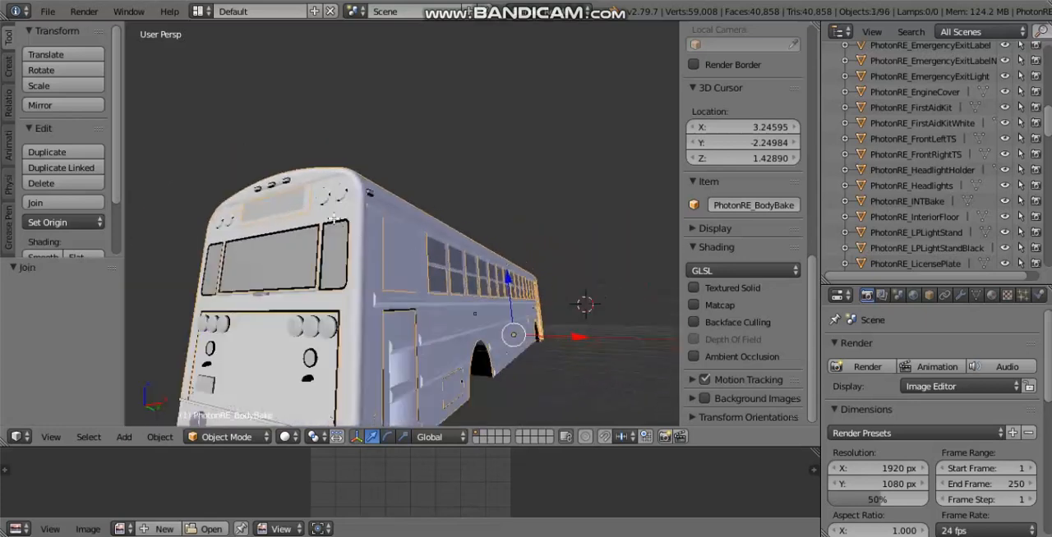
# Step: Open the joined PhotonRE_BodyBake mesh in Edit Mode and check its geometry from the rear and sides
pyautogui.press('Tab')
pyautogui.moveTo(341, 216); pyautogui.dragTo(490, 252, button='middle')
pyautogui.moveTo(398, 239); pyautogui.dragTo(309, 314, button='middle')
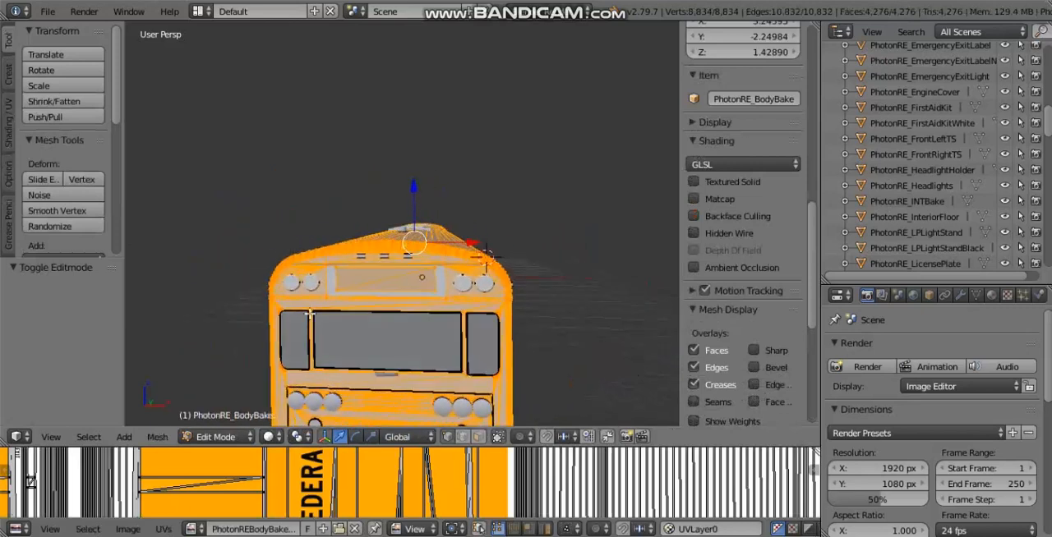
pyautogui.moveTo(357, 257); pyautogui.dragTo(467, 252, button='middle')
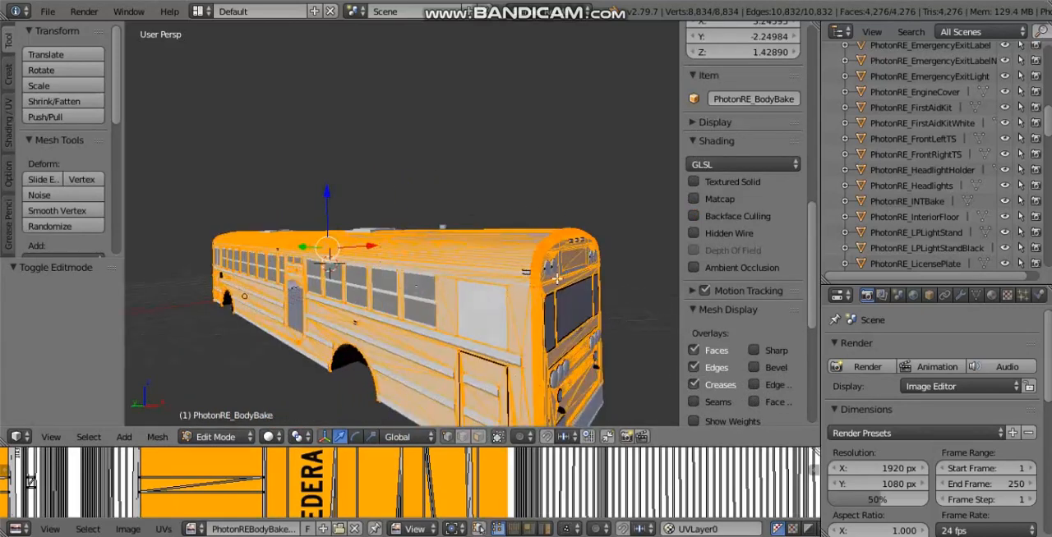
pyautogui.moveTo(556, 279); pyautogui.dragTo(198, 271, button='middle')
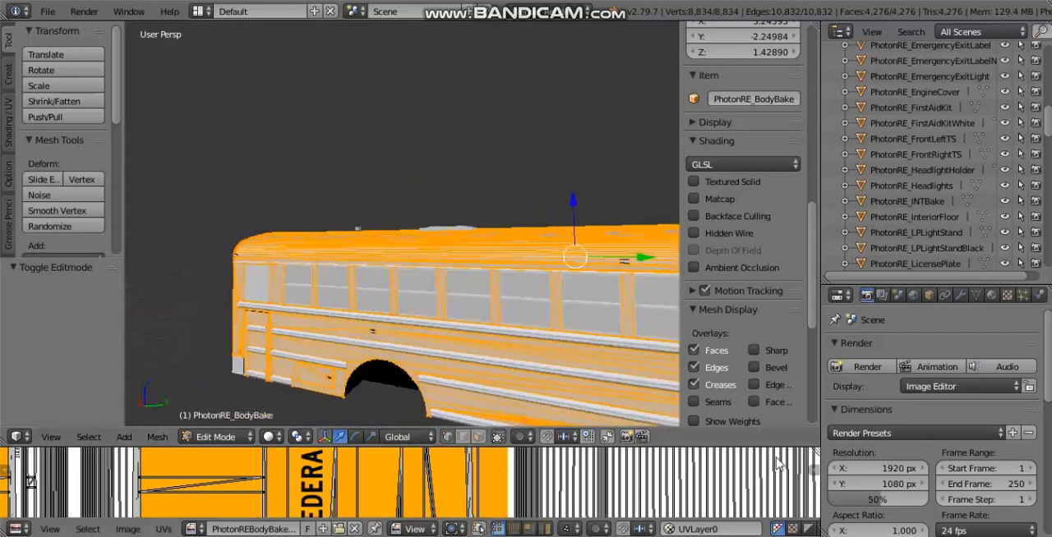
pyautogui.click(773, 536)
pyautogui.hotkey('alt', 'Tab')
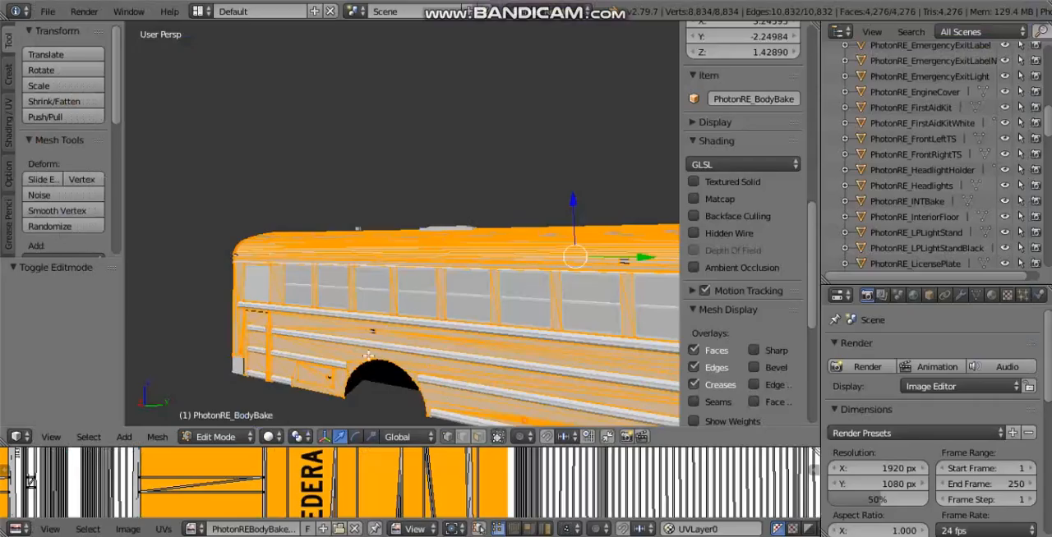
pyautogui.click(750, 536)
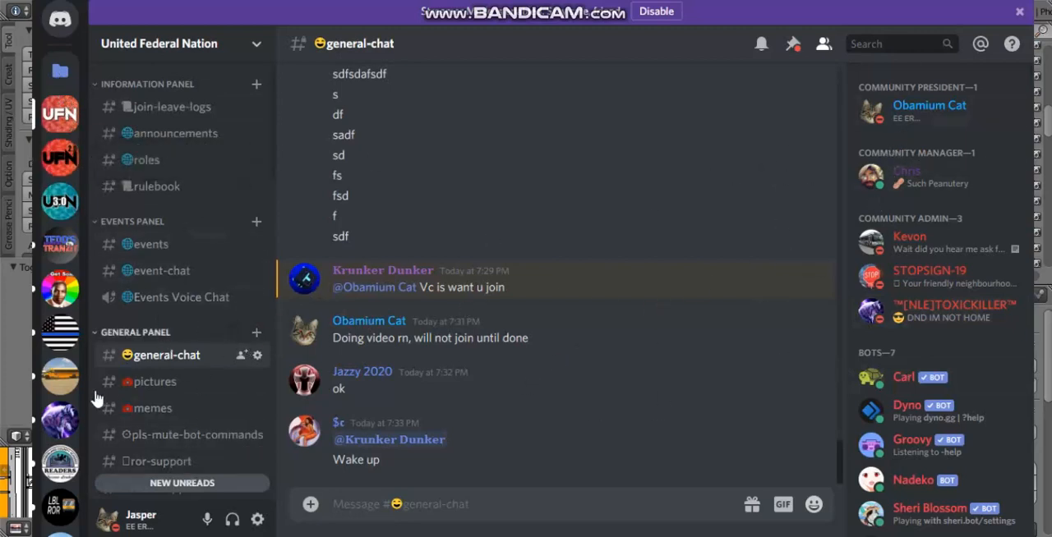
pyautogui.click(10, 379)
# Step: Enlarge the UV editor area beneath the 3D viewport to show more of the body's UV layout and texture
pyautogui.moveTo(513, 224); pyautogui.dragTo(485, 231, button='middle')
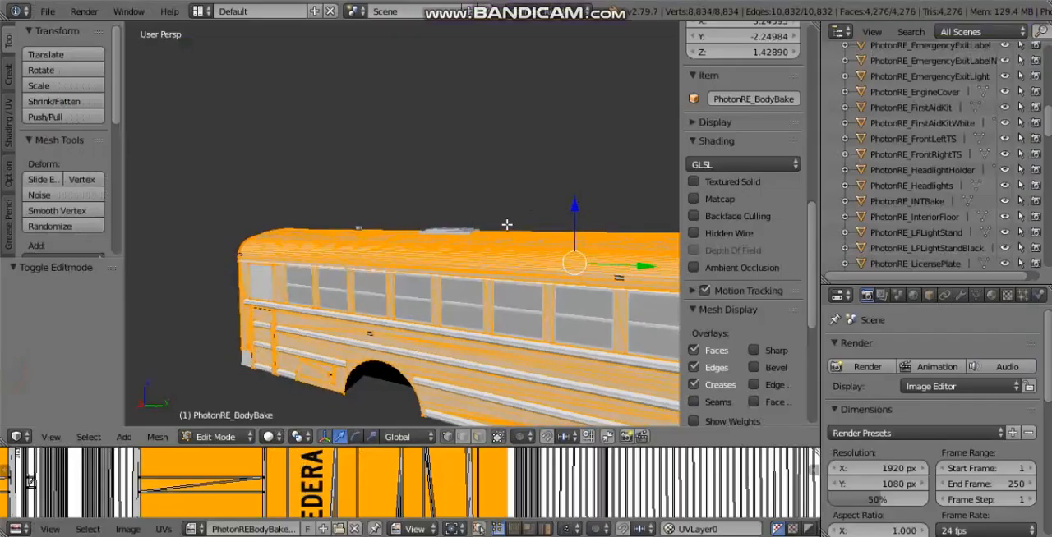
pyautogui.scroll(-1, 451, 216)
pyautogui.moveTo(538, 264); pyautogui.dragTo(458, 285, button='middle')
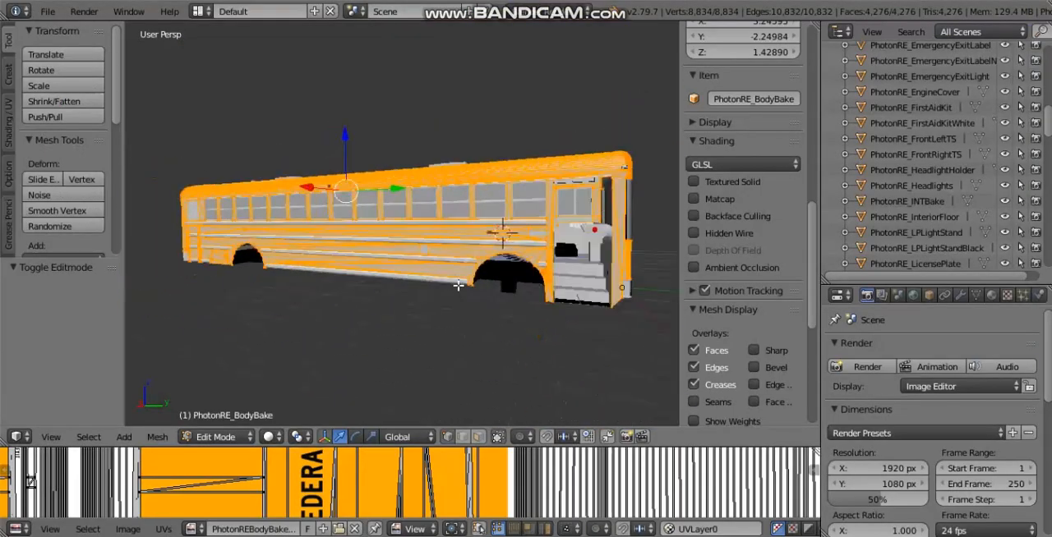
pyautogui.moveTo(503, 234); pyautogui.dragTo(470, 258, button='middle')
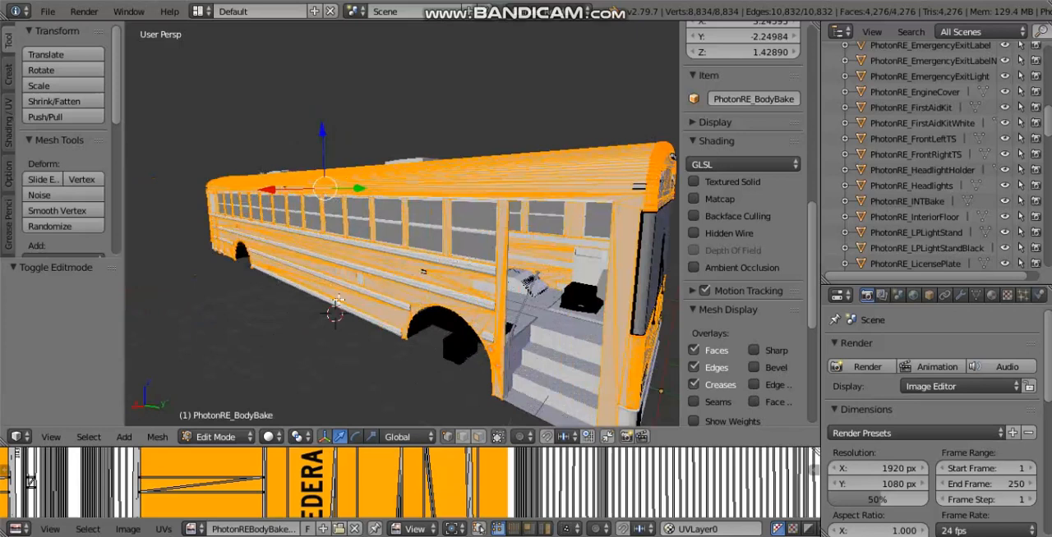
pyautogui.moveTo(539, 191); pyautogui.dragTo(457, 261, button='middle')
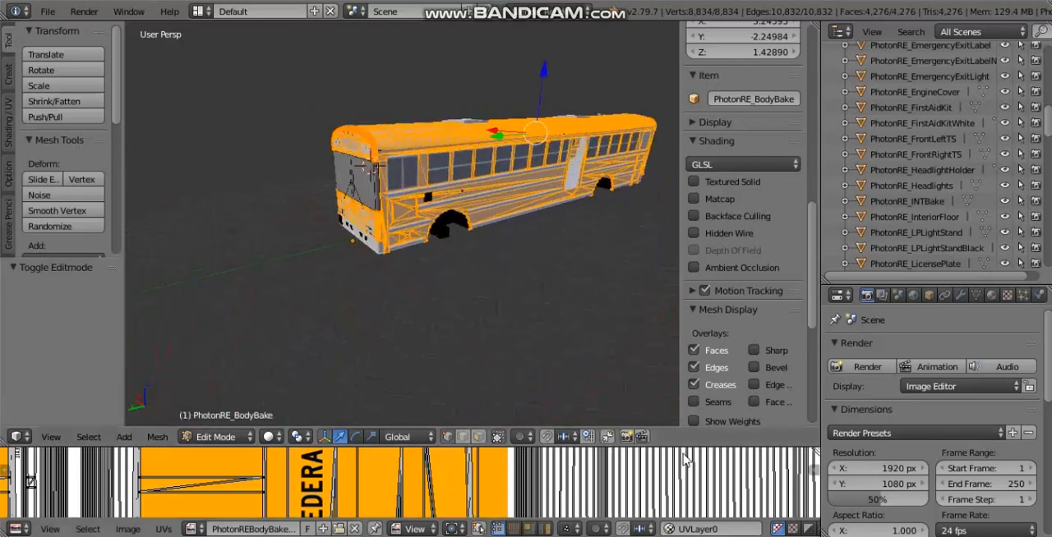
pyautogui.moveTo(682, 448); pyautogui.dragTo(699, 260)
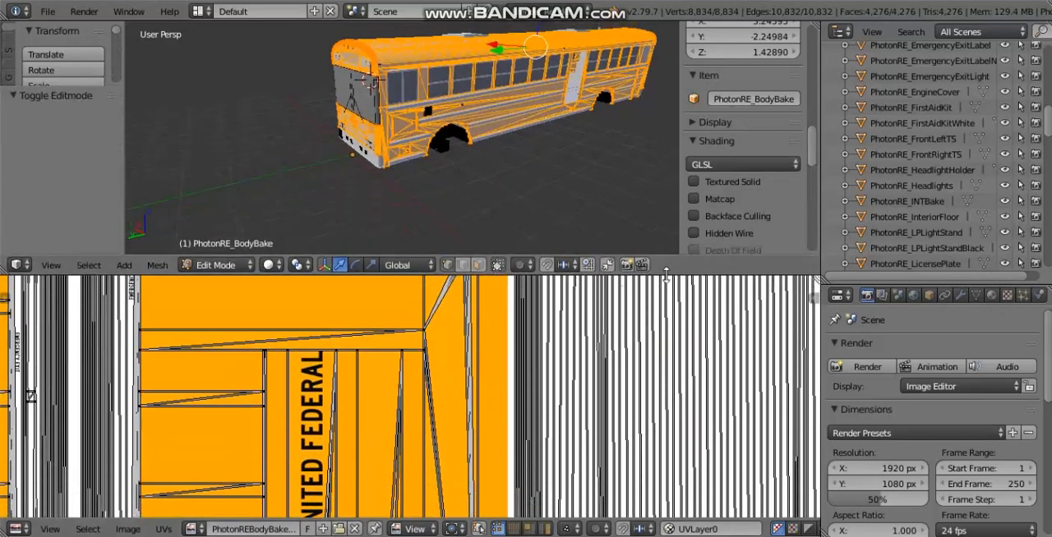
pyautogui.moveTo(666, 272); pyautogui.dragTo(661, 323)
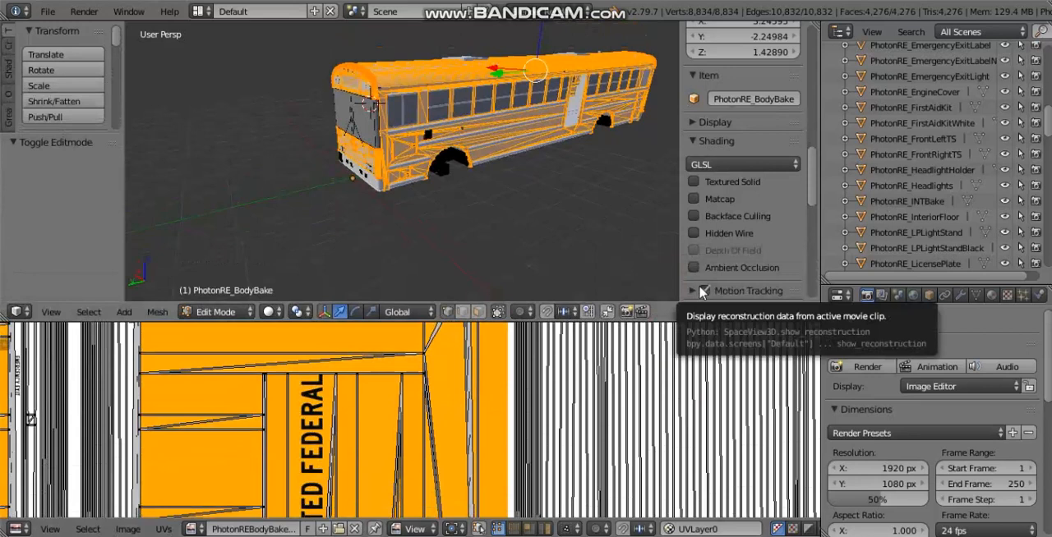
# Step: Return PhotonRE_BodyBake to Object Mode and inspect the side panel around the black opening
pyautogui.moveTo(540, 180); pyautogui.dragTo(553, 162, button='middle')
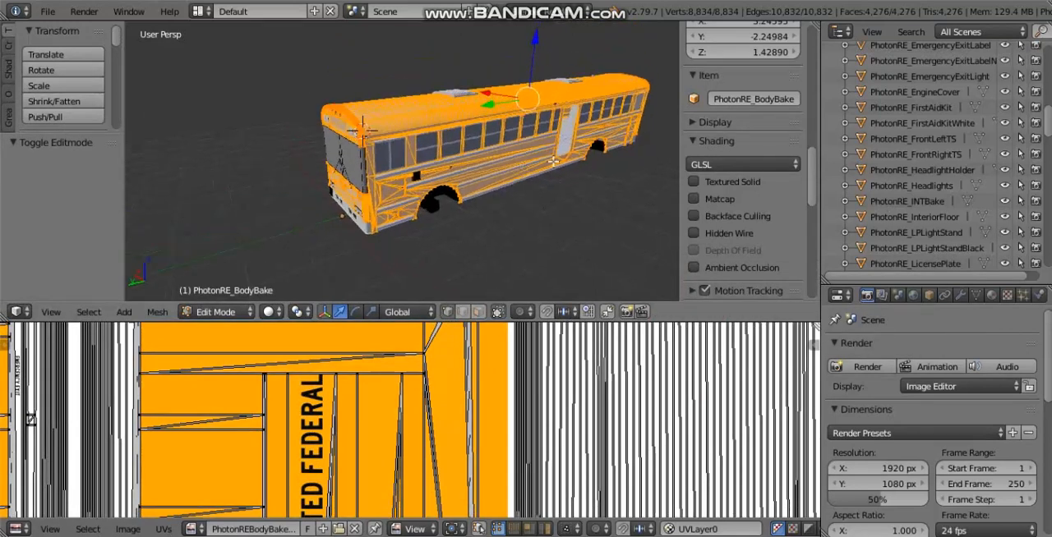
pyautogui.press('Tab')
pyautogui.scroll(2, 436, 197)
pyautogui.moveTo(436, 197); pyautogui.dragTo(360, 168, button='middle')
pyautogui.scroll(5, 348, 174)
pyautogui.scroll(2, 375, 167)
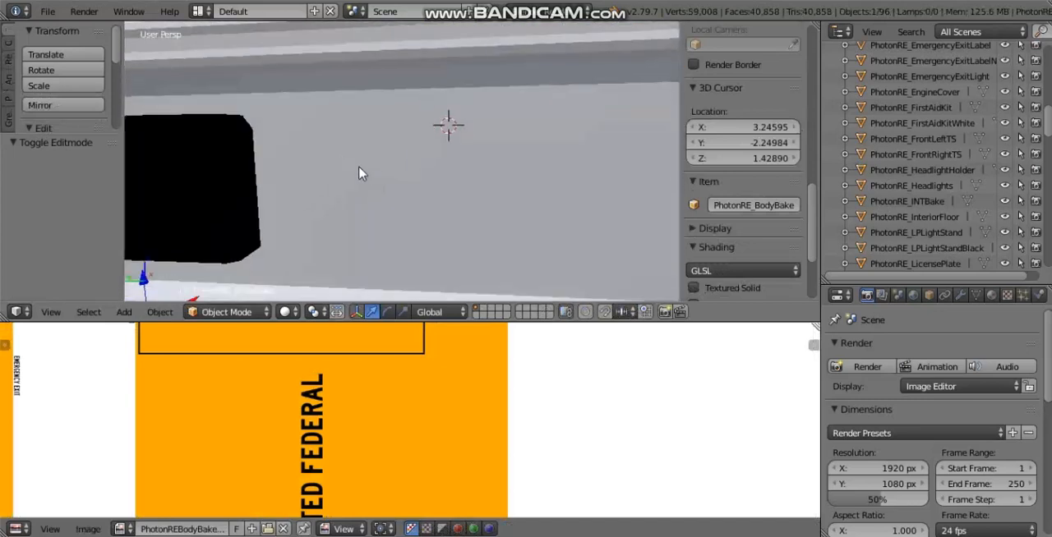
pyautogui.scroll(-2, 359, 172)
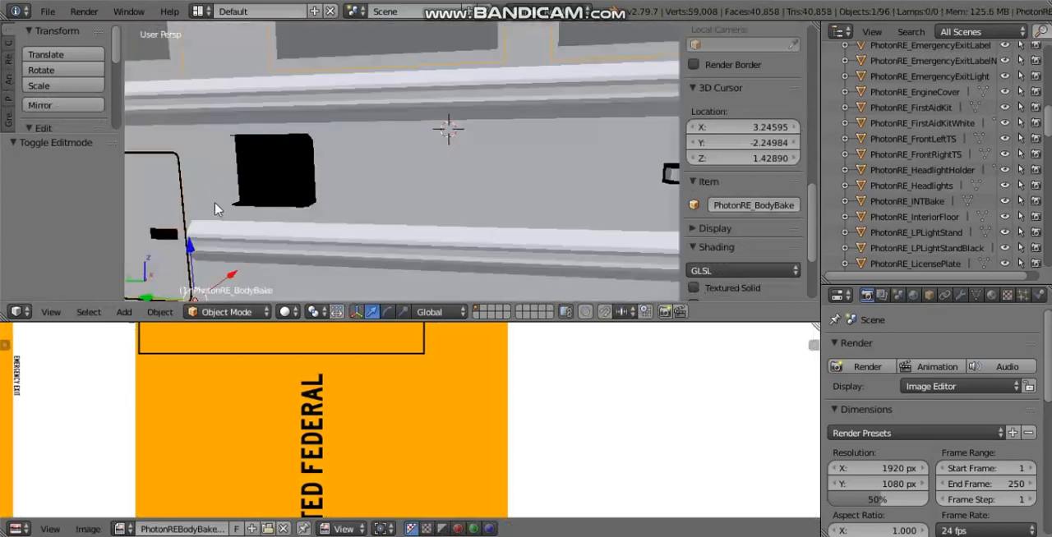
# Step: Examine the joined bus body from its side and rear, and check the lettering and panels on its bake texture
pyautogui.scroll(-5, 324, 161)
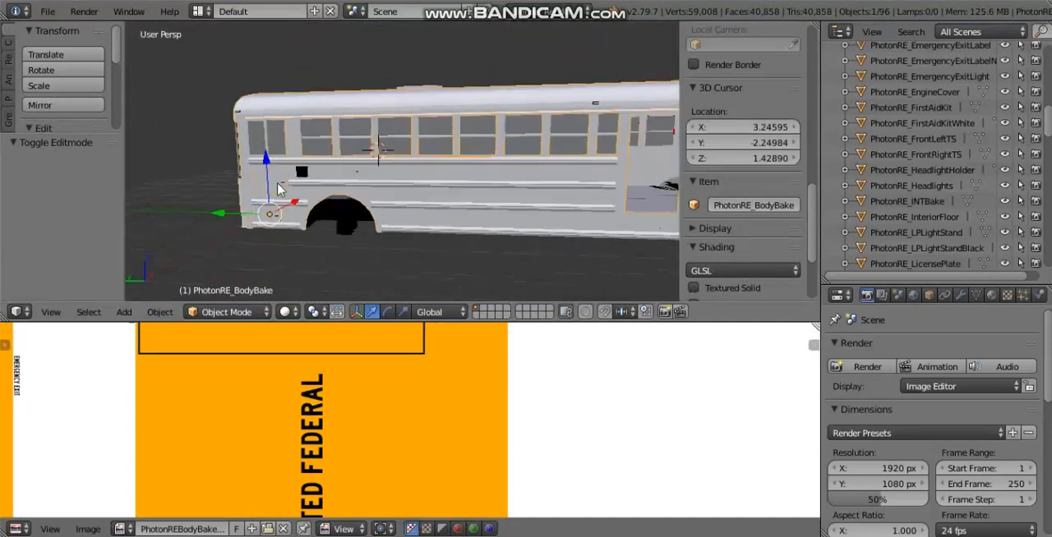
pyautogui.scroll(-3, 560, 175)
pyautogui.keyDown('shift'); pyautogui.moveTo(277, 189); pyautogui.dragTo(459, 161, button='middle'); pyautogui.keyUp('shift')
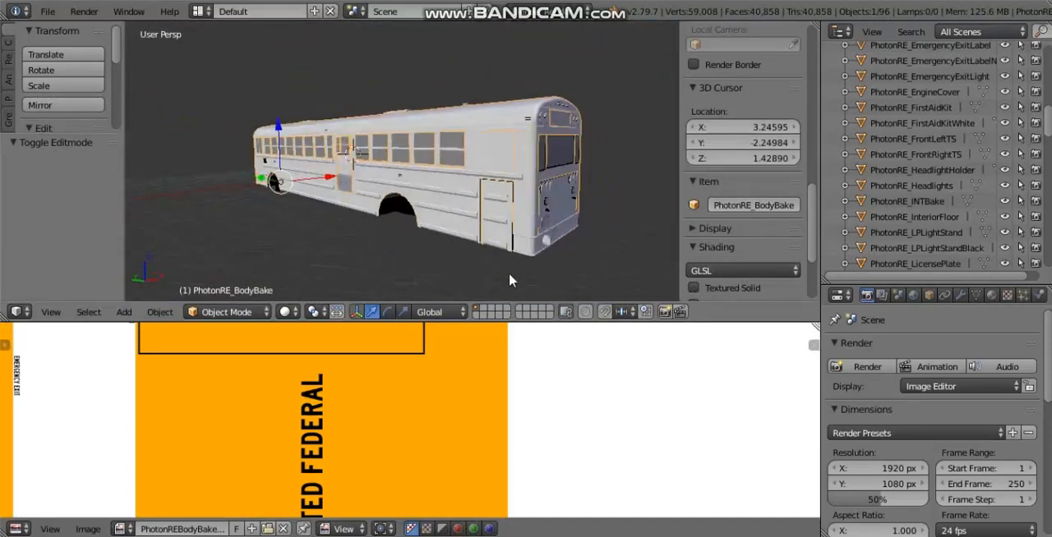
pyautogui.moveTo(567, 133); pyautogui.dragTo(413, 213, button='middle')
pyautogui.scroll(3, 322, 233)
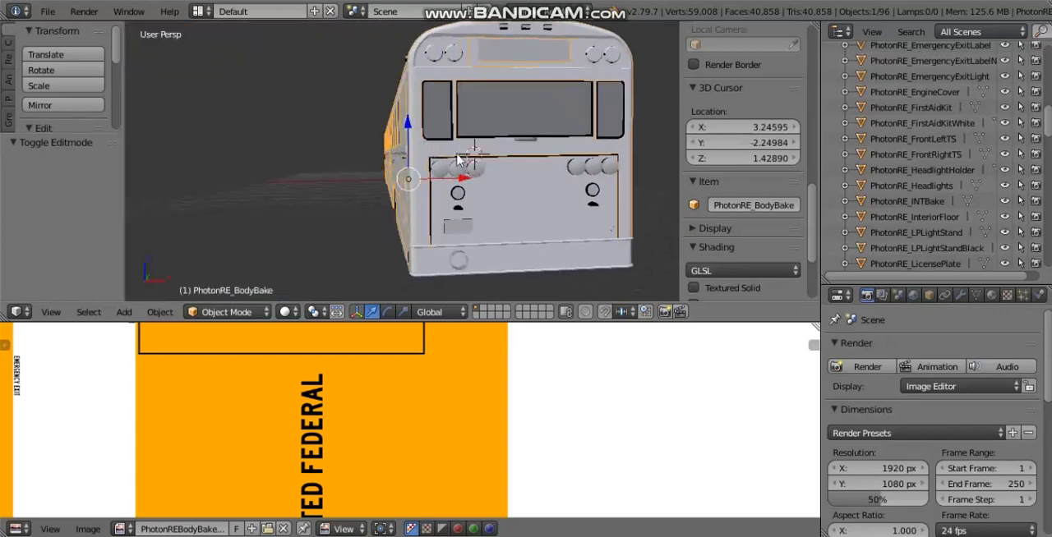
pyautogui.moveTo(459, 161); pyautogui.dragTo(637, 174, button='middle')
pyautogui.scroll(-7, 433, 448)
pyautogui.moveTo(440, 412); pyautogui.dragTo(441, 380, button='middle')
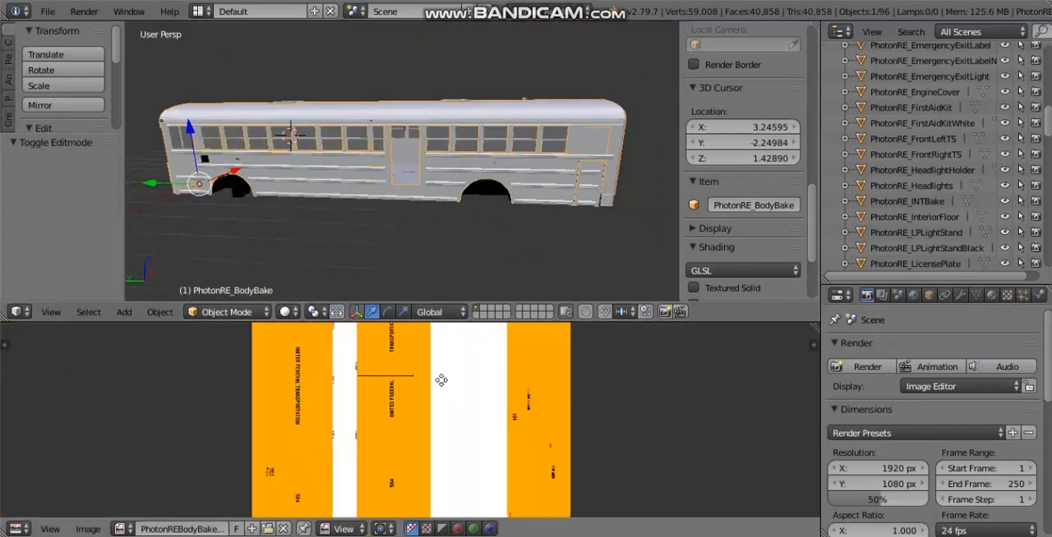
pyautogui.scroll(3, 394, 413)
pyautogui.scroll(2, 556, 469)
pyautogui.scroll(-2, 482, 389)
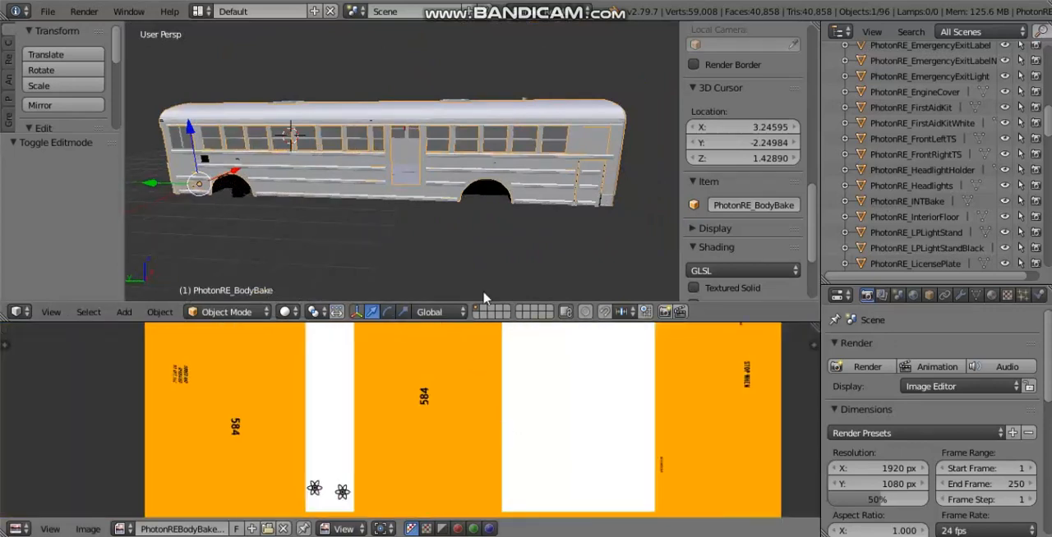
# Step: Examine the body around the black side opening, the front compartment panels, the front corner and the long window side
pyautogui.keyDown('shift'); pyautogui.moveTo(450, 146); pyautogui.dragTo(560, 131, button='middle'); pyautogui.keyUp('shift')
pyautogui.scroll(3, 389, 124)
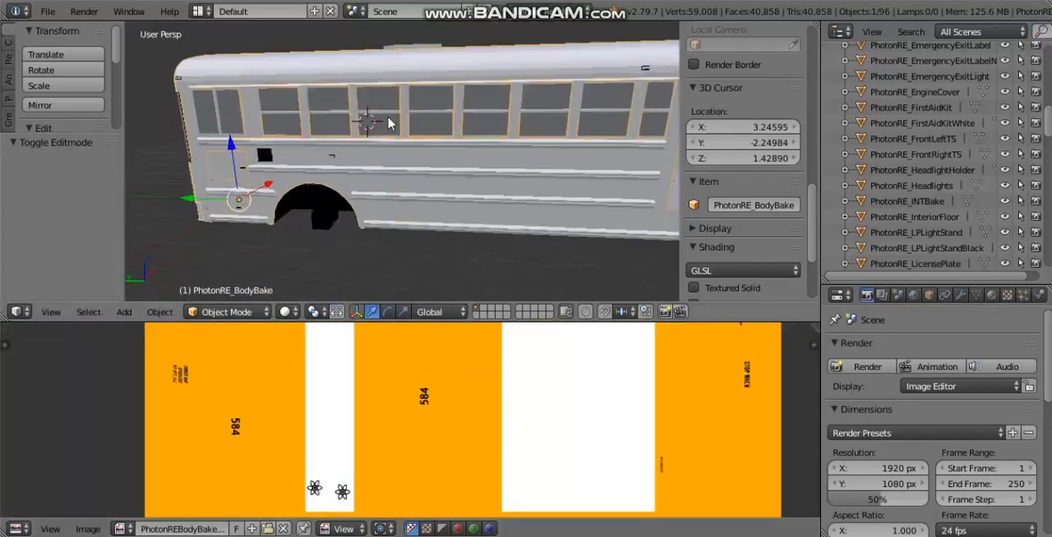
pyautogui.moveTo(370, 149)
pyautogui.mouseDown(button='middle')
pyautogui.moveTo(383, 151)
pyautogui.moveTo(384, 136)
pyautogui.mouseUp(button='middle')
pyautogui.scroll(3, 317, 145)
pyautogui.keyDown('shift'); pyautogui.moveTo(324, 159); pyautogui.dragTo(624, 111, button='middle'); pyautogui.keyUp('shift')
pyautogui.scroll(2, 581, 121)
pyautogui.scroll(1, 369, 69)
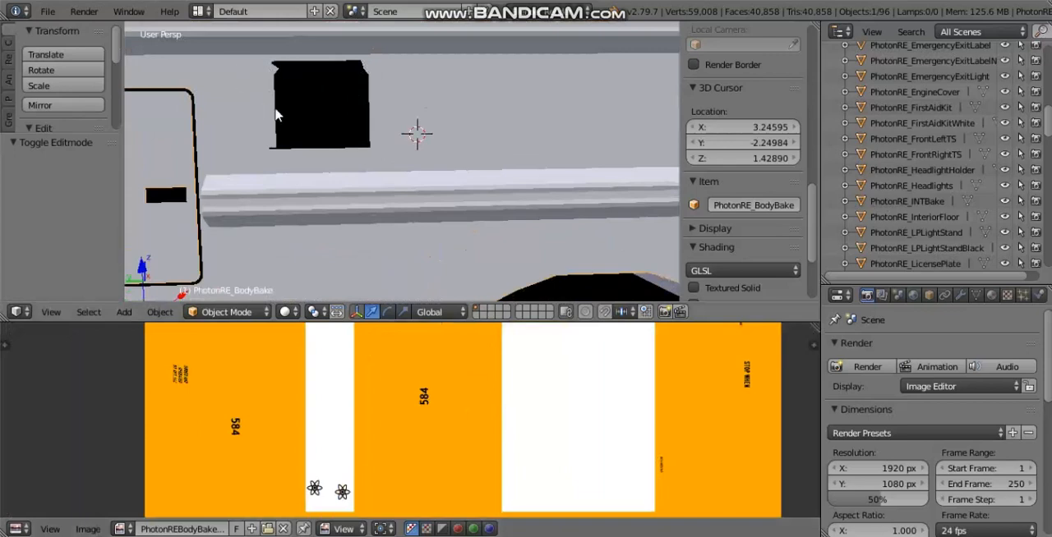
pyautogui.scroll(-4, 504, 168)
pyautogui.keyDown('shift'); pyautogui.moveTo(418, 140); pyautogui.dragTo(585, 110, button='middle'); pyautogui.keyUp('shift')
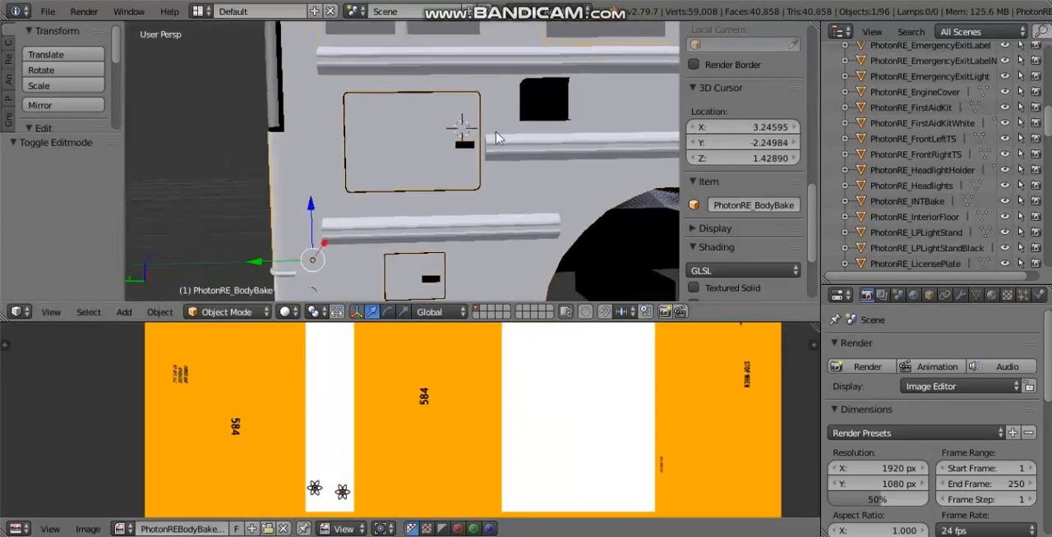
pyautogui.scroll(-1, 367, 138)
pyautogui.moveTo(367, 137); pyautogui.dragTo(397, 167, button='middle')
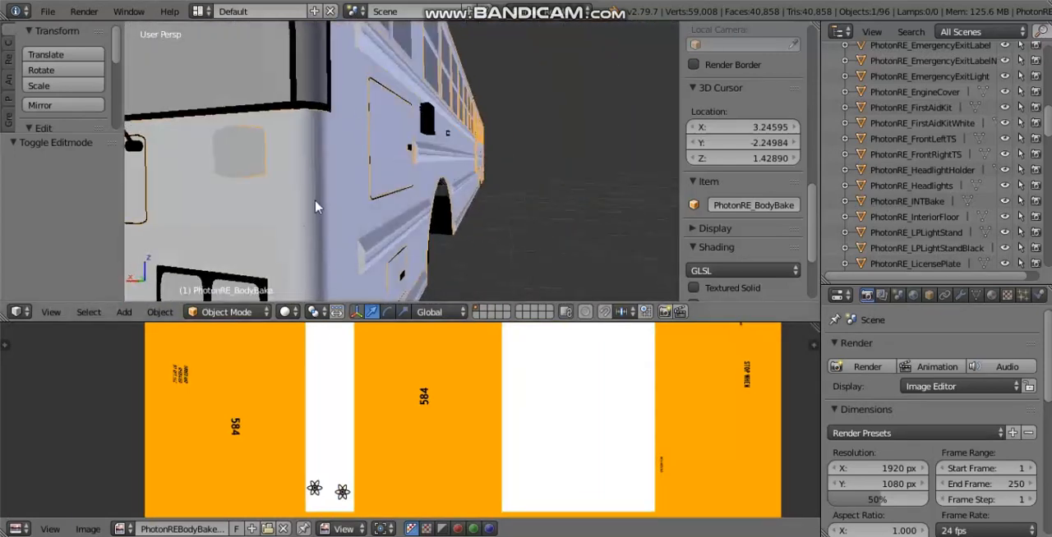
pyautogui.scroll(-3, 314, 207)
pyautogui.scroll(-3, 262, 179)
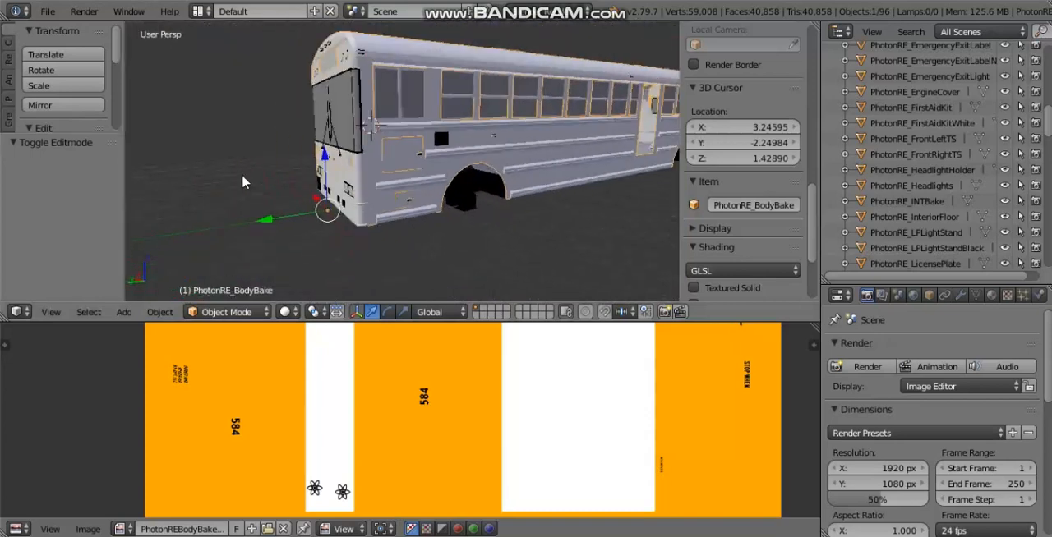
pyautogui.keyDown('shift'); pyautogui.moveTo(391, 173); pyautogui.dragTo(257, 204, button='middle'); pyautogui.keyUp('shift')
pyautogui.keyDown('shift'); pyautogui.moveTo(513, 141); pyautogui.dragTo(423, 175, button='middle'); pyautogui.keyUp('shift')
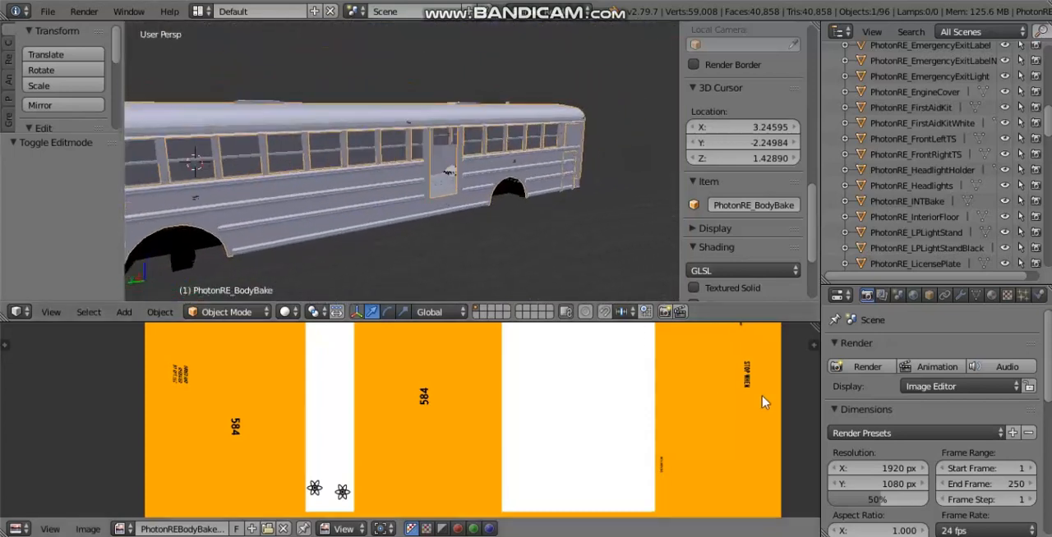
# Step: Enlarge the 3D viewport downwards and sideways, and frame the bus from its front corner
pyautogui.moveTo(788, 322); pyautogui.dragTo(787, 389)
pyautogui.moveTo(819, 239); pyautogui.dragTo(945, 238)
pyautogui.moveTo(522, 207)
pyautogui.mouseDown(button='middle')
pyautogui.moveTo(575, 207)
pyautogui.moveTo(503, 196)
pyautogui.moveTo(543, 210)
pyautogui.mouseUp(button='middle')
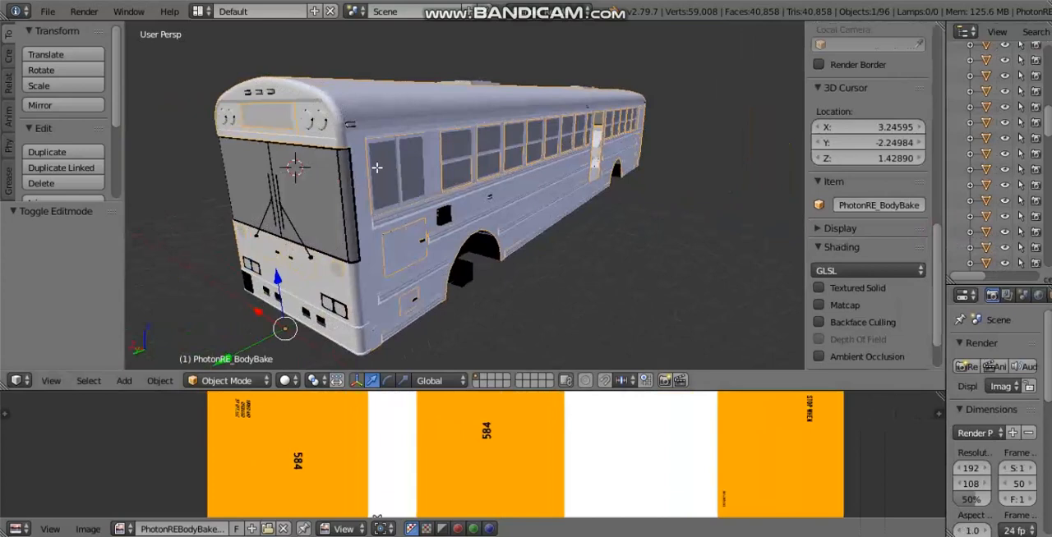
# Step: Remove doubled vertices from the whole PhotonRE_BodyBake mesh in Edit Mode and return to Object Mode
pyautogui.press('Tab')
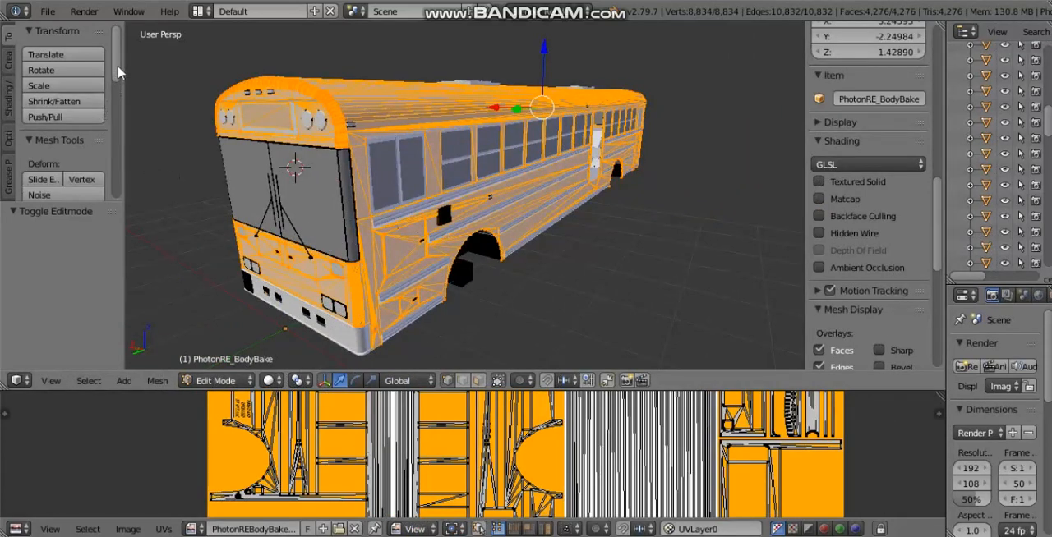
pyautogui.moveTo(118, 72); pyautogui.dragTo(121, 191)
pyautogui.click(82, 168)
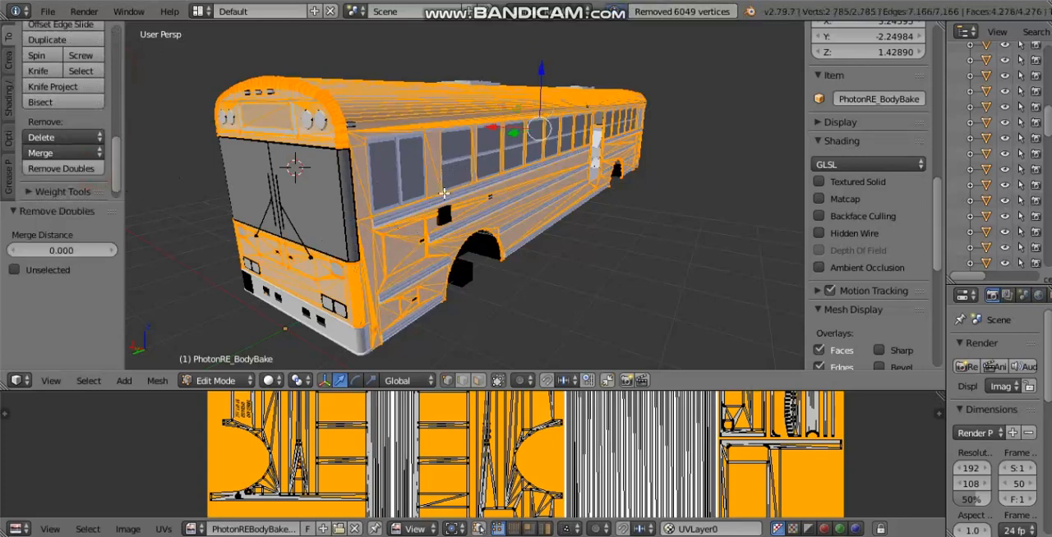
pyautogui.press('Tab')
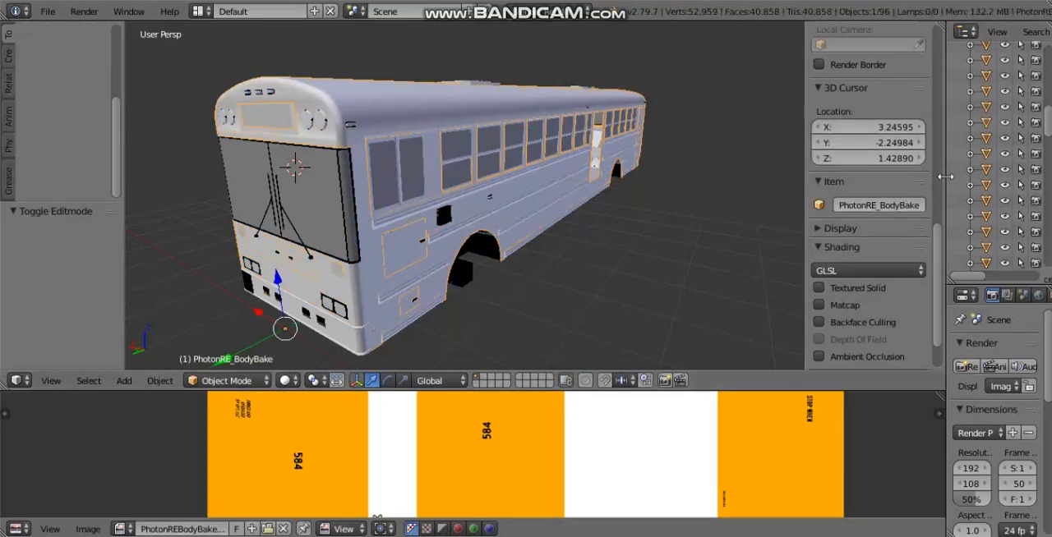
# Step: Widen the outliner and properties area and add an Edge Split modifier to PhotonRE_BodyBake
pyautogui.moveTo(945, 181); pyautogui.dragTo(746, 177)
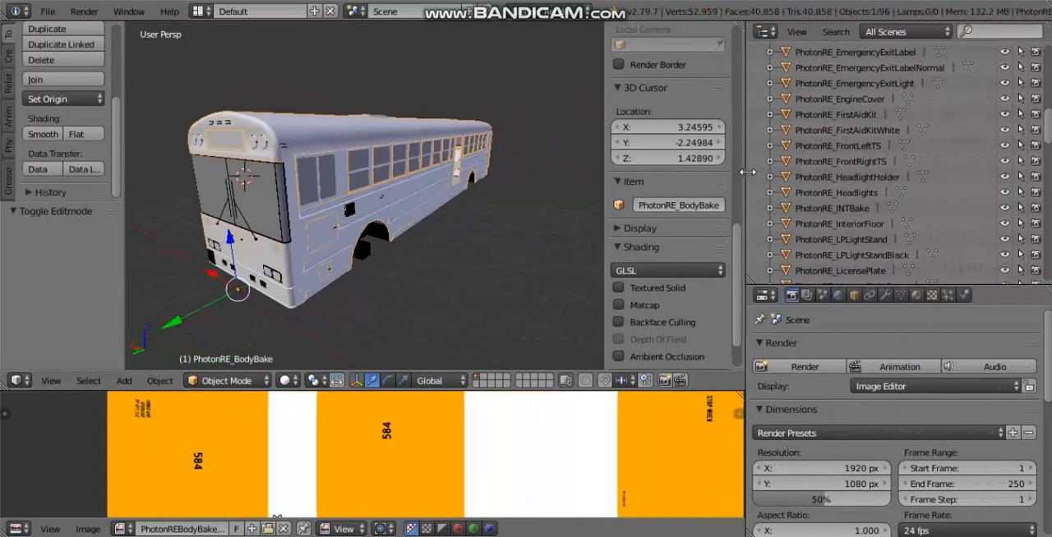
pyautogui.click(888, 295)
pyautogui.click(870, 348)
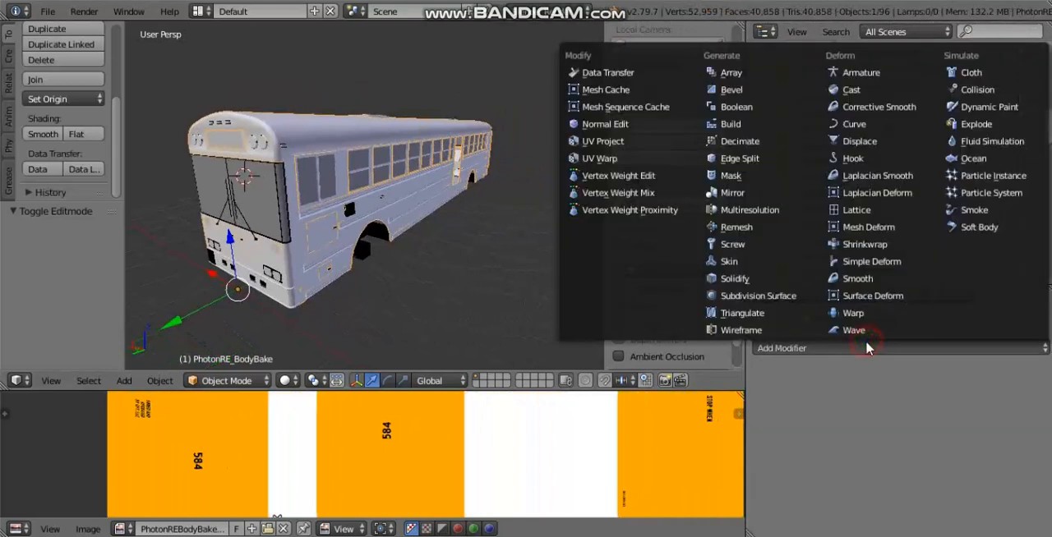
pyautogui.click(792, 163)
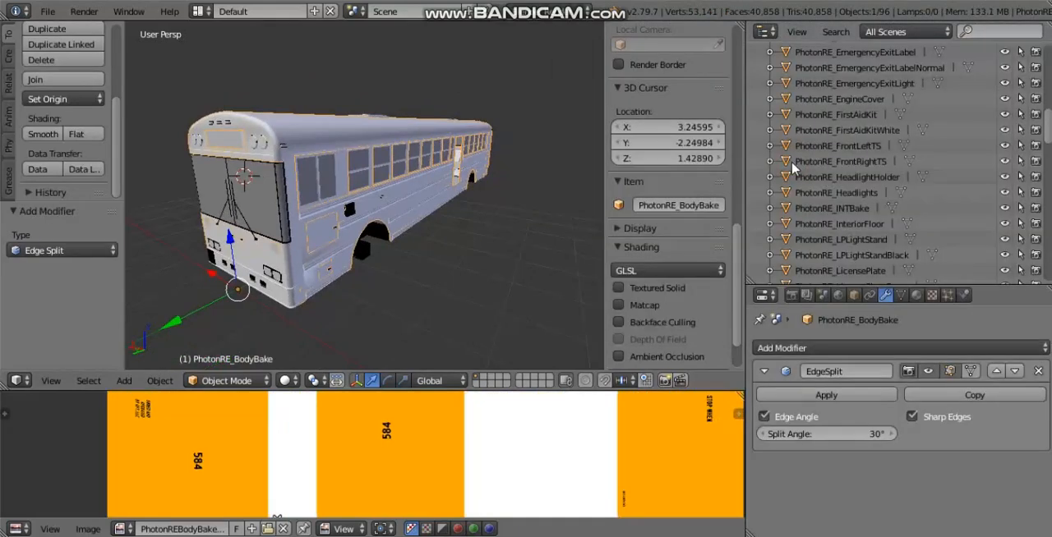
# Step: Examine the shading around the front wheel arch and try a Split Angle of 0° on the Edge Split modifier
pyautogui.moveTo(397, 217); pyautogui.dragTo(354, 214, button='middle')
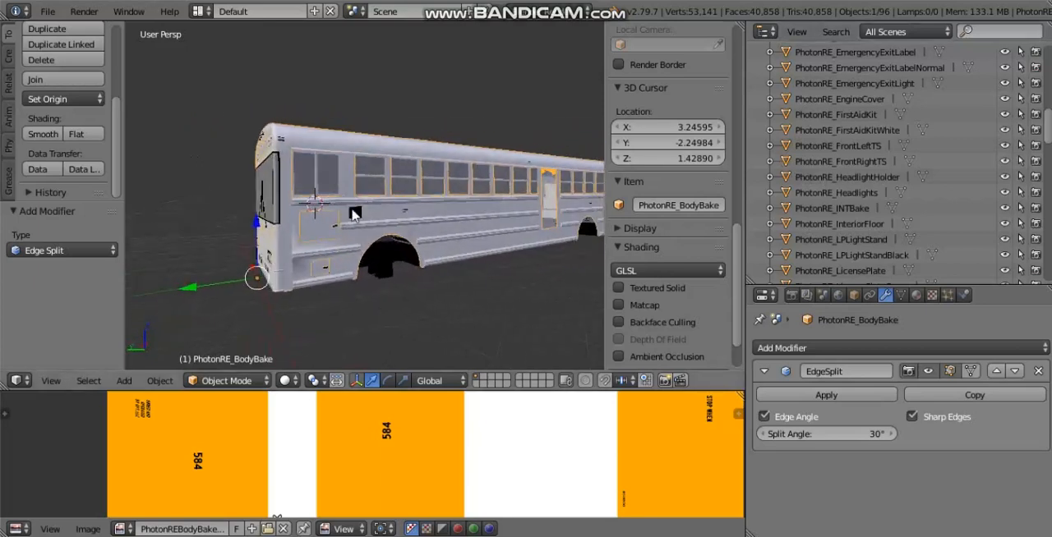
pyautogui.moveTo(379, 276); pyautogui.dragTo(359, 174, button='middle')
pyautogui.scroll(3, 433, 181)
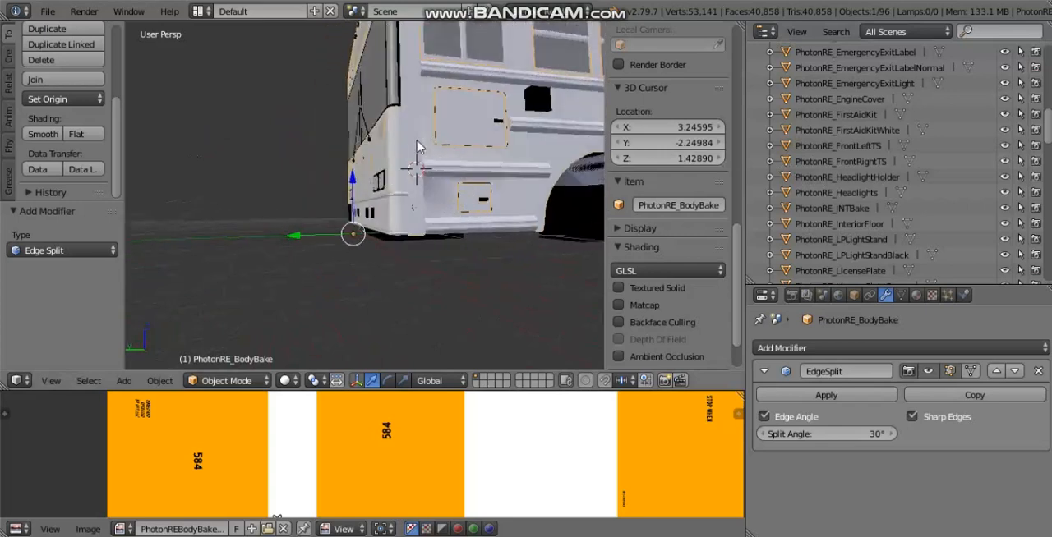
pyautogui.moveTo(421, 135); pyautogui.dragTo(268, 256, button='middle')
pyautogui.moveTo(370, 302); pyautogui.dragTo(368, 259, button='middle')
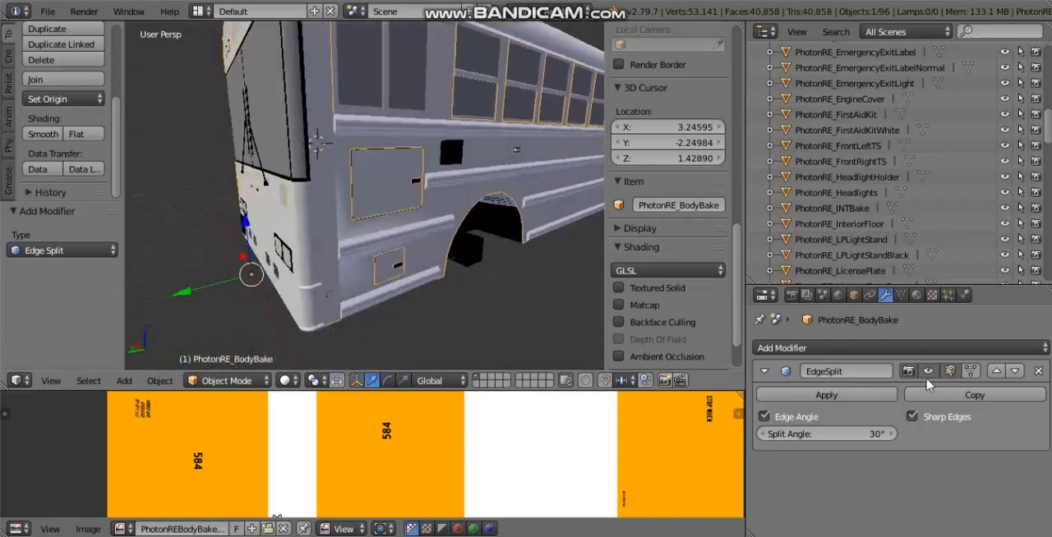
pyautogui.moveTo(855, 435); pyautogui.dragTo(438, 444)
pyautogui.moveTo(439, 281); pyautogui.dragTo(423, 268, button='middle')
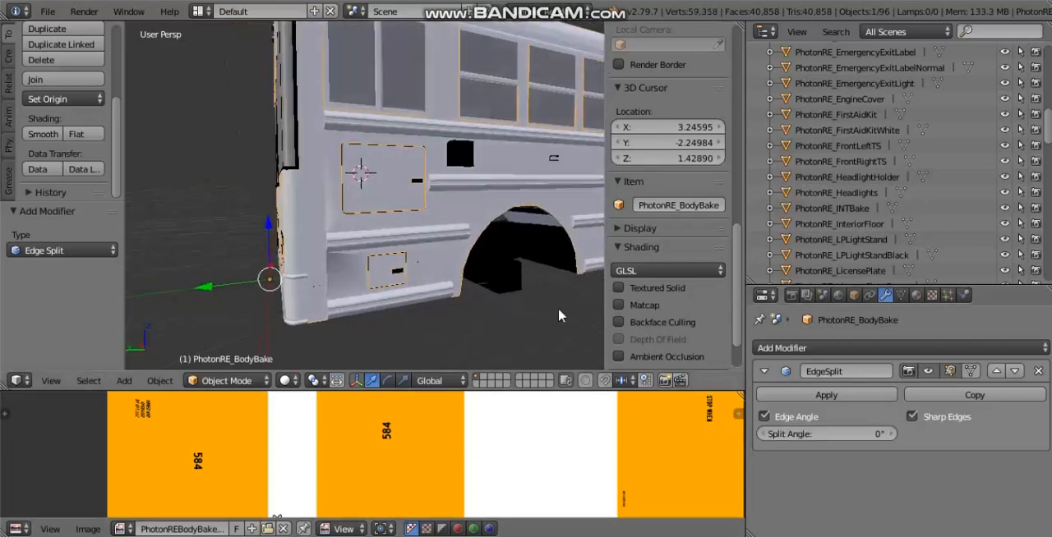
# Step: Try higher Edge Split angles and settle the Split Angle at 30°
pyautogui.moveTo(863, 441); pyautogui.dragTo(1041, 436)
pyautogui.moveTo(955, 441); pyautogui.dragTo(890, 444)
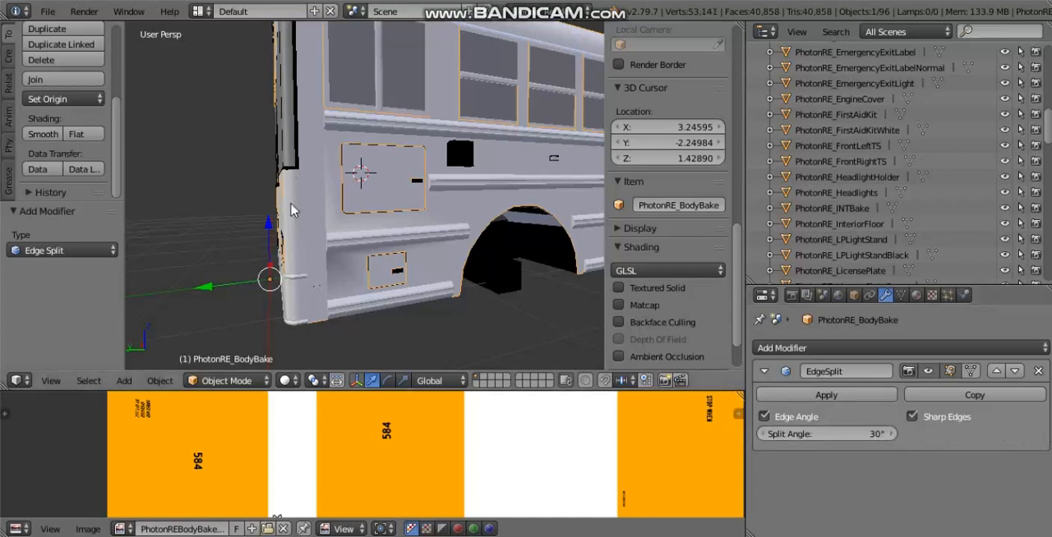
pyautogui.click(858, 438)
pyautogui.click(805, 437)
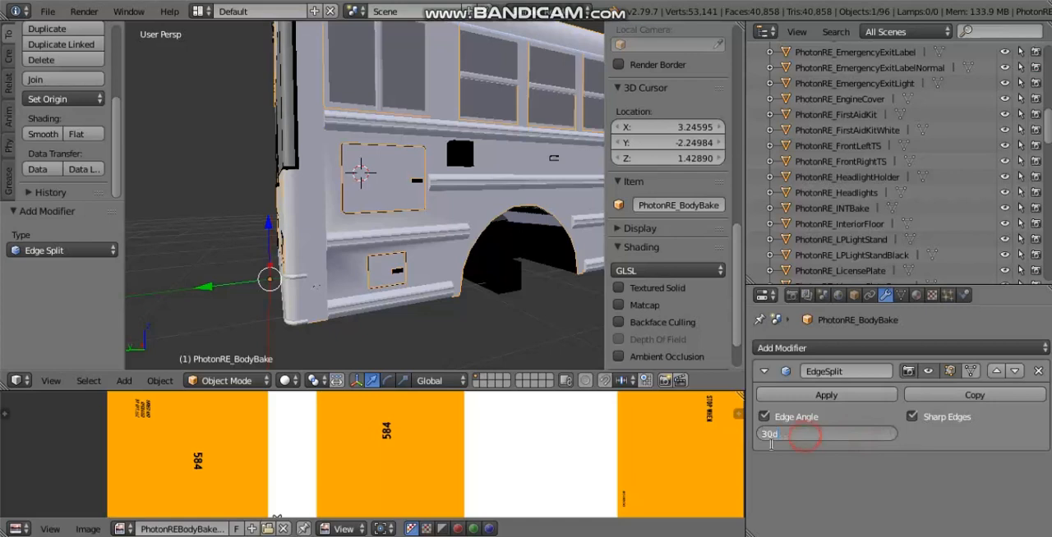
pyautogui.click(857, 475)
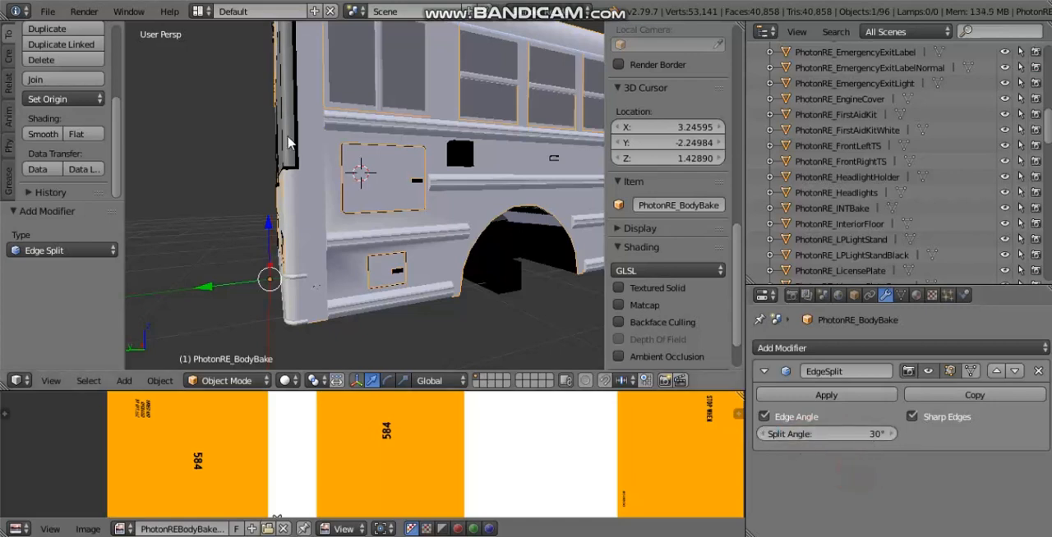
# Step: Apply the EdgeSplit modifier and the visual transform to PhotonRE_BodyBake
pyautogui.moveTo(287, 136); pyautogui.dragTo(303, 145, button='middle')
pyautogui.click(825, 395)
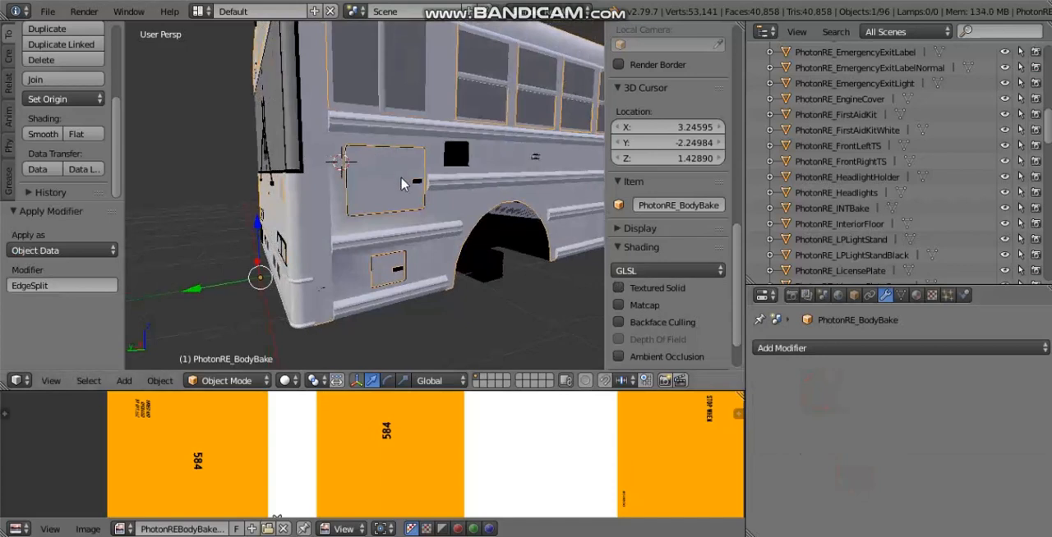
pyautogui.hotkey('ctrl', 'a')
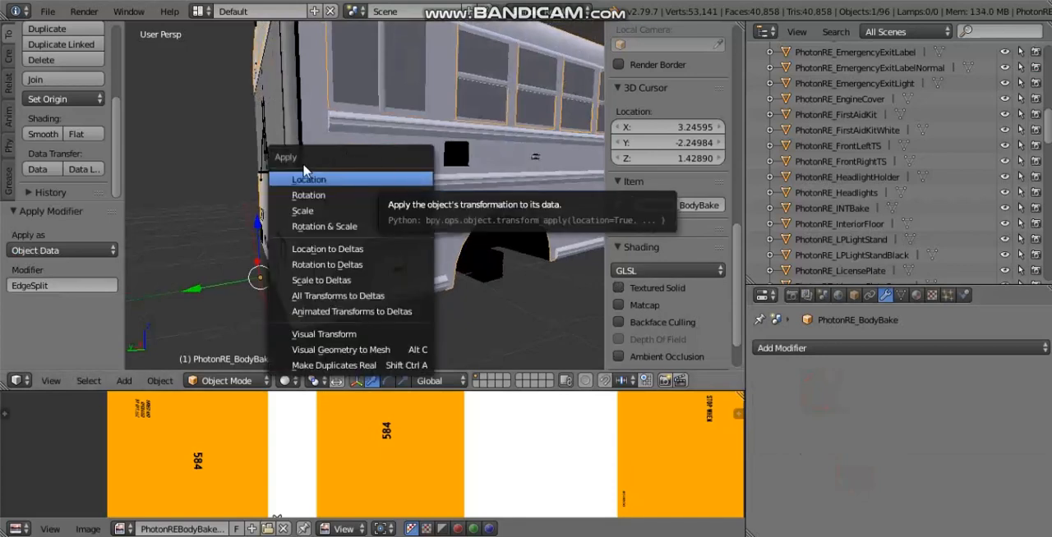
pyautogui.click(364, 334)
# Step: Start Smart UV Project on the whole PhotonRE_BodyBake mesh in Edit Mode with an Island Margin of 0.1
pyautogui.moveTo(441, 216)
pyautogui.mouseDown(button='middle')
pyautogui.moveTo(599, 206)
pyautogui.moveTo(404, 197)
pyautogui.moveTo(419, 205)
pyautogui.moveTo(358, 133)
pyautogui.moveTo(290, 122)
pyautogui.moveTo(276, 189)
pyautogui.moveTo(257, 214)
pyautogui.moveTo(431, 212)
pyautogui.mouseUp(button='middle')
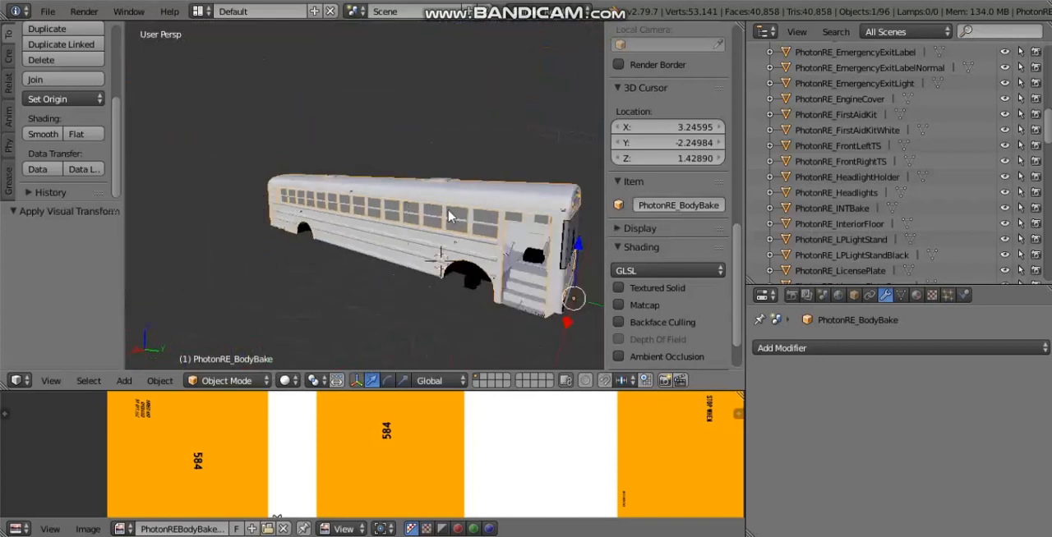
pyautogui.press('Tab')
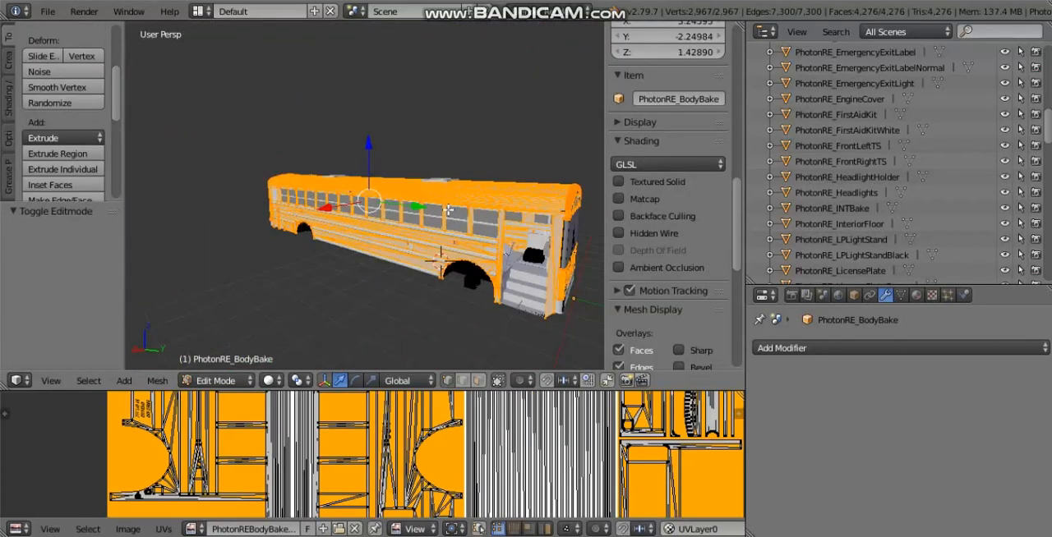
pyautogui.press('u')
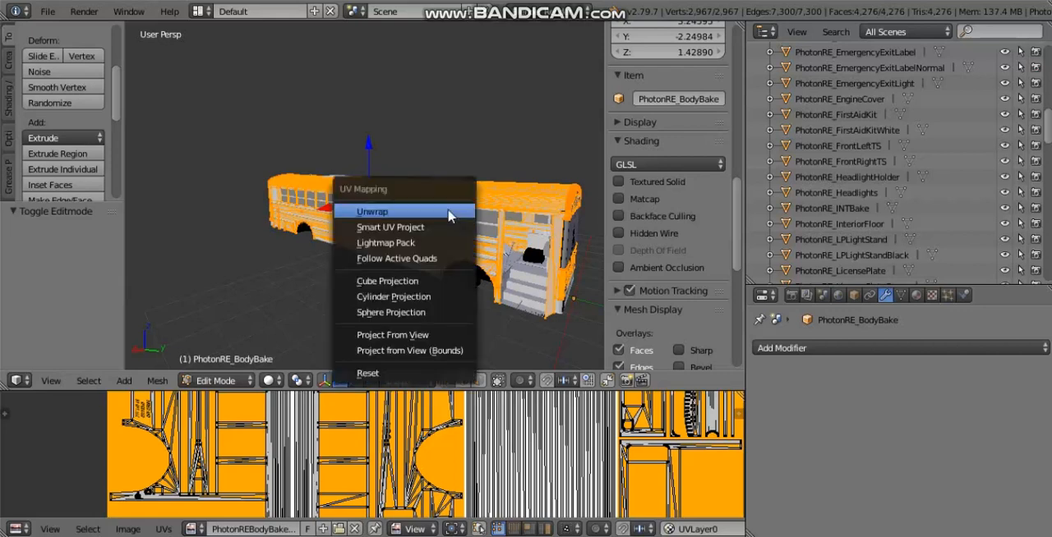
pyautogui.click(399, 229)
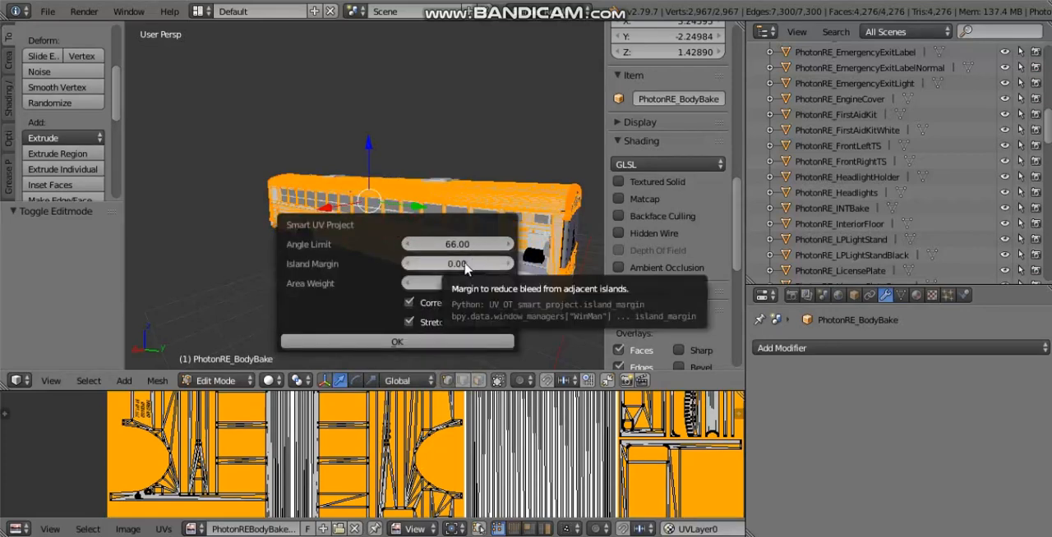
pyautogui.click(459, 264)
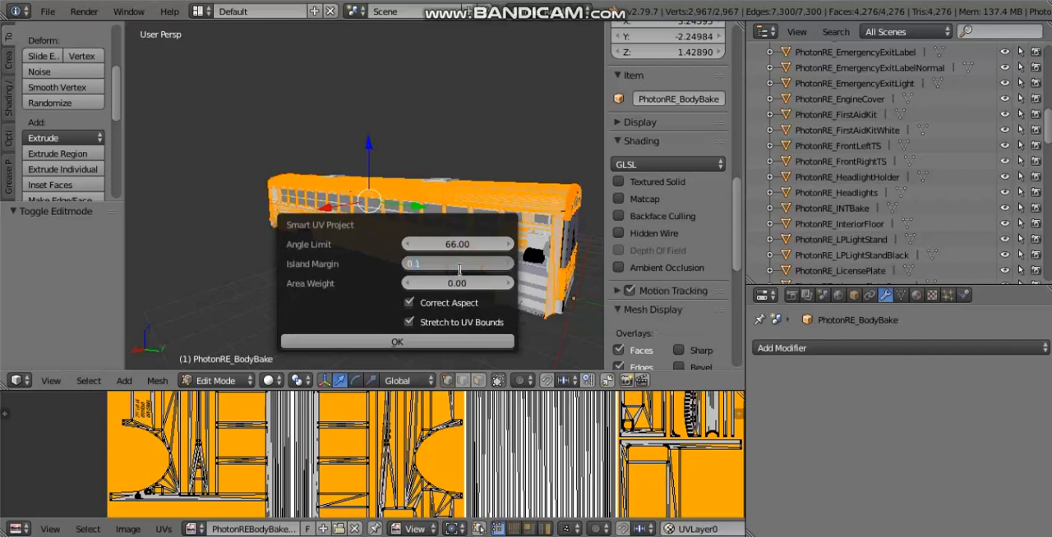
pyautogui.write('0.1')
pyautogui.press('Return')
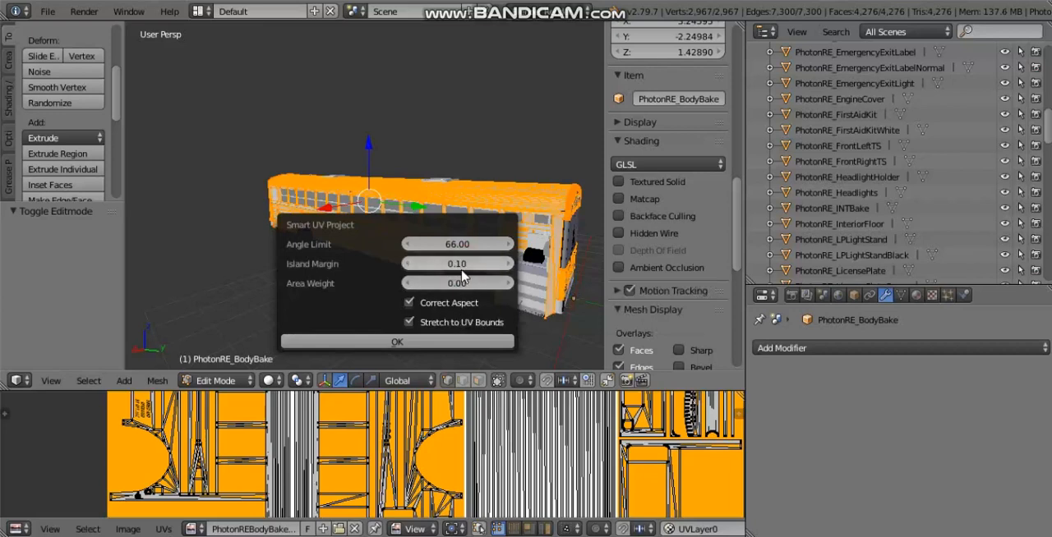
# Step: Try Island Margin values of 0.05 and 0.01 for the Smart UV Project
pyautogui.click(464, 267)
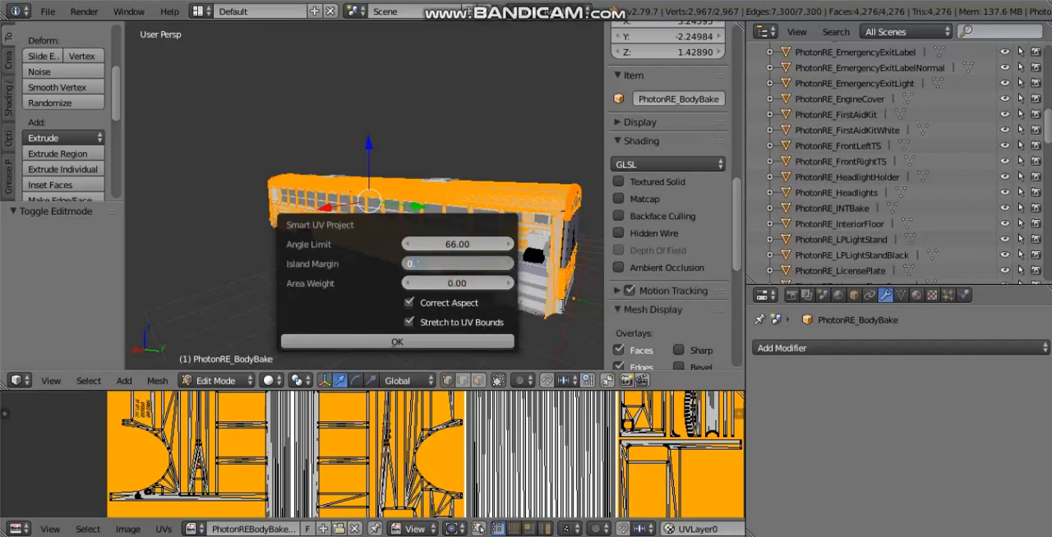
pyautogui.write('0.05')
pyautogui.press('Return')
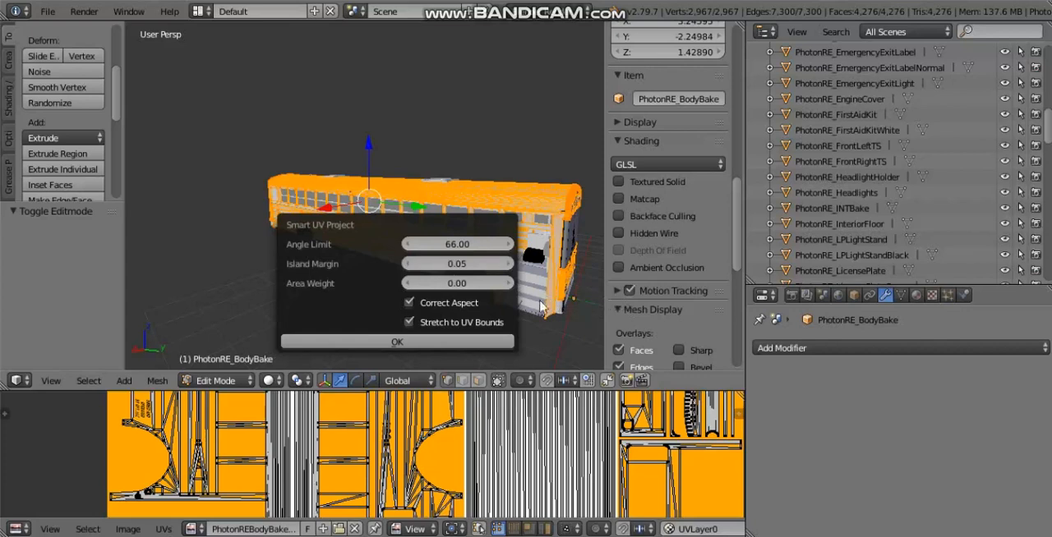
pyautogui.click(456, 267)
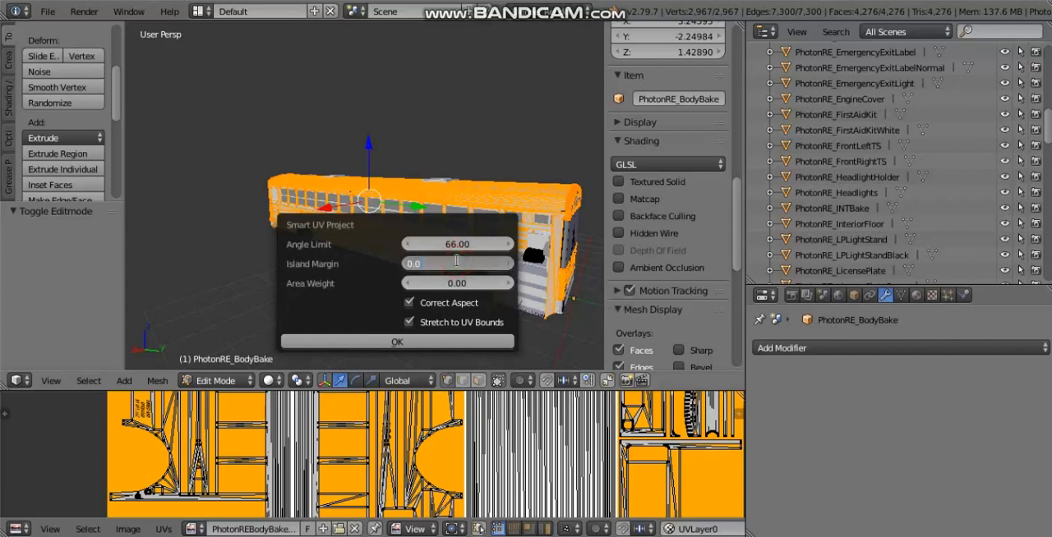
pyautogui.press('Return')
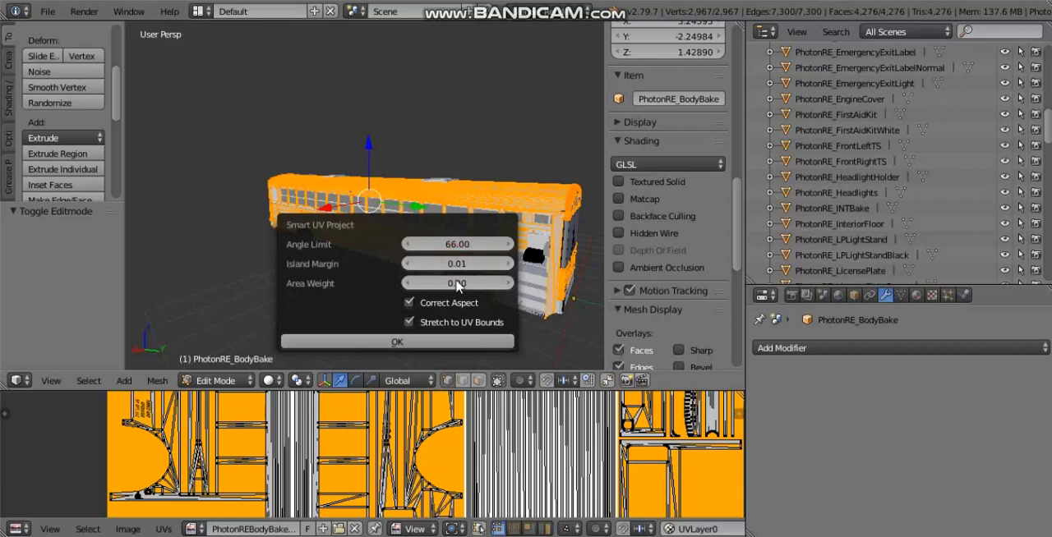
# Step: Set the Island Margin to 0.1 and run the Smart UV Project with the Angle Limit kept at 66
pyautogui.click(453, 265)
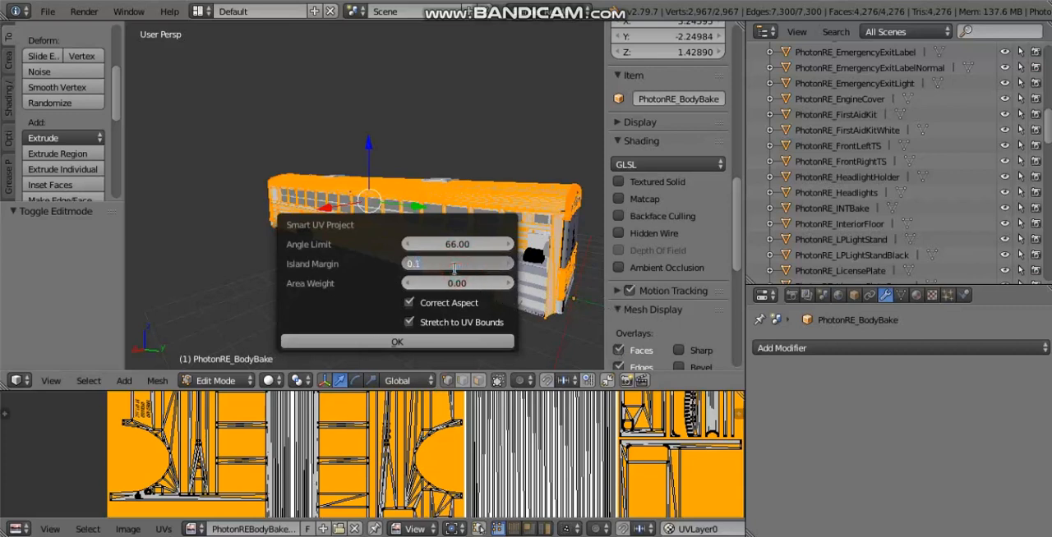
pyautogui.write('0.1')
pyautogui.press('Return')
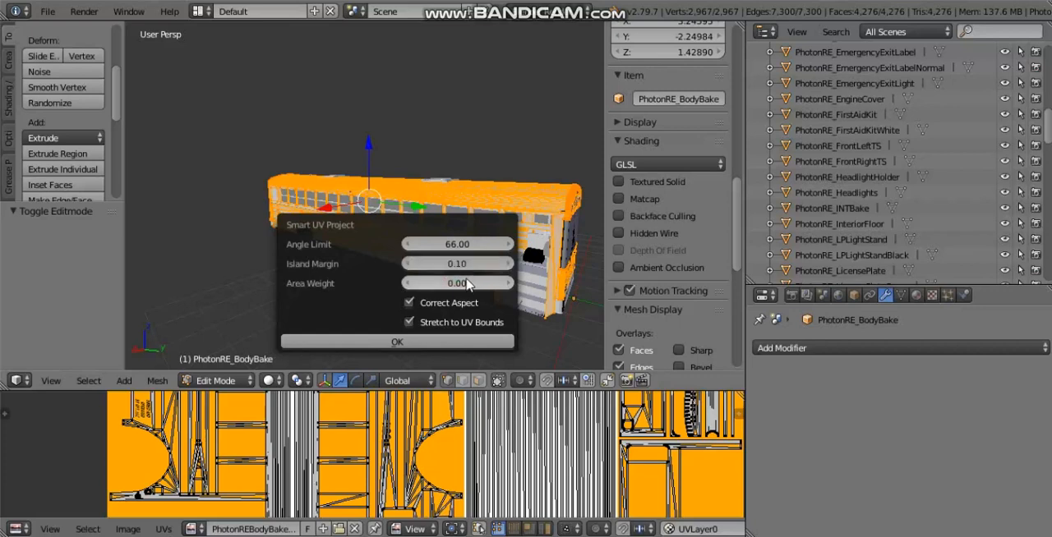
pyautogui.click(395, 342)
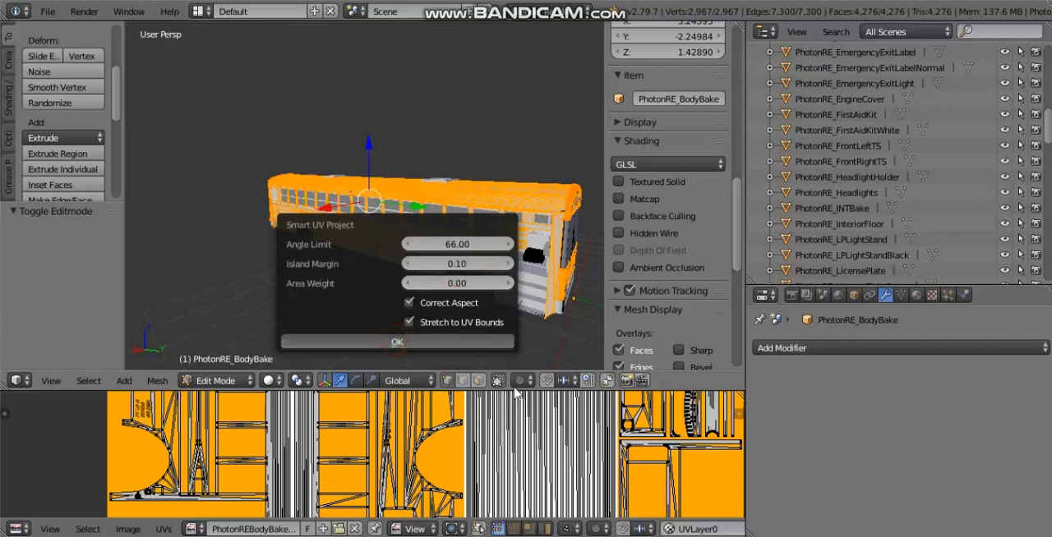
# Step: Enlarge the UV editor and unlink the body bake image from it
pyautogui.moveTo(503, 391); pyautogui.dragTo(493, 189)
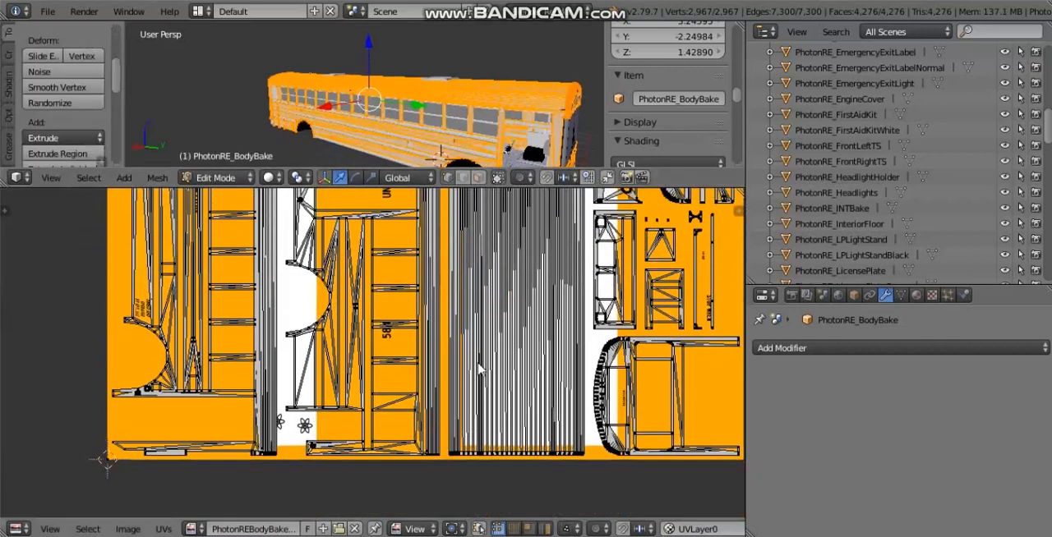
pyautogui.click(354, 528)
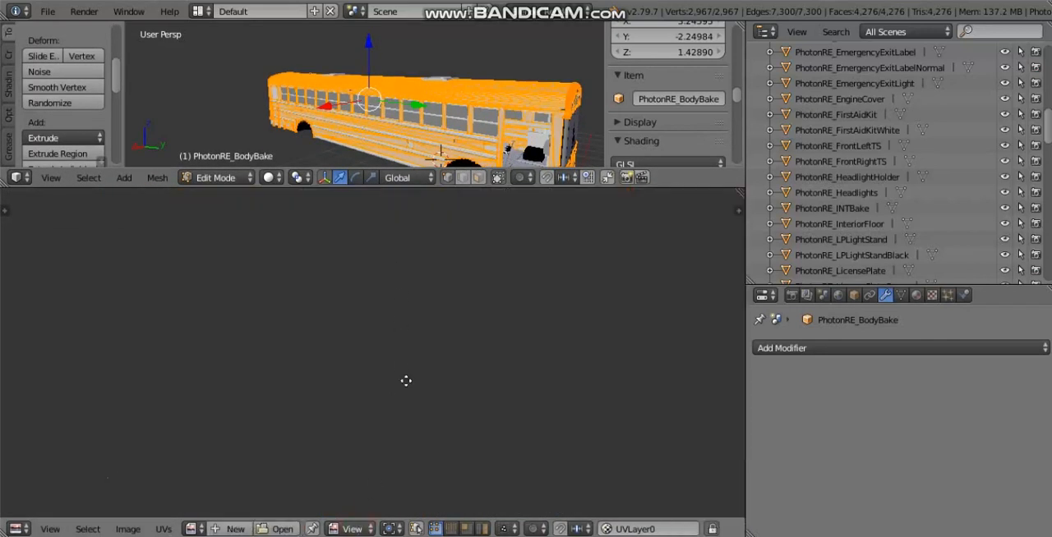
pyautogui.scroll(-2, 429, 528)
pyautogui.scroll(-5, 398, 357)
pyautogui.scroll(2, 424, 243)
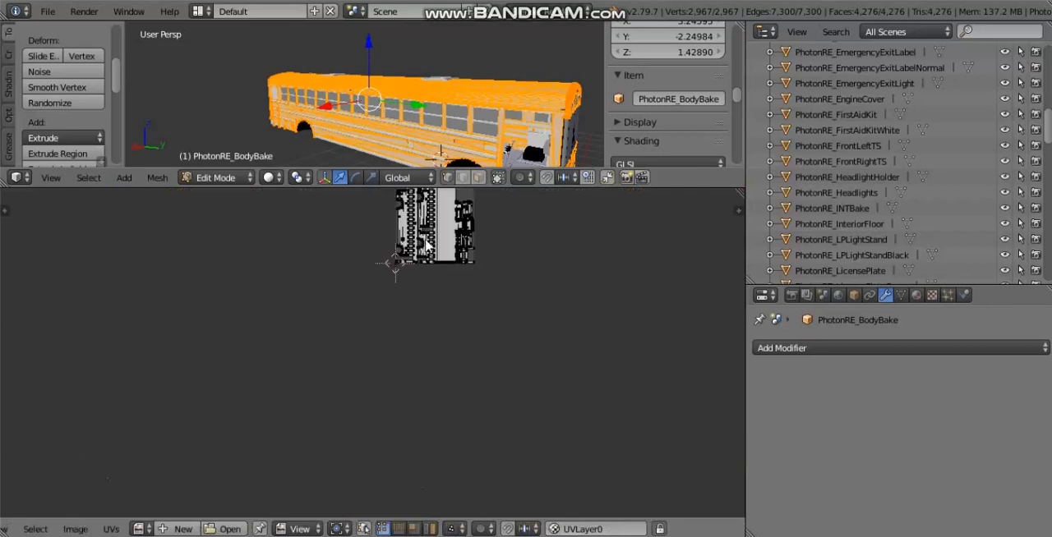
# Step: Examine the bus body's UV layout and the spacing between its islands
pyautogui.moveTo(397, 239); pyautogui.dragTo(370, 366, button='middle')
pyautogui.scroll(5, 428, 320)
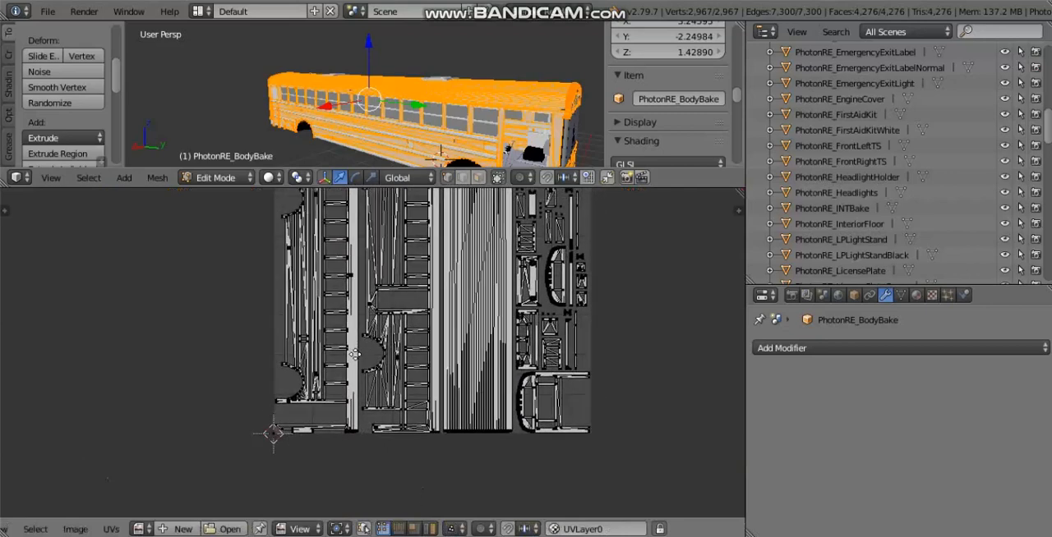
pyautogui.moveTo(411, 302); pyautogui.dragTo(429, 344, button='middle')
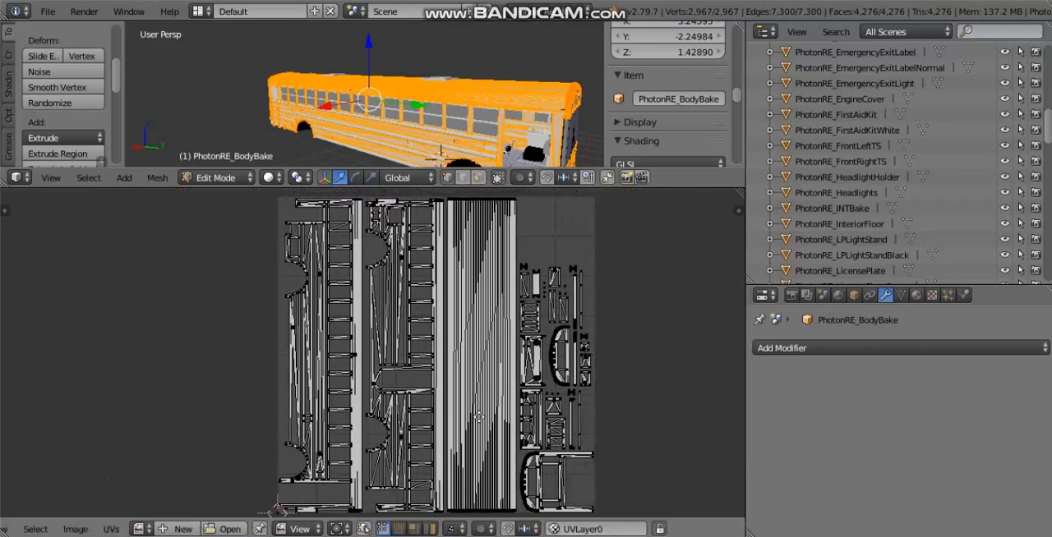
pyautogui.moveTo(478, 418); pyautogui.dragTo(463, 404, button='middle')
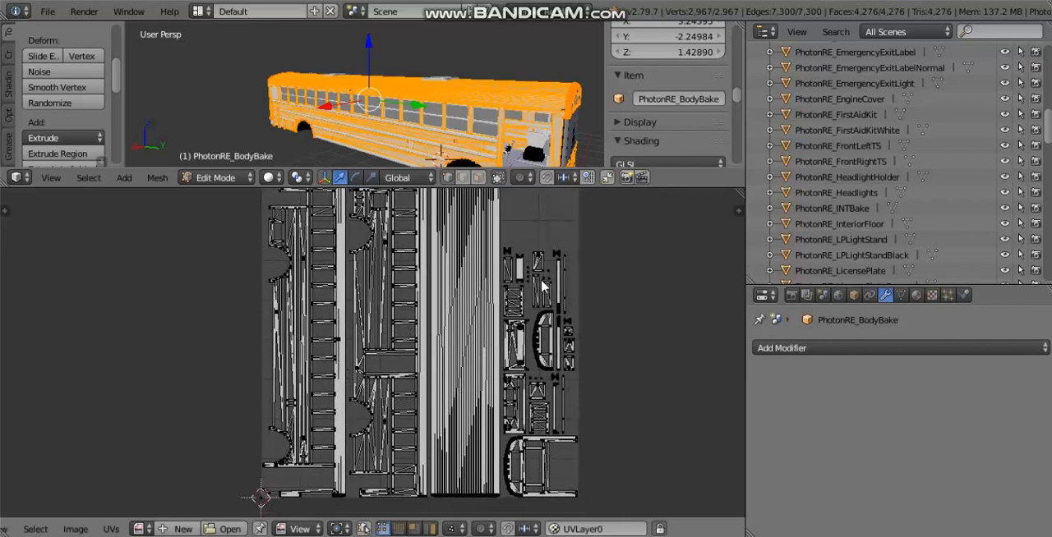
pyautogui.moveTo(542, 286); pyautogui.dragTo(545, 300, button='middle')
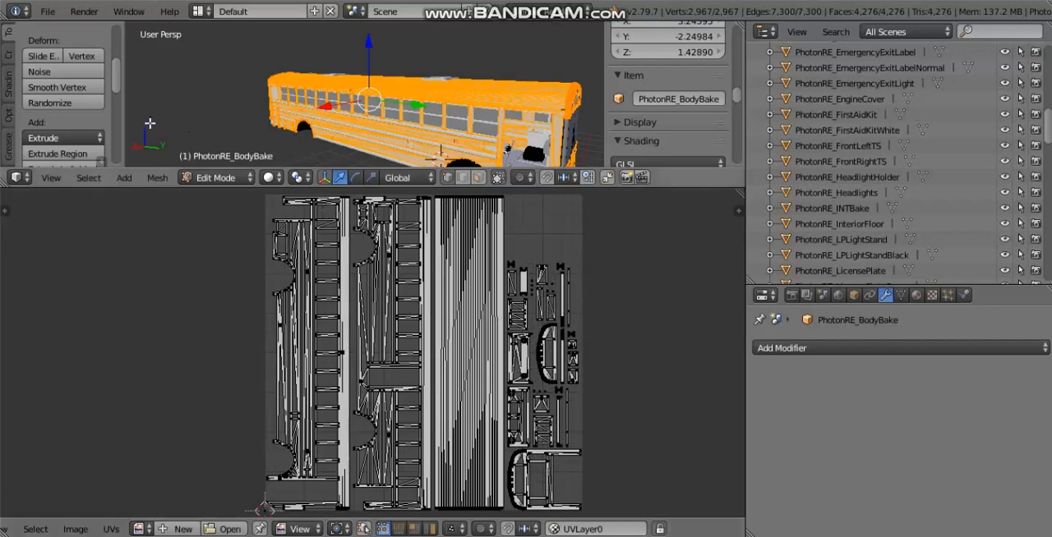
pyautogui.scroll(5, 430, 335)
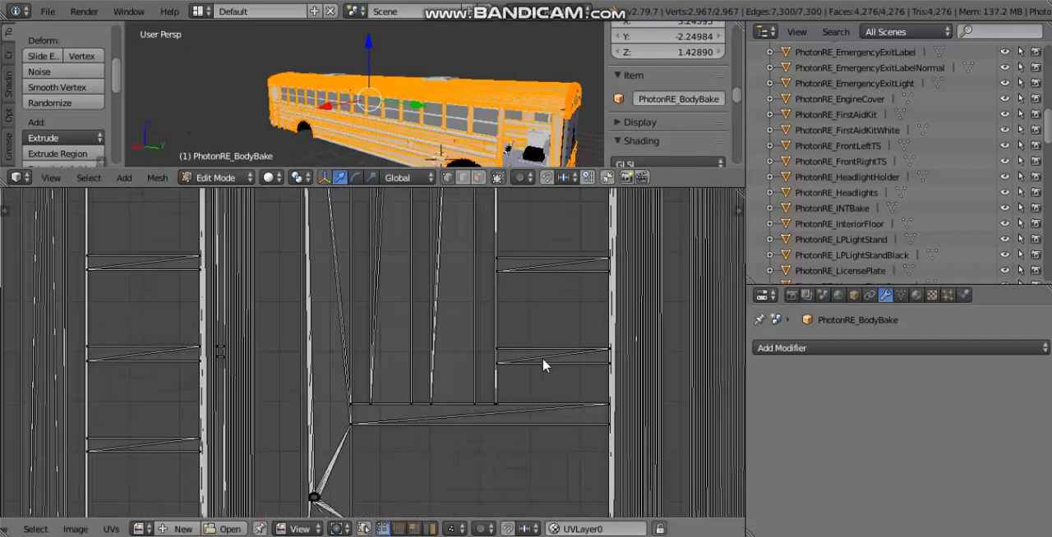
pyautogui.scroll(2, 292, 380)
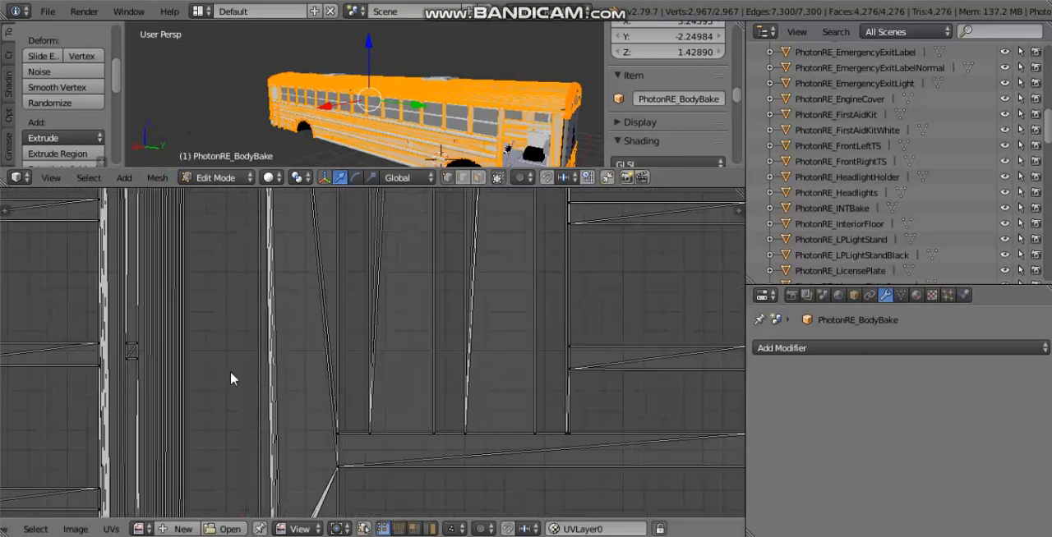
pyautogui.scroll(-7, 223, 375)
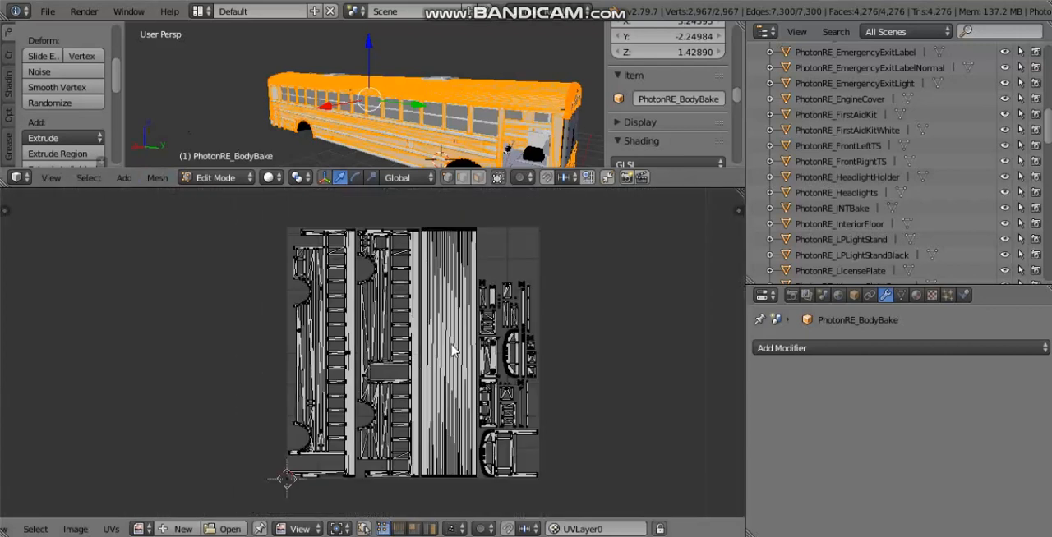
pyautogui.scroll(2, 161, 497)
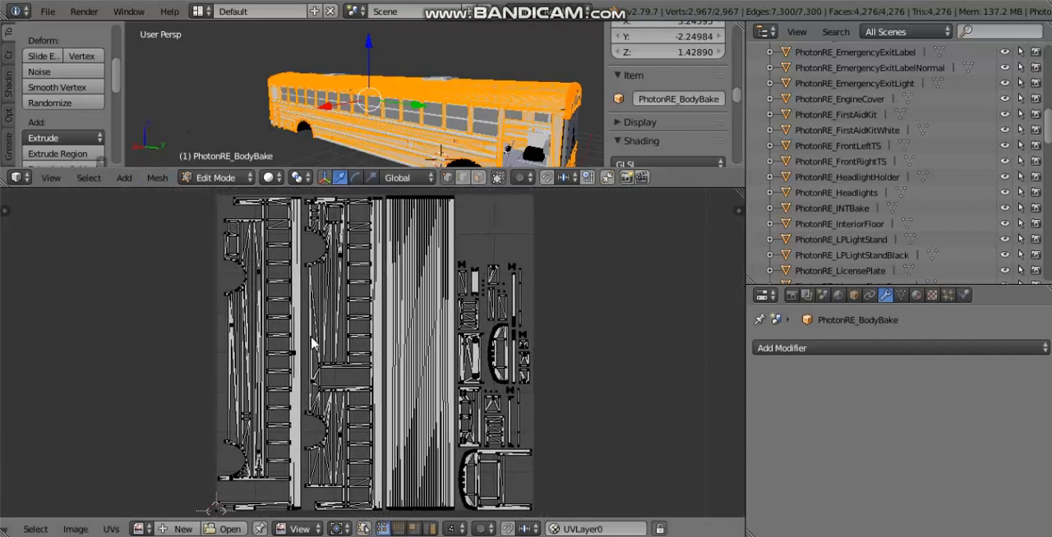
# Step: Make the 3D view taller and re-enter an Island Margin of 0.1 in the Smart UV Project settings
pyautogui.moveTo(172, 188); pyautogui.dragTo(172, 320)
pyautogui.click(61, 215)
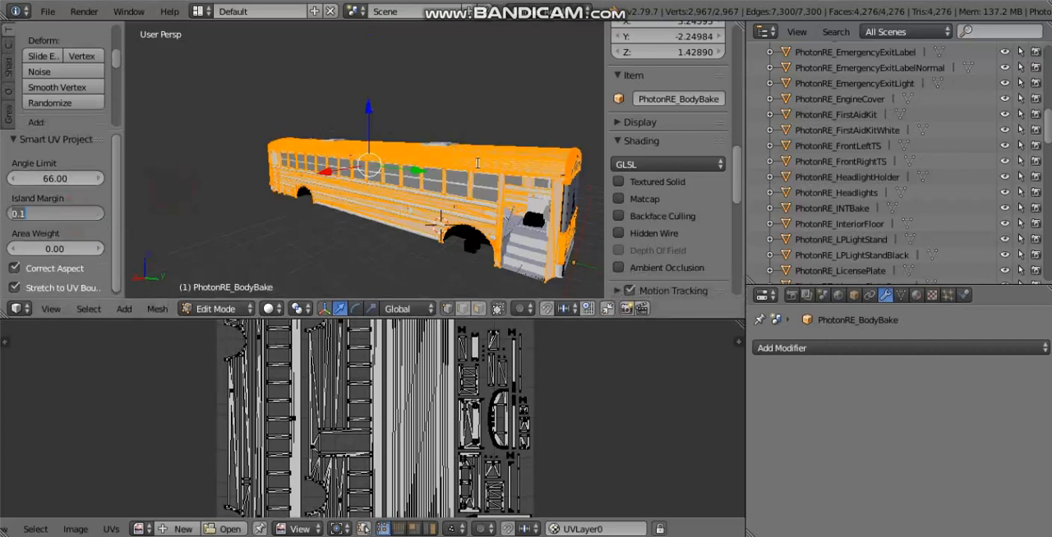
pyautogui.click(39, 213)
pyautogui.press('Return')
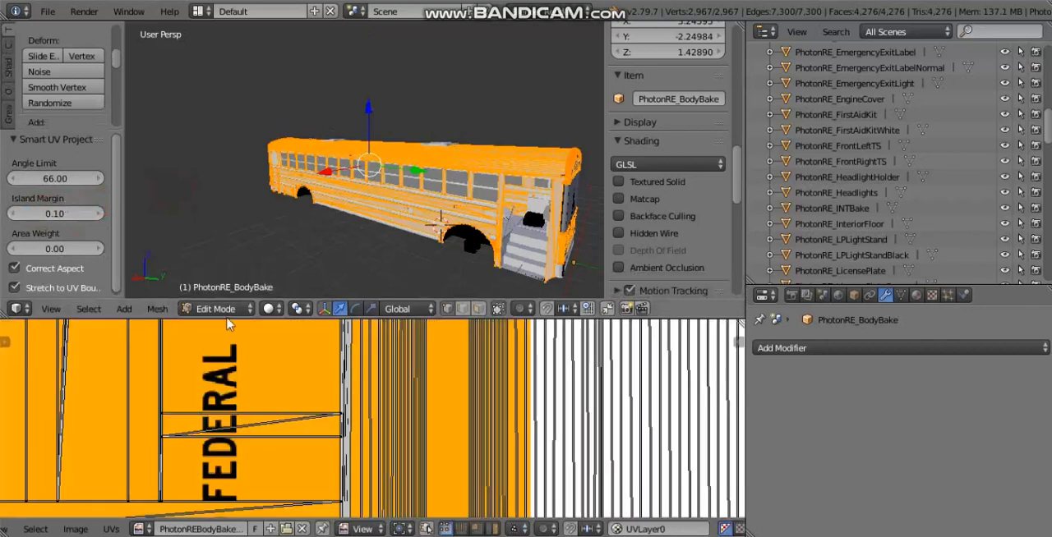
# Step: Unlink the body bake image from the UV editor again and inspect the gaps between islands near the wheel arch
pyautogui.scroll(-9, 476, 414)
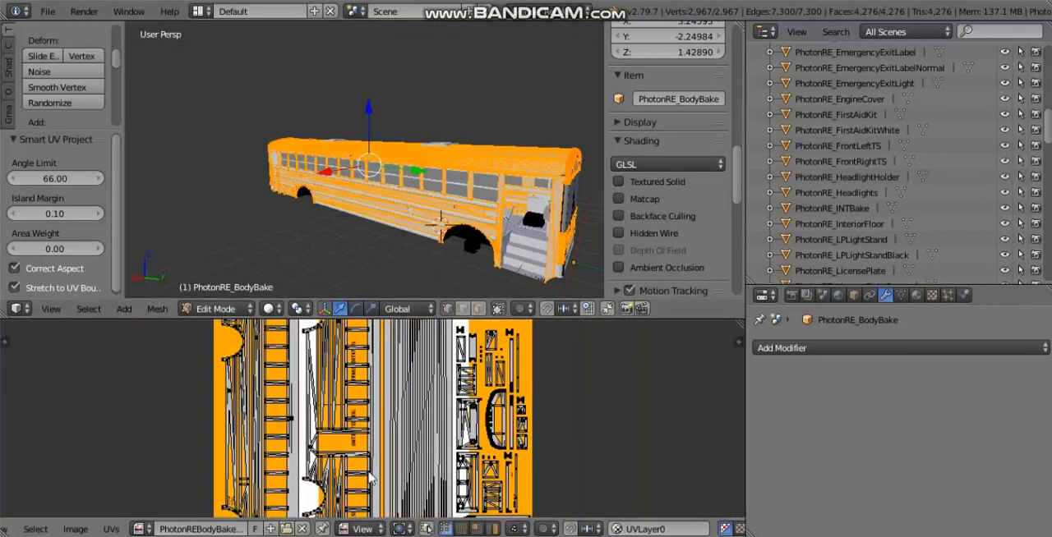
pyautogui.click(302, 530)
pyautogui.scroll(9, 353, 417)
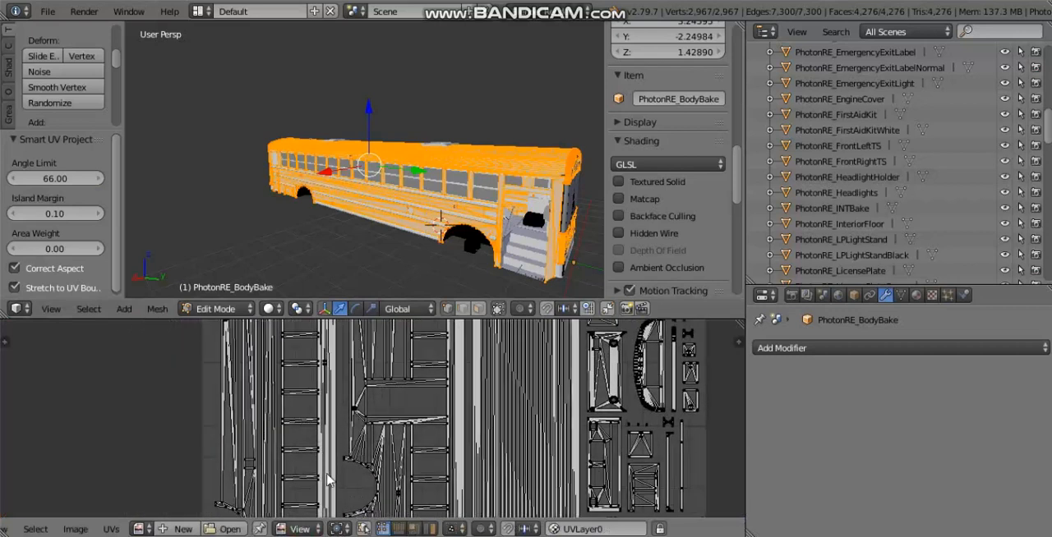
pyautogui.scroll(7, 327, 474)
pyautogui.moveTo(326, 475); pyautogui.dragTo(470, 396, button='middle')
pyautogui.moveTo(374, 451); pyautogui.dragTo(362, 372, button='middle')
pyautogui.scroll(-3, 362, 374)
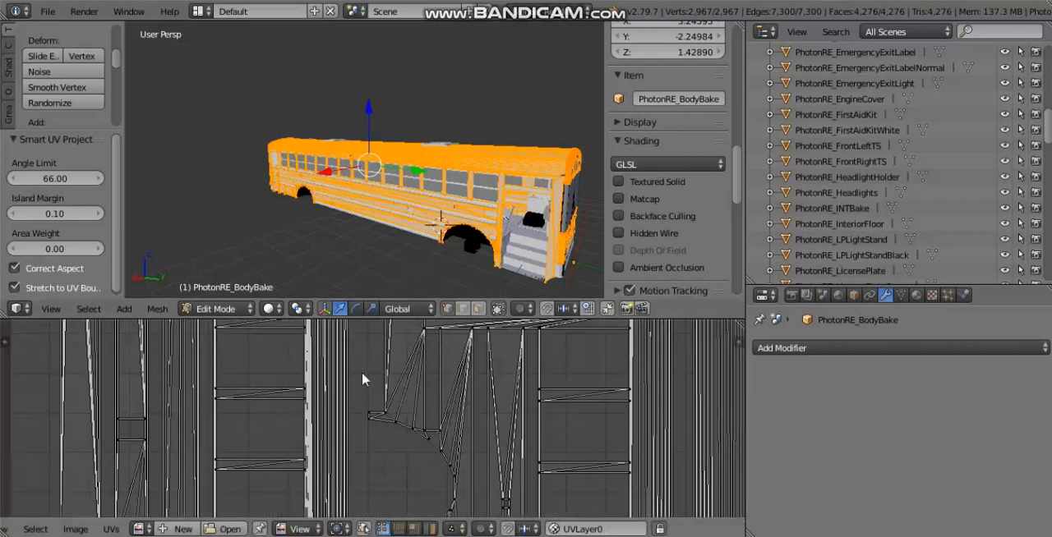
pyautogui.scroll(-10, 366, 411)
pyautogui.scroll(5, 376, 438)
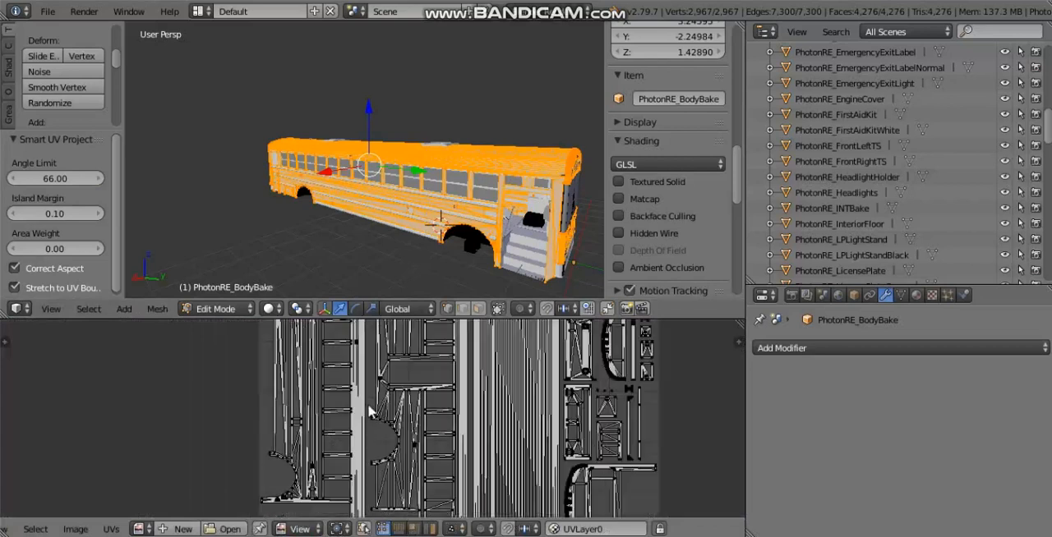
pyautogui.scroll(4, 369, 411)
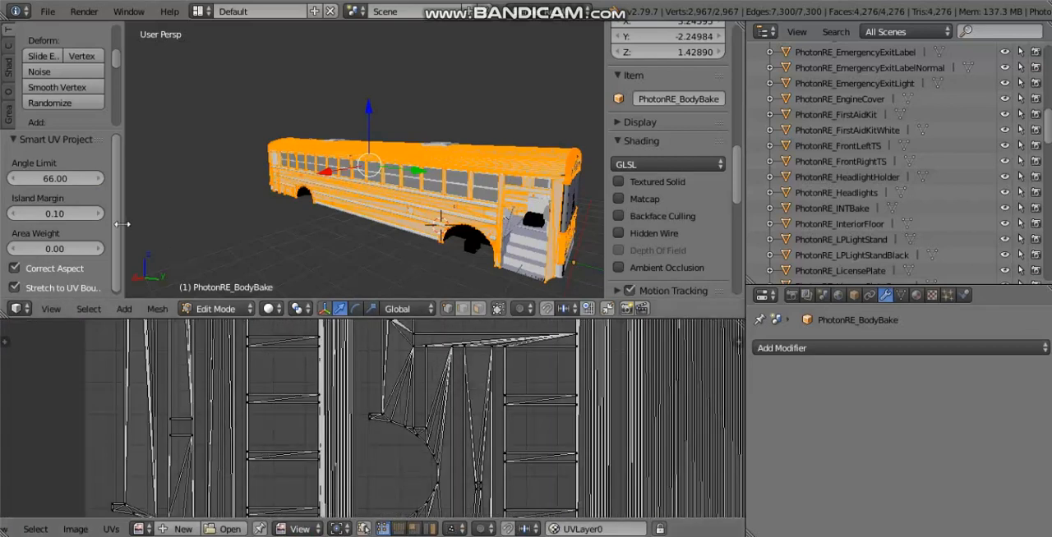
# Step: Set the Smart UV Project Island Margin to 0.05 and unlink the image to check the island spacing
pyautogui.click(58, 214)
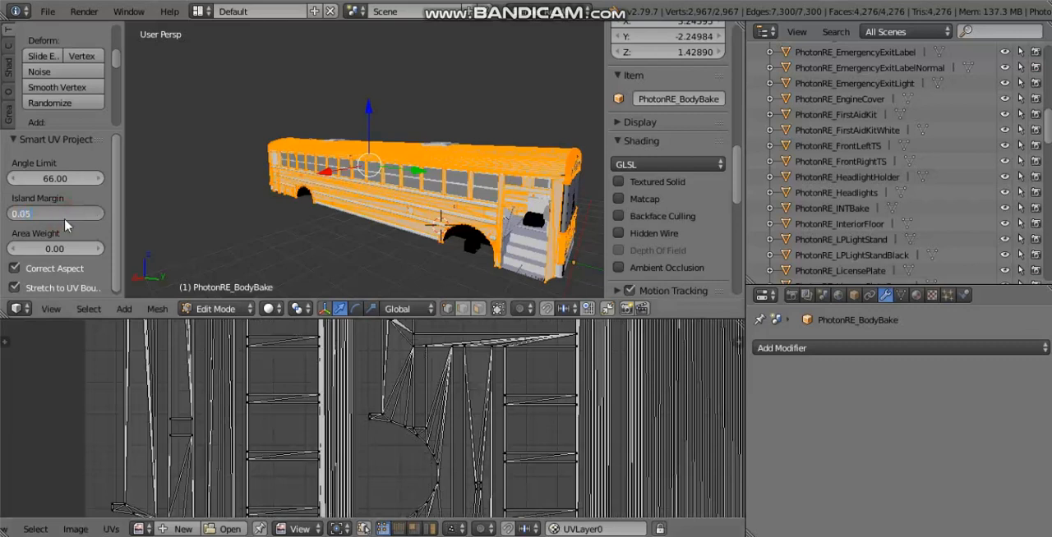
pyautogui.write('0.05')
pyautogui.press('Return')
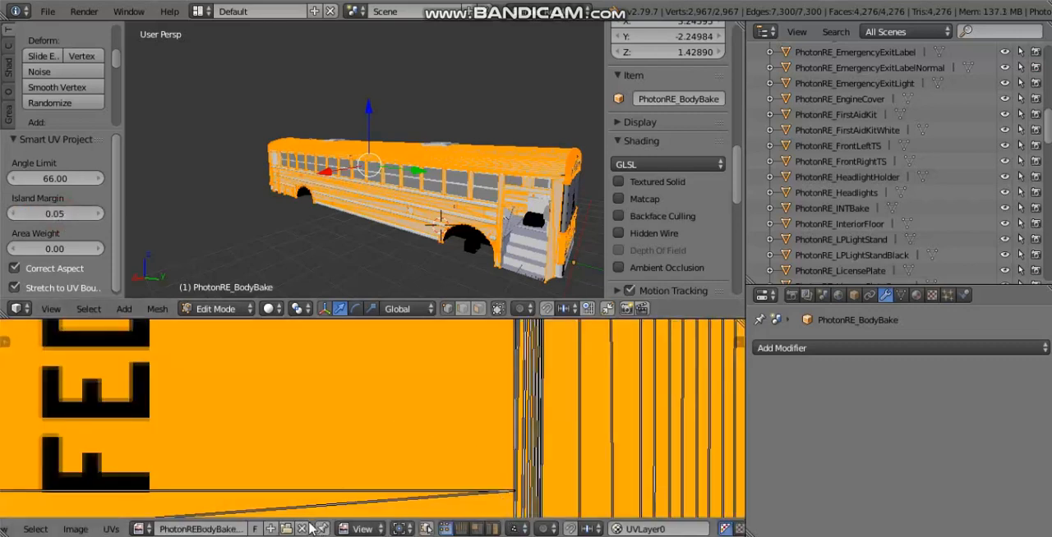
pyautogui.scroll(-5, 460, 419)
pyautogui.scroll(10, 372, 440)
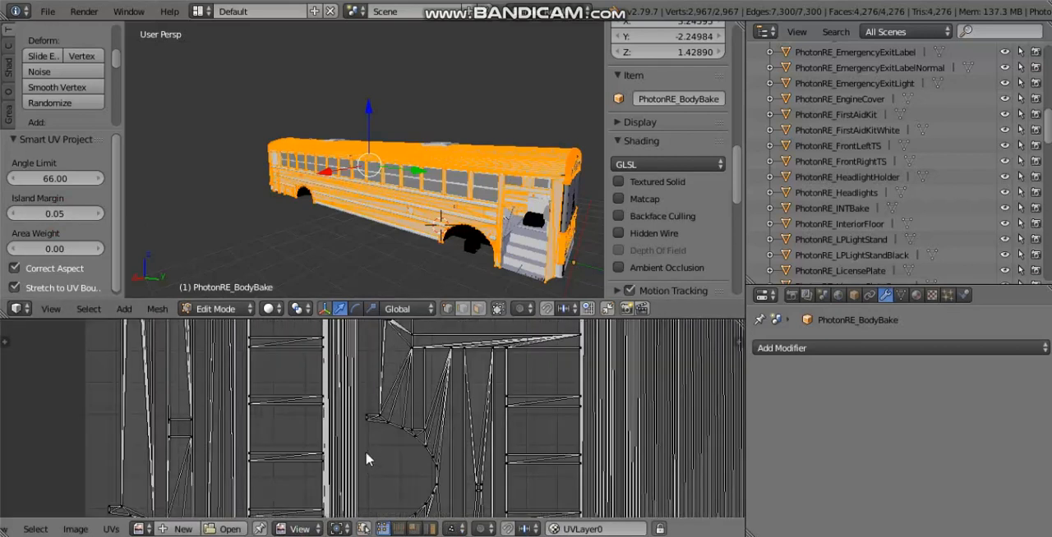
pyautogui.scroll(-6, 320, 410)
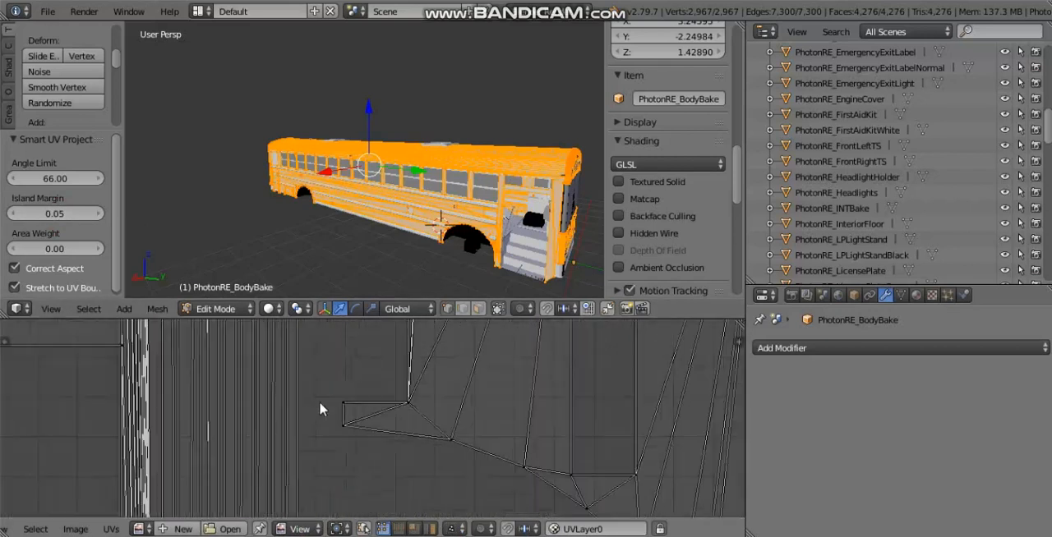
# Step: Examine the gaps between the bus body's UV islands around the window frames and wheel arches
pyautogui.scroll(-4, 462, 378)
pyautogui.scroll(1, 493, 343)
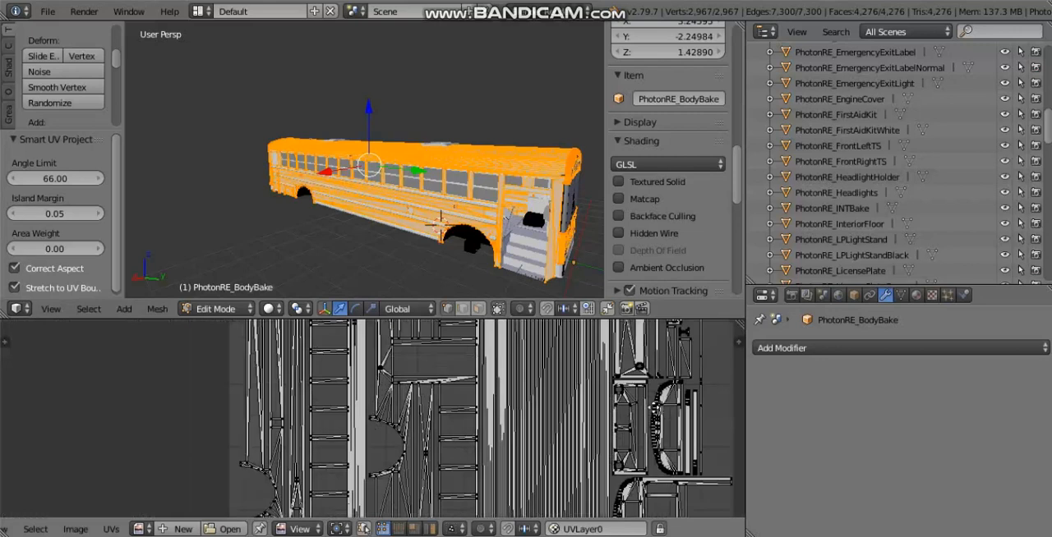
pyautogui.moveTo(654, 398); pyautogui.dragTo(384, 501, button='middle')
pyautogui.moveTo(281, 400); pyautogui.dragTo(489, 327, button='middle')
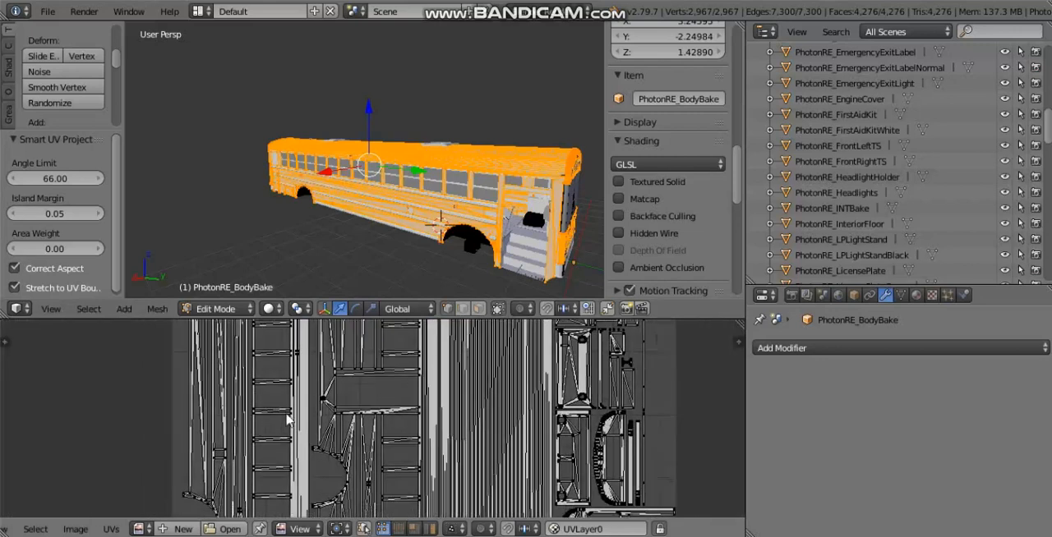
pyautogui.scroll(4, 288, 417)
pyautogui.moveTo(304, 452); pyautogui.dragTo(498, 353, button='middle')
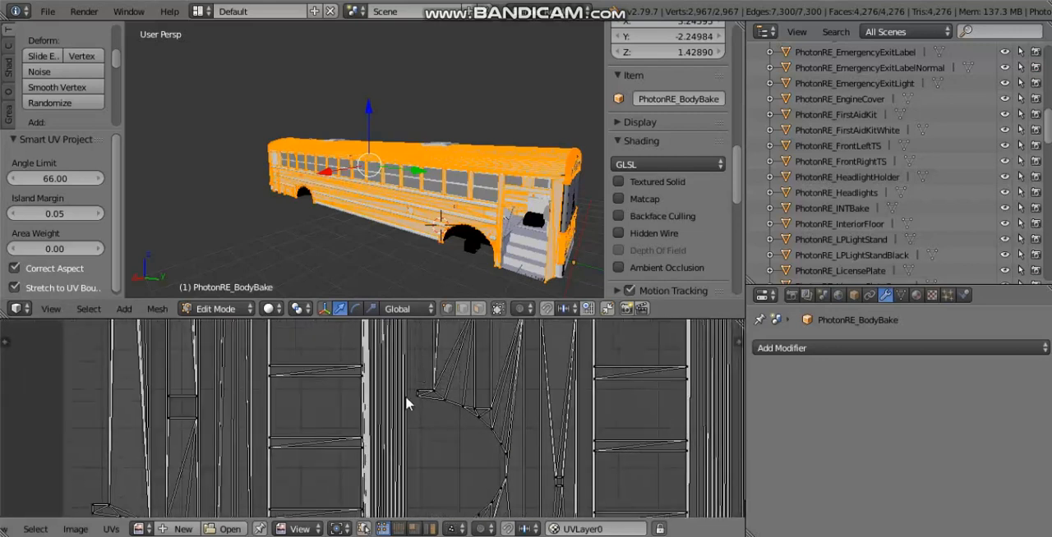
pyautogui.scroll(-6, 406, 404)
# Step: Set the Smart UV Project Island Margin to 0.01 and unlink the bake image to check the island gaps
pyautogui.click(76, 218)
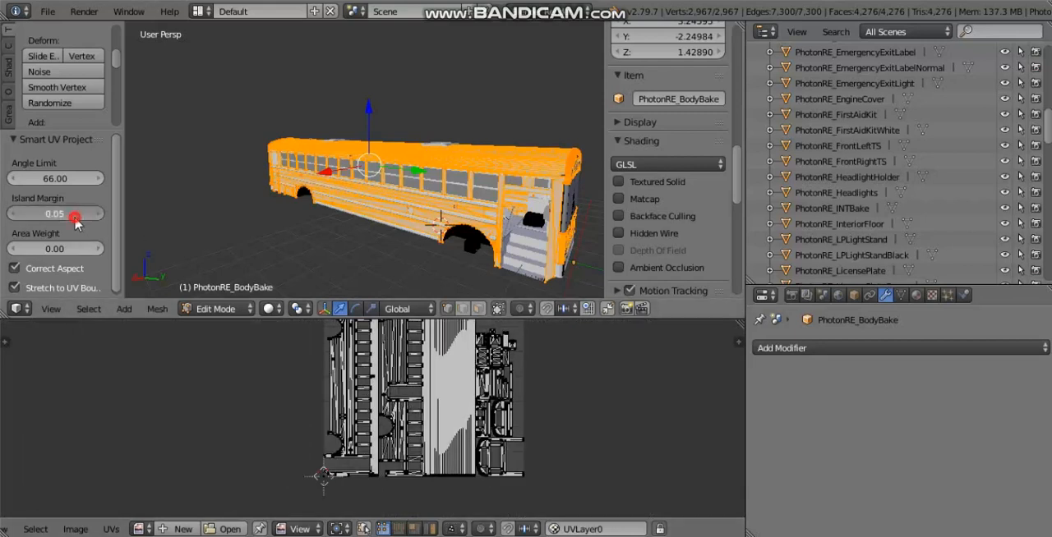
pyautogui.click(70, 217)
pyautogui.press('BackSpace')
pyautogui.press('Return')
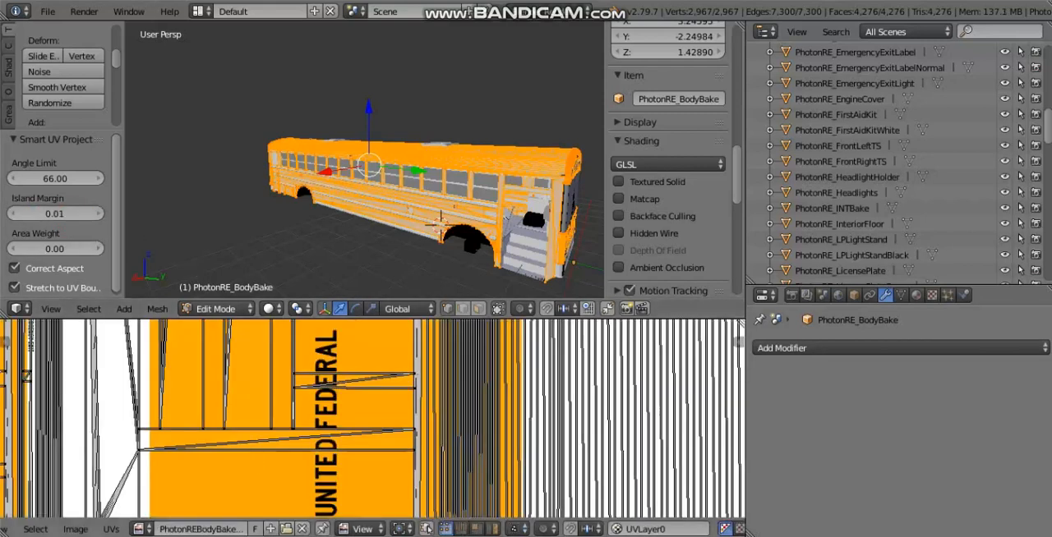
pyautogui.scroll(10, 379, 403)
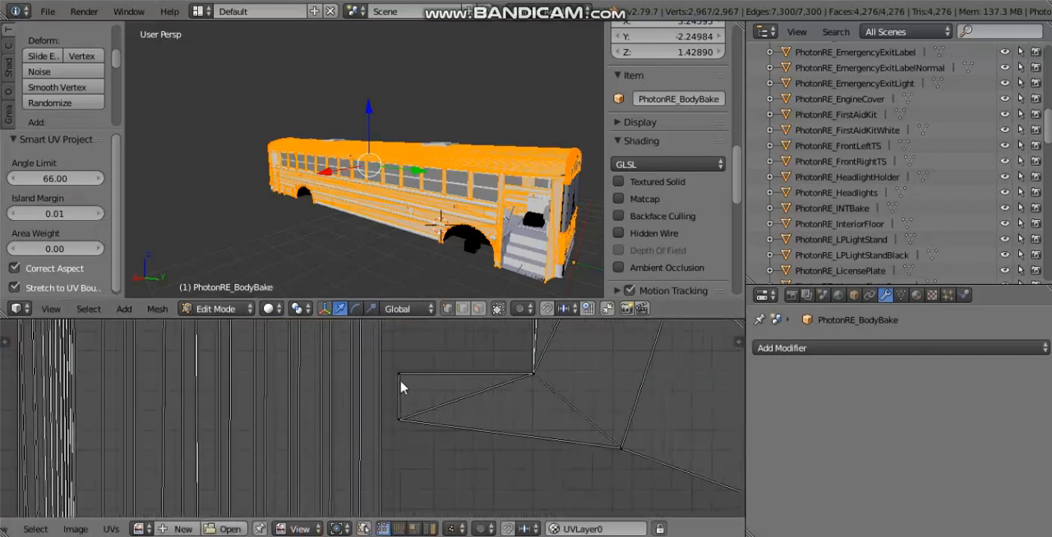
pyautogui.scroll(-2, 302, 434)
pyautogui.scroll(-4, 302, 434)
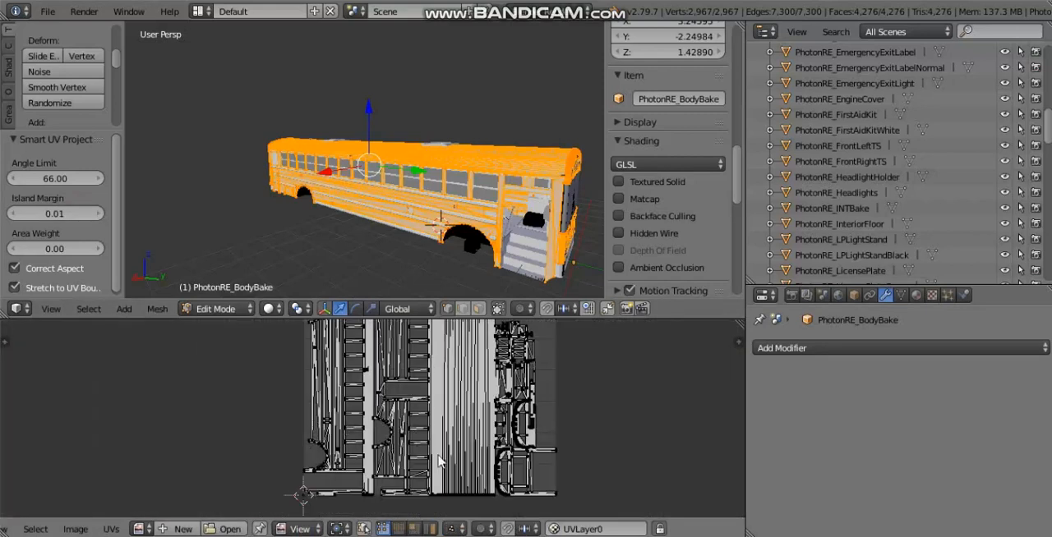
pyautogui.scroll(1, 608, 394)
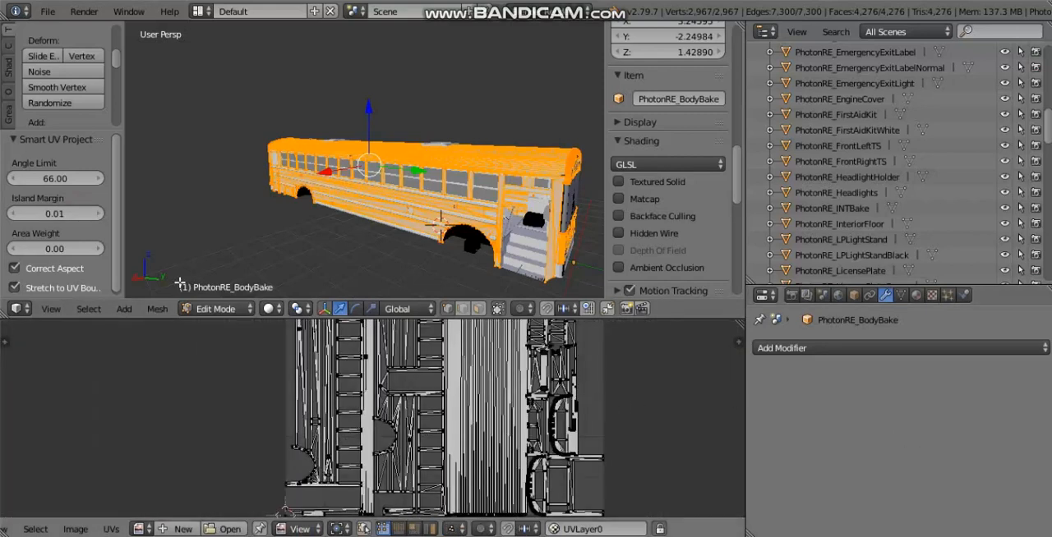
# Step: Set the Smart UV Project Island Margin to 0.5 and unlink the body bake image from the UV editor
pyautogui.click(56, 219)
pyautogui.moveTo(83, 217); pyautogui.dragTo(20, 217)
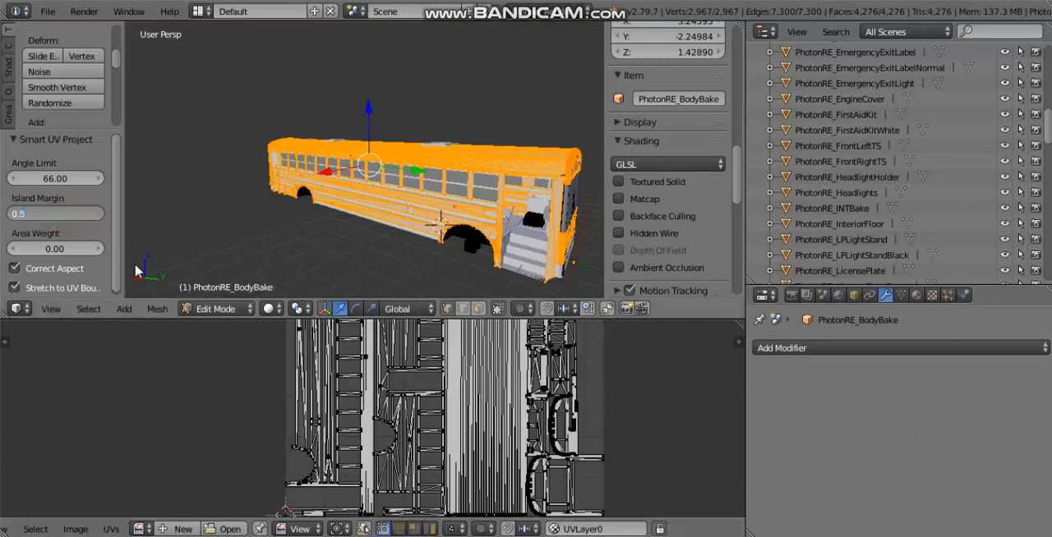
pyautogui.write('5')
pyautogui.press('Return')
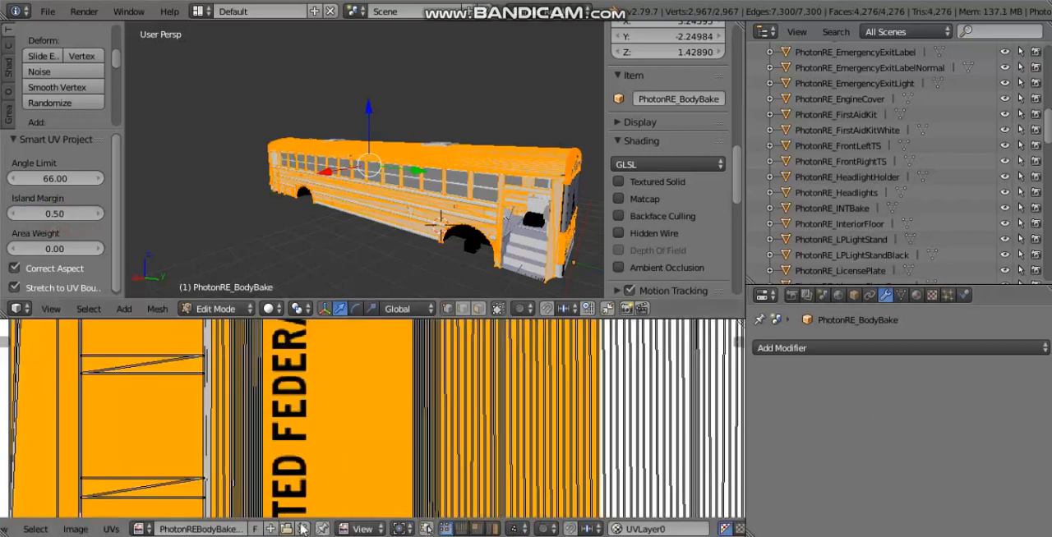
pyautogui.scroll(-2, 408, 423)
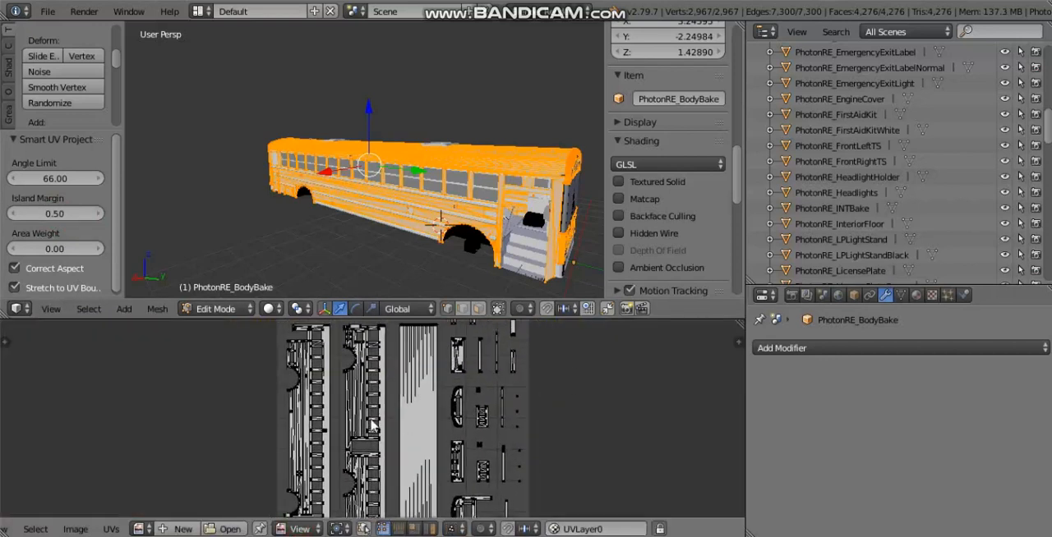
# Step: Examine the spacing and scale of the UV islands across the whole layout, from the side panels to the small parts
pyautogui.scroll(1, 445, 401)
pyautogui.moveTo(438, 410); pyautogui.dragTo(418, 448, button='middle')
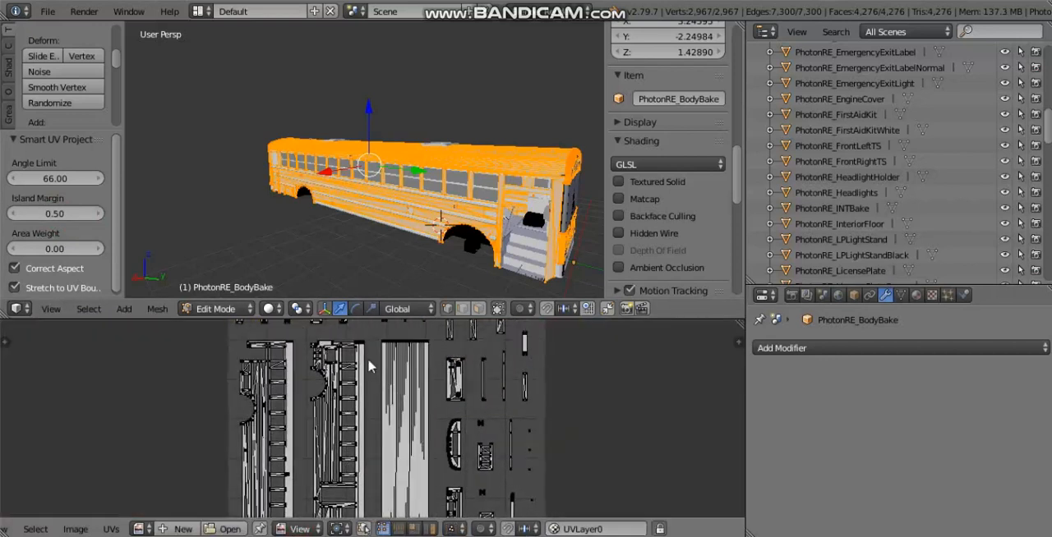
pyautogui.moveTo(368, 359); pyautogui.dragTo(367, 396, button='middle')
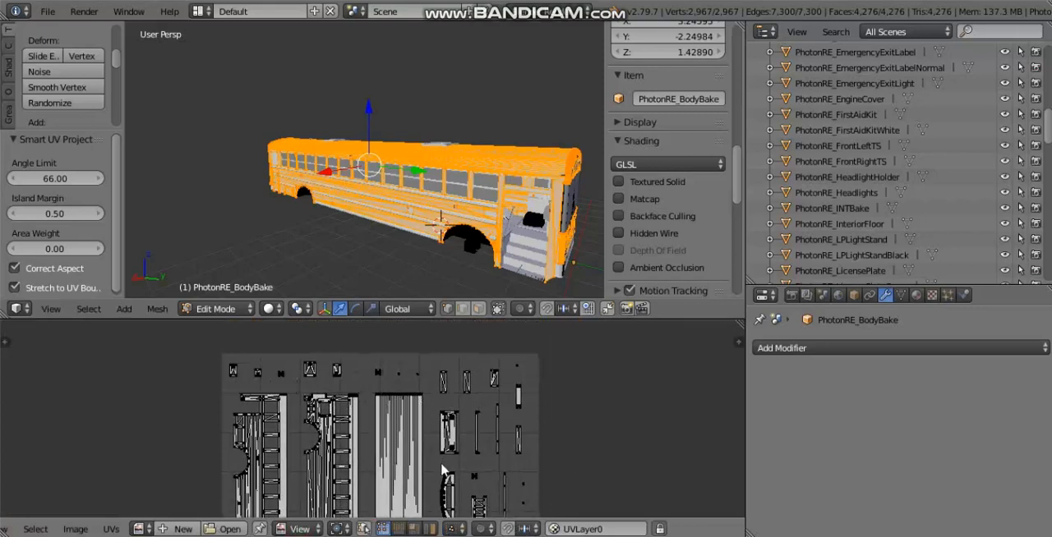
pyautogui.moveTo(441, 424); pyautogui.dragTo(409, 355, button='middle')
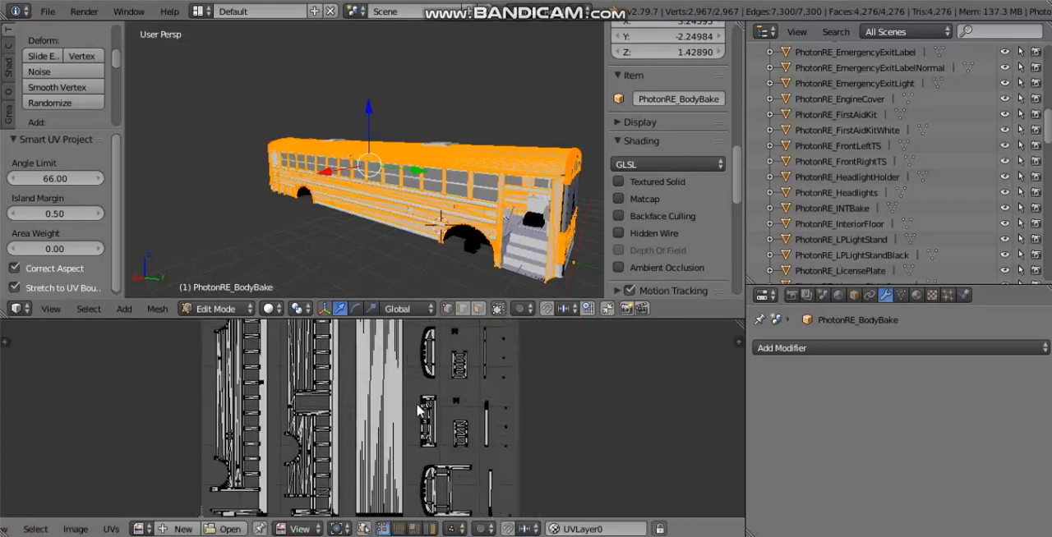
pyautogui.scroll(1, 419, 409)
pyautogui.moveTo(430, 446); pyautogui.dragTo(454, 384, button='middle')
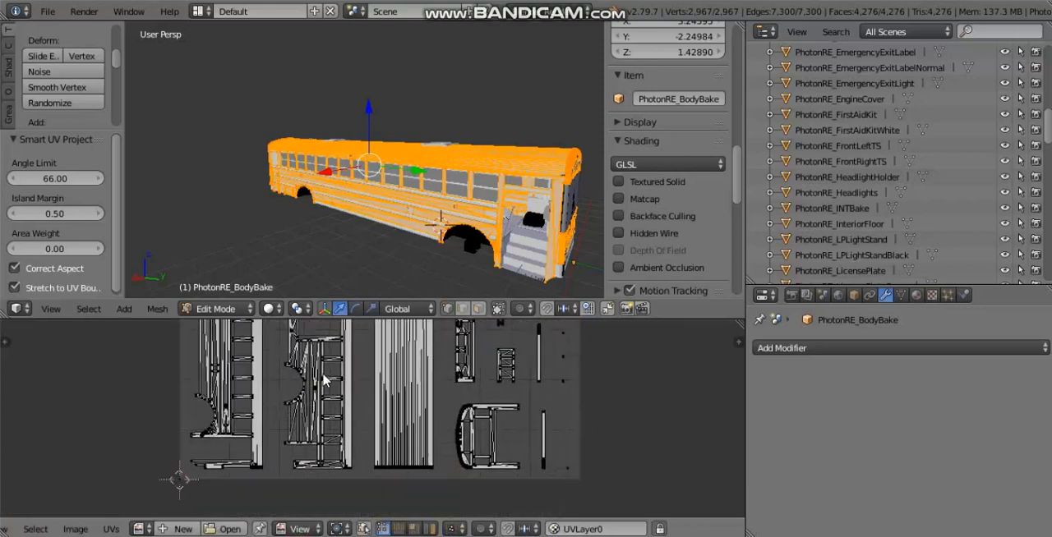
pyautogui.moveTo(322, 380); pyautogui.dragTo(330, 514, button='middle')
pyautogui.scroll(5, 263, 399)
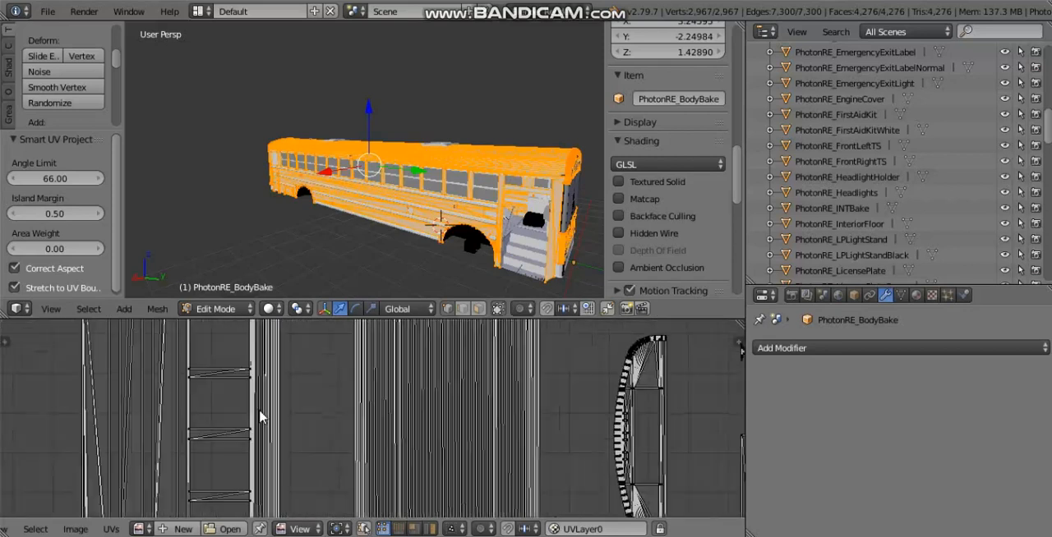
pyautogui.moveTo(259, 410); pyautogui.dragTo(552, 409, button='middle')
pyautogui.moveTo(401, 385); pyautogui.dragTo(379, 392, button='middle')
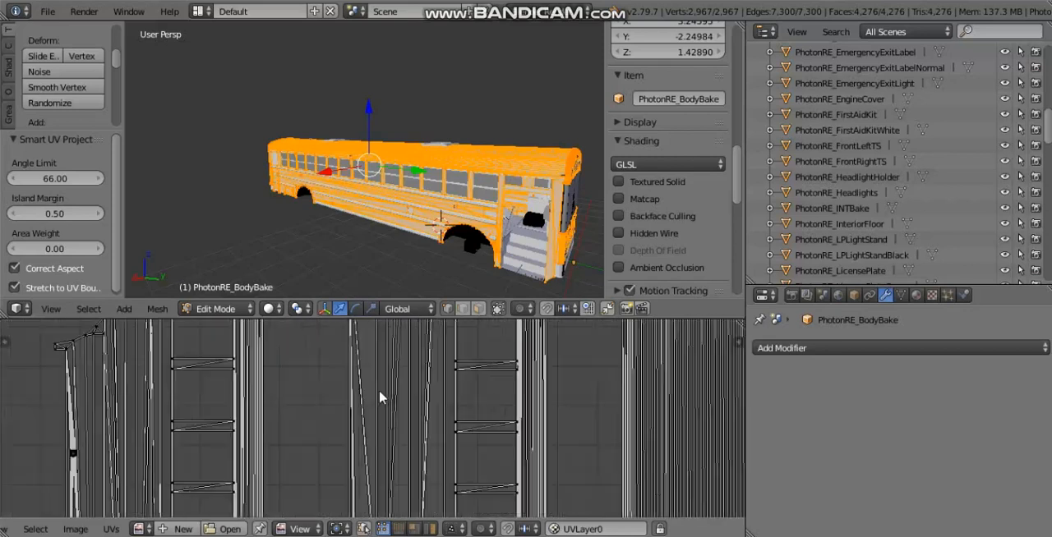
pyautogui.scroll(-9, 376, 390)
pyautogui.scroll(1, 413, 445)
pyautogui.moveTo(392, 429); pyautogui.dragTo(327, 394, button='middle')
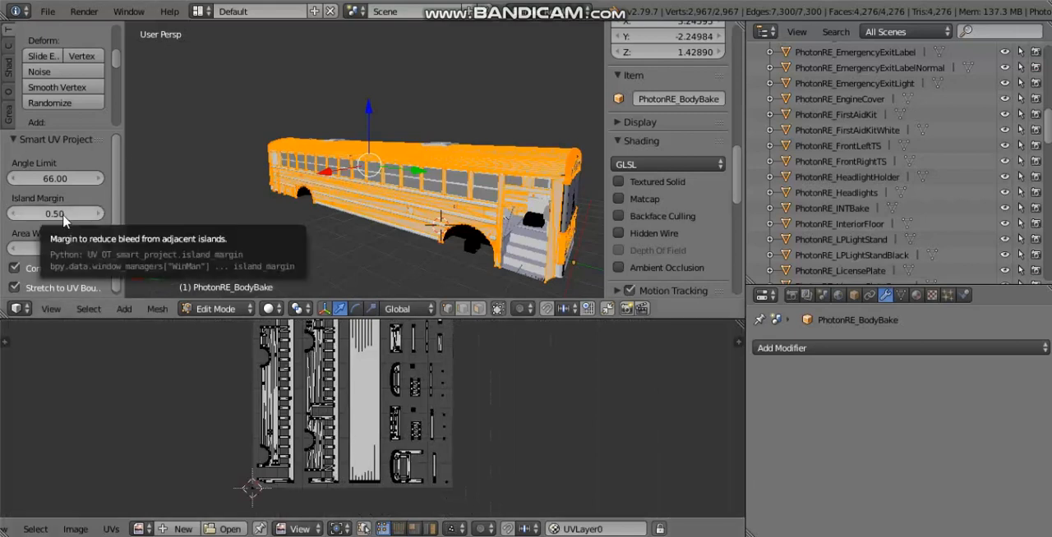
pyautogui.scroll(6, 329, 419)
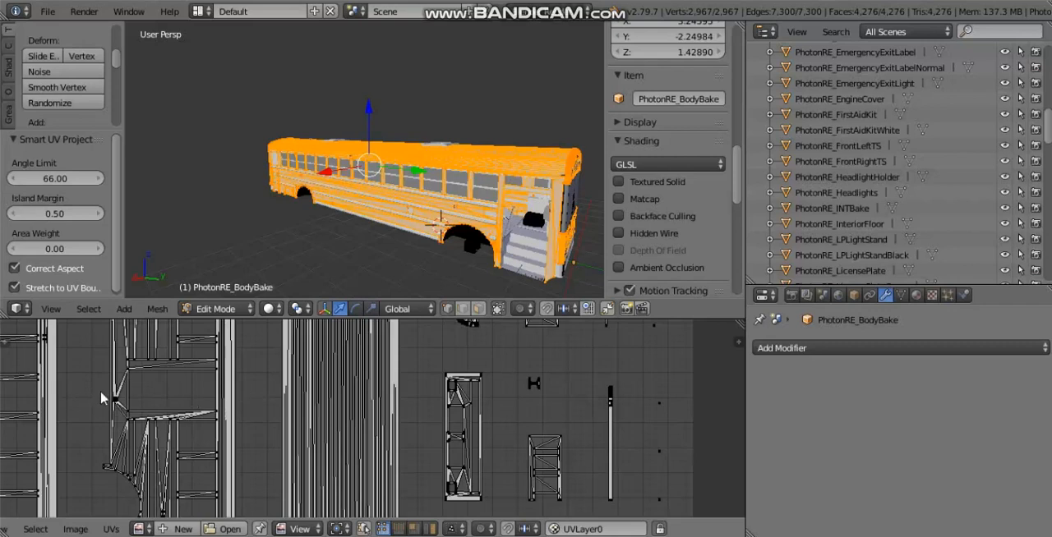
pyautogui.scroll(-6, 440, 394)
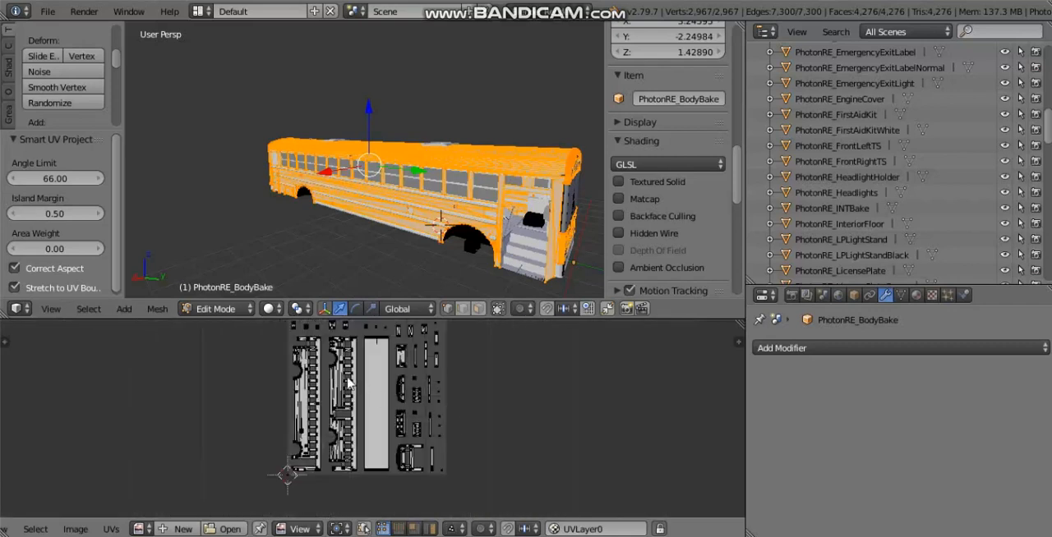
# Step: Set the Smart UV Project Island Margin to 0.1, with the bake image unlinked, and check the resulting island layout
pyautogui.click(72, 213)
pyautogui.click(42, 214)
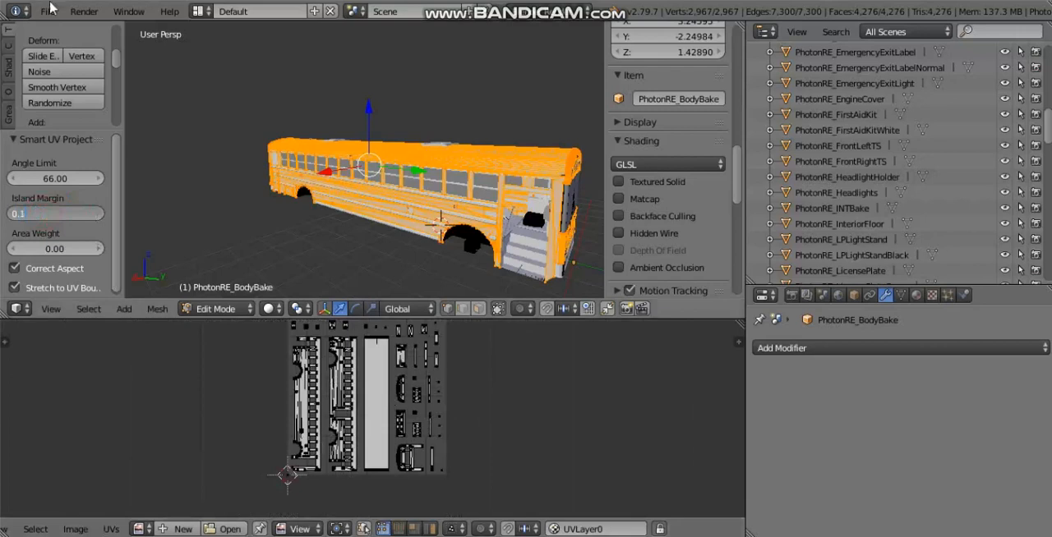
pyautogui.press('Return')
pyautogui.scroll(1, 310, 416)
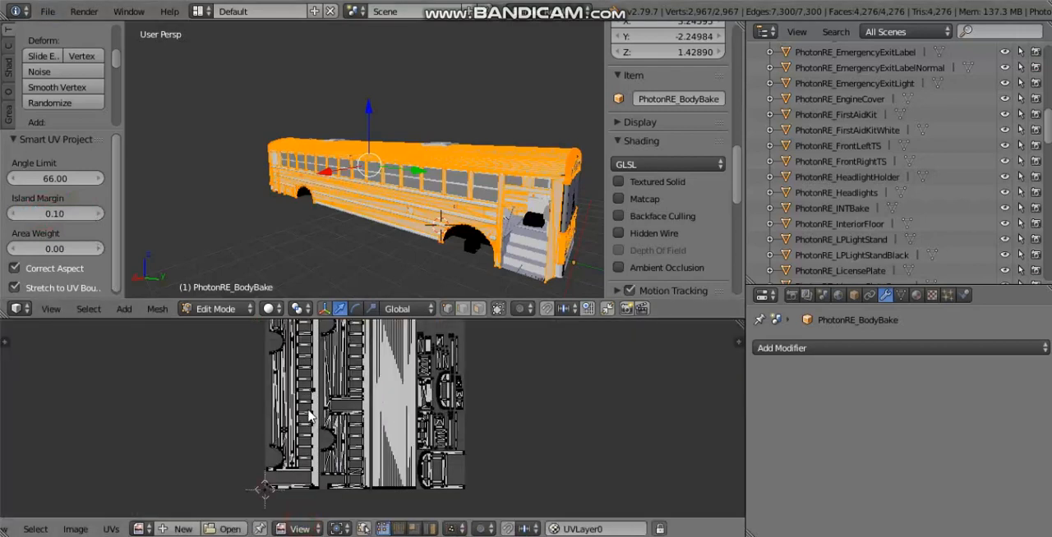
pyautogui.scroll(3, 402, 423)
pyautogui.scroll(-5, 370, 419)
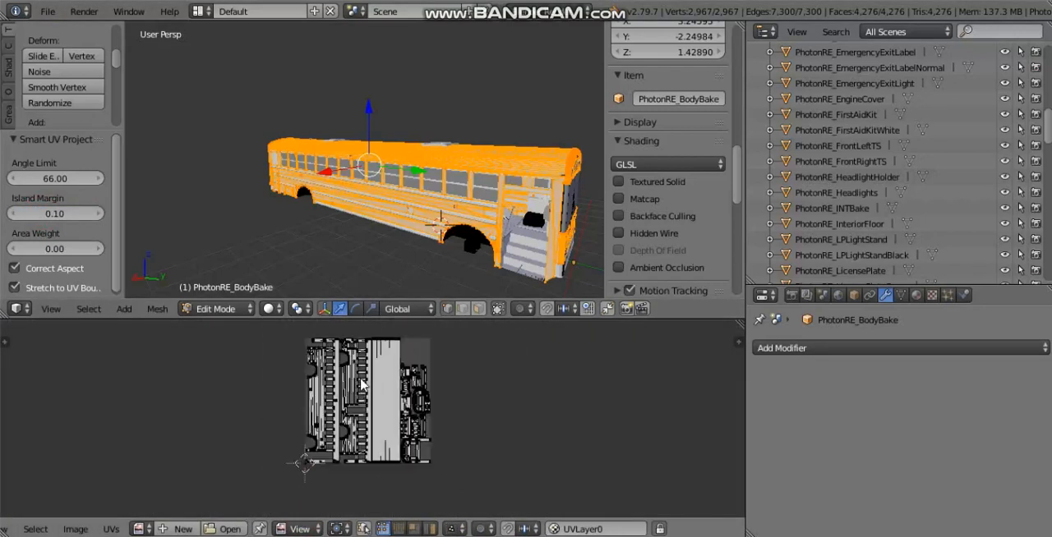
pyautogui.scroll(4, 362, 384)
pyautogui.scroll(-2, 401, 415)
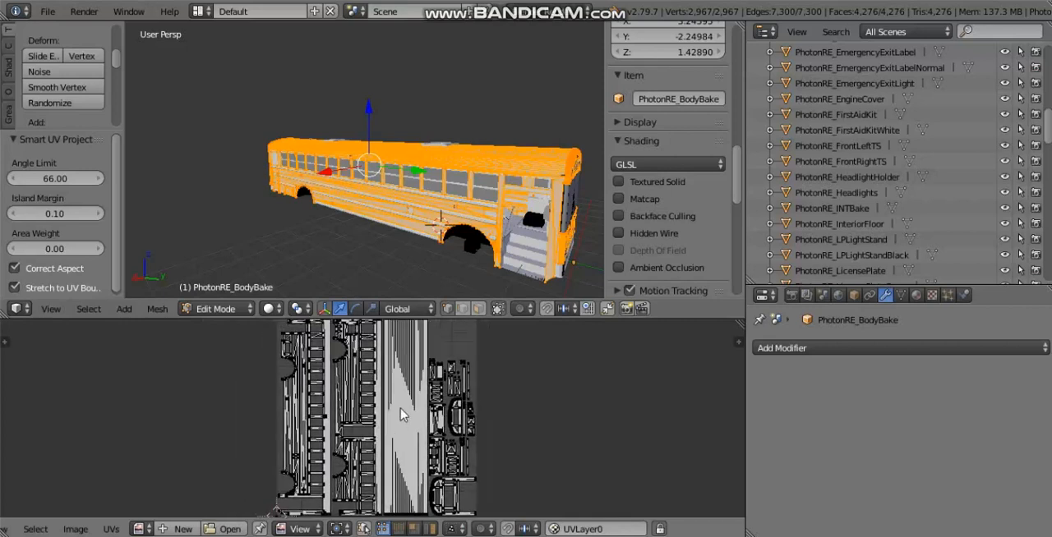
pyautogui.scroll(-1, 382, 404)
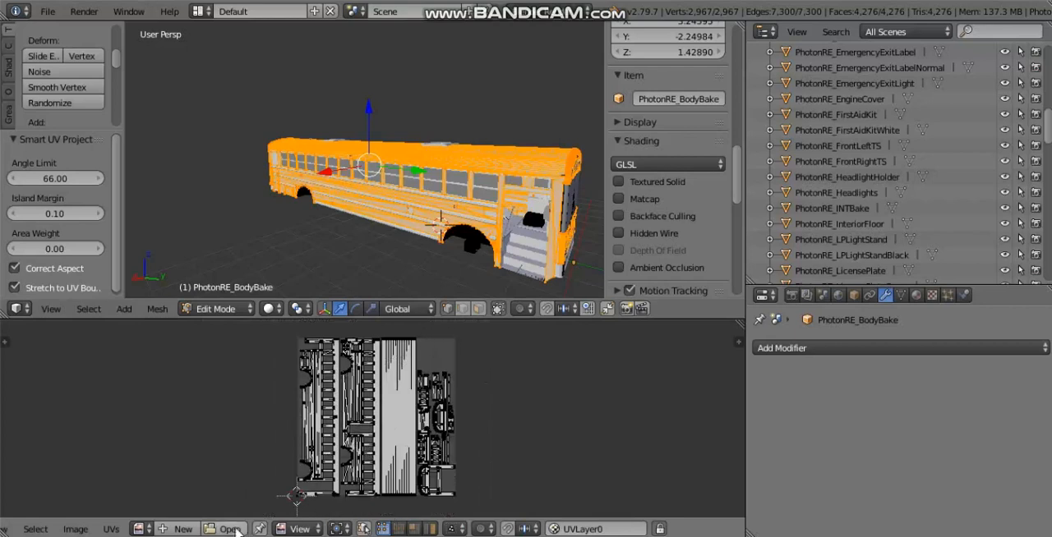
# Step: Start a new image in the UV editor and name it PhotonREBodyBake
pyautogui.click(181, 530)
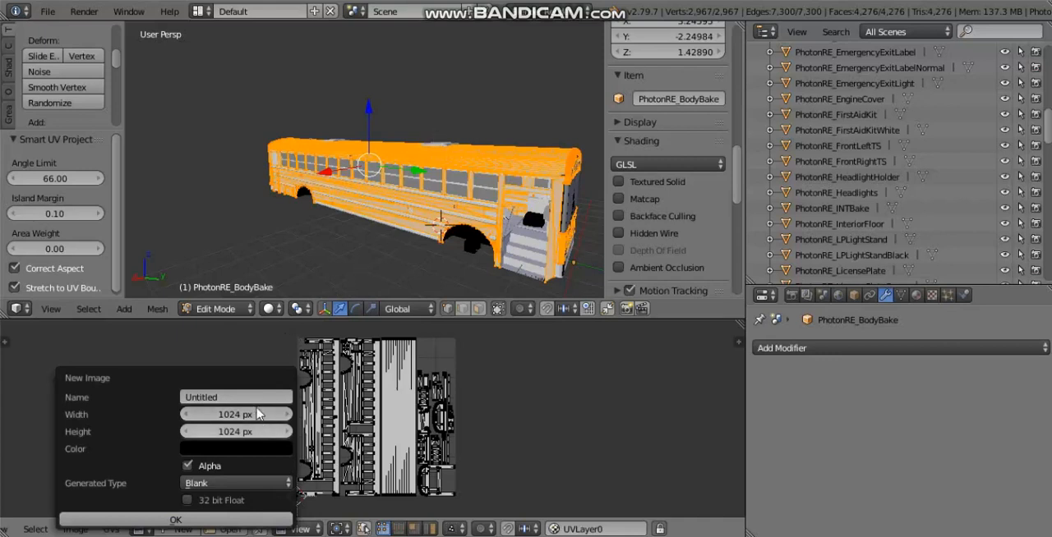
pyautogui.click(256, 397)
pyautogui.press('BackSpace')
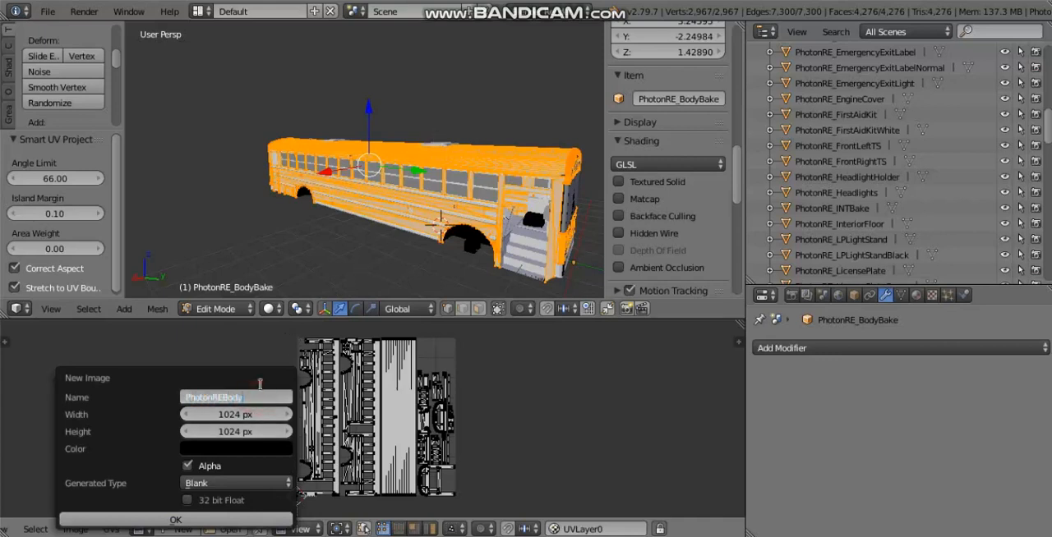
pyautogui.write('PhotonREBodyBake')
pyautogui.press('Return')
# Step: Set the new image's width and height to 3072 px
pyautogui.click(244, 415)
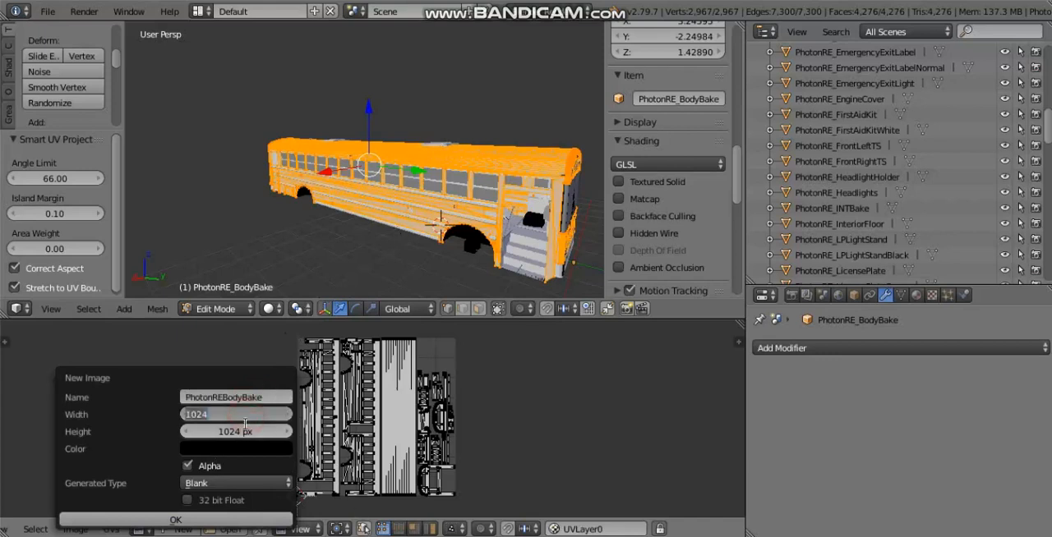
pyautogui.write('3072')
pyautogui.press('Return')
pyautogui.click(238, 430)
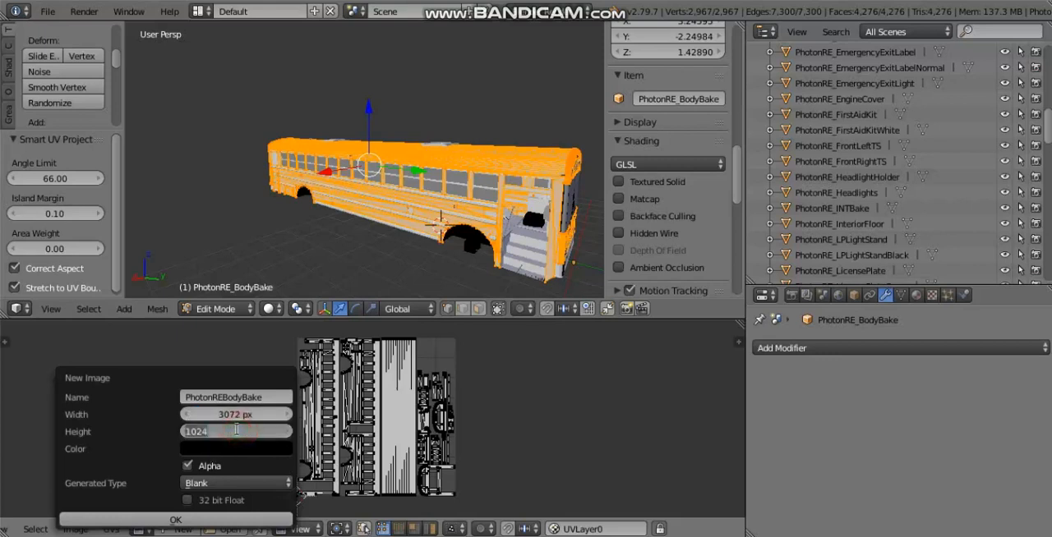
pyautogui.write('3072')
pyautogui.press('Return')
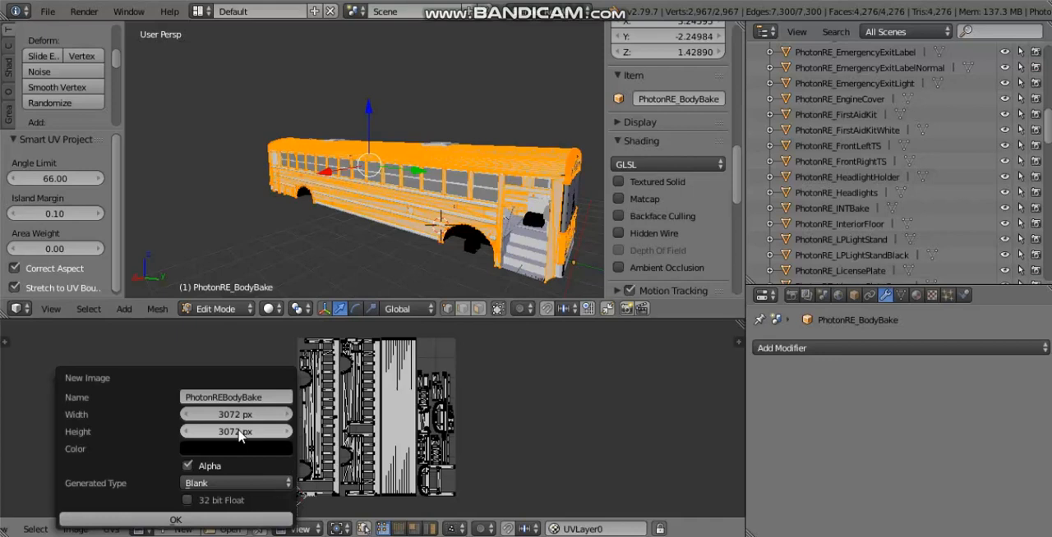
# Step: Set both the width and height of the new bake image to 2048 px
pyautogui.click(250, 413)
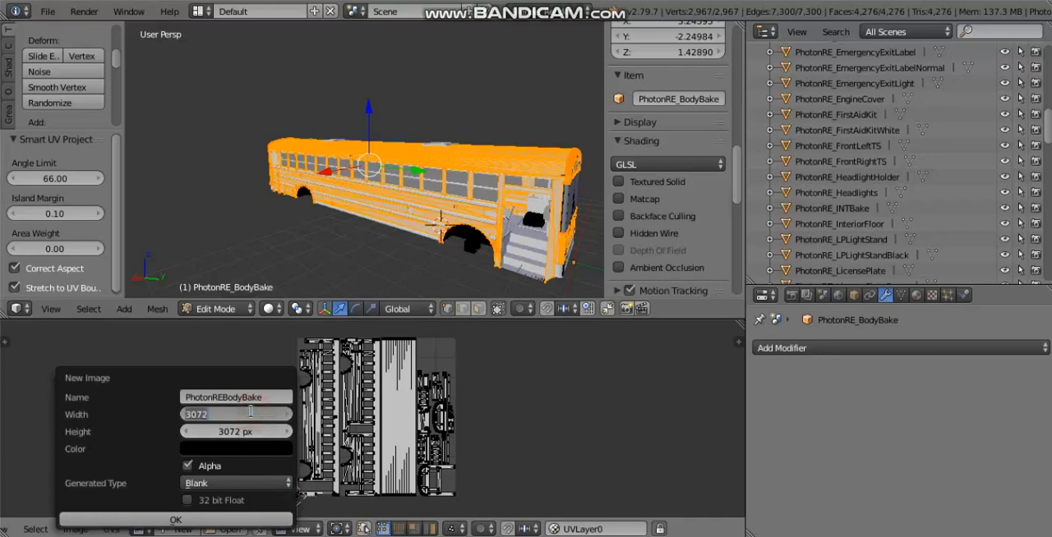
pyautogui.write('2048')
pyautogui.click(247, 431)
pyautogui.write('20')
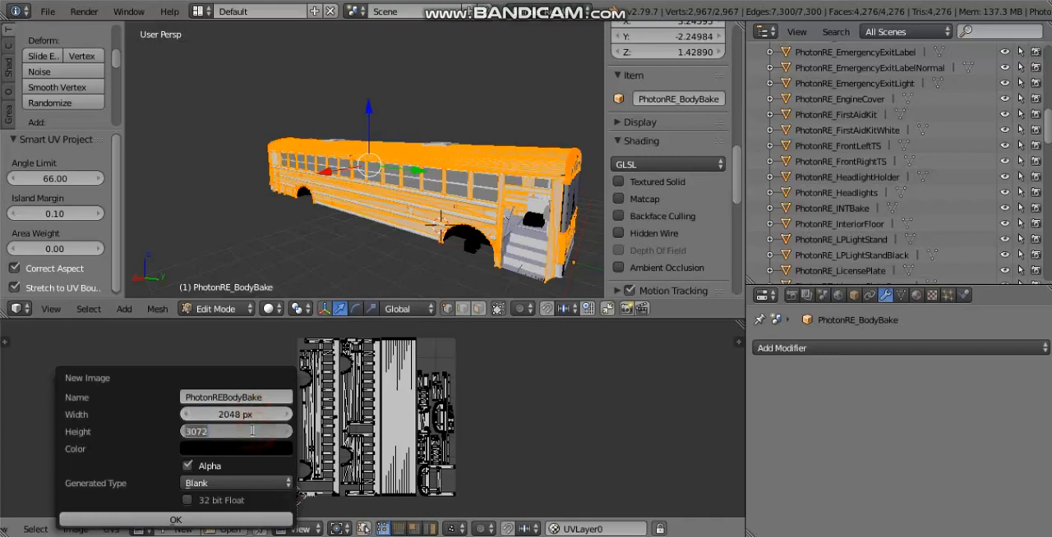
pyautogui.write('48')
pyautogui.press('Return')
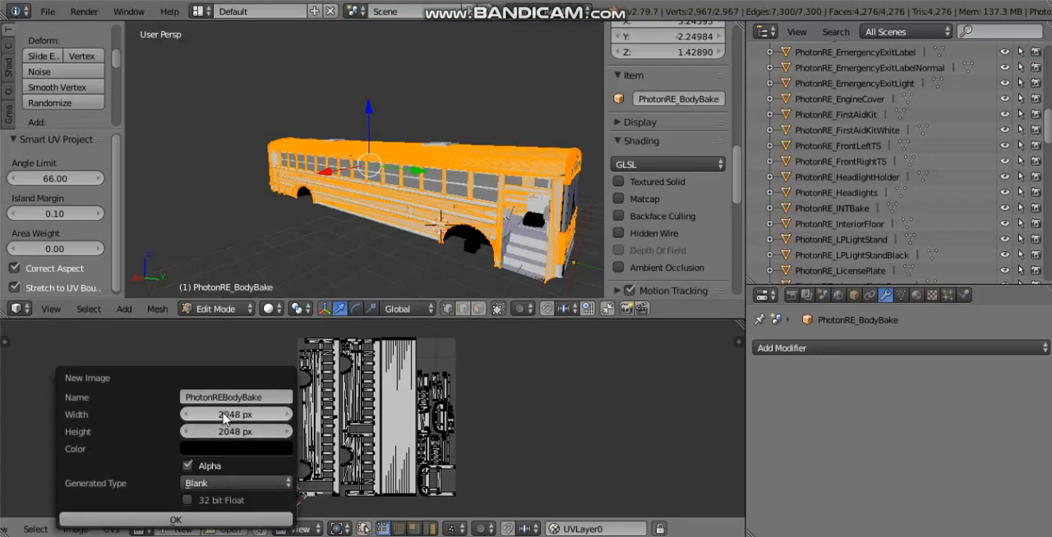
pyautogui.click(215, 415)
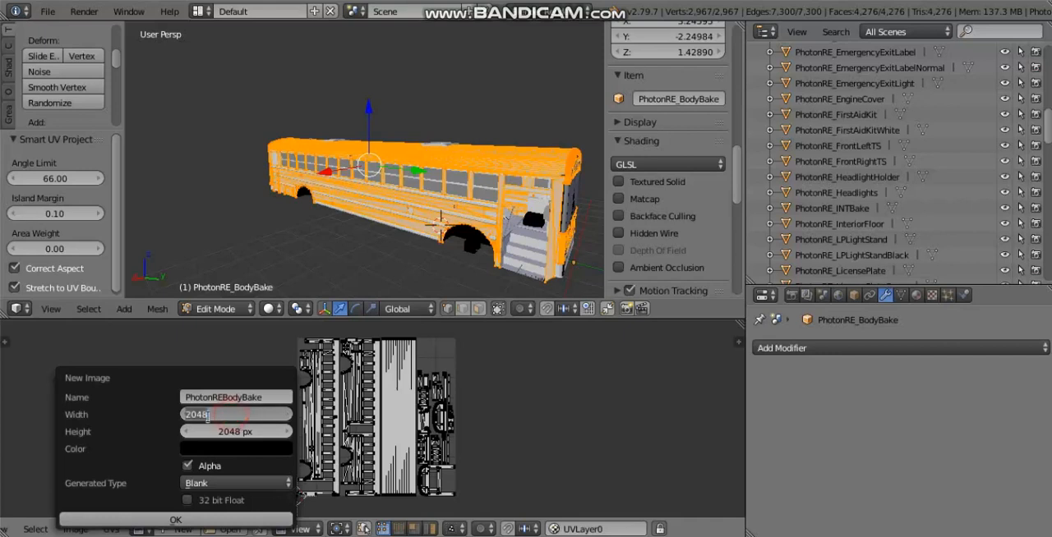
pyautogui.click(166, 433)
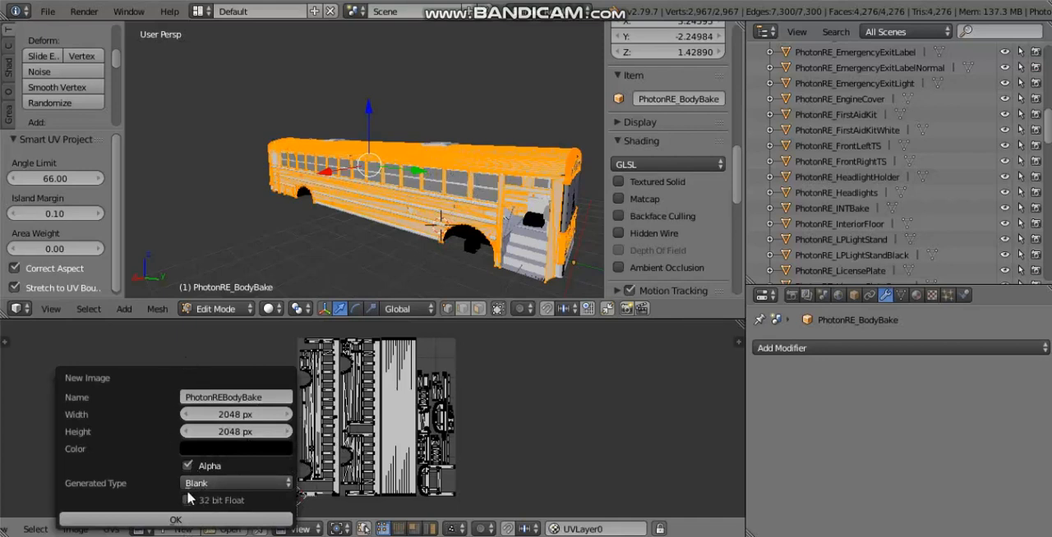
# Step: Create the blank PhotonREBodyBake image with alpha enabled
pyautogui.click(203, 519)
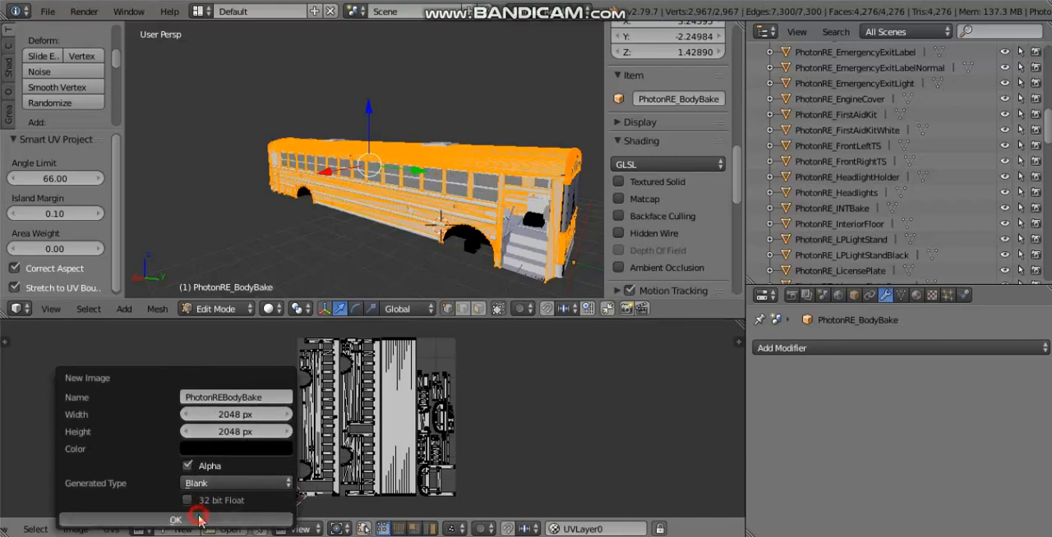
pyautogui.scroll(-10, 382, 469)
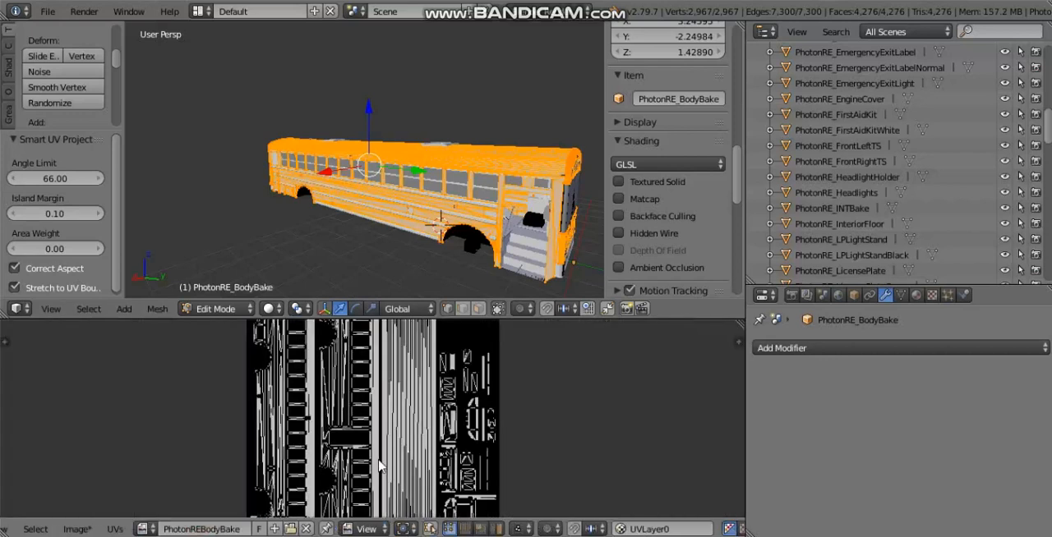
# Step: Examine how the bus body's UV islands are spaced over the new bake image
pyautogui.scroll(6, 284, 493)
pyautogui.scroll(4, 549, 438)
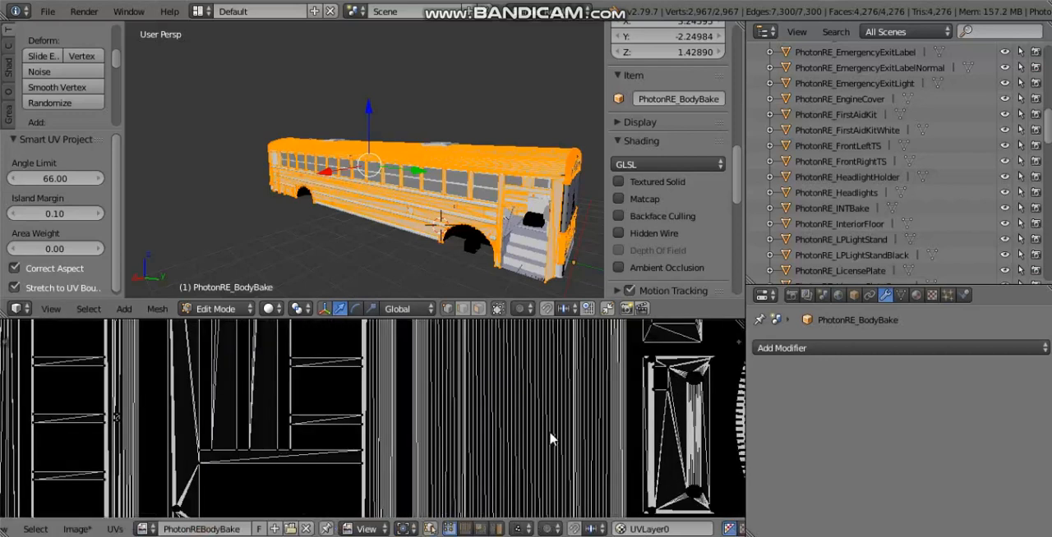
pyautogui.scroll(-5, 586, 429)
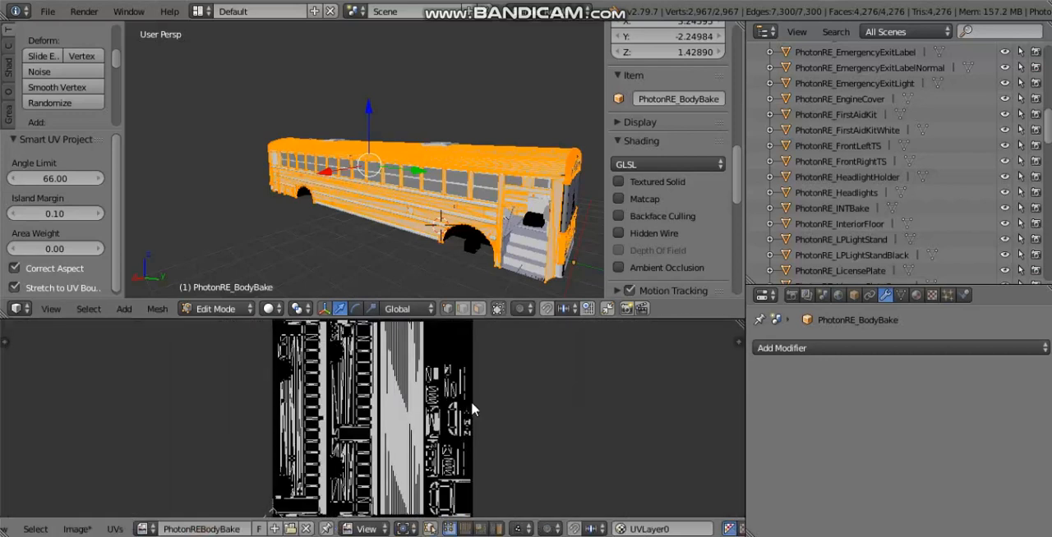
pyautogui.moveTo(448, 401); pyautogui.dragTo(465, 401, button='middle')
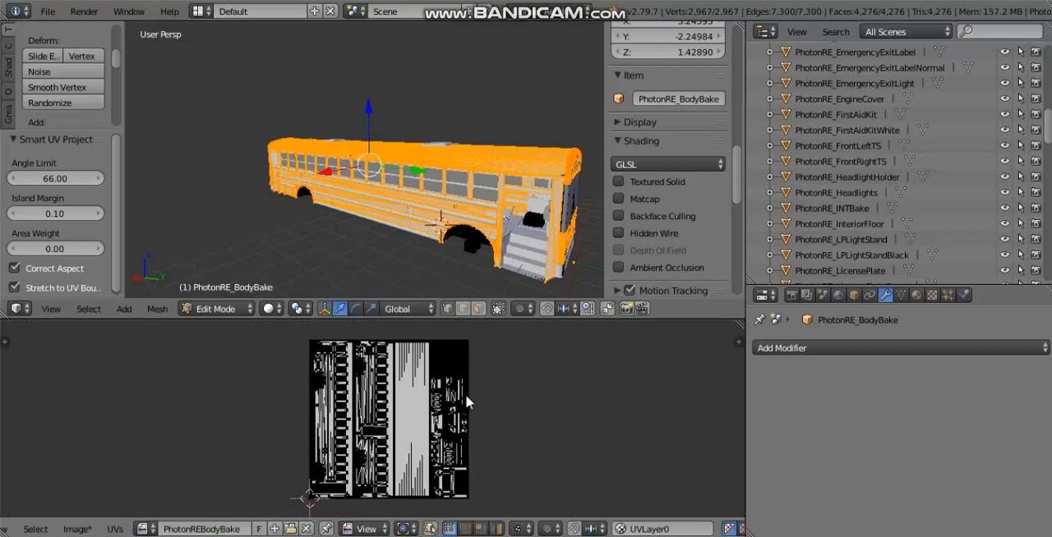
pyautogui.scroll(2, 355, 423)
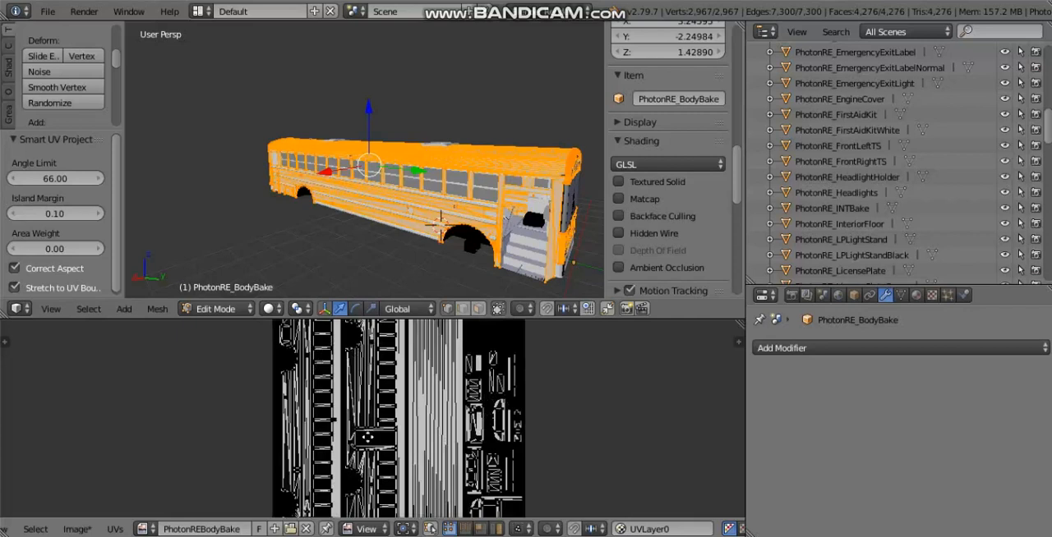
pyautogui.scroll(-2, 387, 411)
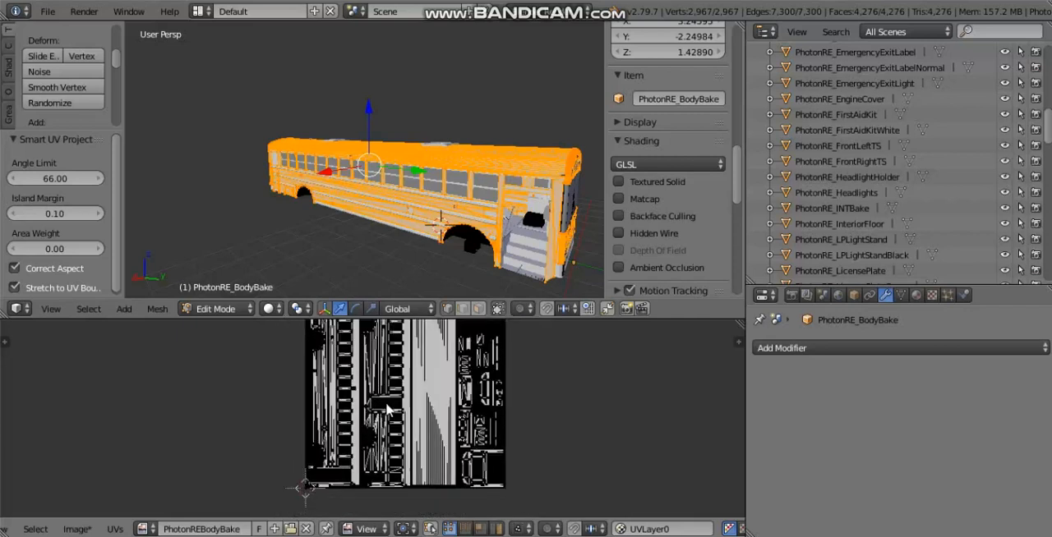
pyautogui.moveTo(386, 409); pyautogui.dragTo(405, 448, button='middle')
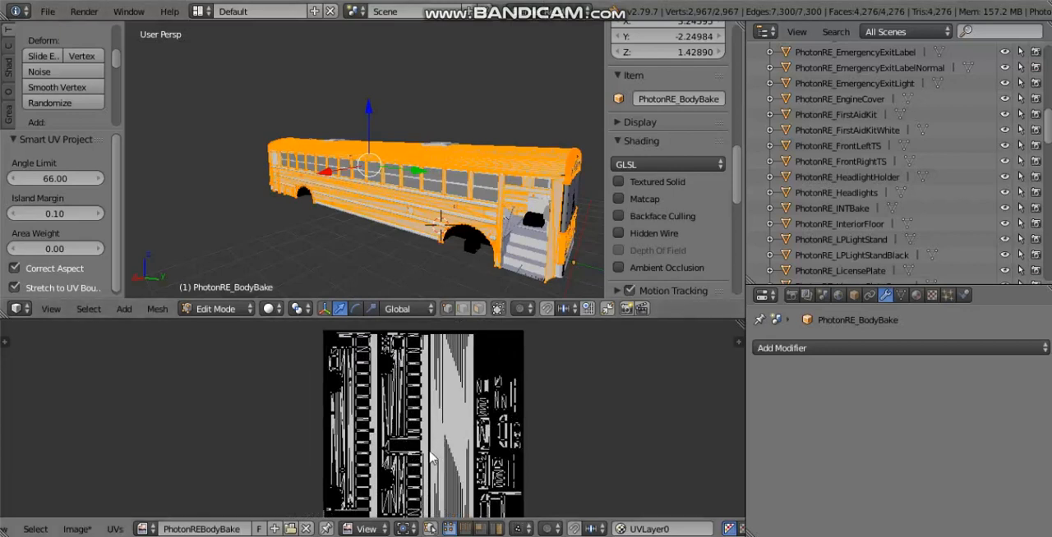
pyautogui.scroll(-1, 368, 419)
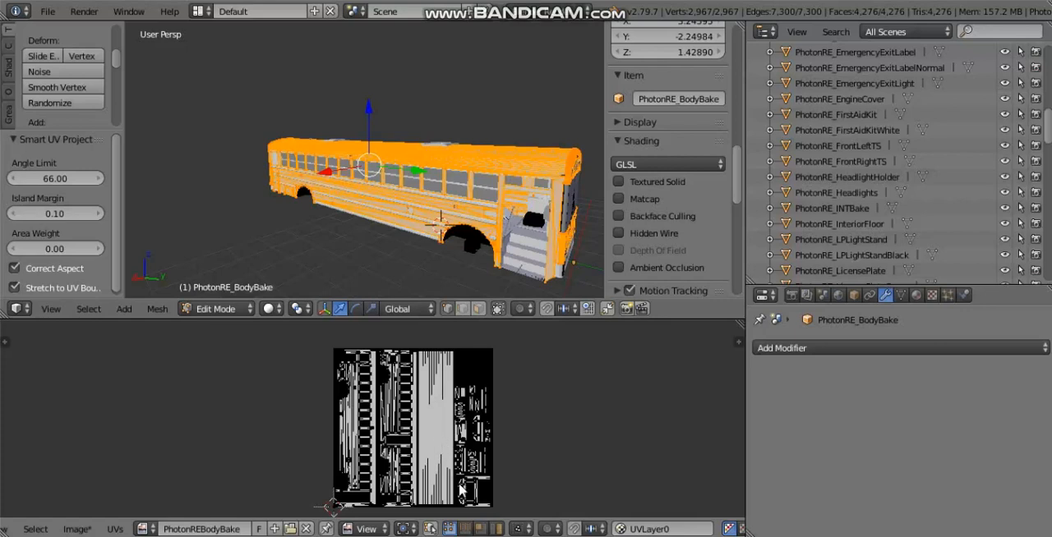
pyautogui.scroll(4, 387, 429)
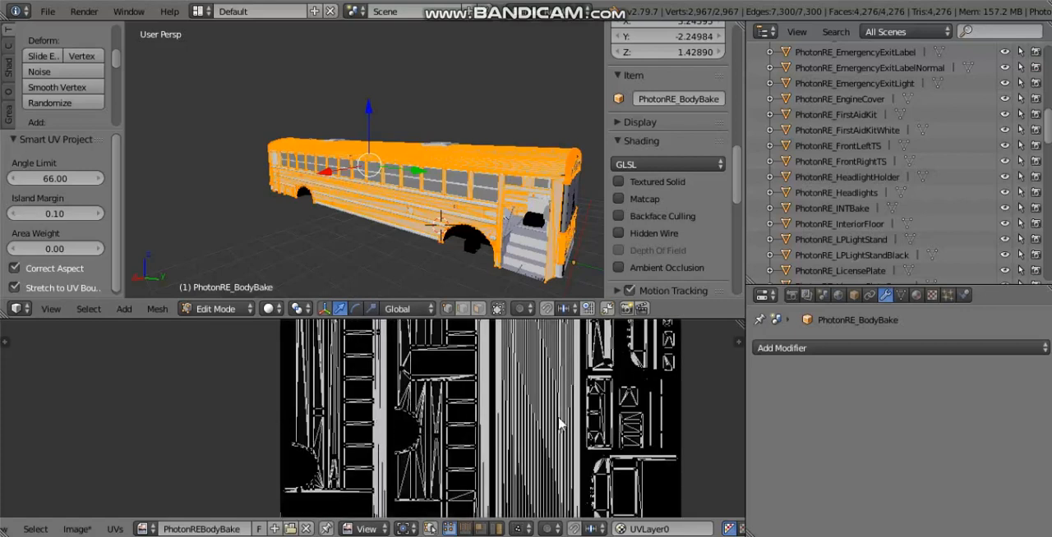
pyautogui.scroll(-3, 558, 424)
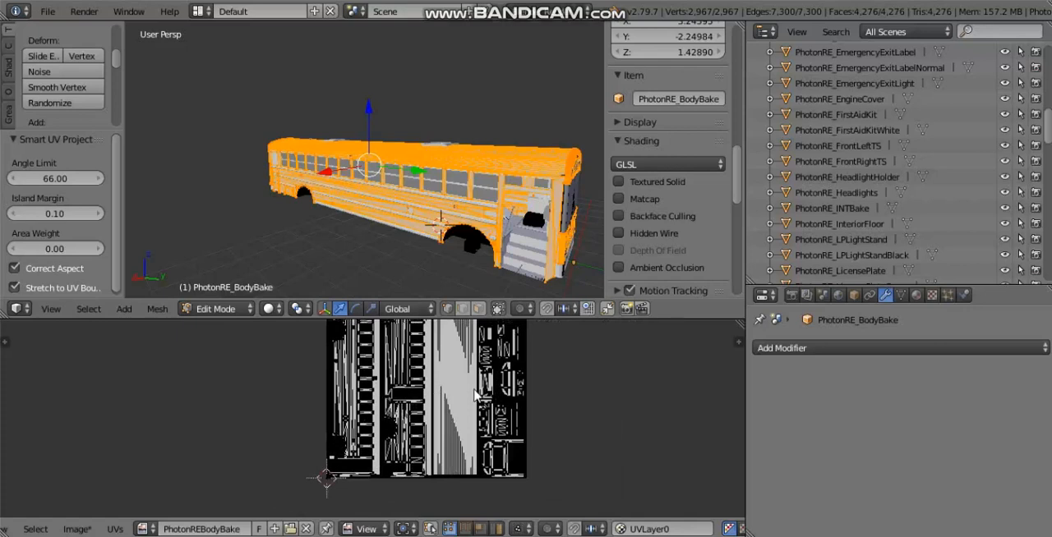
# Step: Enable Ambient Occlusion in the world settings and set its blend mode to Multiply
pyautogui.click(838, 297)
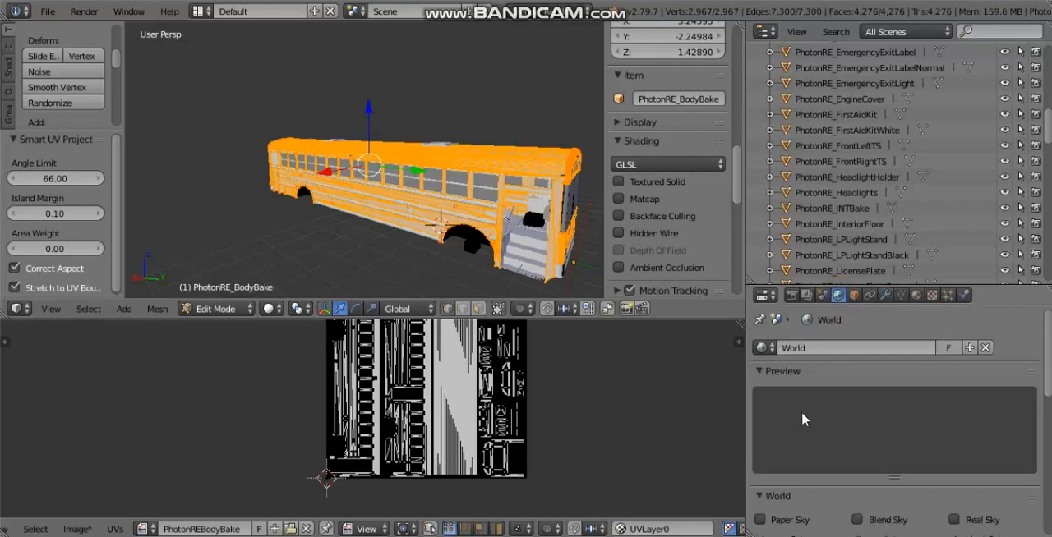
pyautogui.scroll(-2, 801, 413)
pyautogui.scroll(-5, 802, 412)
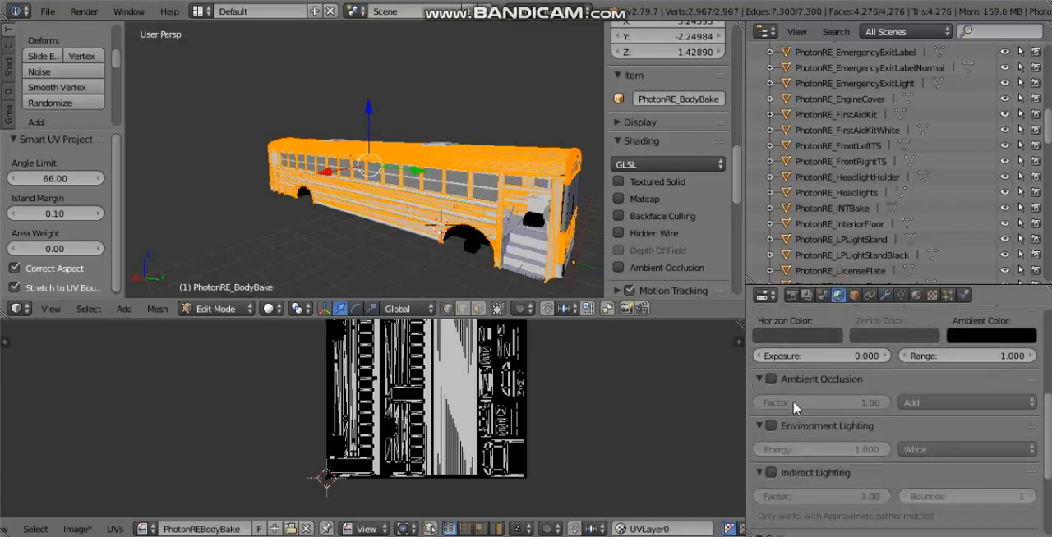
pyautogui.click(772, 379)
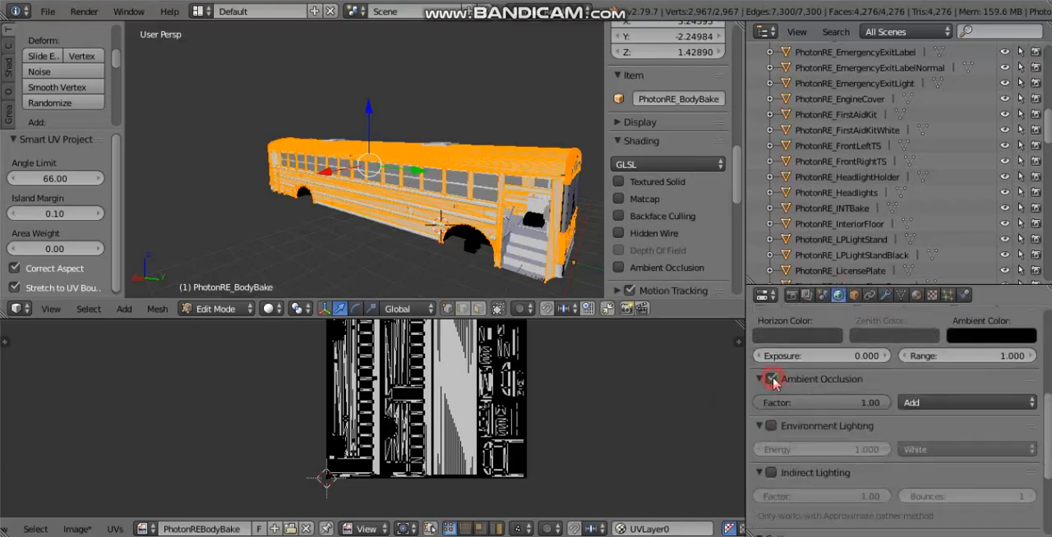
pyautogui.click(955, 401)
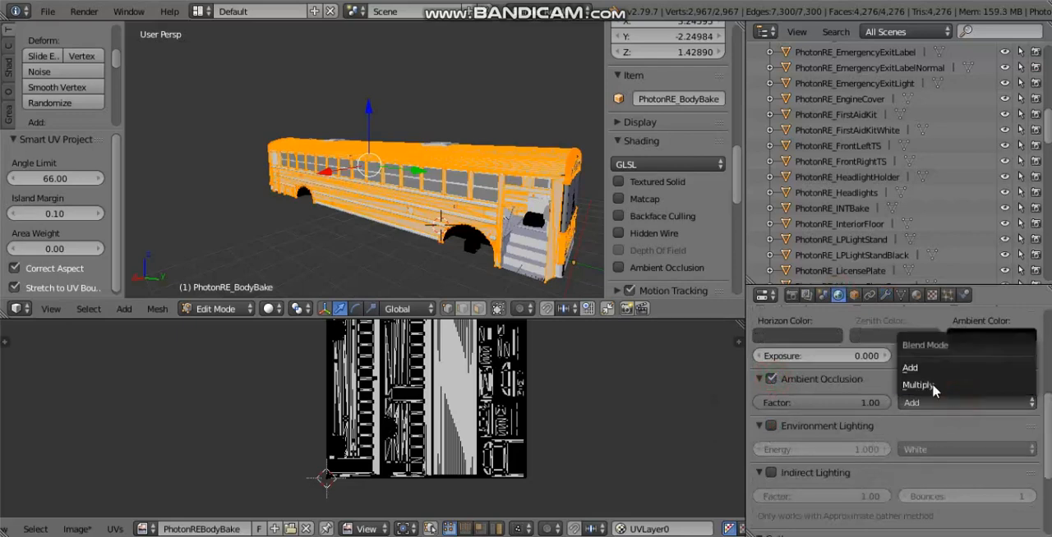
pyautogui.click(934, 385)
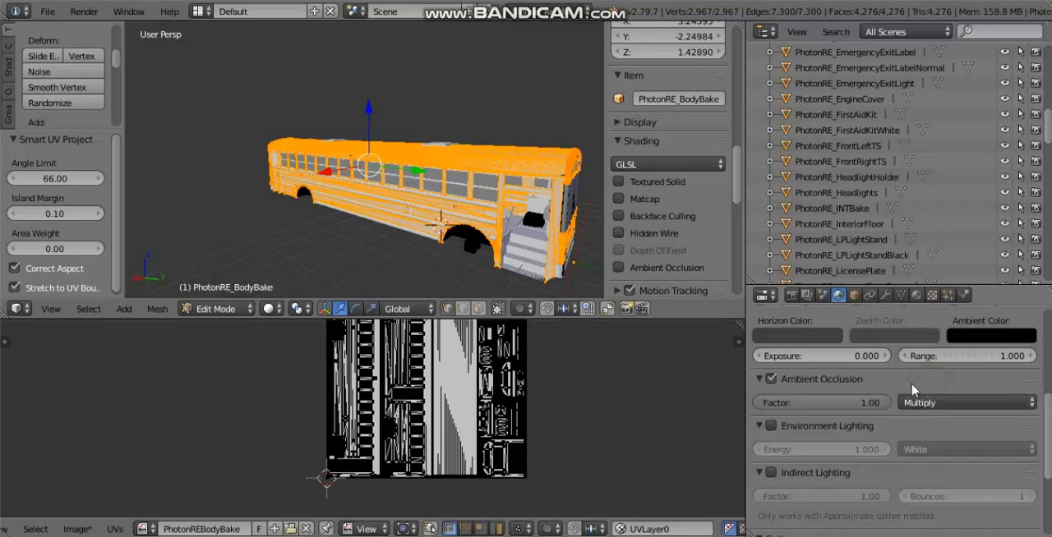
# Step: Set the Bake Mode to Normals in the render settings
pyautogui.click(792, 295)
pyautogui.scroll(-10, 894, 475)
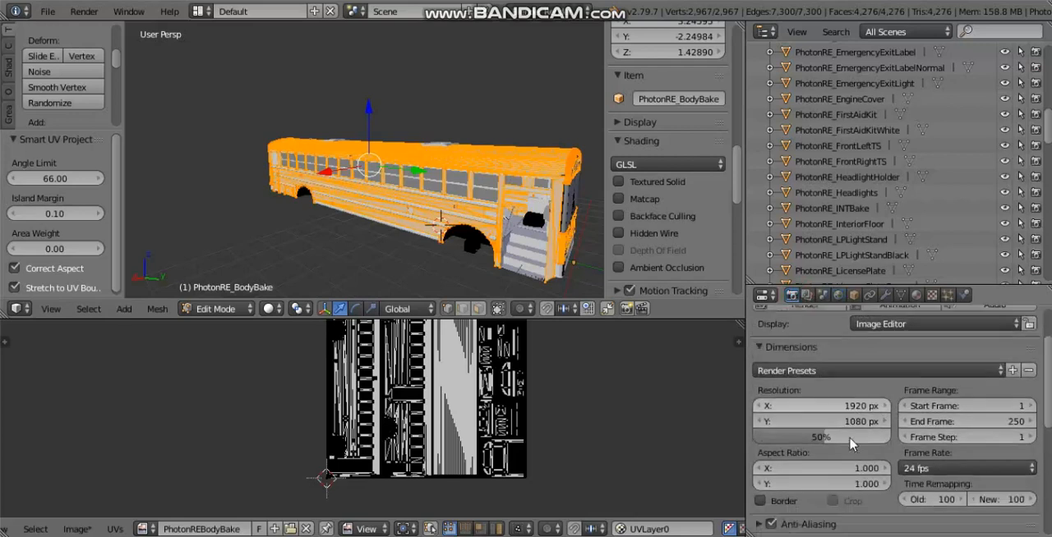
pyautogui.click(781, 509)
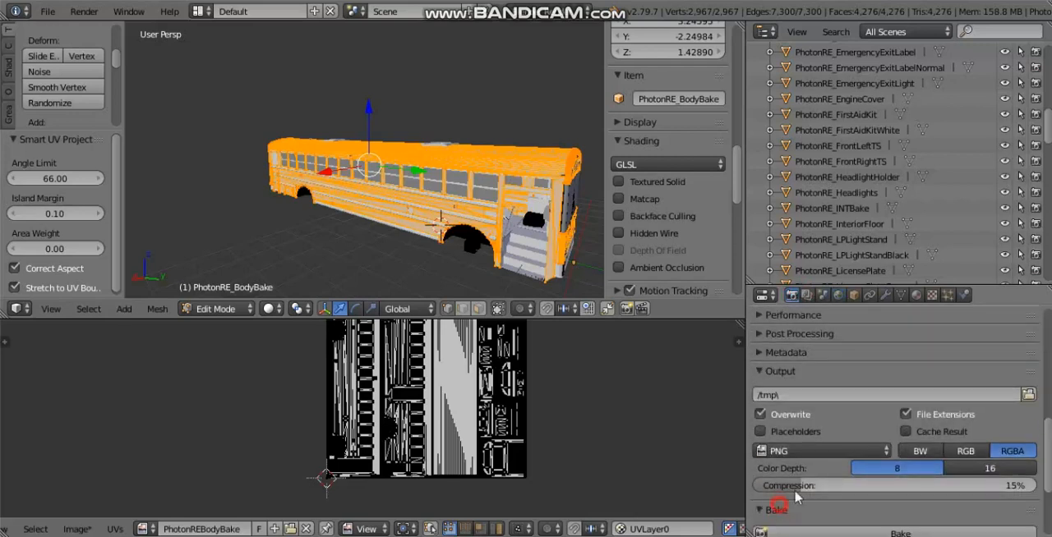
pyautogui.scroll(-4, 822, 435)
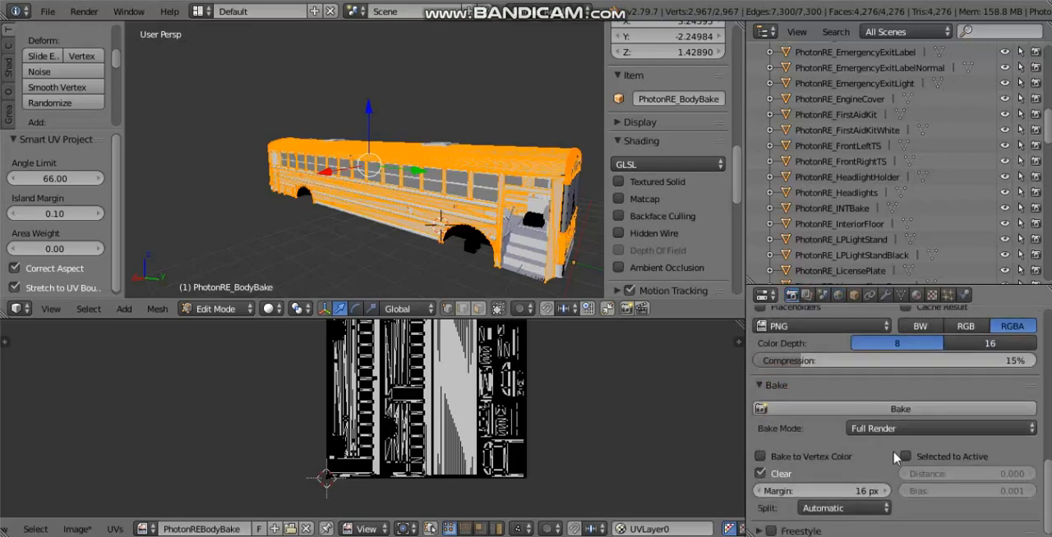
pyautogui.click(770, 383)
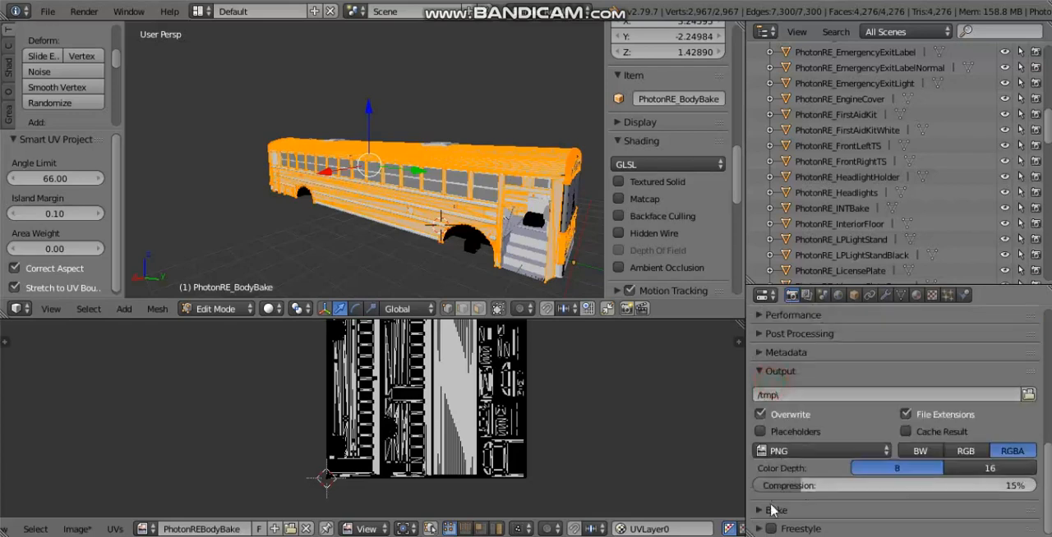
pyautogui.click(772, 509)
pyautogui.scroll(-1, 789, 449)
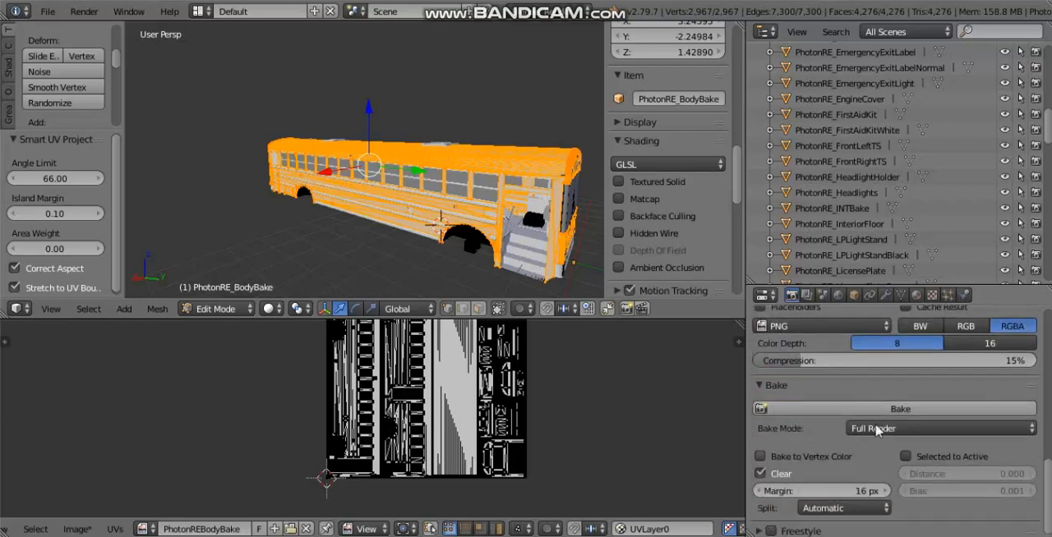
pyautogui.click(879, 429)
pyautogui.click(893, 359)
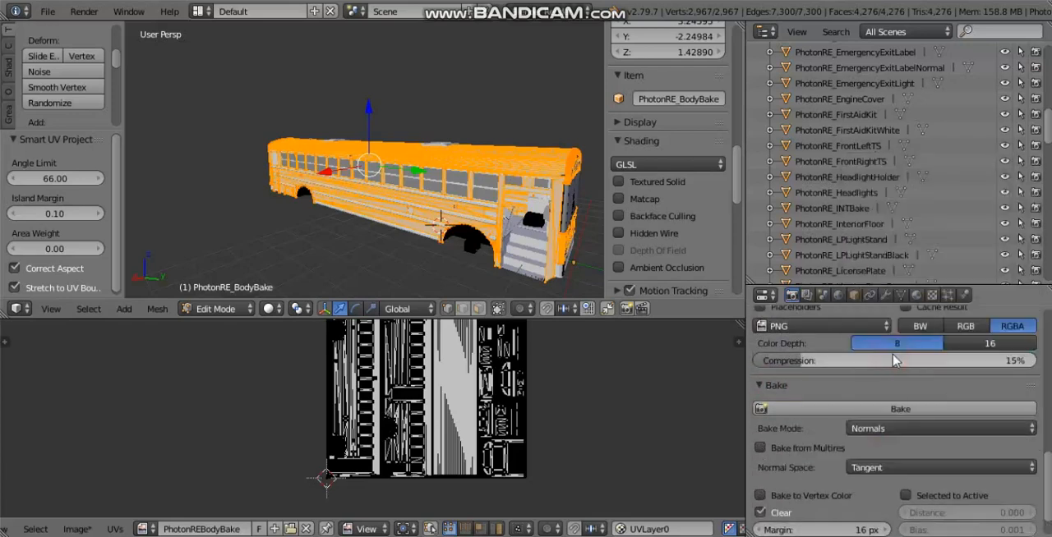
# Step: Try bake margins of 0 px and 2 px
pyautogui.scroll(-1, 881, 370)
pyautogui.click(839, 499)
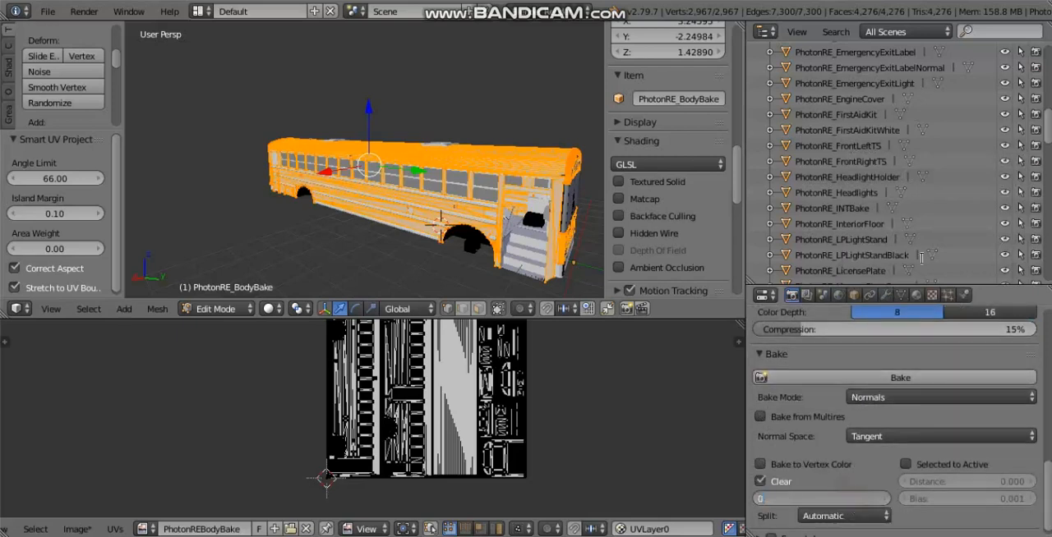
pyautogui.press('Return')
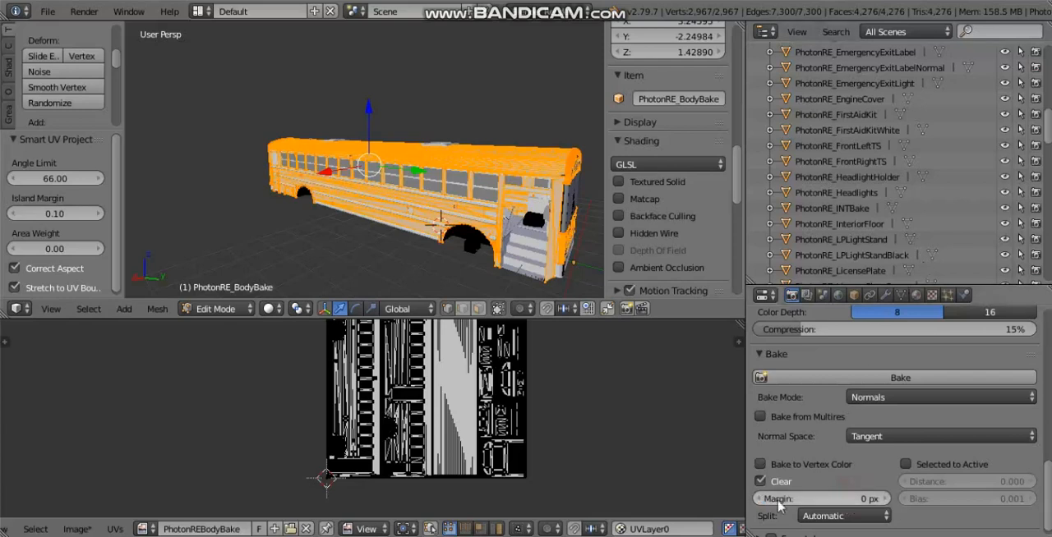
pyautogui.click(849, 499)
pyautogui.click(808, 501)
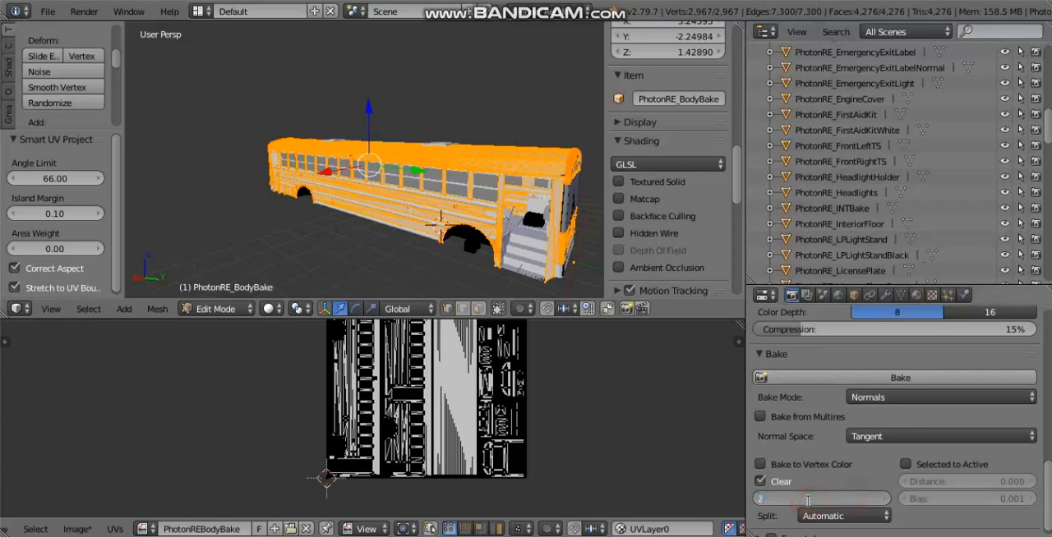
pyautogui.write('2')
pyautogui.press('Return')
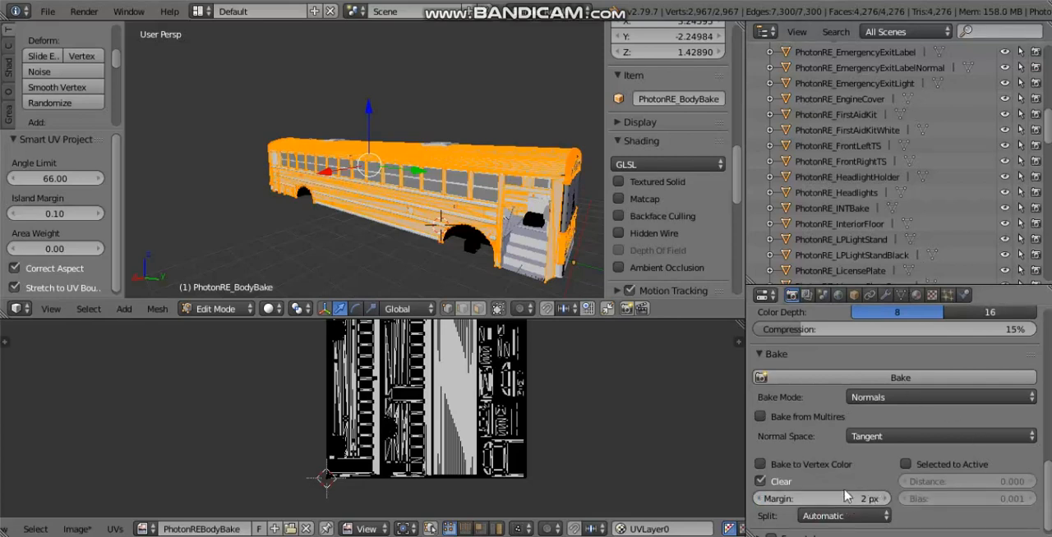
# Step: Look over the bus body and set the bake margin to 0 px
pyautogui.scroll(5, 399, 200)
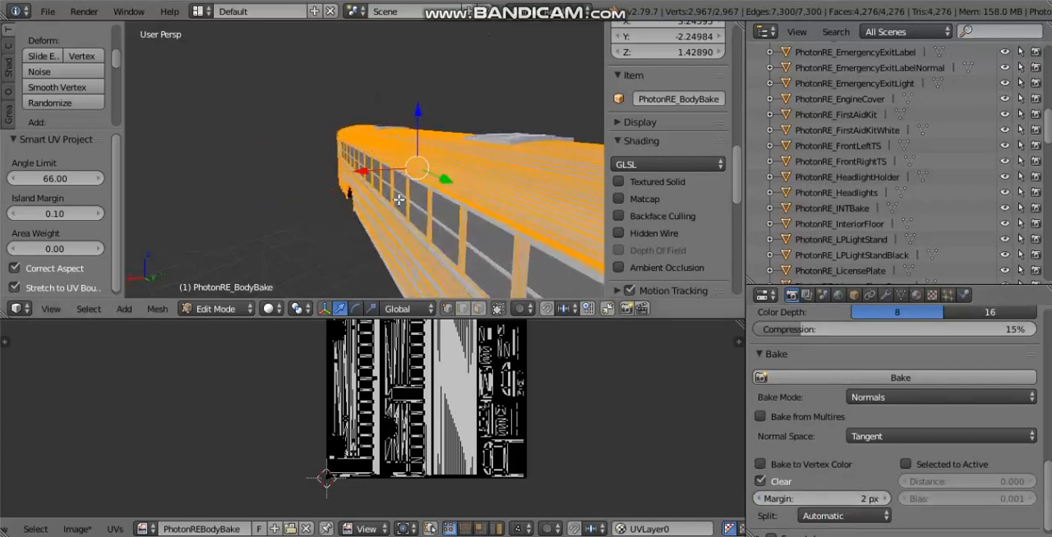
pyautogui.scroll(1, 427, 147)
pyautogui.scroll(-5, 402, 165)
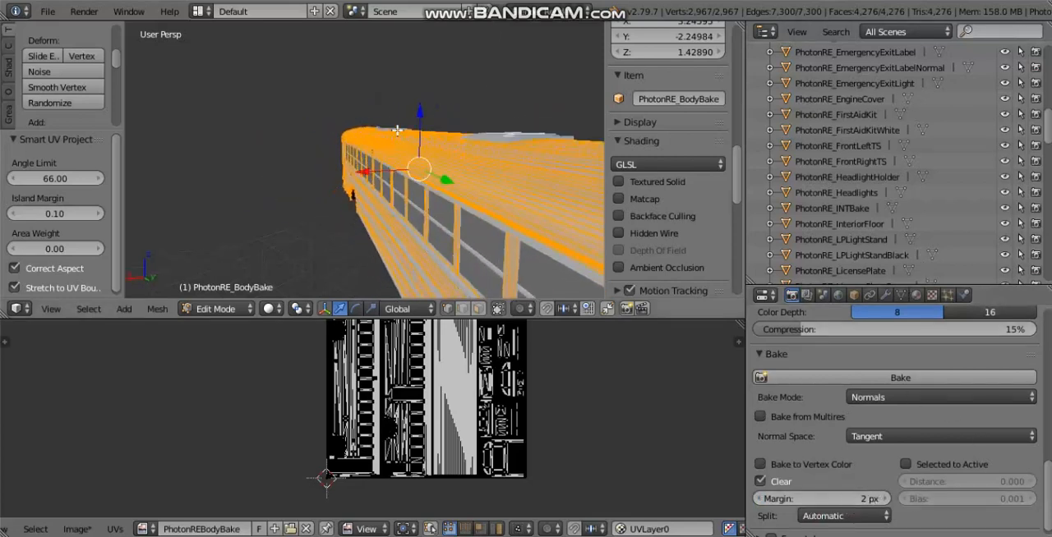
pyautogui.moveTo(427, 217); pyautogui.dragTo(477, 213, button='middle')
pyautogui.click(832, 500)
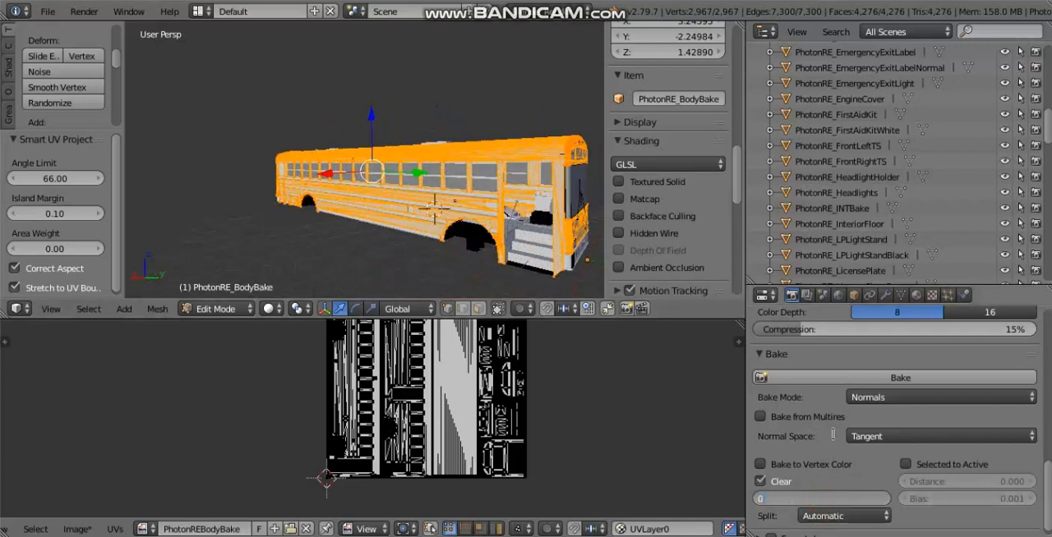
pyautogui.press('Return')
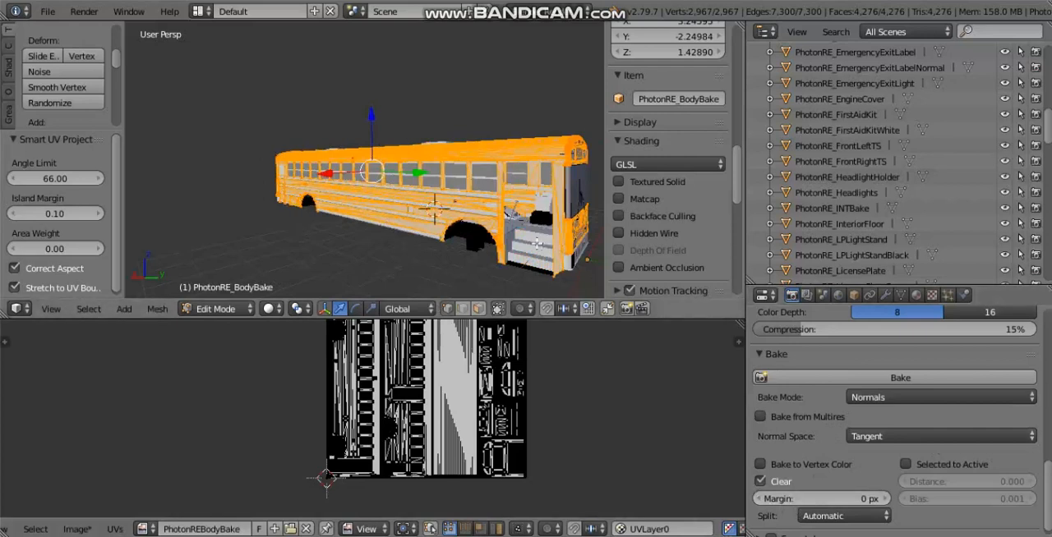
# Step: Bake the bus body's normals into the PhotonREBodyBake image
pyautogui.moveTo(531, 238); pyautogui.dragTo(462, 204, button='middle')
pyautogui.click(871, 378)
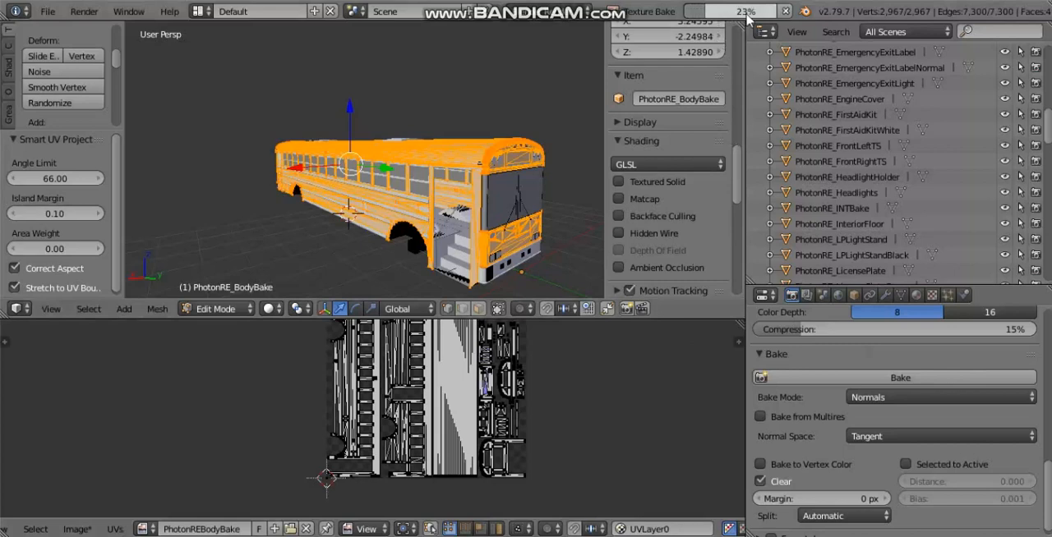
pyautogui.moveTo(756, 18)
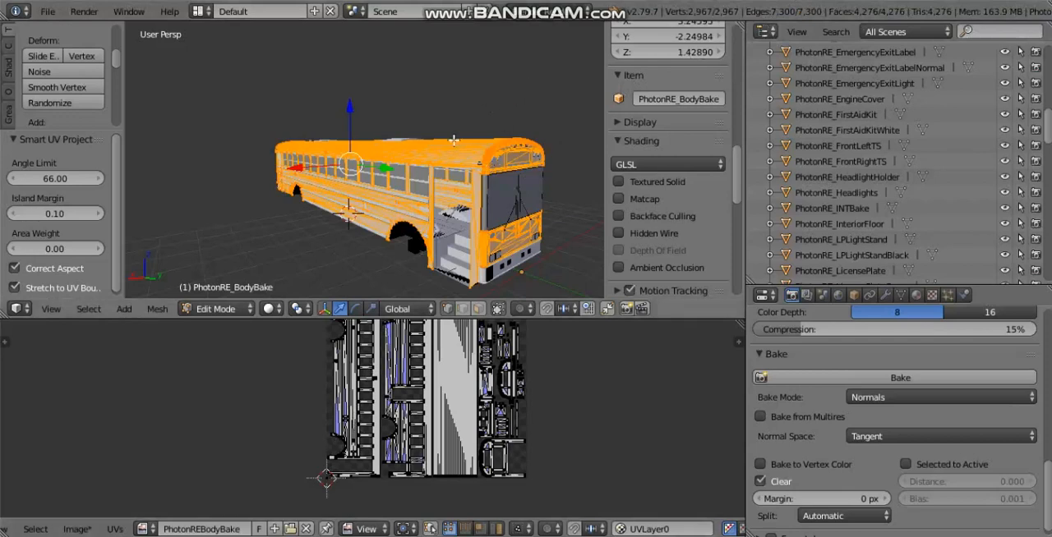
# Step: Switch the bus body to Object Mode and inspect the islands of the baked normal map up close
pyautogui.press('Tab')
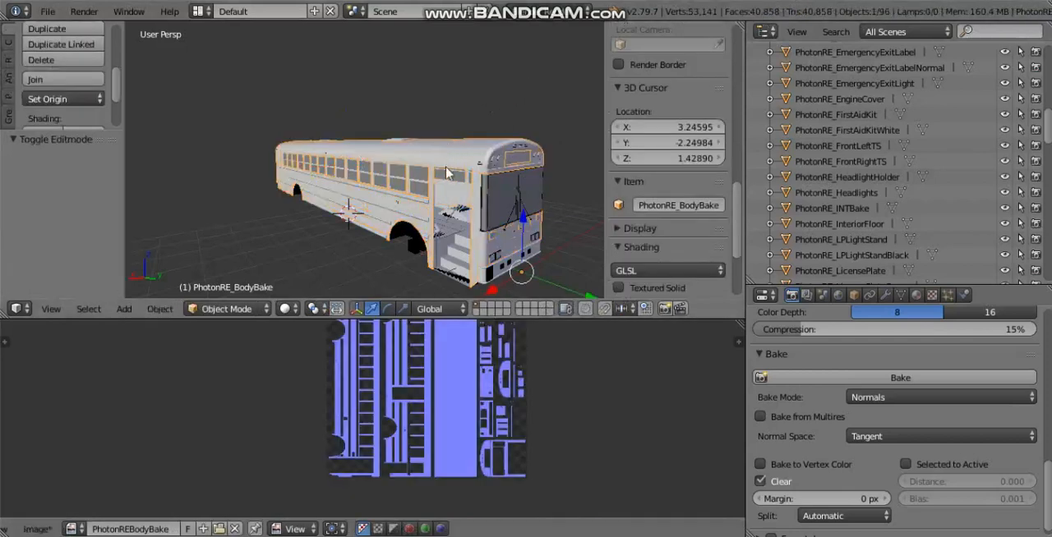
pyautogui.scroll(3, 448, 444)
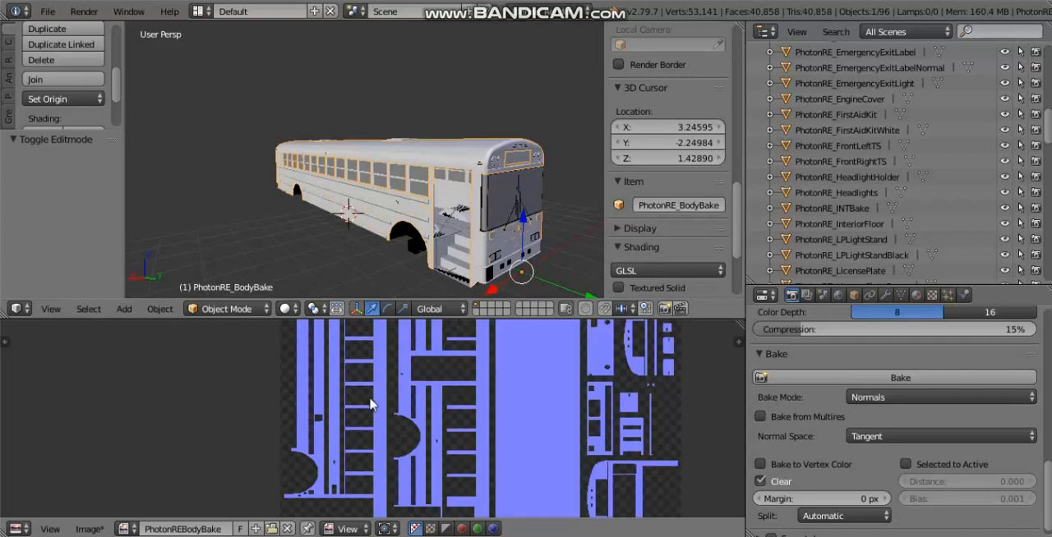
pyautogui.scroll(2, 369, 405)
pyautogui.moveTo(431, 452); pyautogui.dragTo(233, 530, button='middle')
pyautogui.moveTo(233, 347); pyautogui.dragTo(241, 420, button='middle')
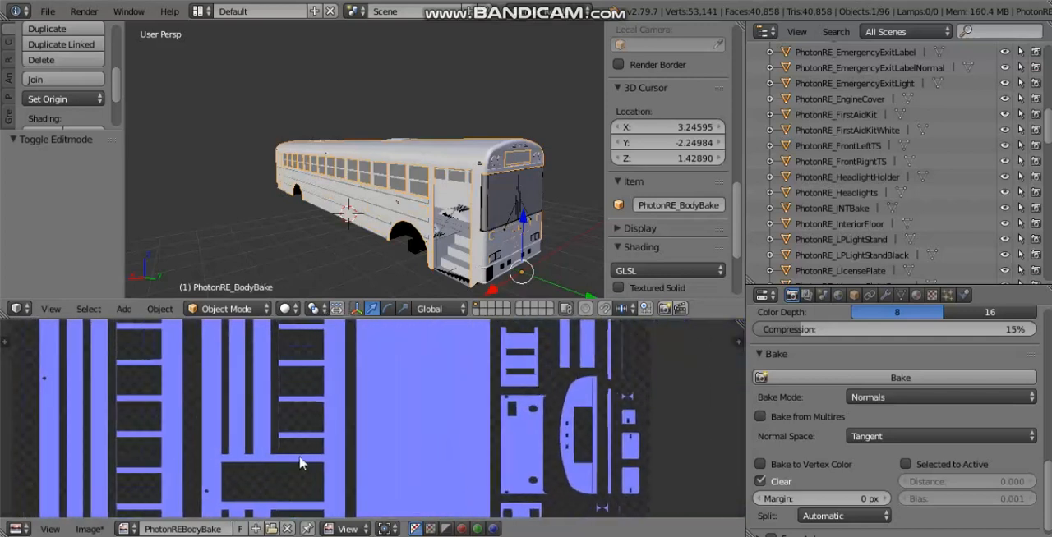
# Step: Save the baked normal map as the PNG file PhotonREBodyBake.png in the Documents folder
pyautogui.moveTo(314, 418); pyautogui.dragTo(423, 349, button='middle')
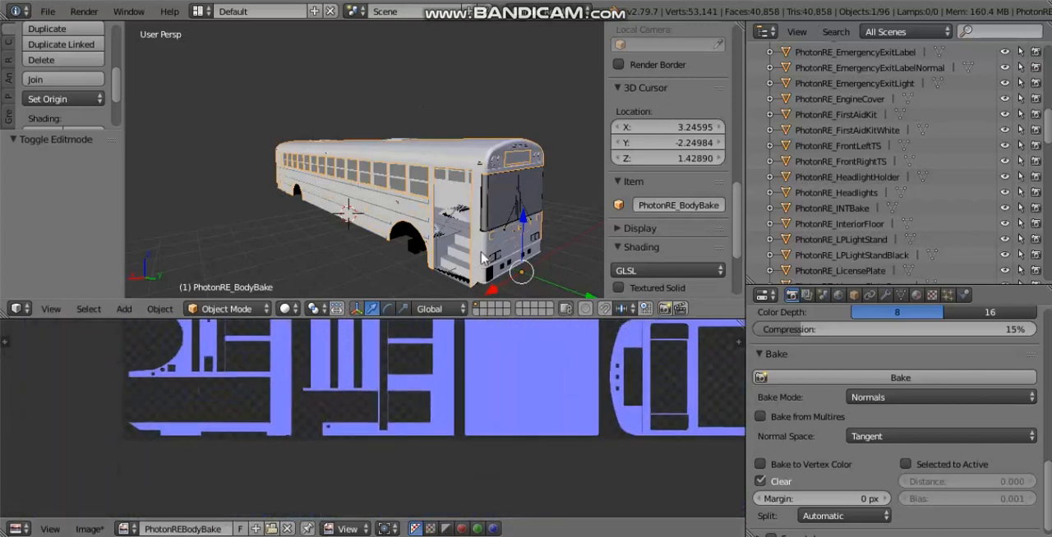
pyautogui.scroll(-3, 500, 390)
pyautogui.click(90, 529)
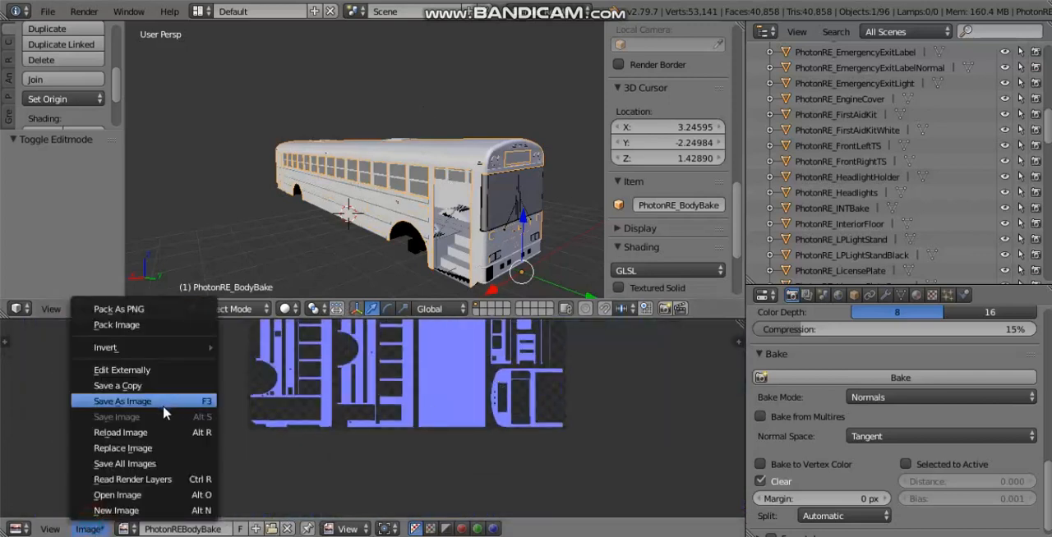
pyautogui.click(92, 530)
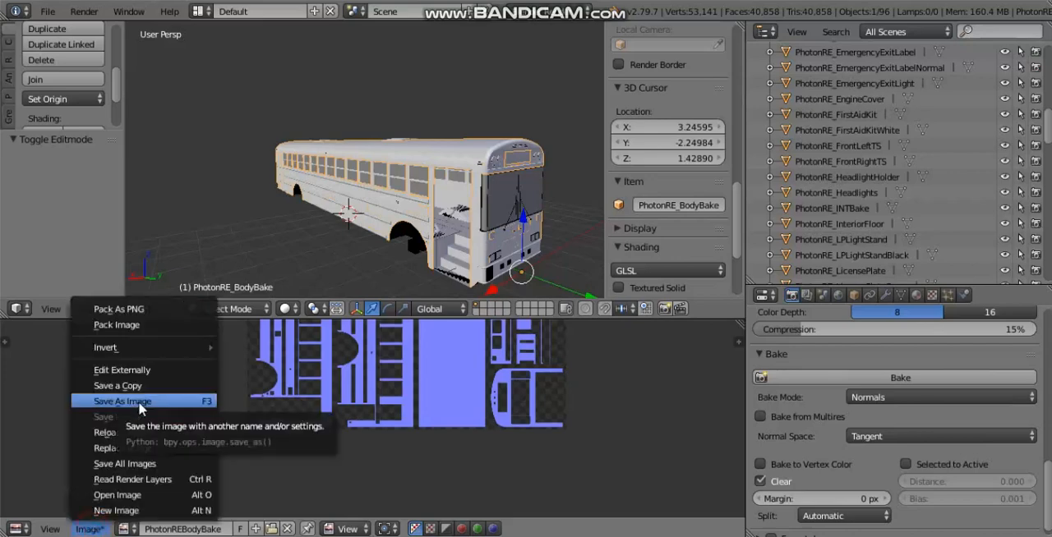
pyautogui.click(138, 404)
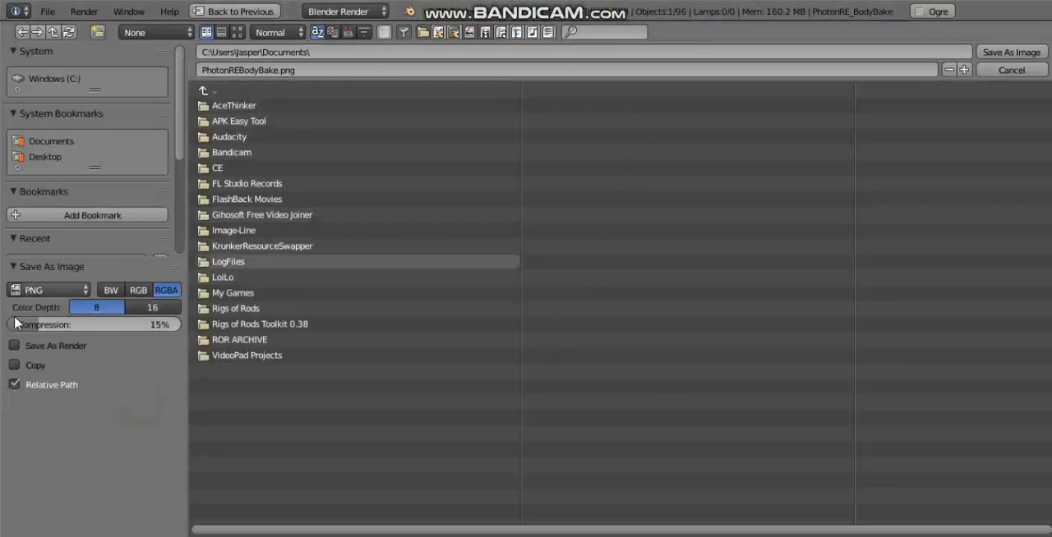
pyautogui.click(45, 290)
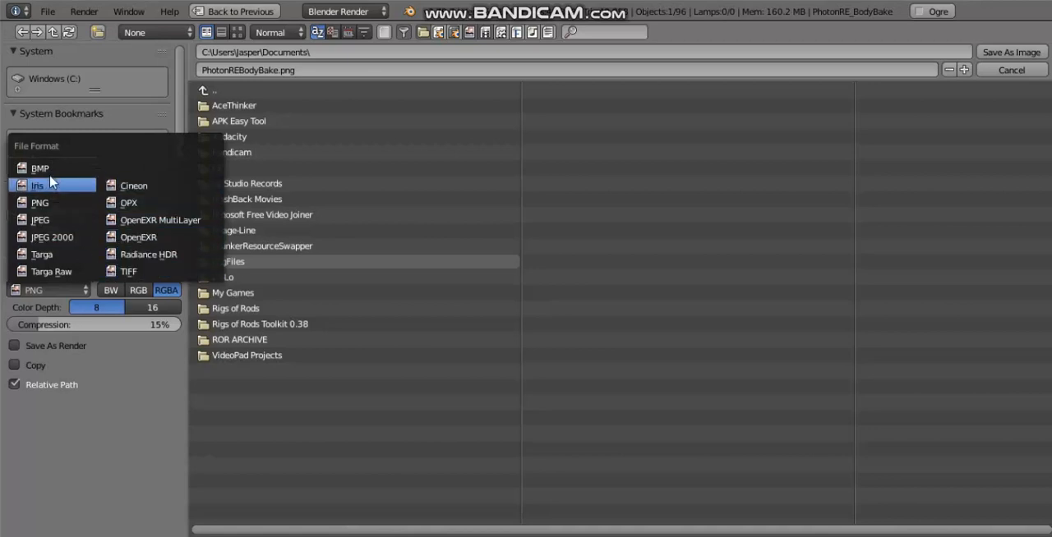
pyautogui.click(106, 457)
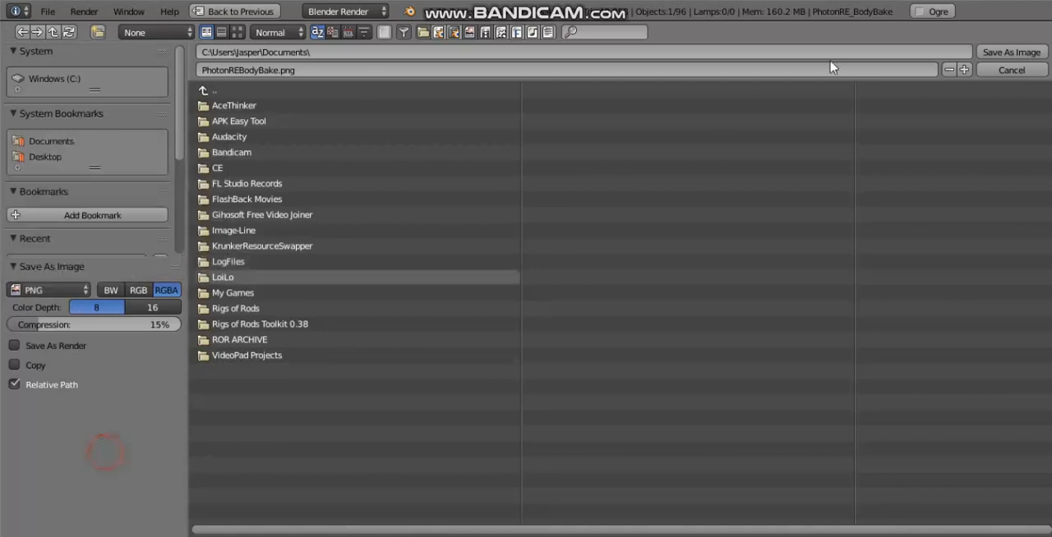
pyautogui.click(1011, 52)
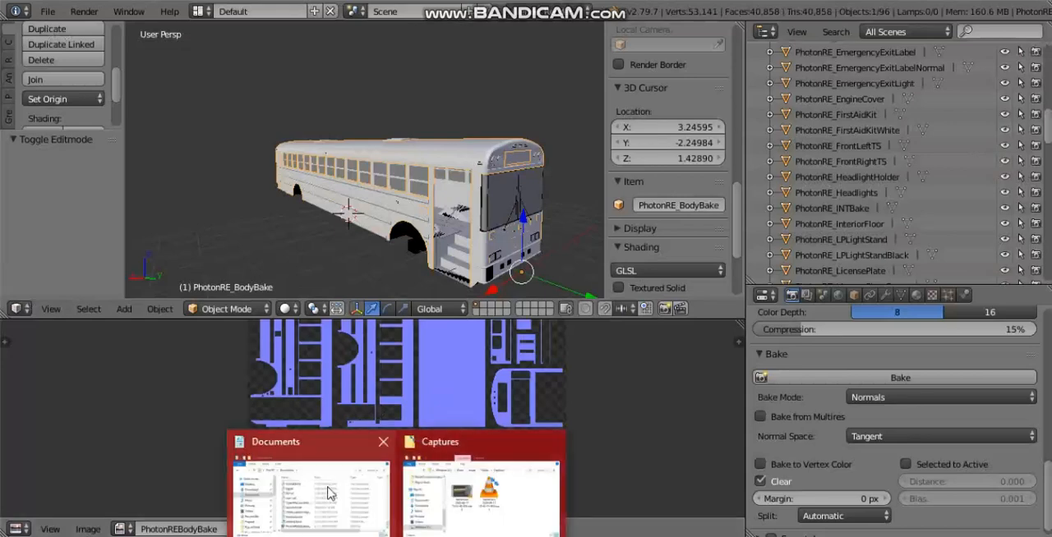
# Step: Switch to the Documents folder in File Explorer and open PhotonREBodyBake.png in paint.net, shifting the editor window aside
pyautogui.click(326, 486)
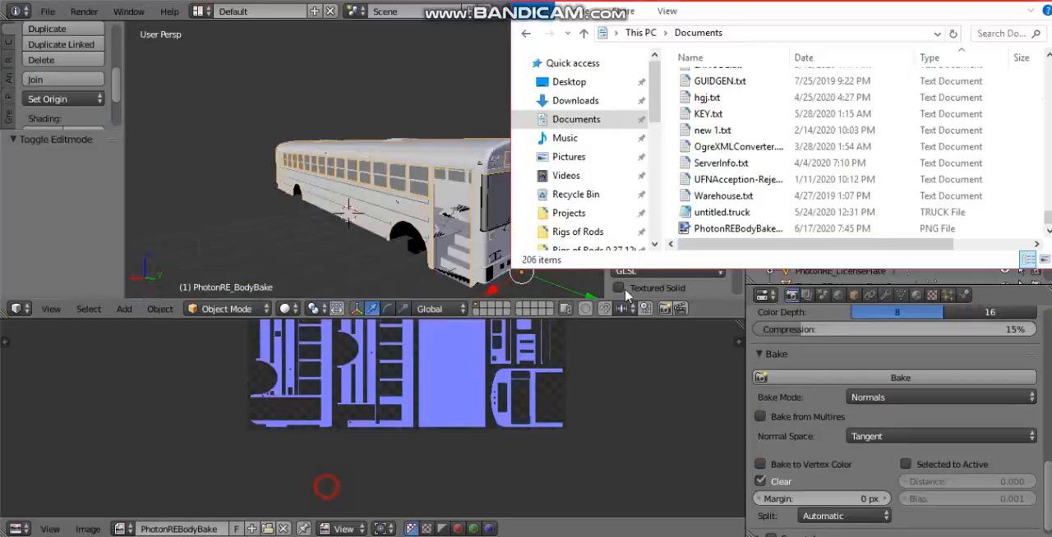
pyautogui.click(731, 230)
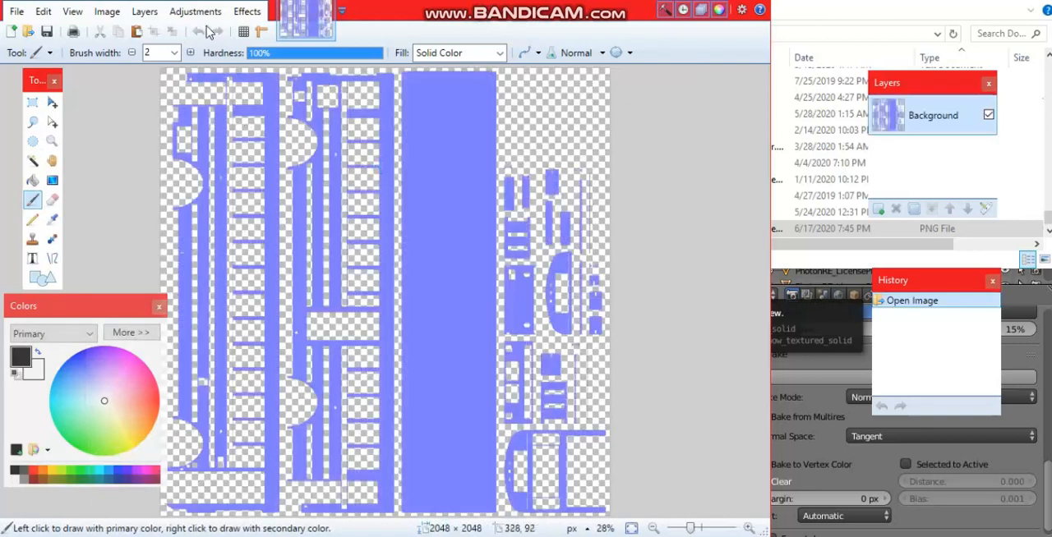
pyautogui.moveTo(549, 25); pyautogui.dragTo(691, 25)
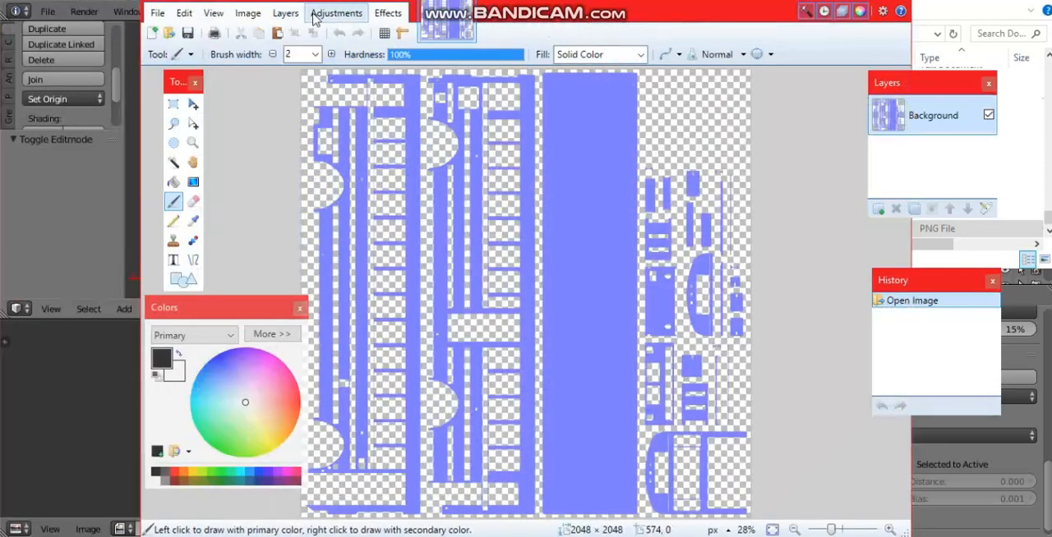
pyautogui.click(247, 13)
pyautogui.moveTo(310, 14)
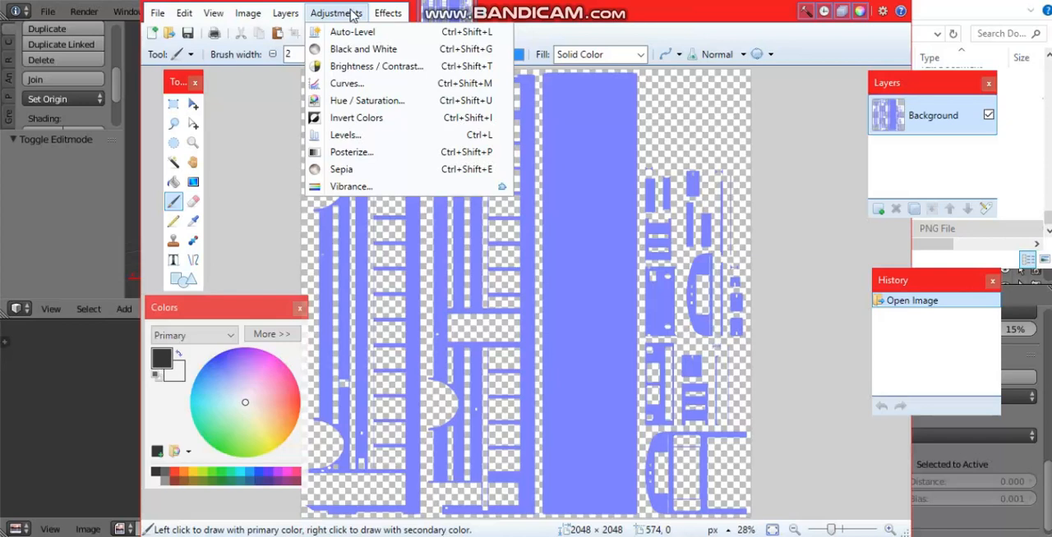
pyautogui.moveTo(388, 13)
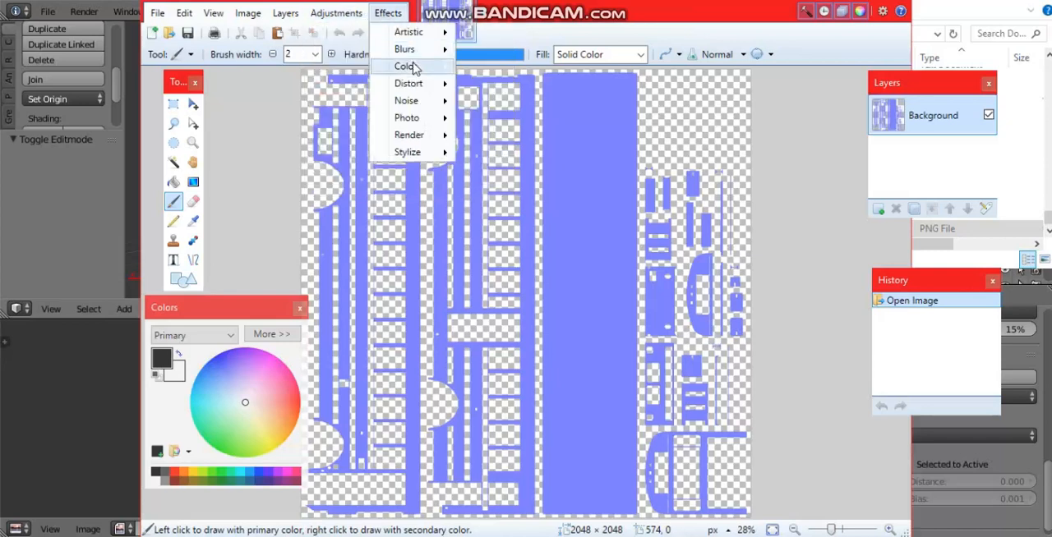
pyautogui.moveTo(413, 67)
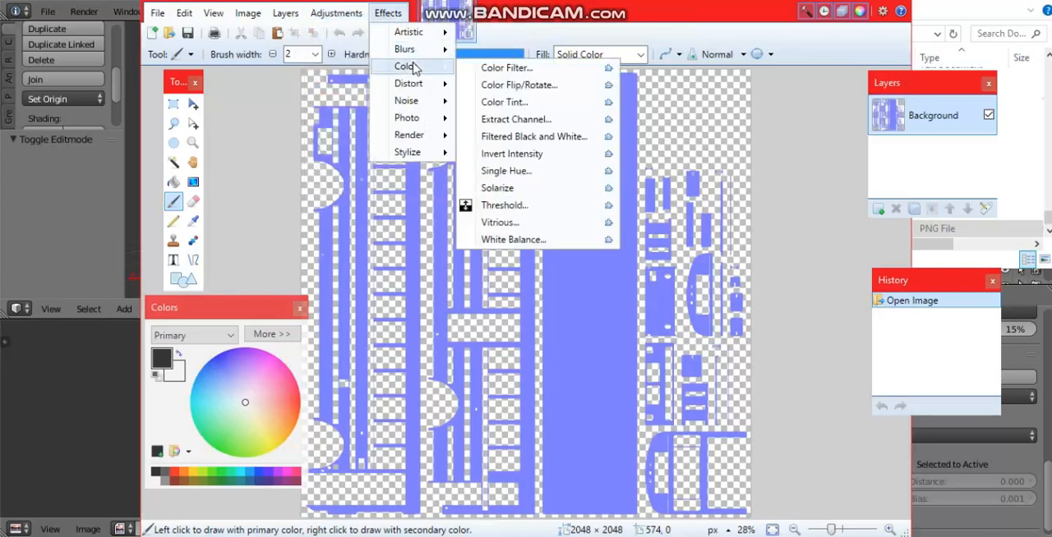
pyautogui.click(498, 206)
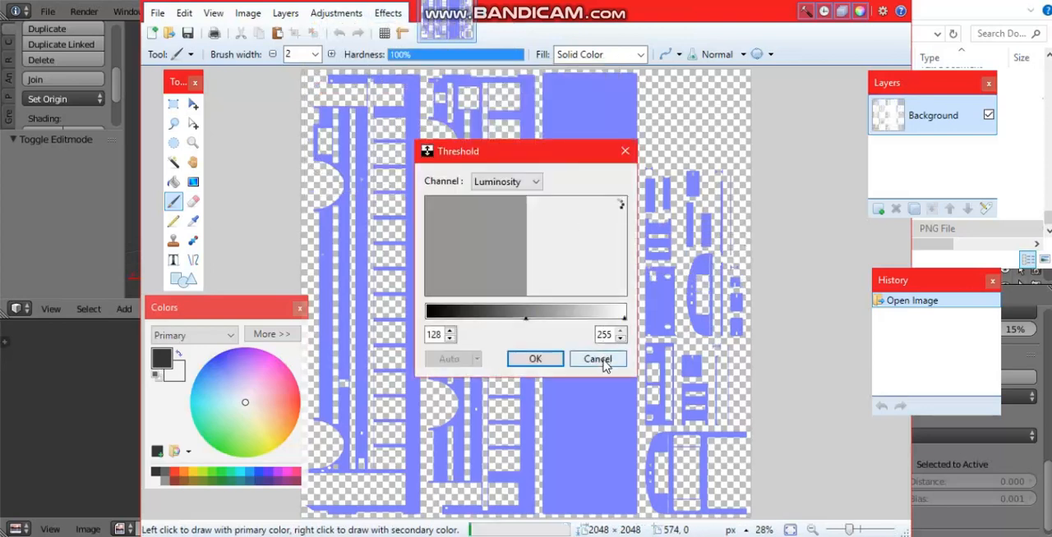
pyautogui.click(600, 360)
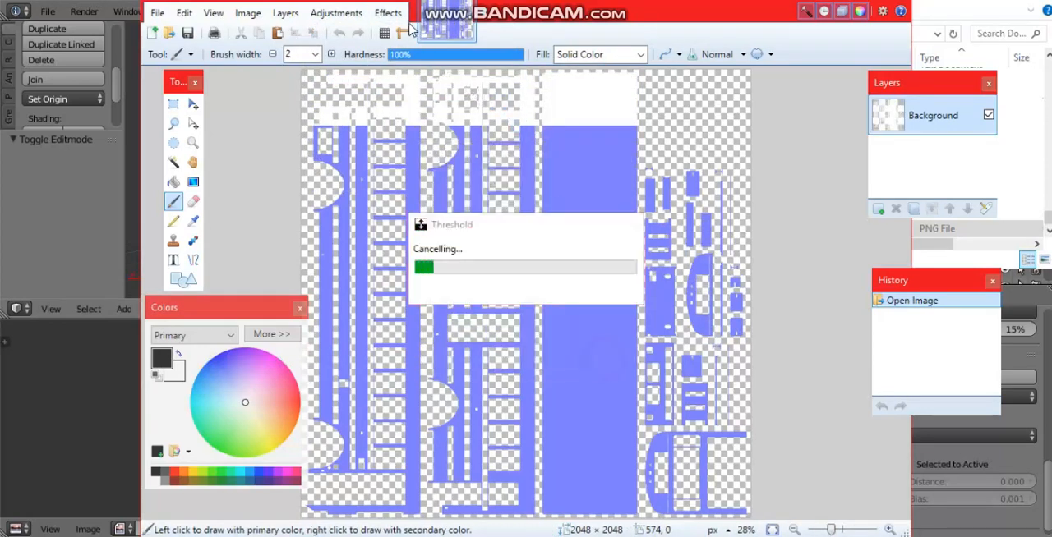
pyautogui.click(384, 14)
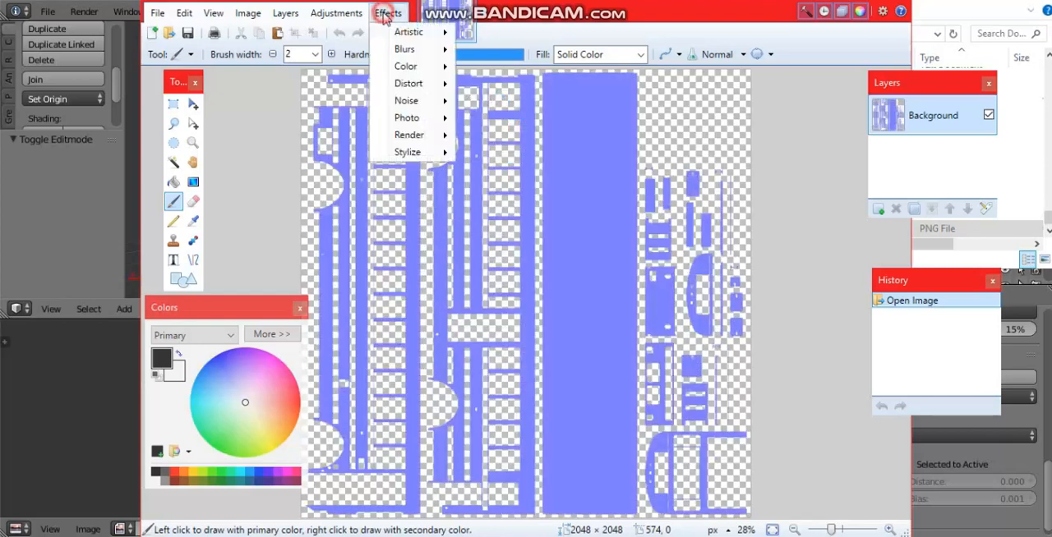
pyautogui.moveTo(405, 71)
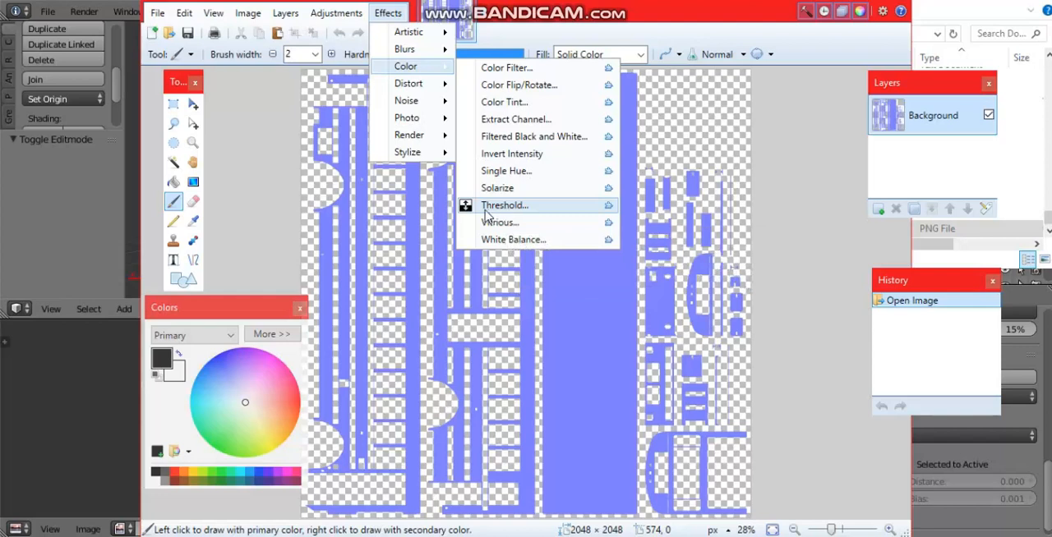
pyautogui.click(390, 8)
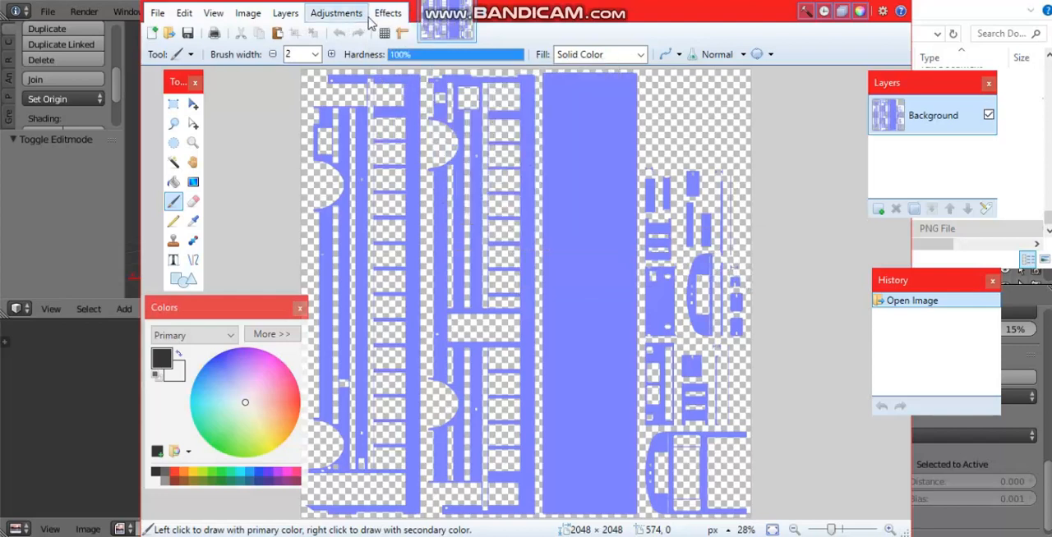
pyautogui.click(385, 14)
pyautogui.moveTo(378, 29)
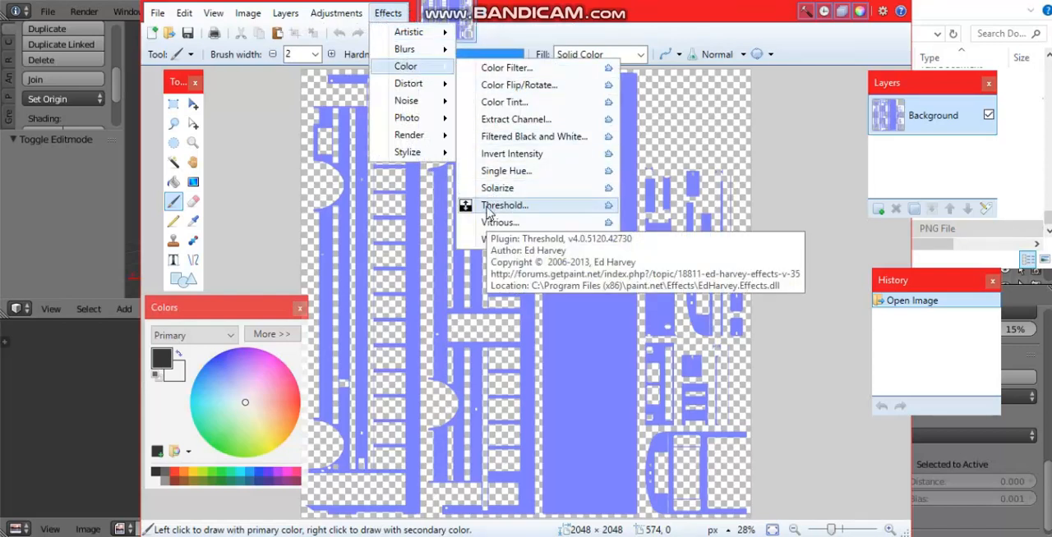
pyautogui.moveTo(264, 20)
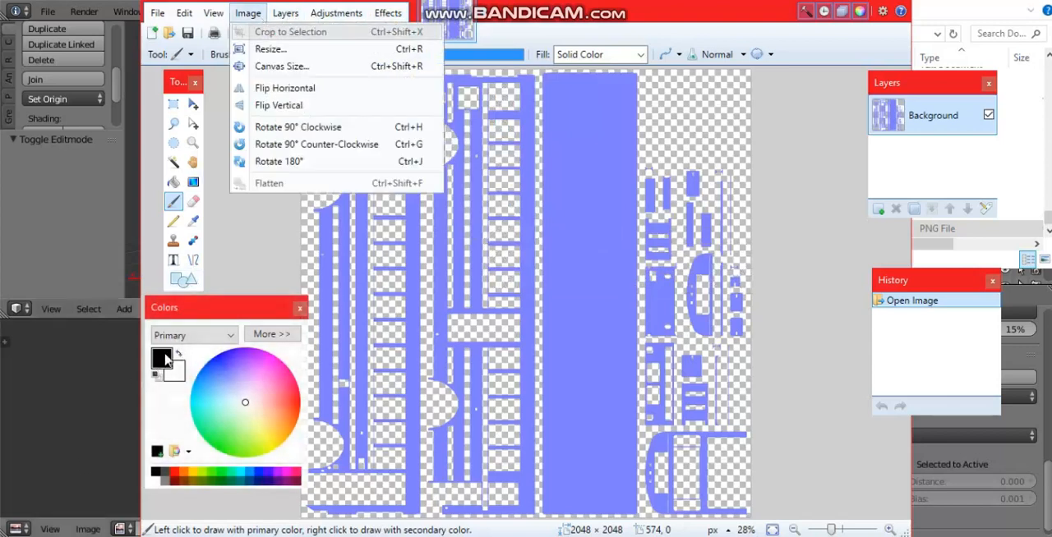
# Step: Swap the primary and secondary colors and set the brush width to 4
pyautogui.click(177, 355)
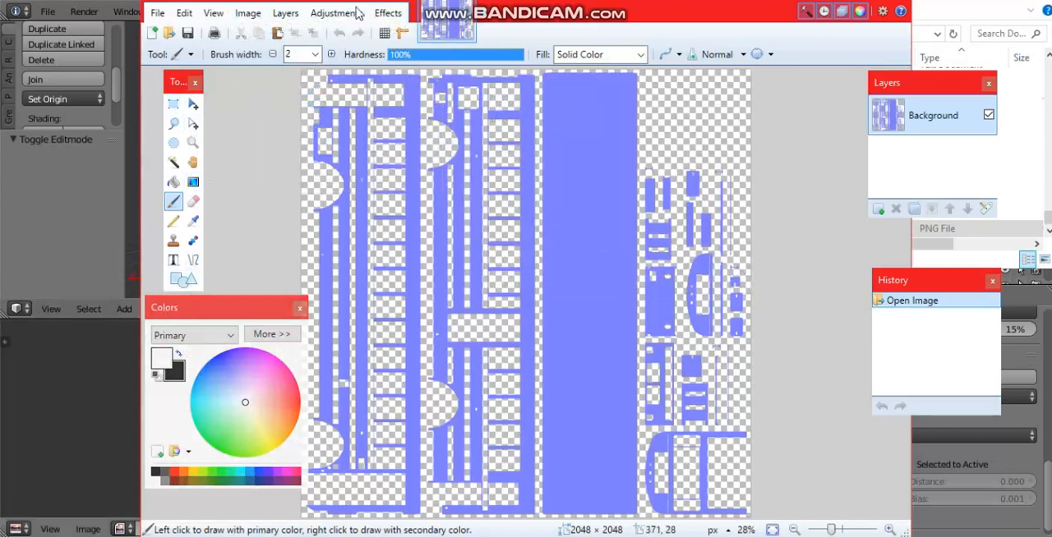
pyautogui.click(316, 13)
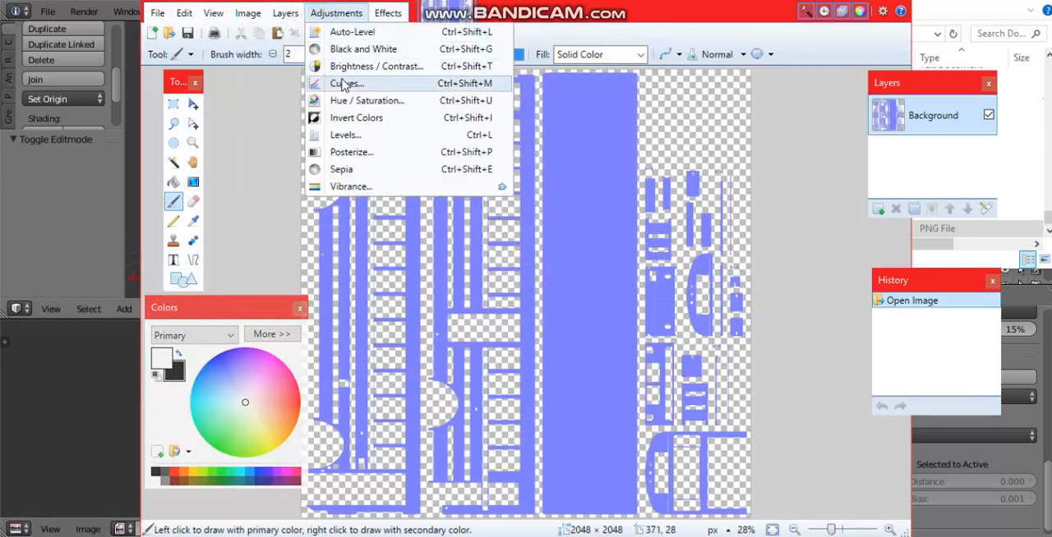
pyautogui.click(355, 152)
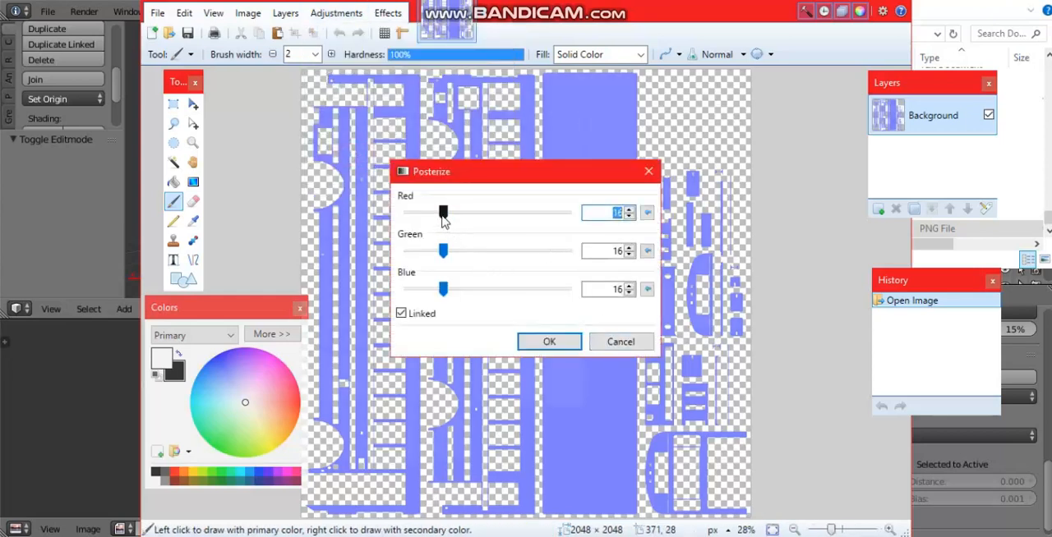
pyautogui.click(643, 346)
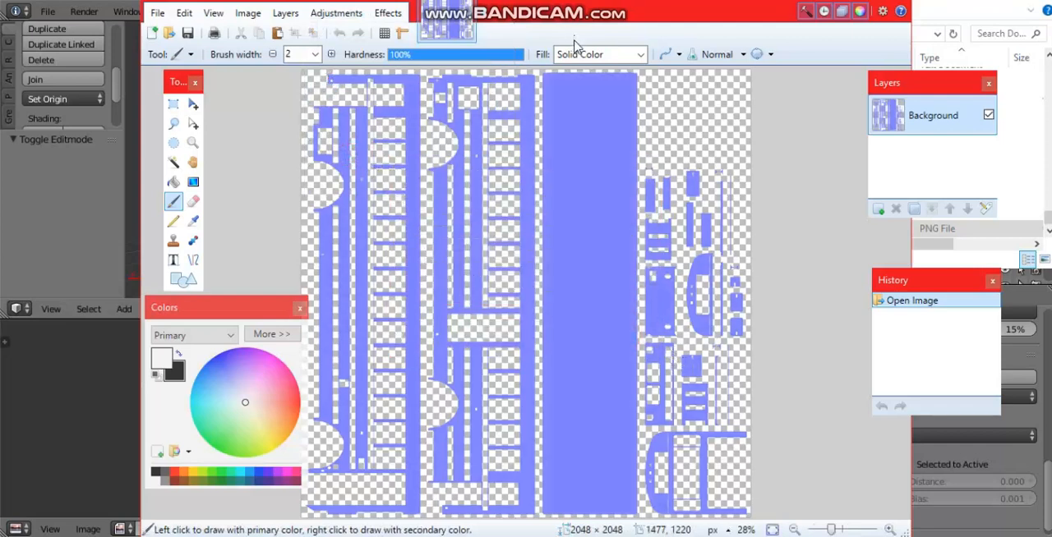
pyautogui.press(']')
pyautogui.press(']')
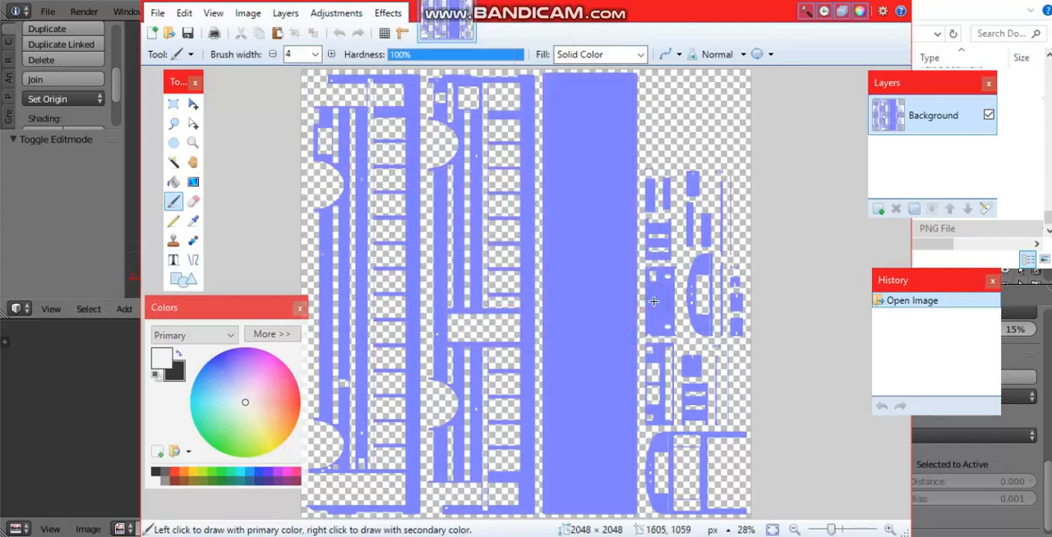
# Step: Turn the baked islands white by applying Brightness / Contrast with brightness 100 and contrast 100
pyautogui.click(313, 15)
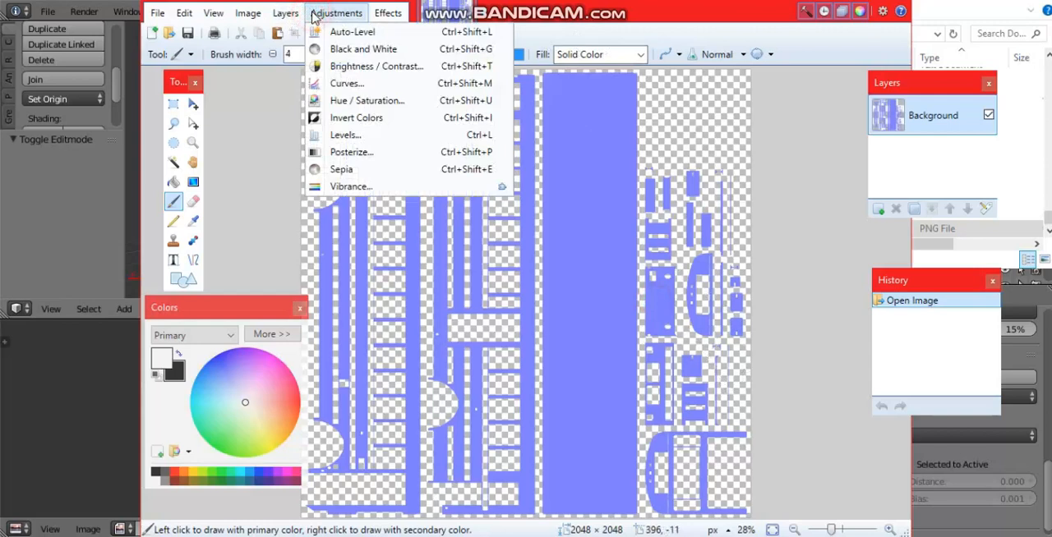
pyautogui.click(364, 67)
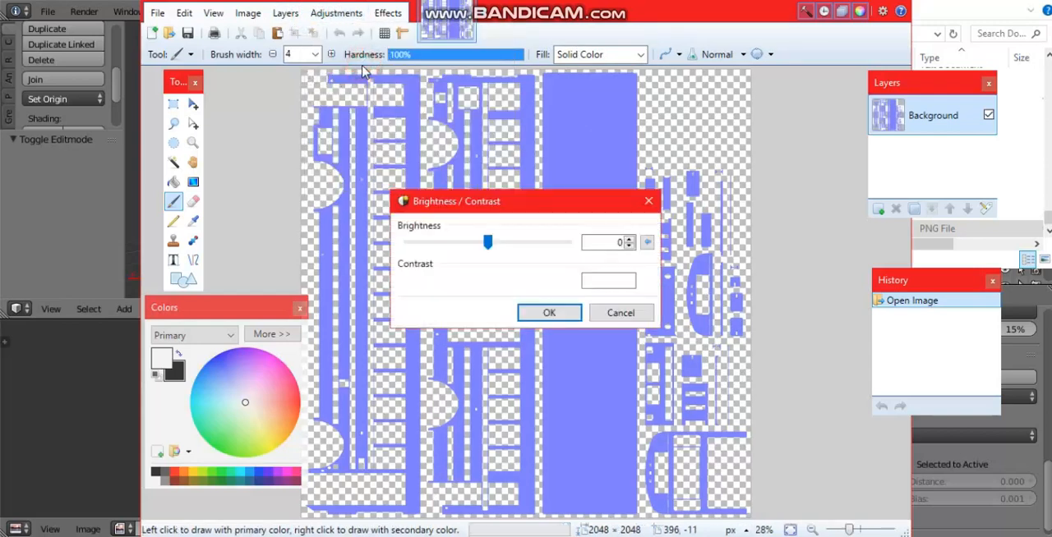
pyautogui.moveTo(487, 241); pyautogui.dragTo(610, 258)
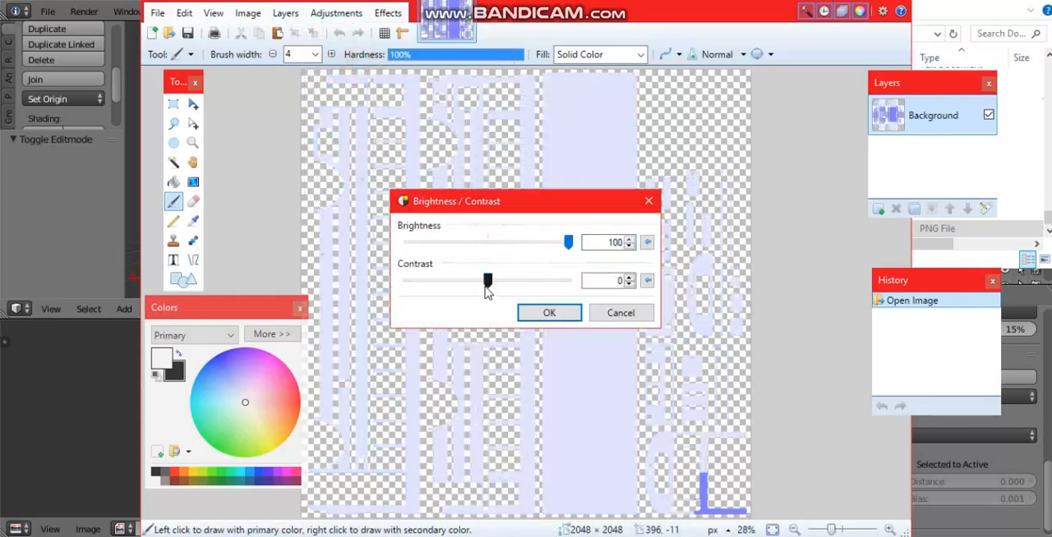
pyautogui.moveTo(488, 289); pyautogui.dragTo(604, 297)
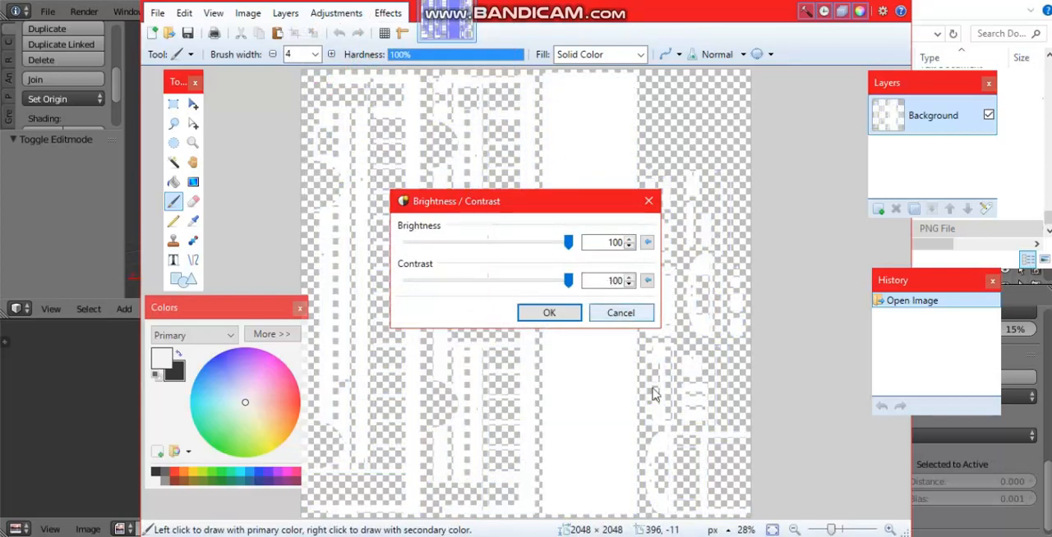
pyautogui.click(549, 314)
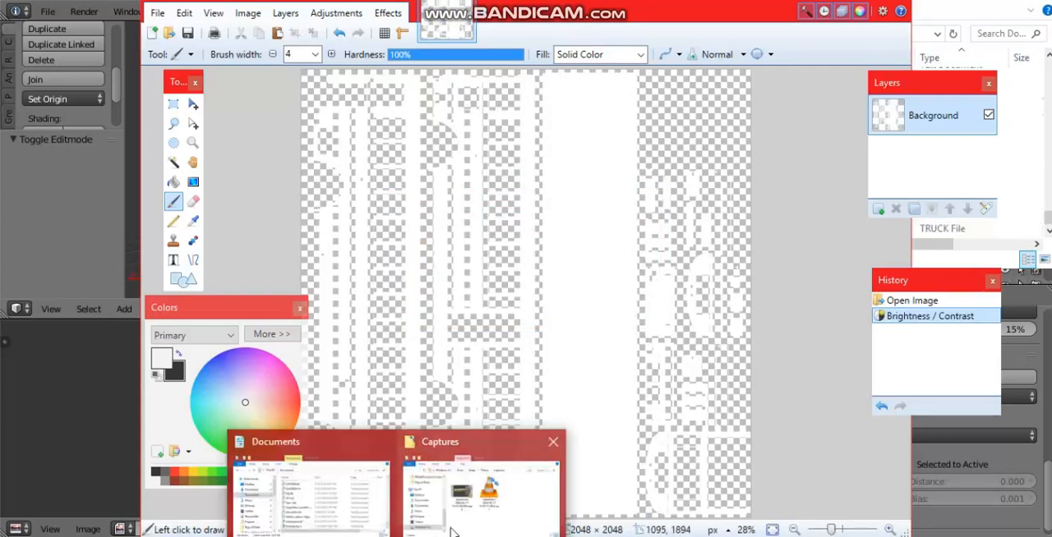
# Step: Switch to the Captures folder window, shift it aside, and browse to Documents > My Games > Rigs of Rods > mods
pyautogui.moveTo(450, 532)
pyautogui.moveTo(383, 527)
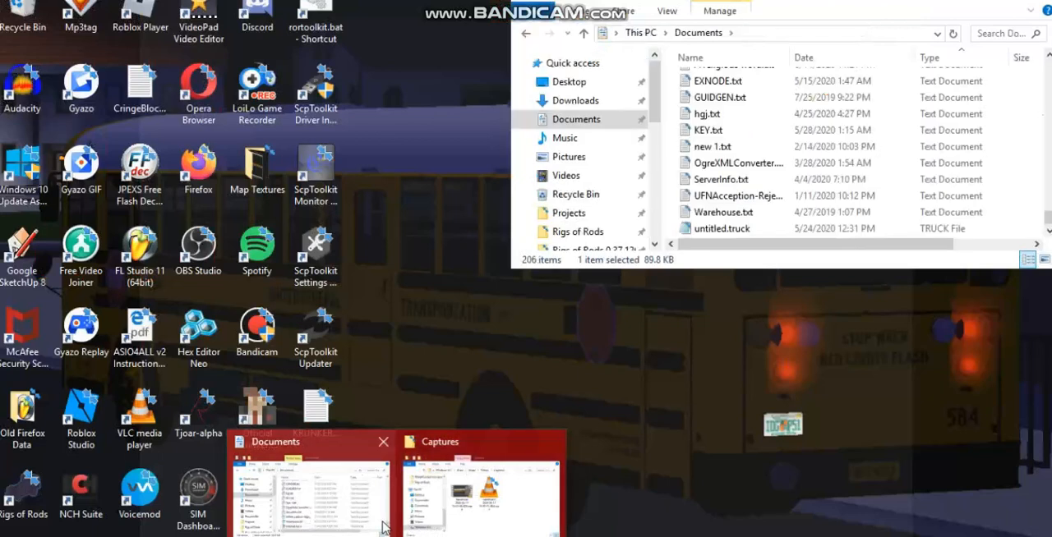
pyautogui.click(480, 493)
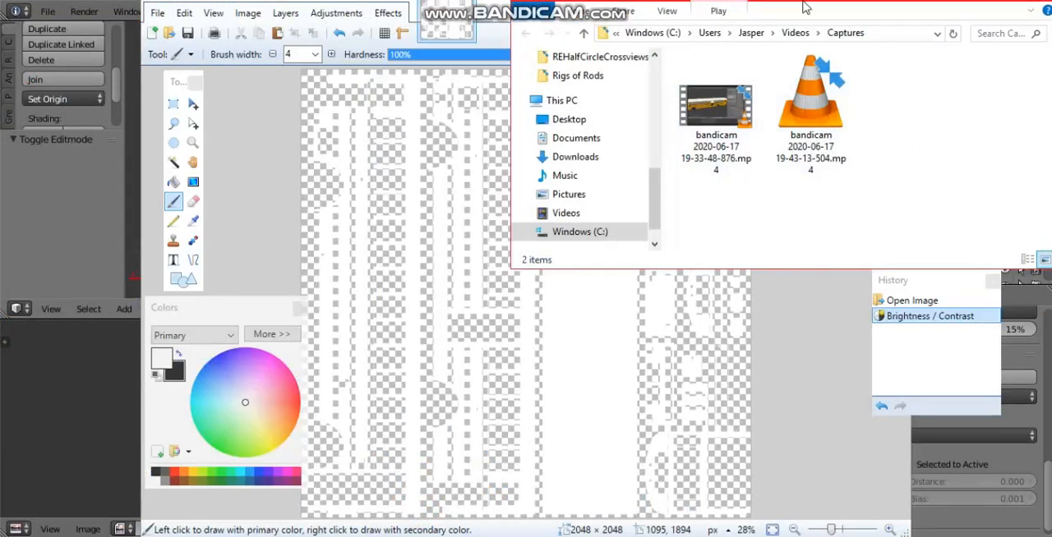
pyautogui.moveTo(793, 12); pyautogui.dragTo(294, 271)
pyautogui.scroll(1, 48, 422)
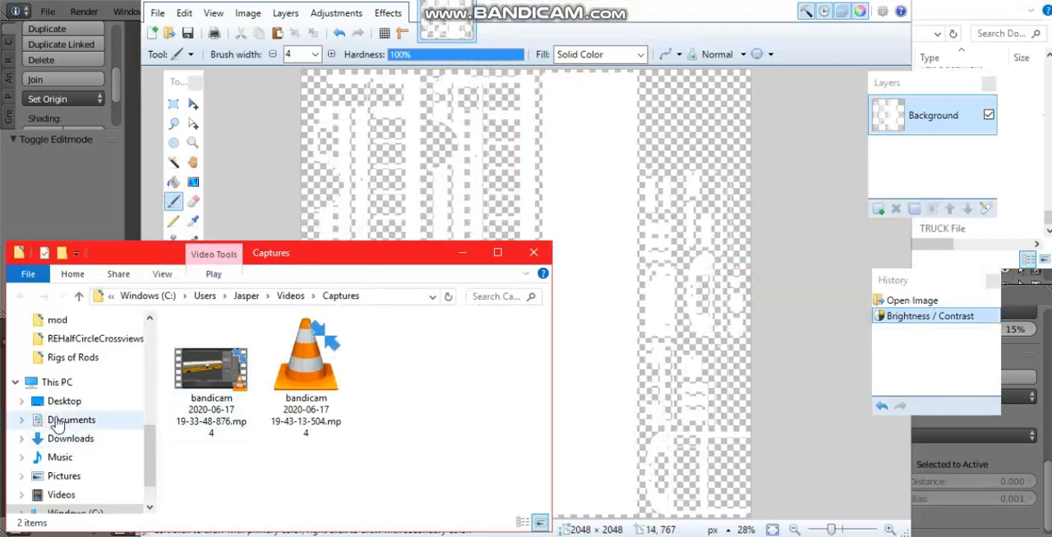
pyautogui.click(65, 423)
pyautogui.scroll(-2, 237, 423)
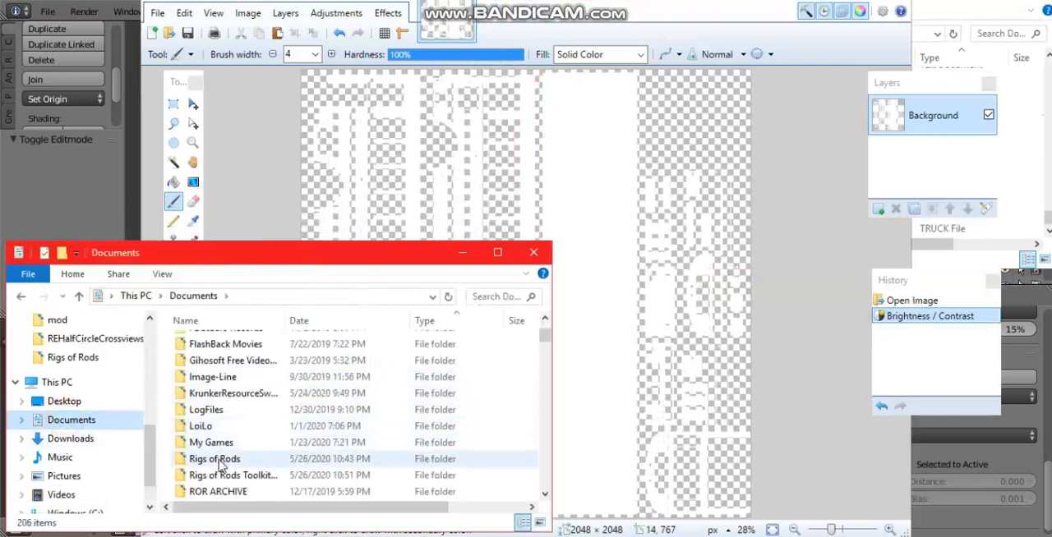
pyautogui.doubleClick(215, 442)
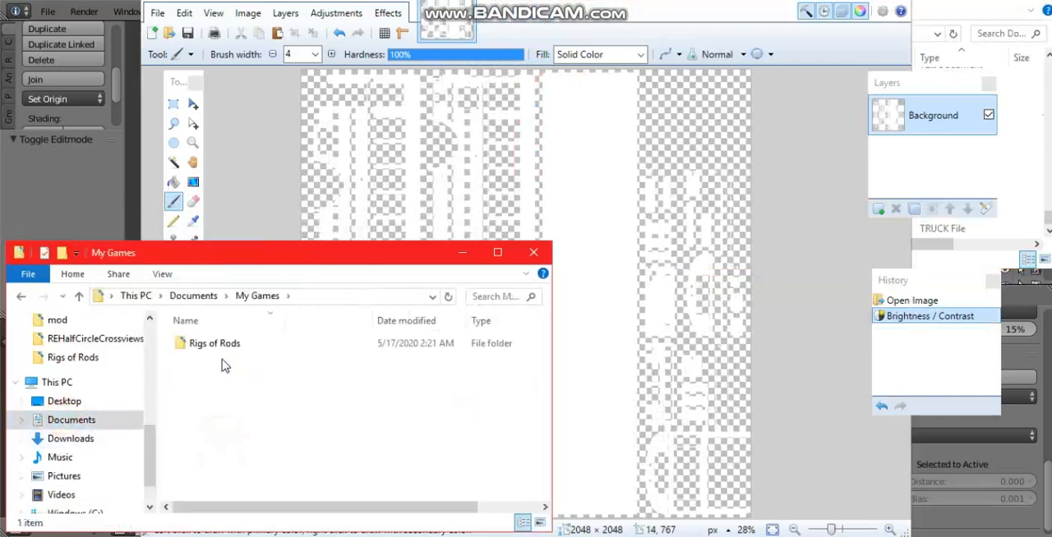
pyautogui.click(215, 347)
pyautogui.doubleClick(215, 346)
pyautogui.doubleClick(202, 393)
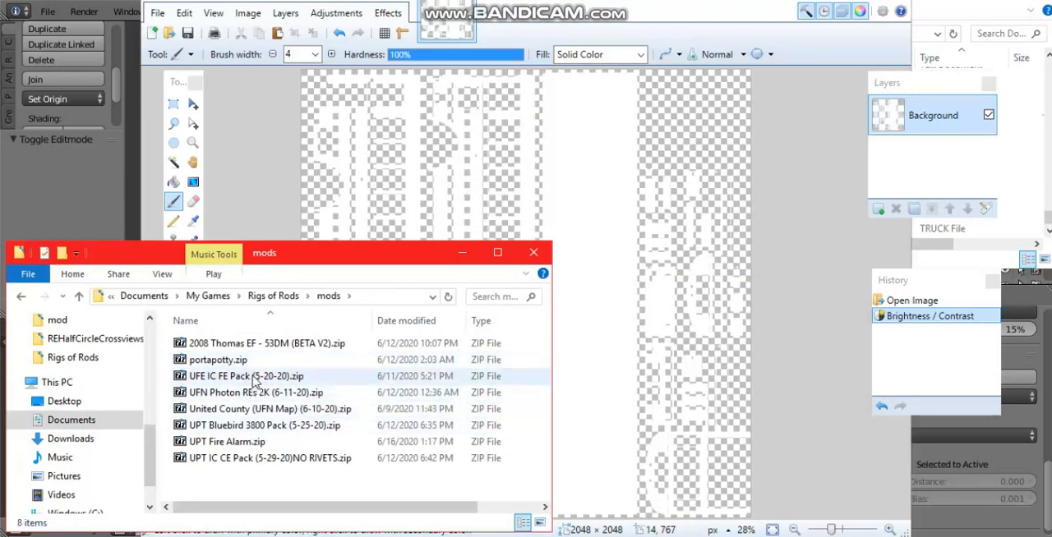
# Step: Open the archive UFE IC FE Pack (5-20-20).zip and open its 401ICFE300Bake.png texture in paint.net
pyautogui.click(253, 377)
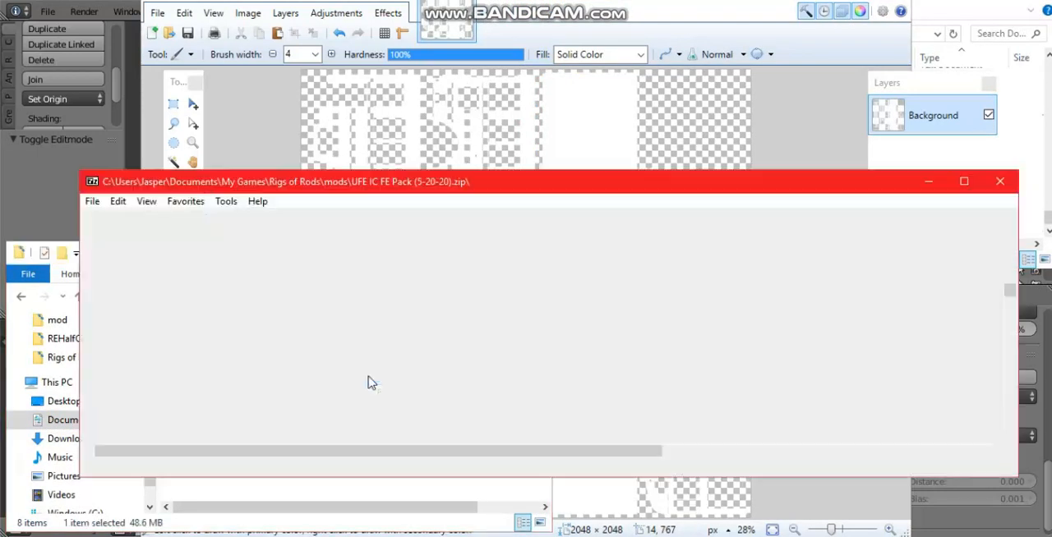
pyautogui.scroll(-15, 883, 333)
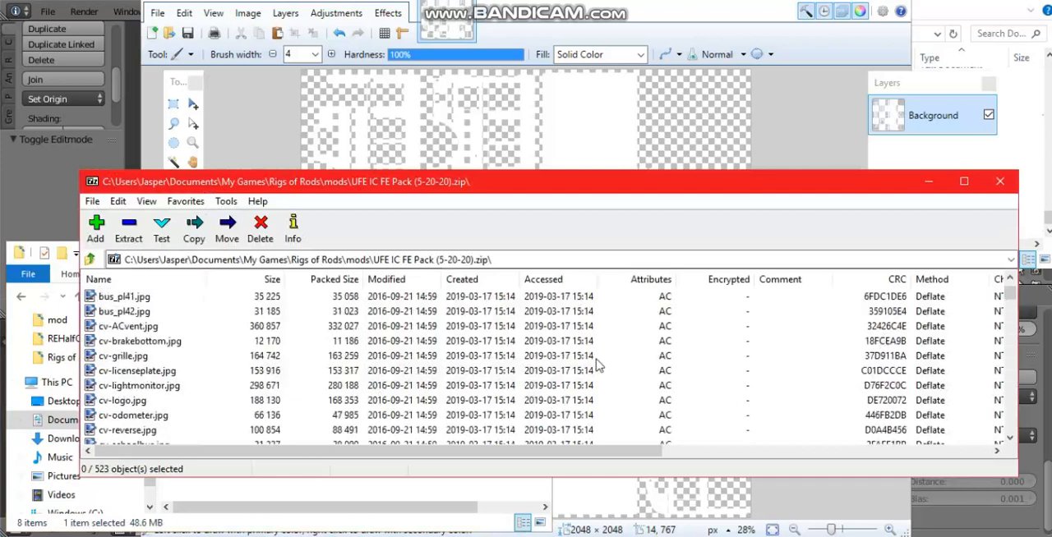
pyautogui.scroll(-15, 151, 385)
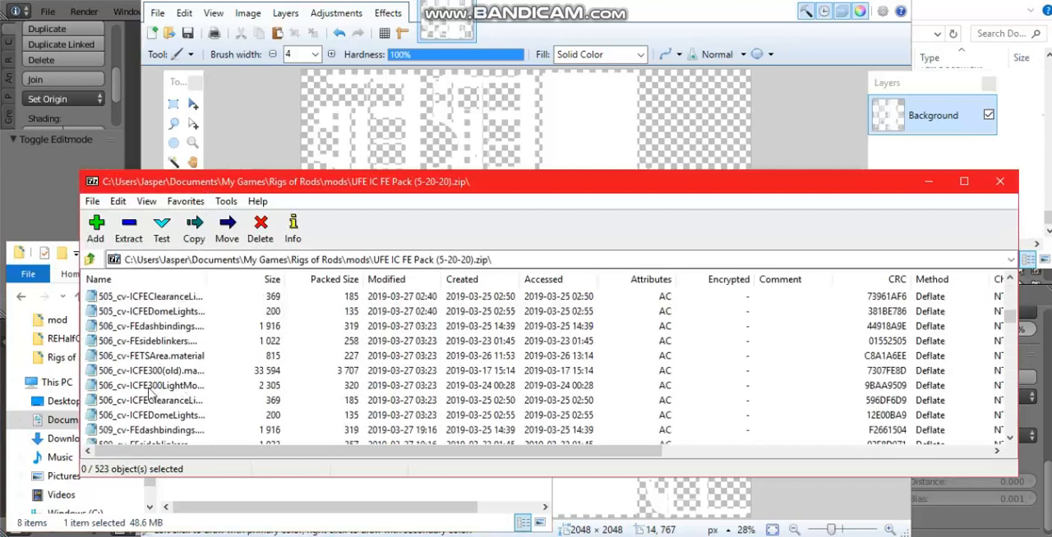
pyautogui.scroll(-15, 222, 385)
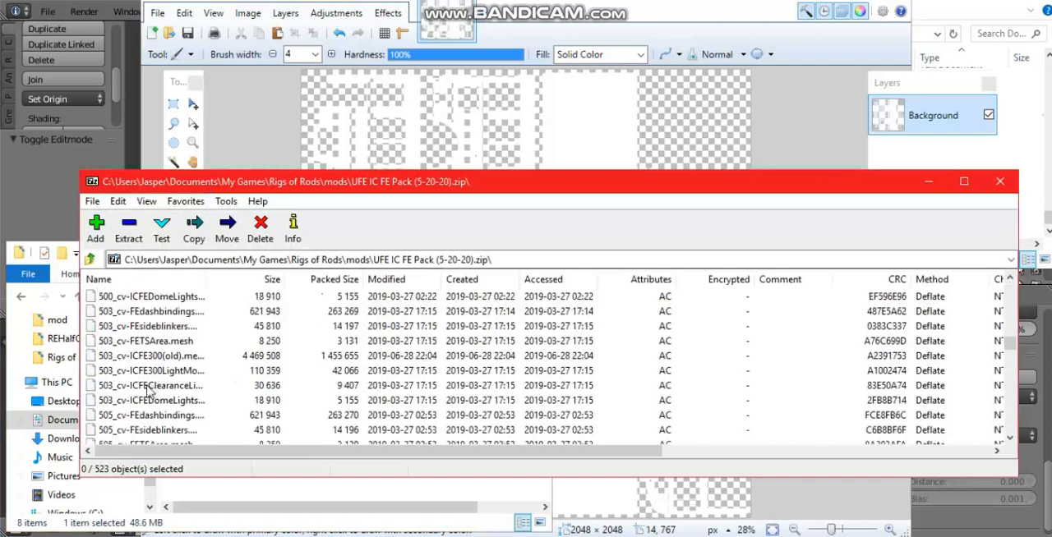
pyautogui.scroll(10, 156, 393)
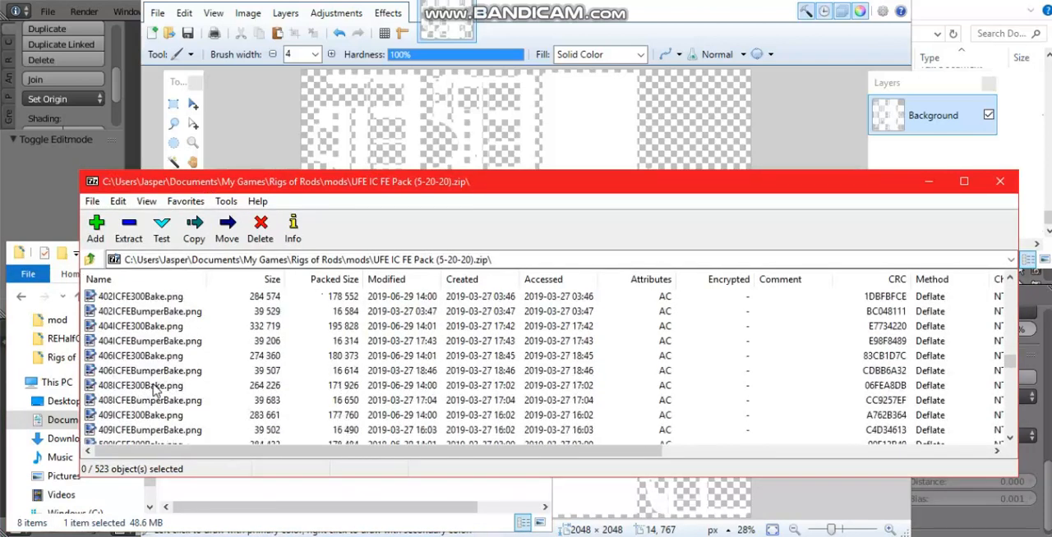
pyautogui.doubleClick(144, 360)
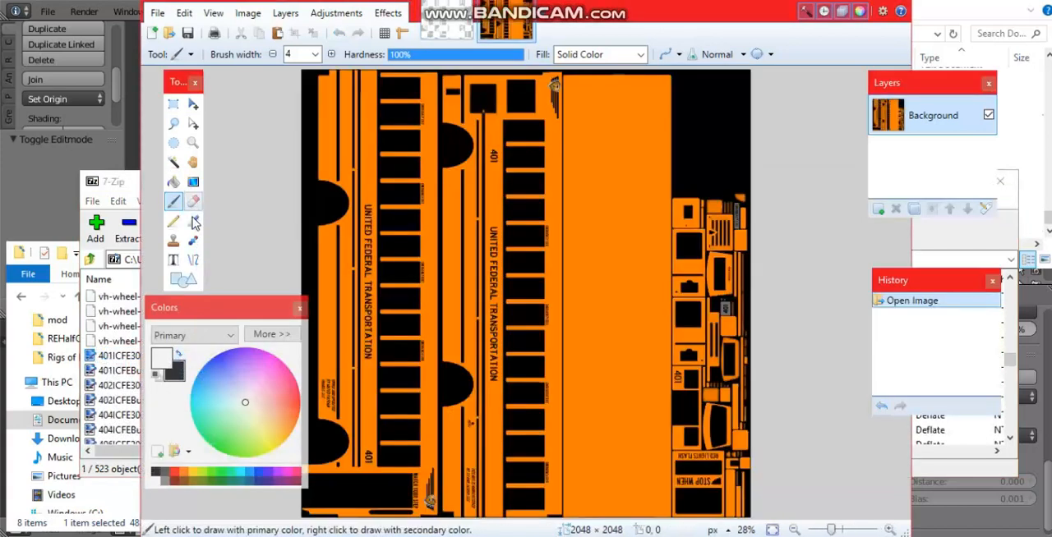
# Step: Sample the orange body color from the large plain panel of the reference texture as the primary color
pyautogui.click(192, 222)
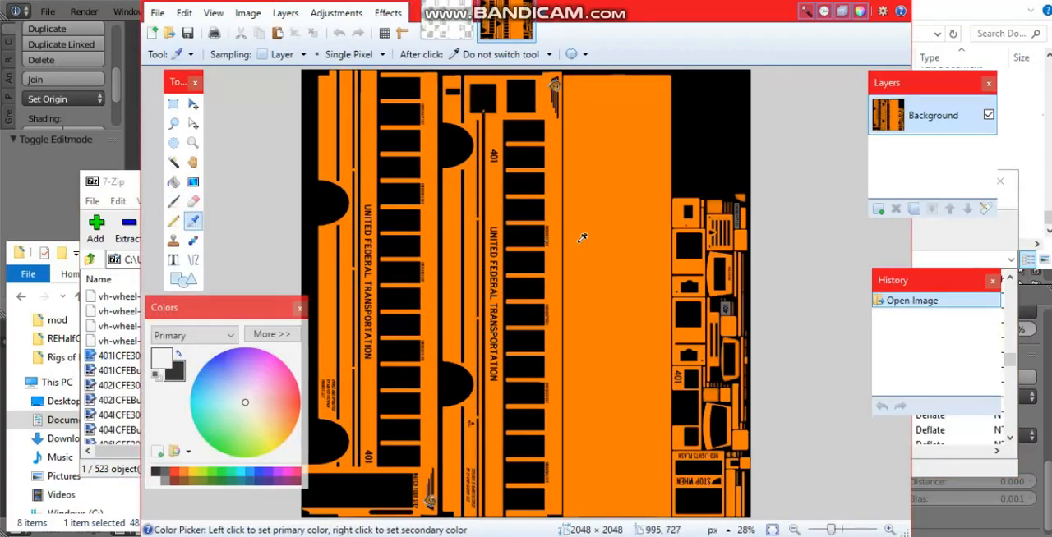
pyautogui.keyDown('ctrl'); pyautogui.scroll(3, 591, 276); pyautogui.keyUp('ctrl')
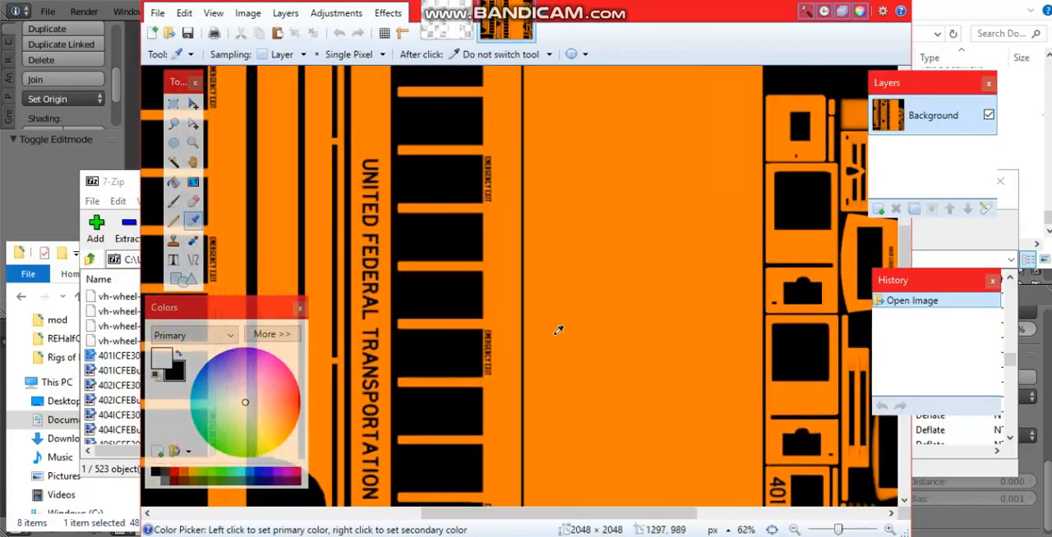
pyautogui.keyDown('ctrl'); pyautogui.scroll(2, 559, 332); pyautogui.keyUp('ctrl')
pyautogui.click(568, 271)
pyautogui.click(676, 263)
pyautogui.click(569, 254)
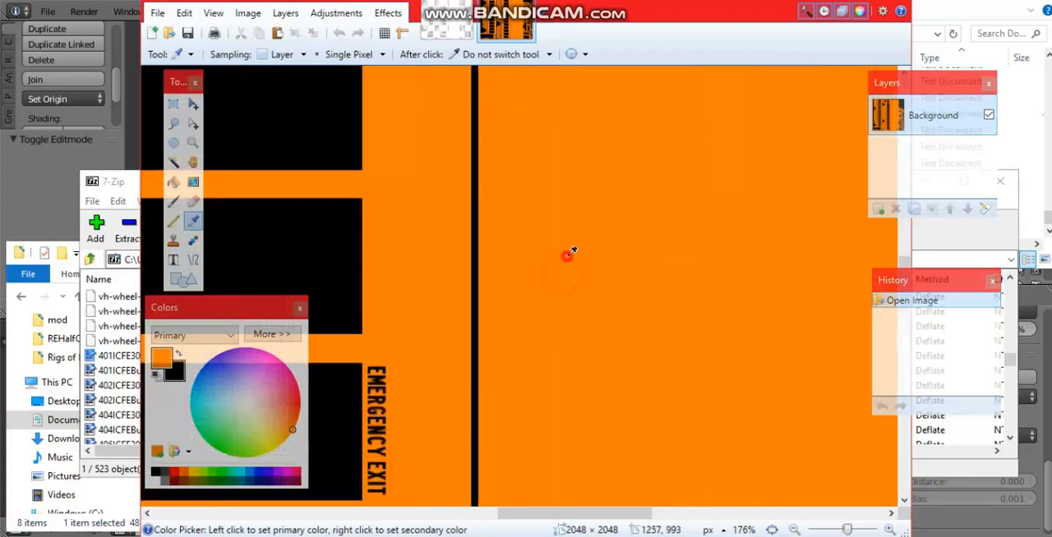
# Step: Return to the whitened bake image and set up the Recolor tool with 100% tolerance and a brush width of 2000
pyautogui.click(465, 30)
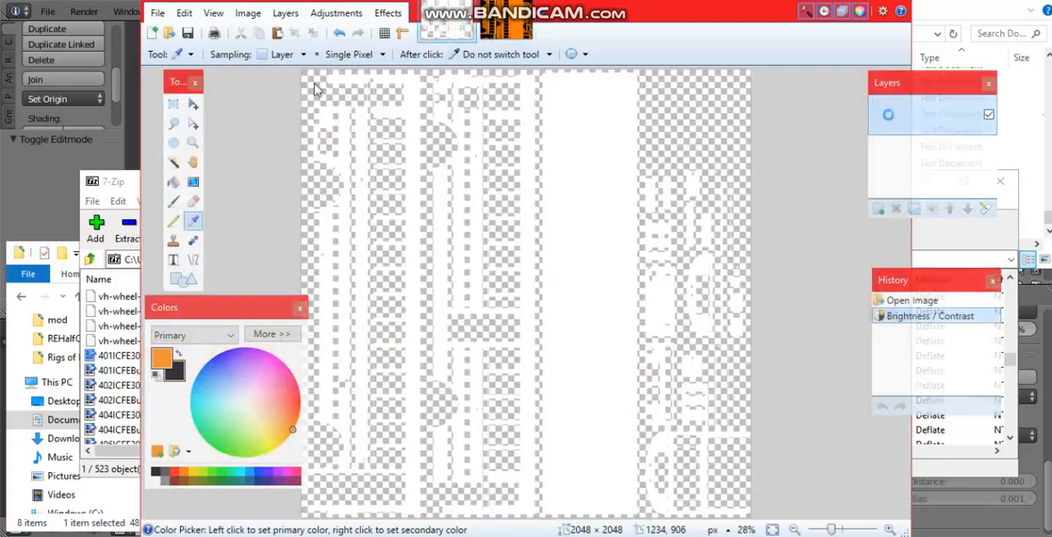
pyautogui.click(195, 243)
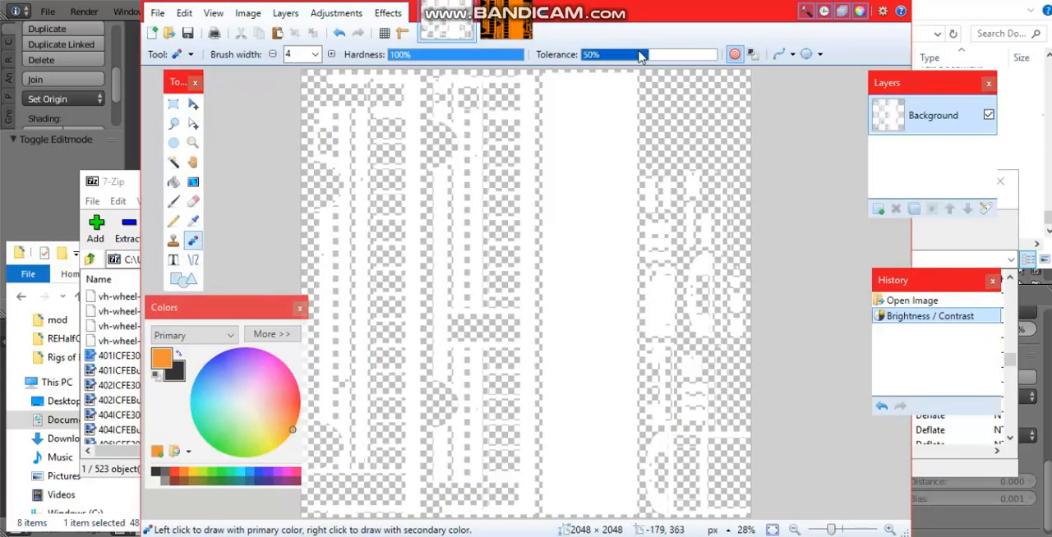
pyautogui.moveTo(647, 55); pyautogui.dragTo(728, 58)
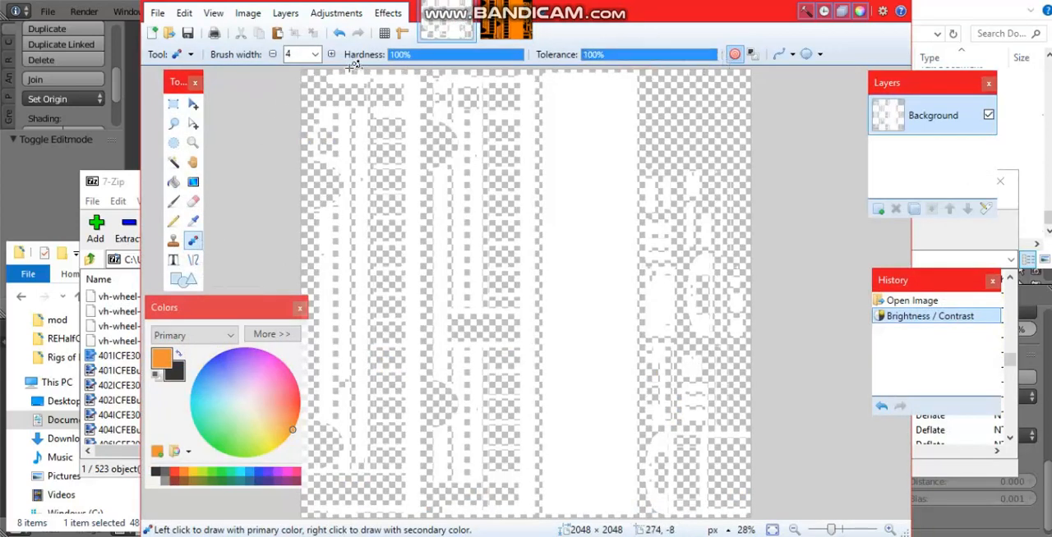
pyautogui.click(314, 54)
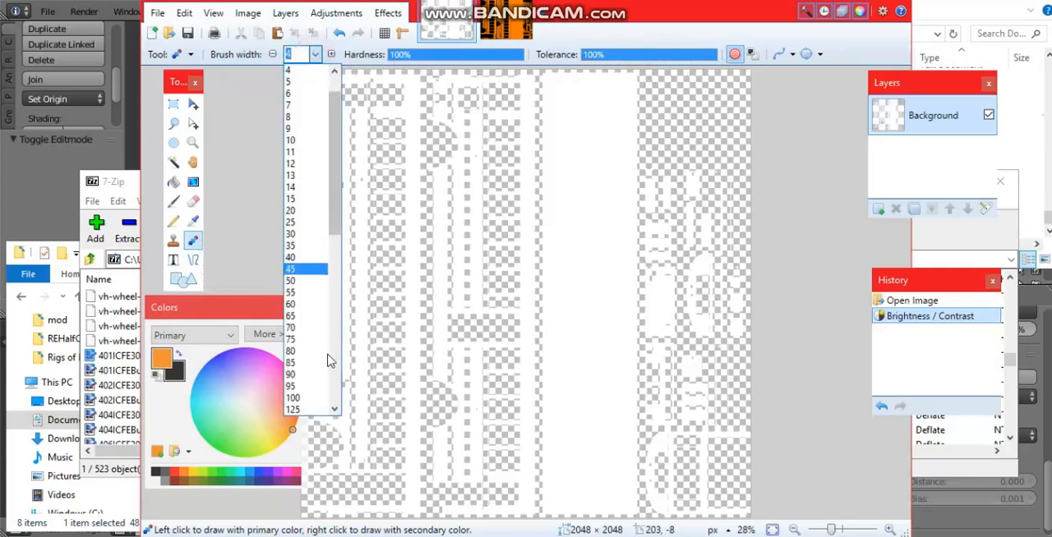
pyautogui.scroll(-12, 326, 364)
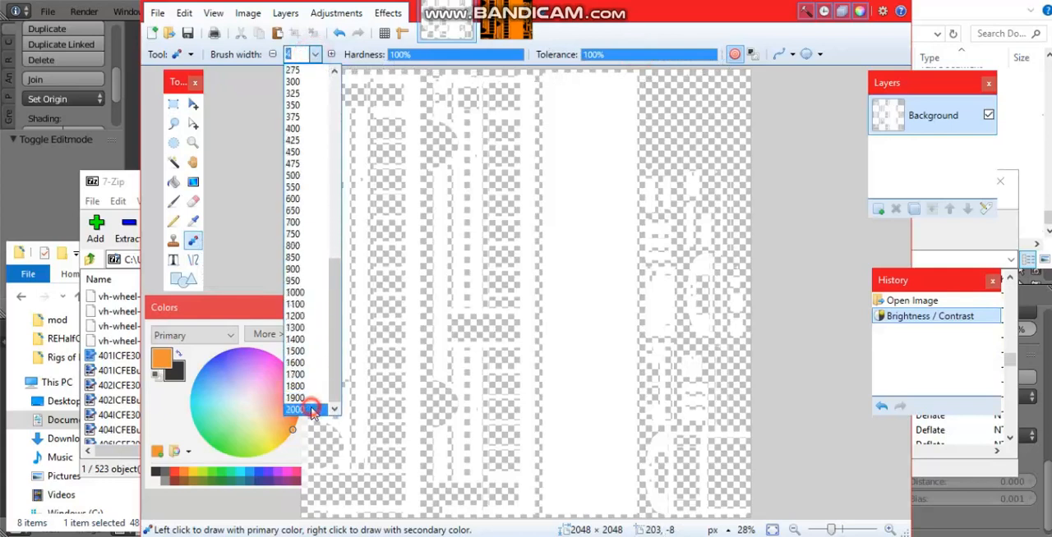
pyautogui.click(311, 410)
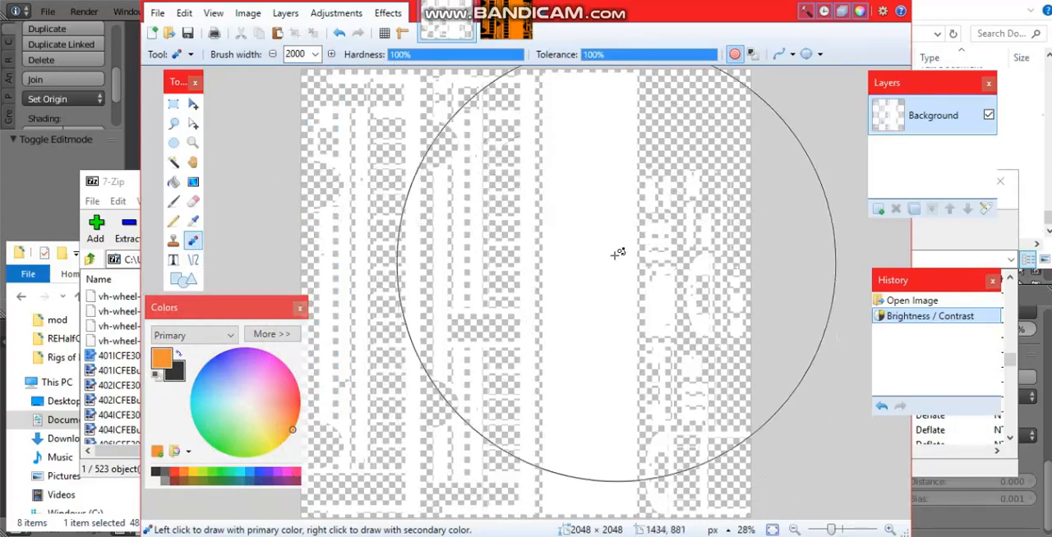
# Step: Recolor all the white bake islands with the sampled orange
pyautogui.click(585, 393)
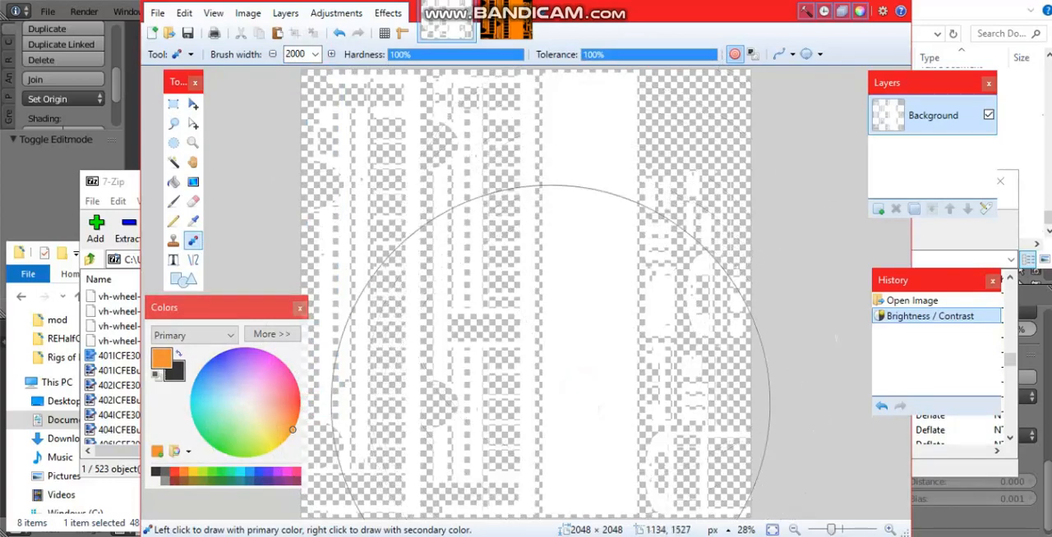
pyautogui.moveTo(561, 419)
pyautogui.mouseDown()
pyautogui.moveTo(658, 411)
pyautogui.moveTo(793, 443)
pyautogui.moveTo(683, 362)
pyautogui.moveTo(497, 363)
pyautogui.moveTo(412, 369)
pyautogui.moveTo(403, 382)
pyautogui.moveTo(416, 94)
pyautogui.moveTo(506, 99)
pyautogui.moveTo(548, 129)
pyautogui.moveTo(612, 400)
pyautogui.moveTo(407, 357)
pyautogui.moveTo(427, 16)
pyautogui.moveTo(669, 92)
pyautogui.mouseUp()
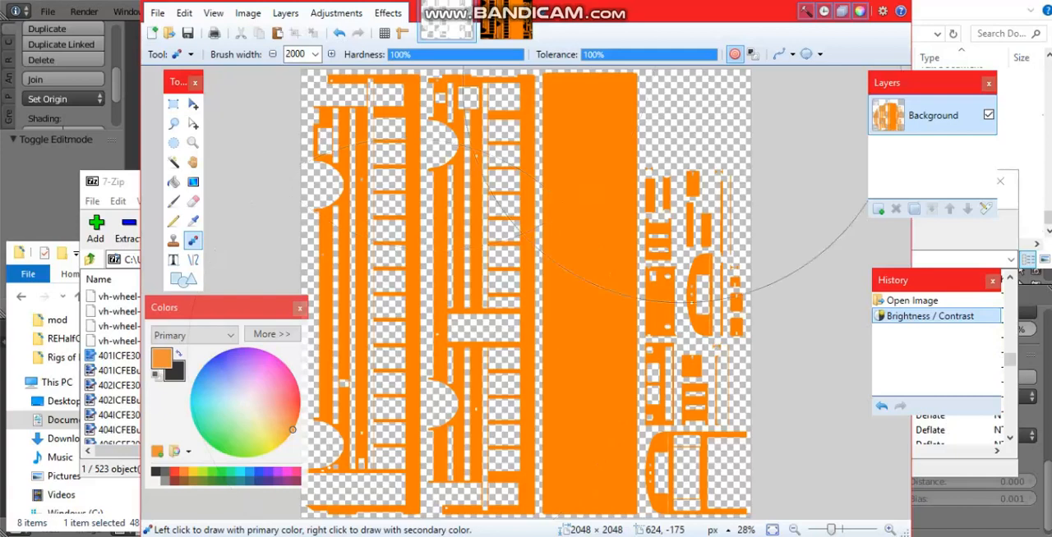
pyautogui.moveTo(667, 181); pyautogui.dragTo(669, 210)
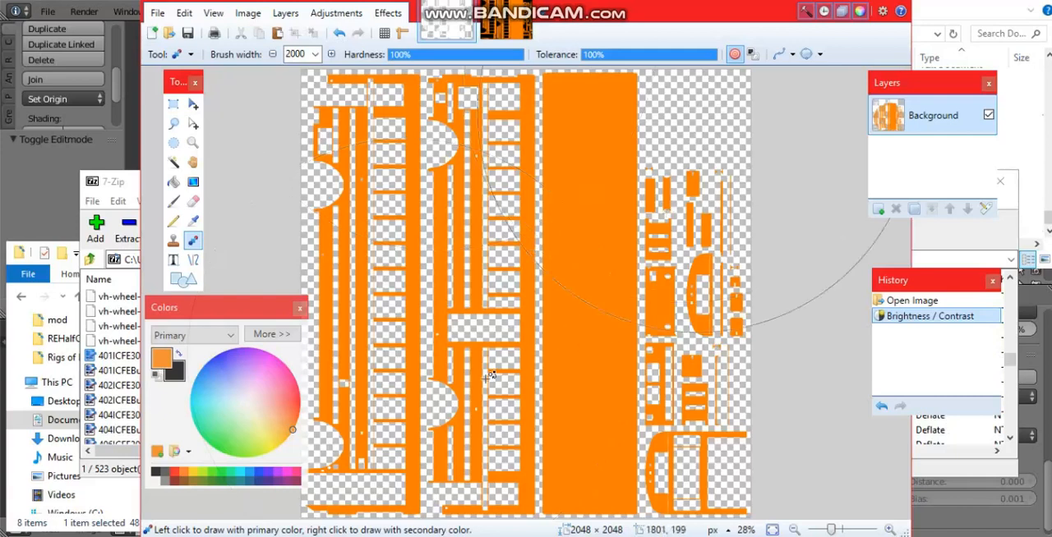
pyautogui.moveTo(696, 113); pyautogui.dragTo(617, 235)
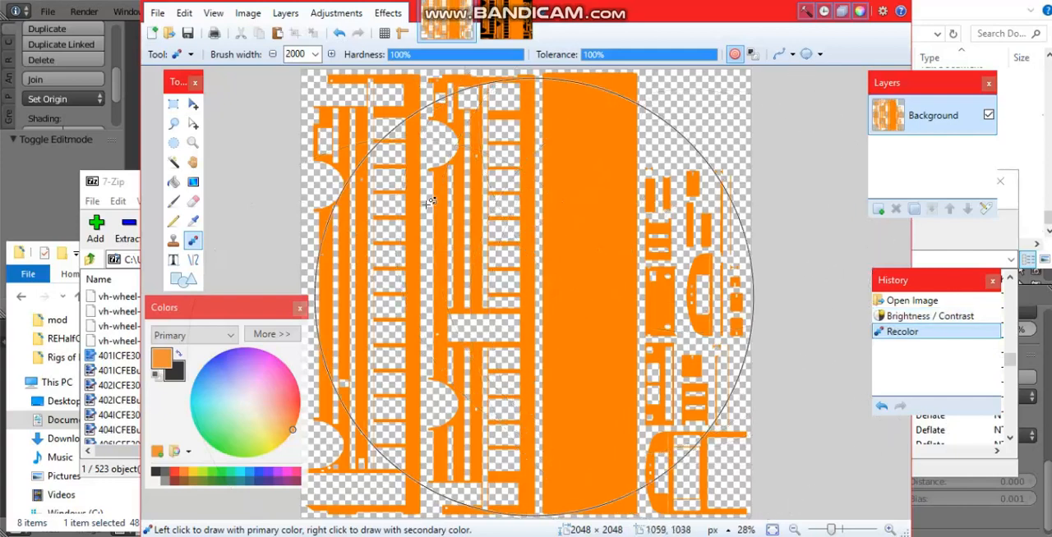
# Step: Rotate the recolored image 90° counterclockwise so the bus sides lie horizontally
pyautogui.click(173, 104)
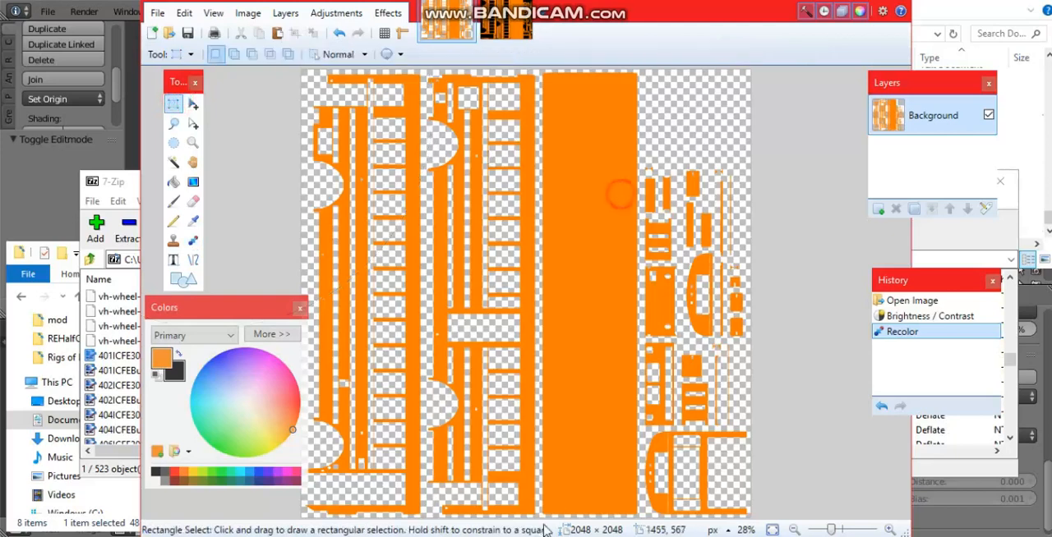
pyautogui.keyDown('ctrl'); pyautogui.scroll(2, 573, 343); pyautogui.keyUp('ctrl')
pyautogui.keyDown('ctrl'); pyautogui.scroll(-2, 573, 320); pyautogui.keyUp('ctrl')
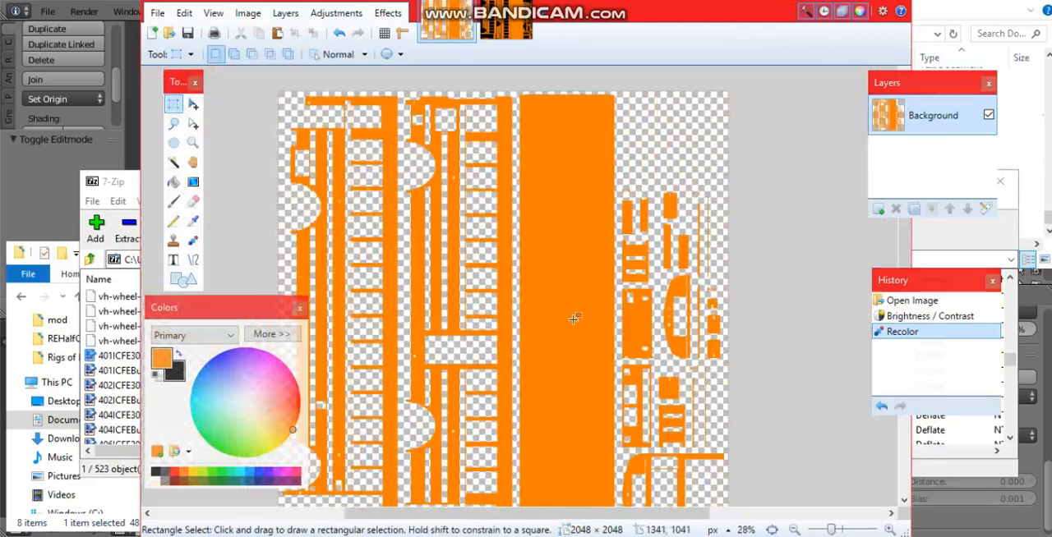
pyautogui.keyDown('ctrl'); pyautogui.scroll(2, 658, 307); pyautogui.keyUp('ctrl')
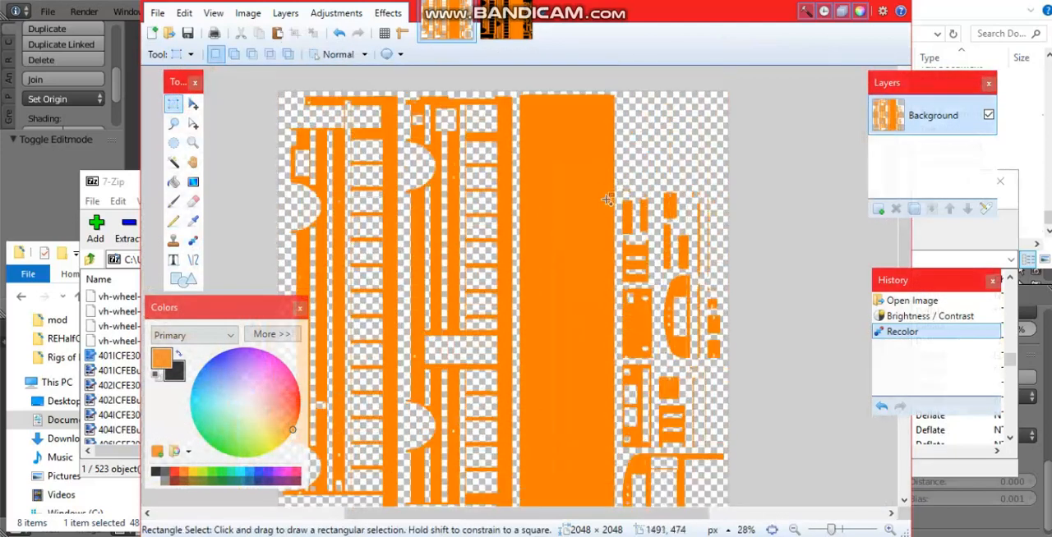
pyautogui.keyDown('ctrl'); pyautogui.scroll(-3, 578, 260); pyautogui.keyUp('ctrl')
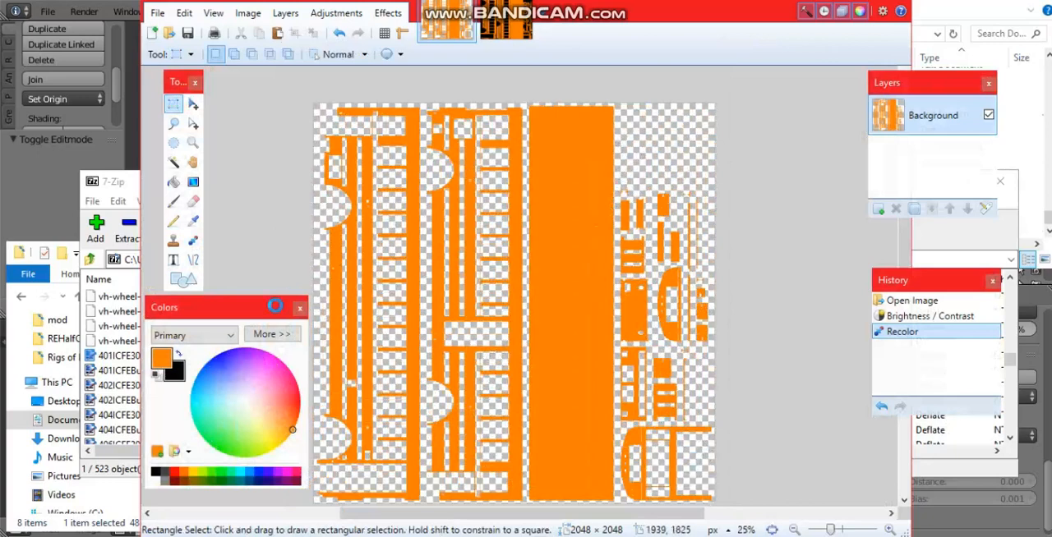
pyautogui.hotkey('ctrl', 'g')
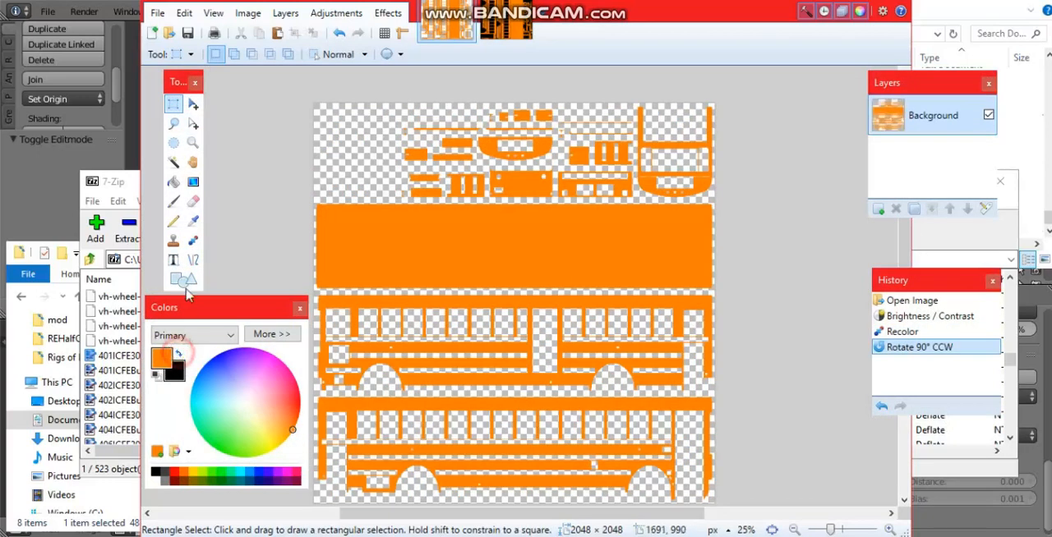
# Step: Make black the primary color and add the text "UNITED PATRION" in Highway Gothic on the bus side's band below the windows
pyautogui.press('x')
pyautogui.click(173, 259)
pyautogui.keyDown('ctrl'); pyautogui.scroll(2, 499, 379); pyautogui.keyUp('ctrl')
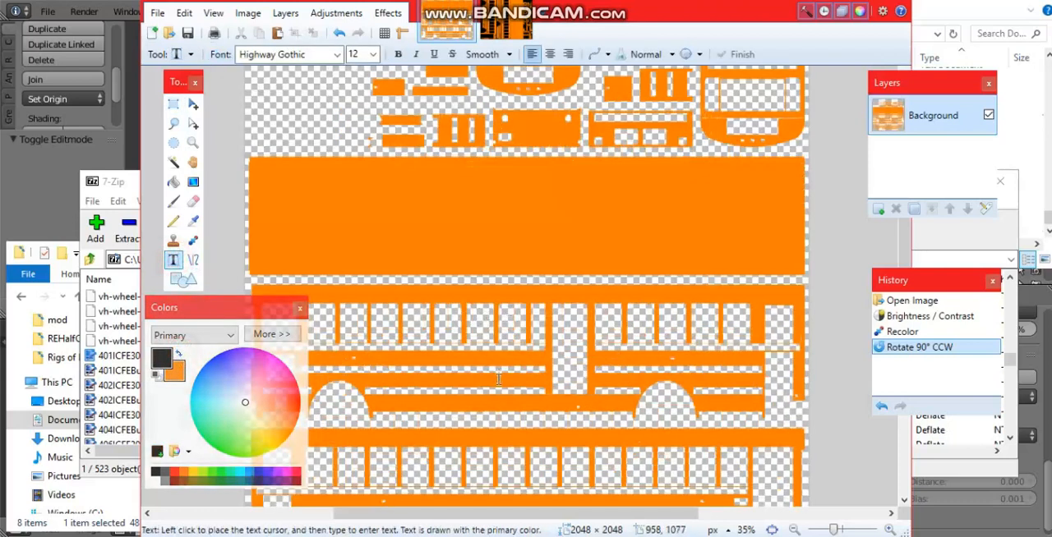
pyautogui.keyDown('ctrl'); pyautogui.scroll(5, 499, 379); pyautogui.keyUp('ctrl')
pyautogui.click(466, 305)
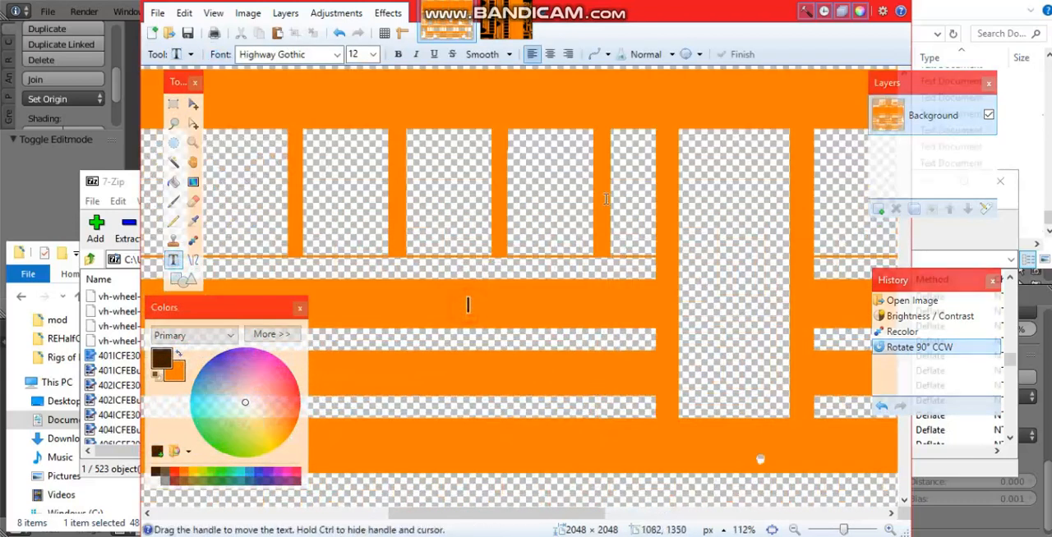
pyautogui.write('UNTIED')
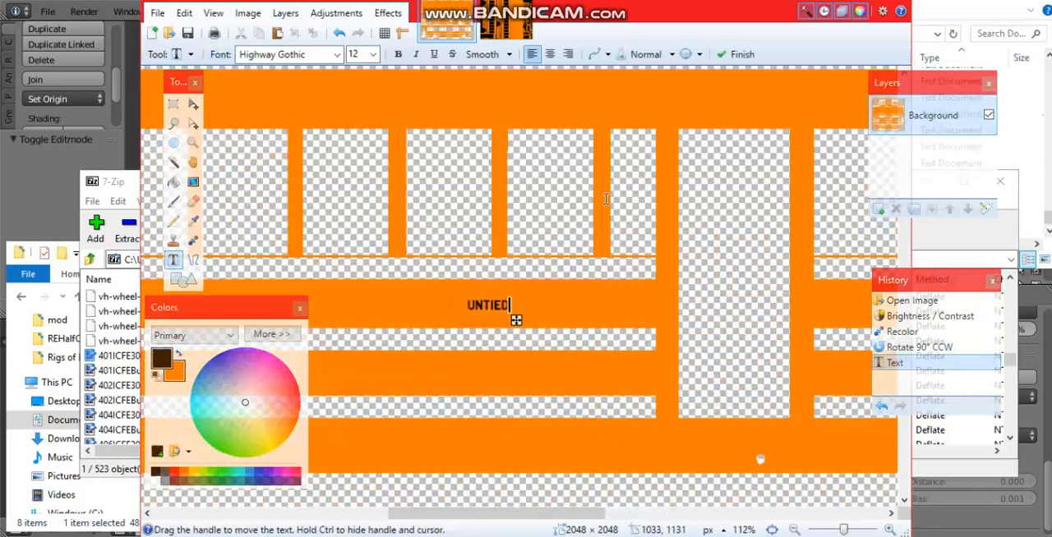
pyautogui.press('BackSpace')
pyautogui.press('BackSpace')
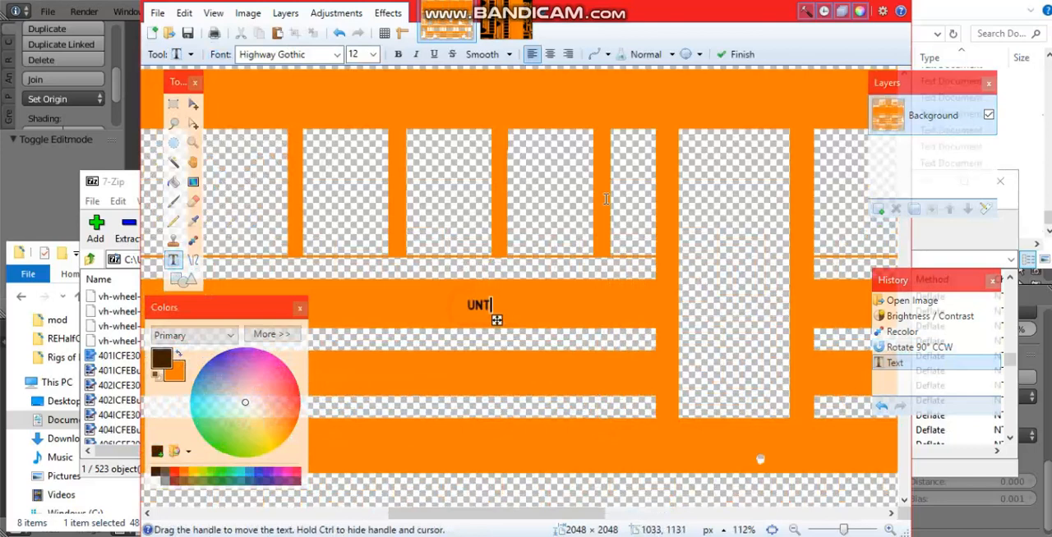
pyautogui.write('ED PA')
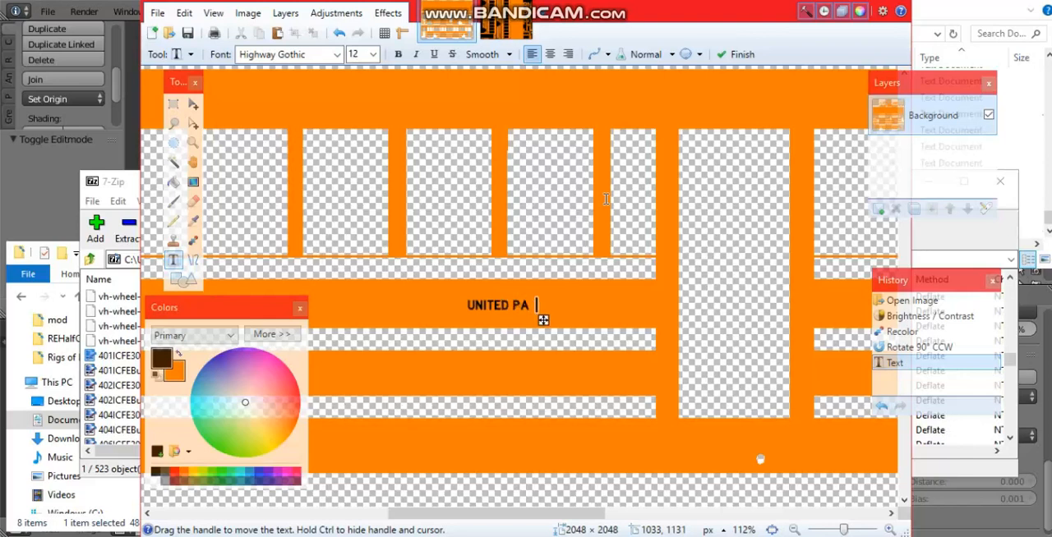
pyautogui.write('TRION')
# Step: Try font sizes 48 and 36 for the lettering and shift it along the band away from the door opening
pyautogui.click(372, 54)
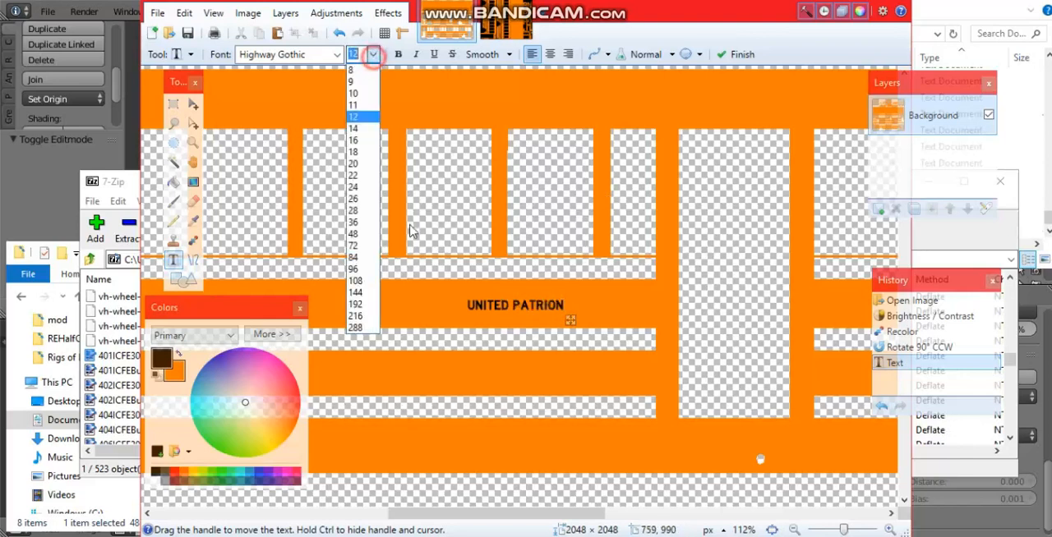
pyautogui.click(353, 234)
pyautogui.write('48')
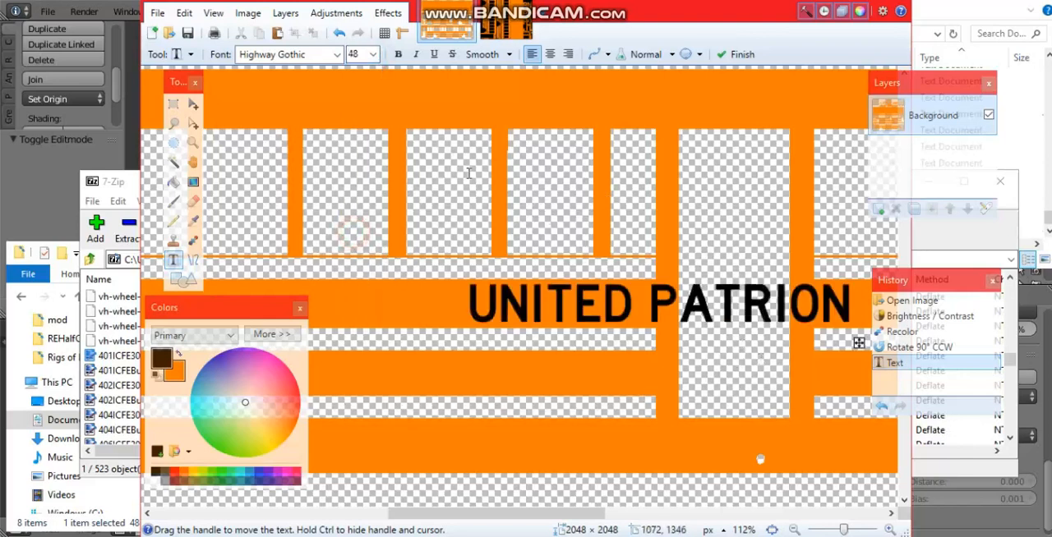
pyautogui.doubleClick(355, 54)
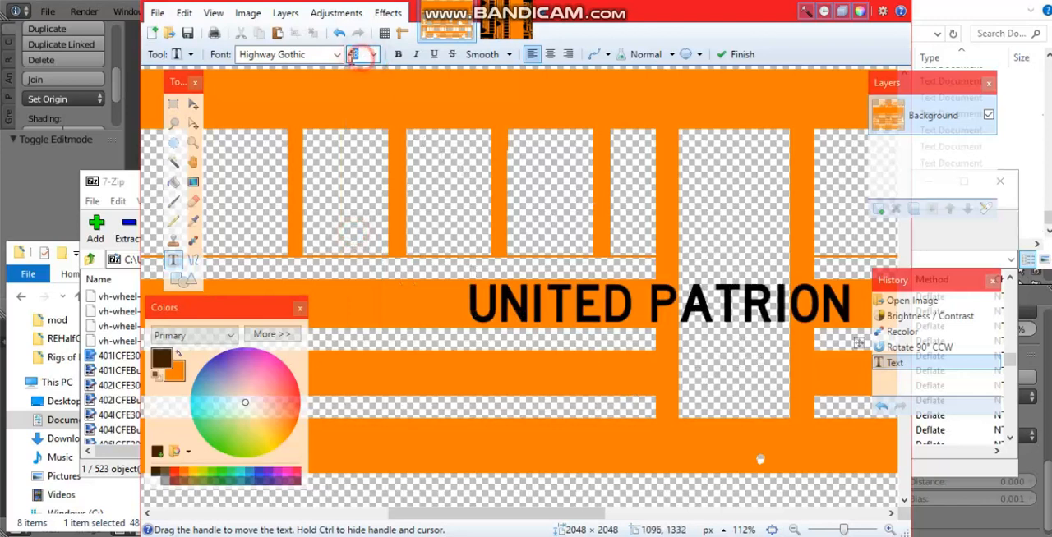
pyautogui.write('4')
pyautogui.write('6')
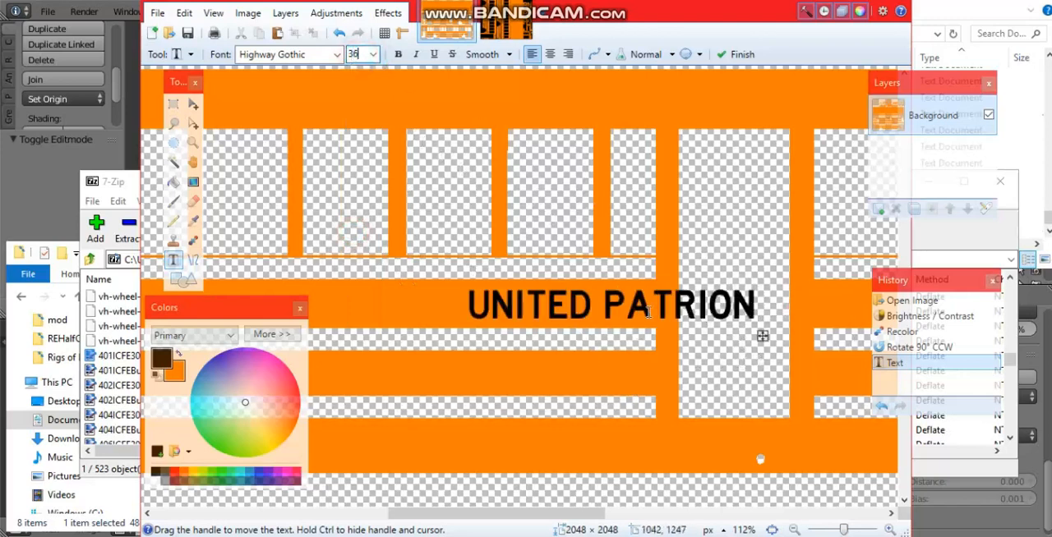
pyautogui.moveTo(762, 336); pyautogui.dragTo(648, 339)
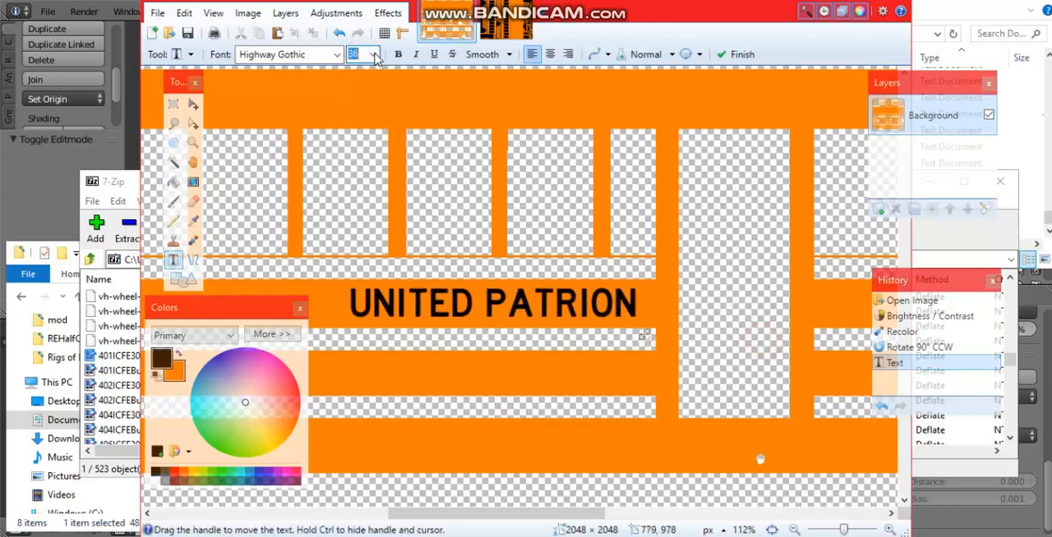
# Step: Restyle the lettering to size 28, bold, Highway Gothic Narrow, and move it beside the door opening
pyautogui.click(373, 55)
pyautogui.click(367, 211)
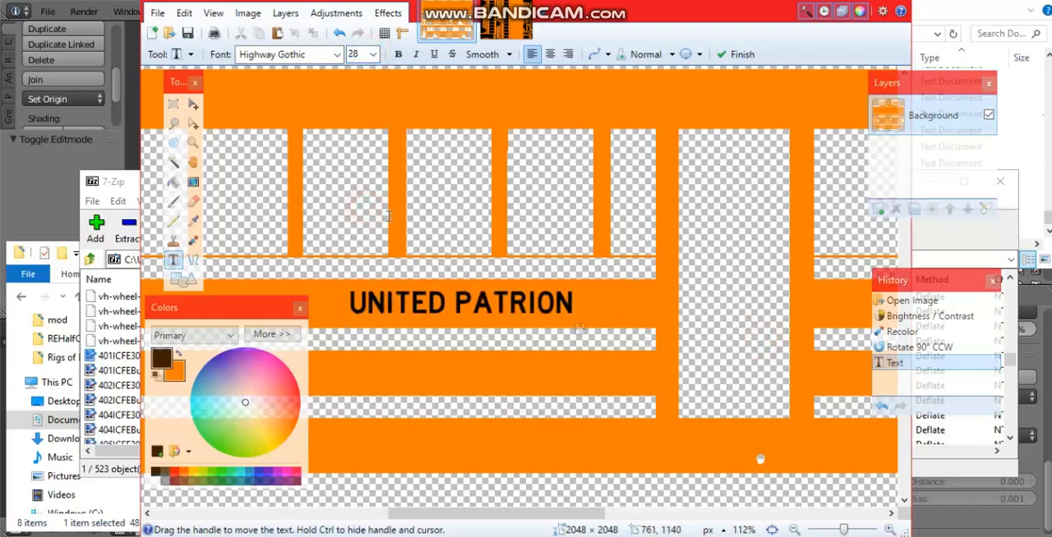
pyautogui.hotkey('ctrl', 'b')
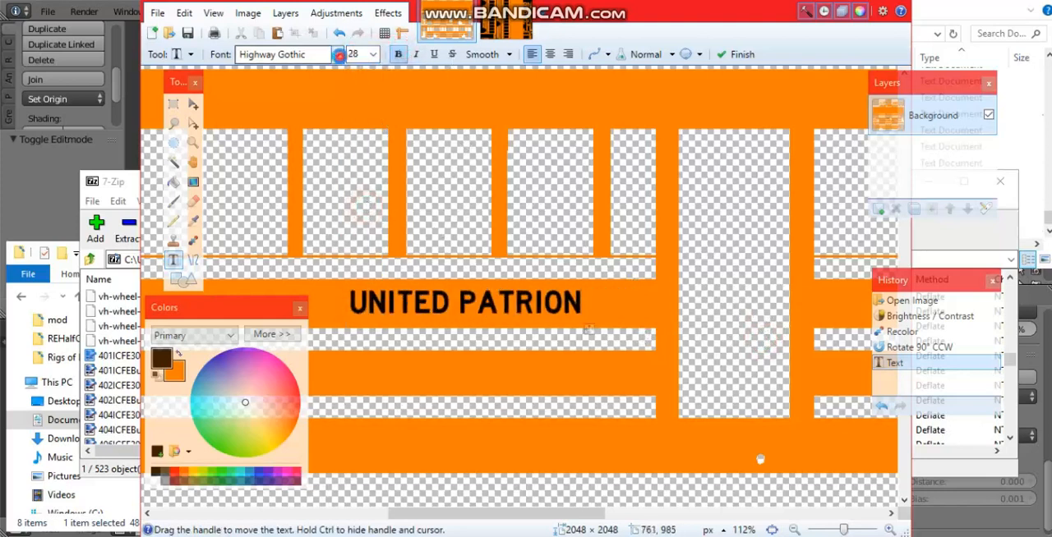
pyautogui.click(336, 54)
pyautogui.click(346, 130)
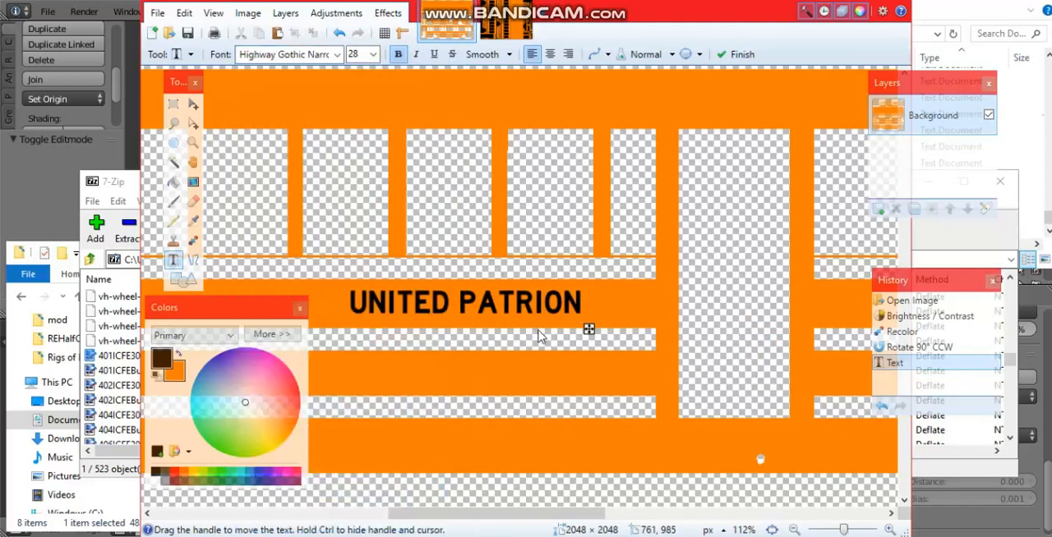
pyautogui.moveTo(550, 330); pyautogui.dragTo(659, 334)
# Step: Step the image's history back to the Recolor state, discarding the lettering and the 90° rotation
pyautogui.keyDown('ctrl'); pyautogui.scroll(-4, 679, 125); pyautogui.keyUp('ctrl')
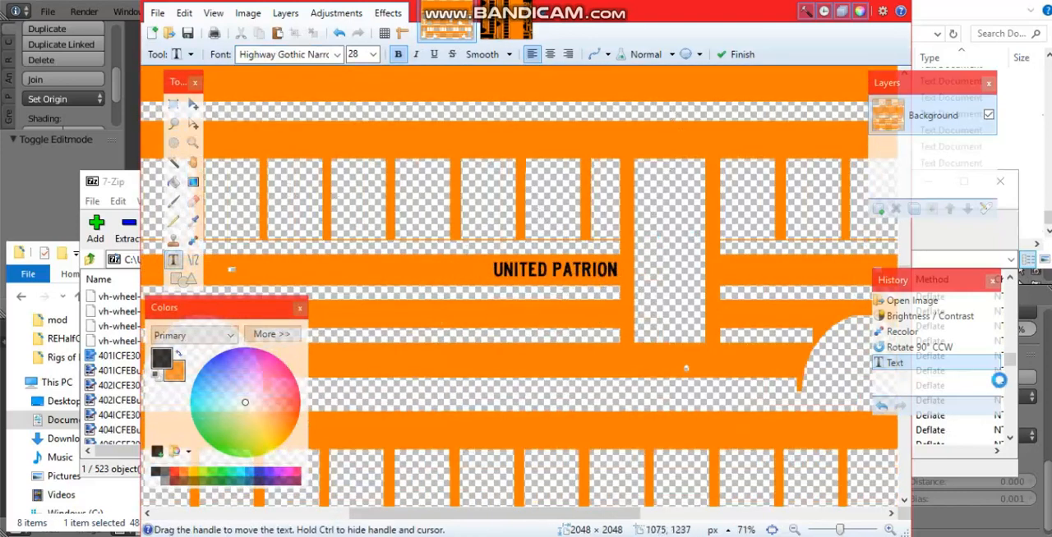
pyautogui.click(953, 347)
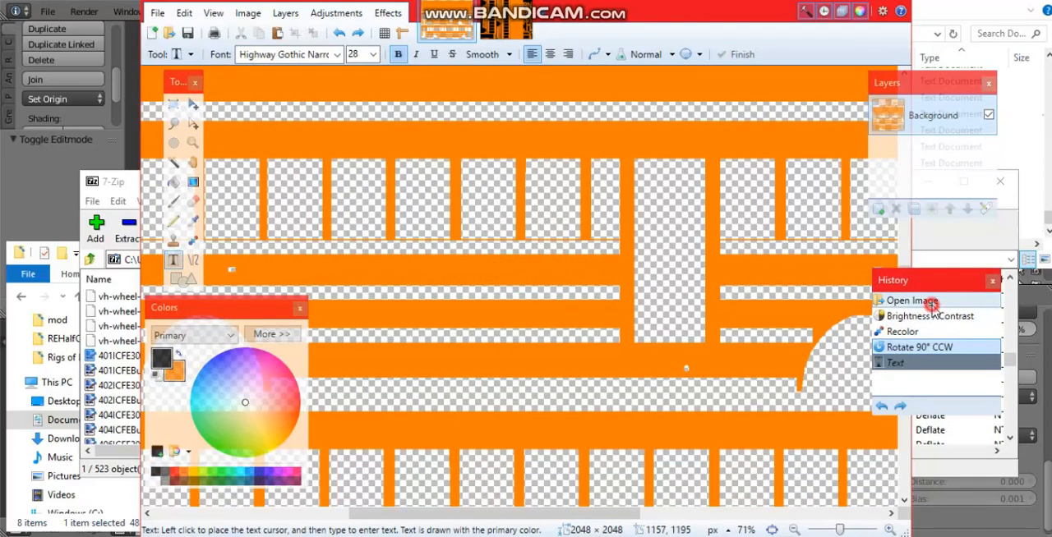
pyautogui.hotkey('ctrl', 'z')
pyautogui.hotkey('ctrl', 'z')
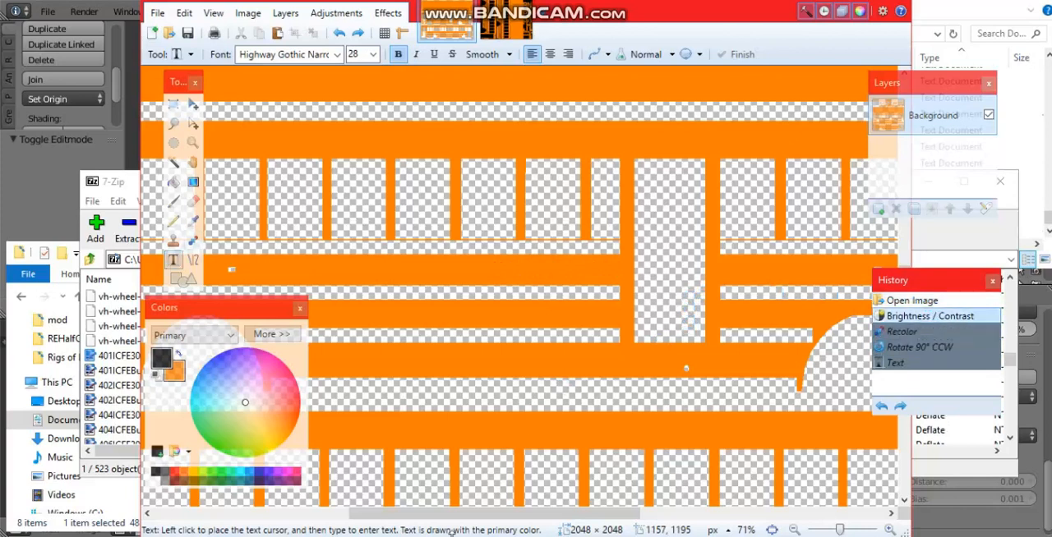
pyautogui.hotkey('ctrl', 'z')
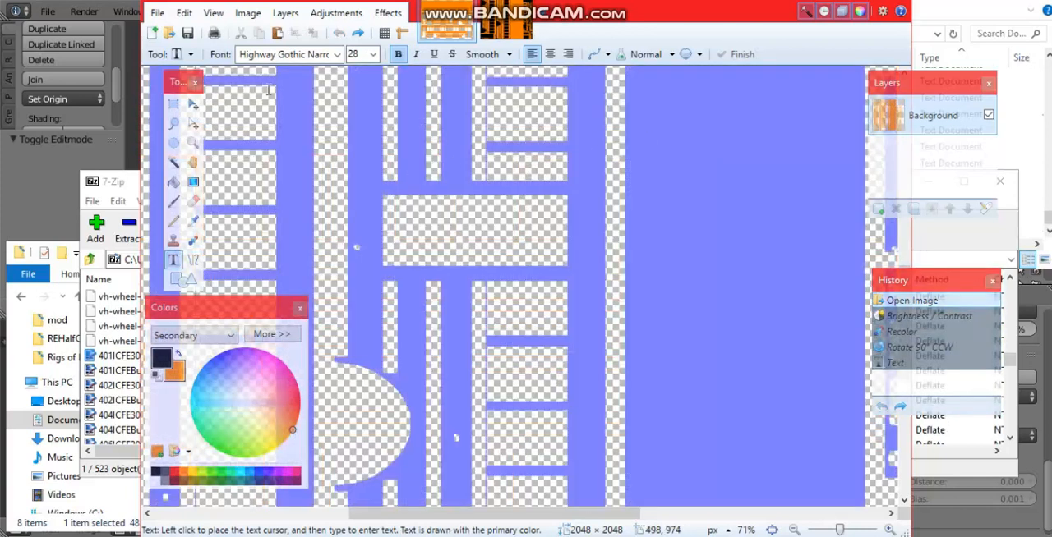
pyautogui.click(925, 317)
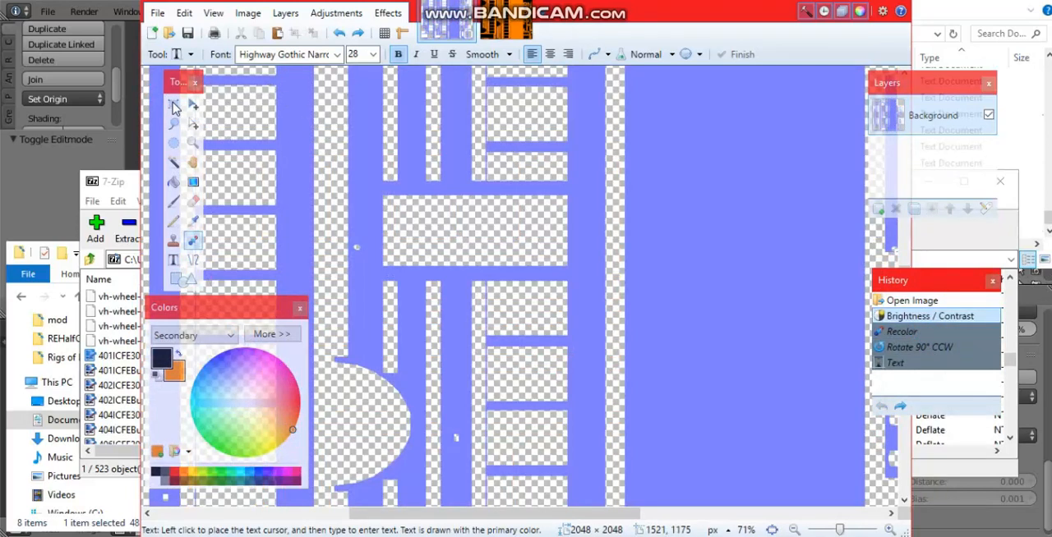
pyautogui.hotkey('ctrl', 'y')
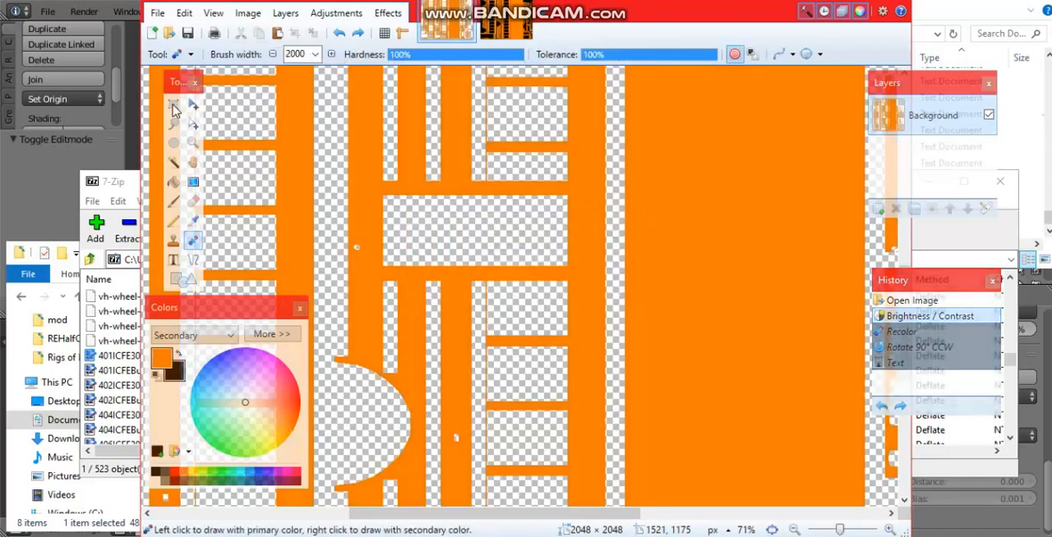
# Step: Save the orange recolored bake image over its existing file with the offered save settings
pyautogui.click(173, 104)
pyautogui.keyDown('ctrl'); pyautogui.scroll(-3, 538, 323); pyautogui.keyUp('ctrl')
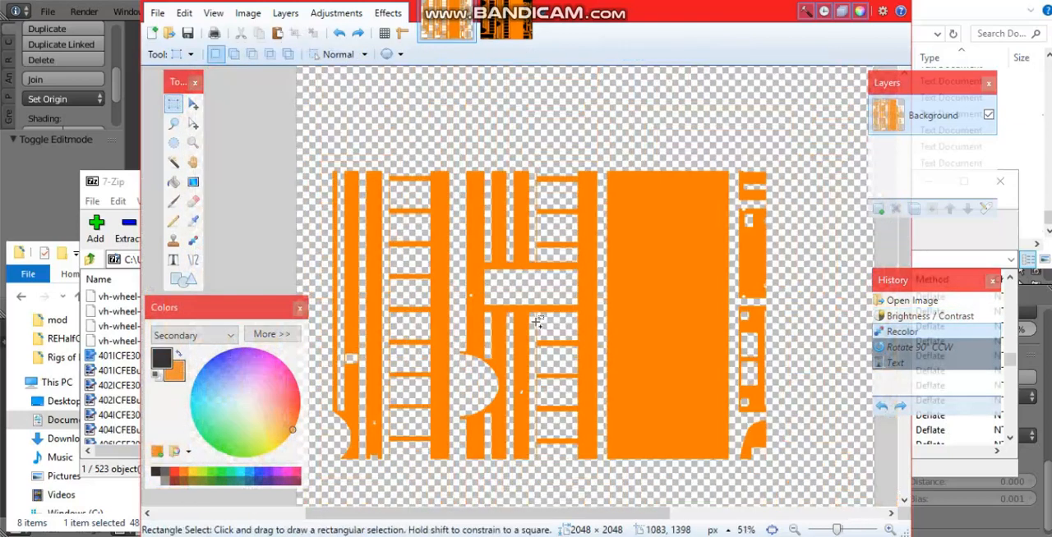
pyautogui.keyDown('ctrl'); pyautogui.scroll(-2, 537, 323); pyautogui.keyUp('ctrl')
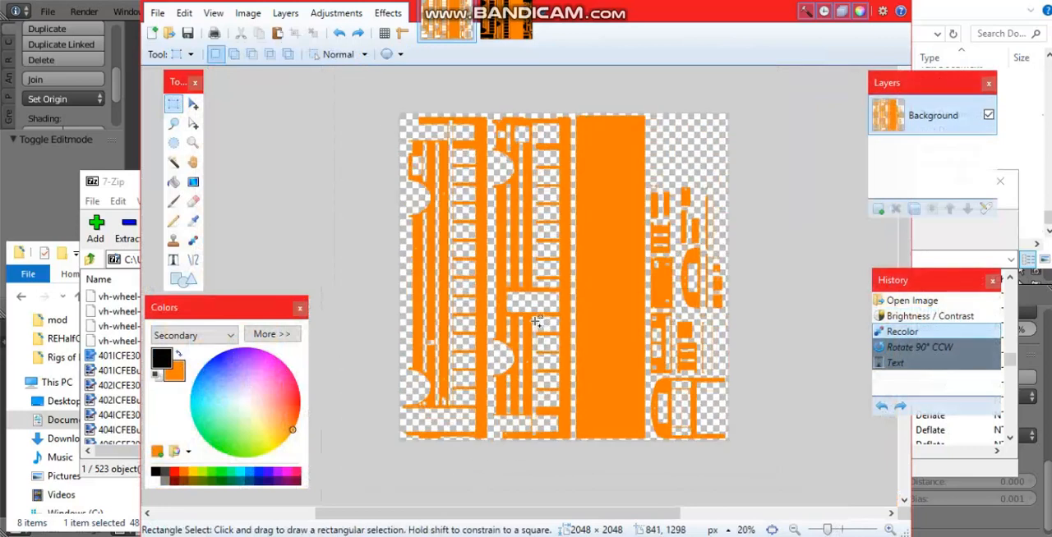
pyautogui.hotkey('ctrl', 's')
pyautogui.click(649, 397)
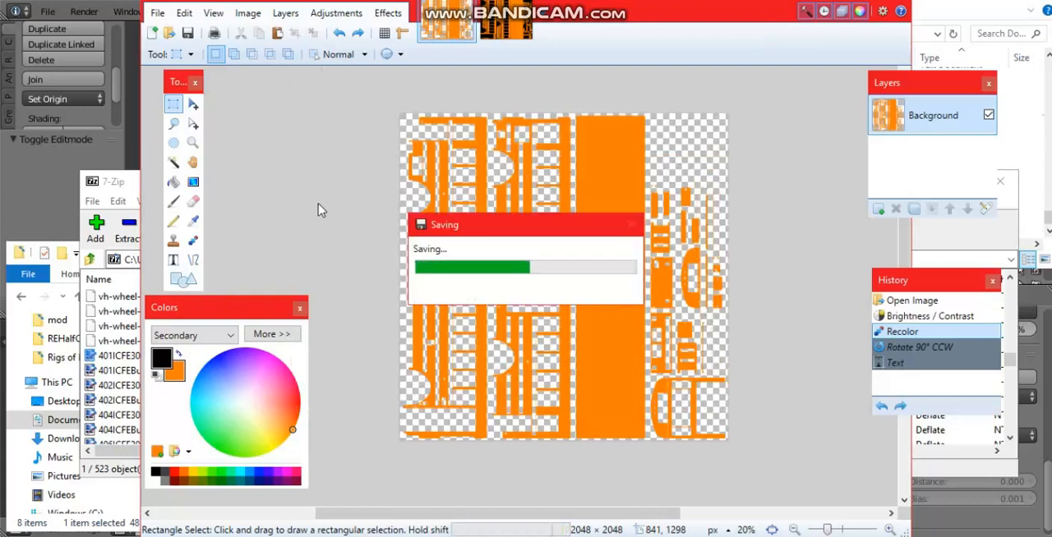
# Step: Switch to Blender, enlarge the 3D view and enter Edit Mode on the PhotonRE_BodyBake mesh
pyautogui.click(47, 220)
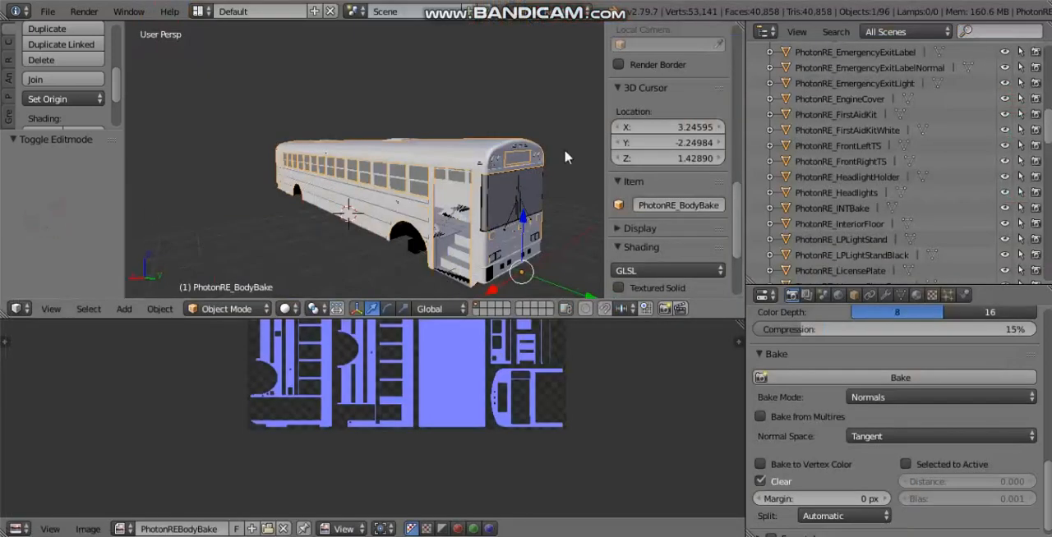
pyautogui.moveTo(454, 182); pyautogui.dragTo(450, 212, button='middle')
pyautogui.moveTo(639, 320); pyautogui.dragTo(640, 357)
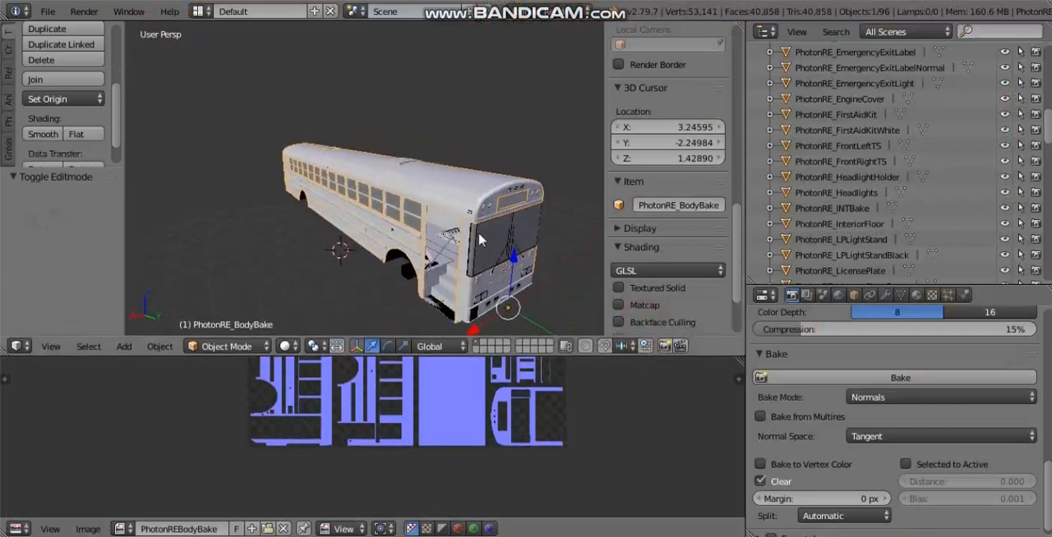
pyautogui.press('Tab')
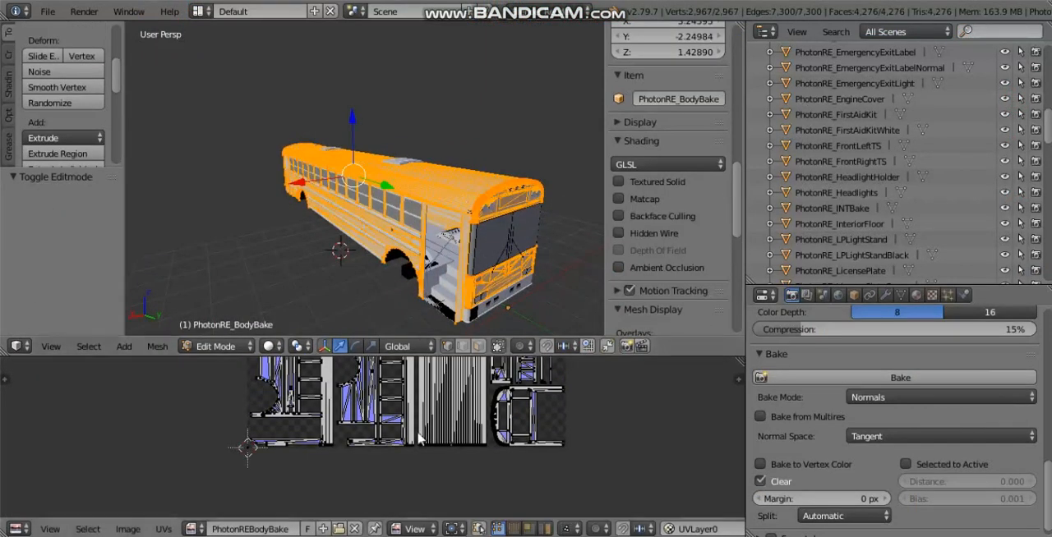
# Step: Unlink the old bake image from the UV layout and open PhotonREBodyBake.png from the Documents folder instead
pyautogui.click(354, 529)
pyautogui.click(282, 529)
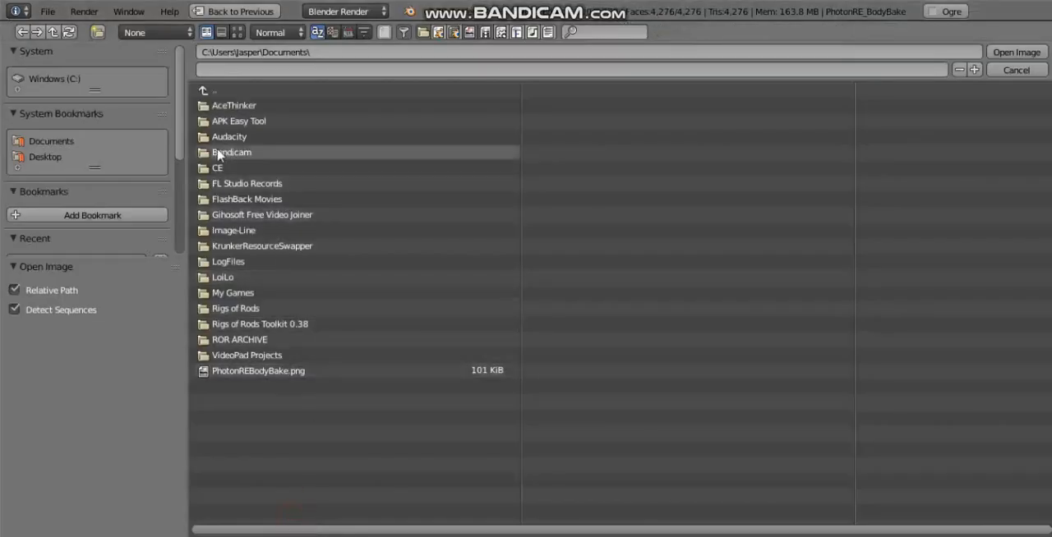
pyautogui.click(228, 374)
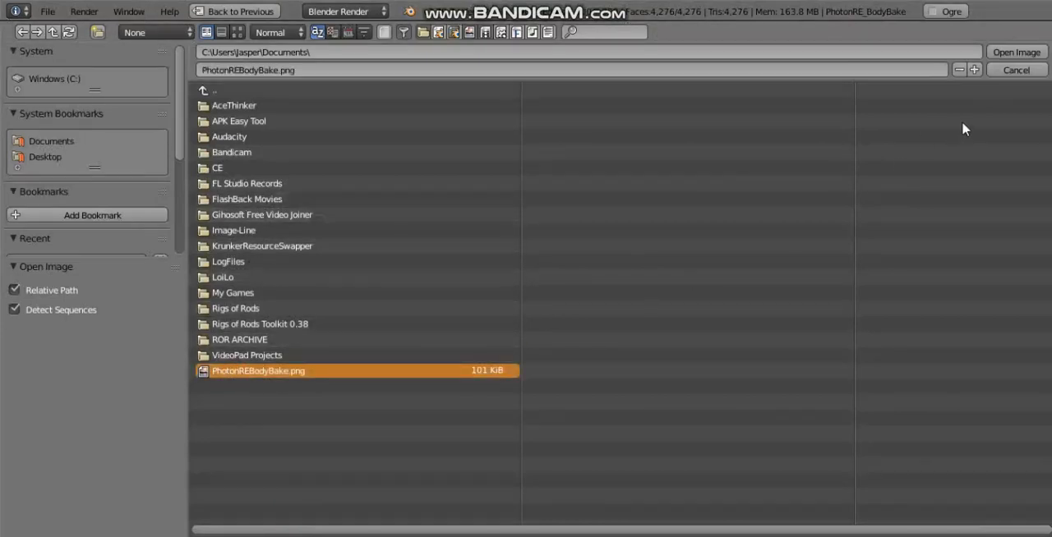
pyautogui.click(1015, 52)
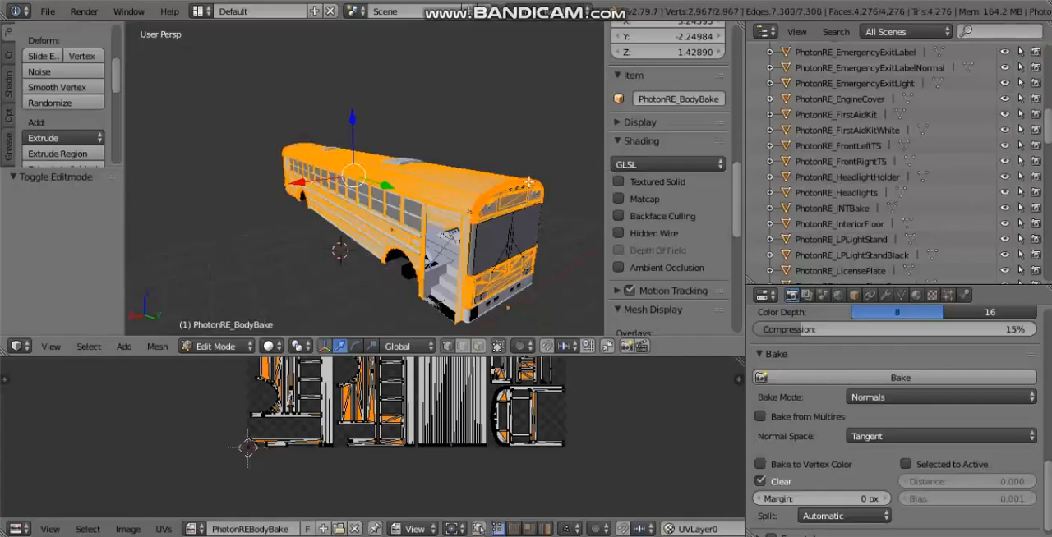
# Step: Return to Object Mode and enable Textured Solid shading in the 3D view
pyautogui.press('Tab')
pyautogui.moveTo(501, 241); pyautogui.dragTo(649, 260, button='middle')
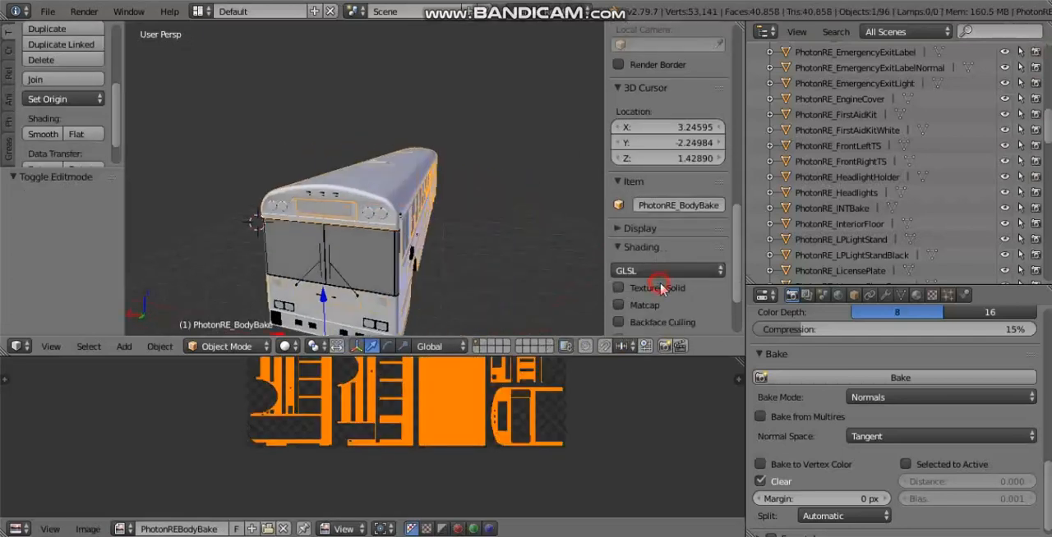
pyautogui.click(661, 287)
# Step: Examine the orange texture on the bus body from both sides and close up along the rails and windows
pyautogui.moveTo(351, 207); pyautogui.dragTo(522, 204, button='middle')
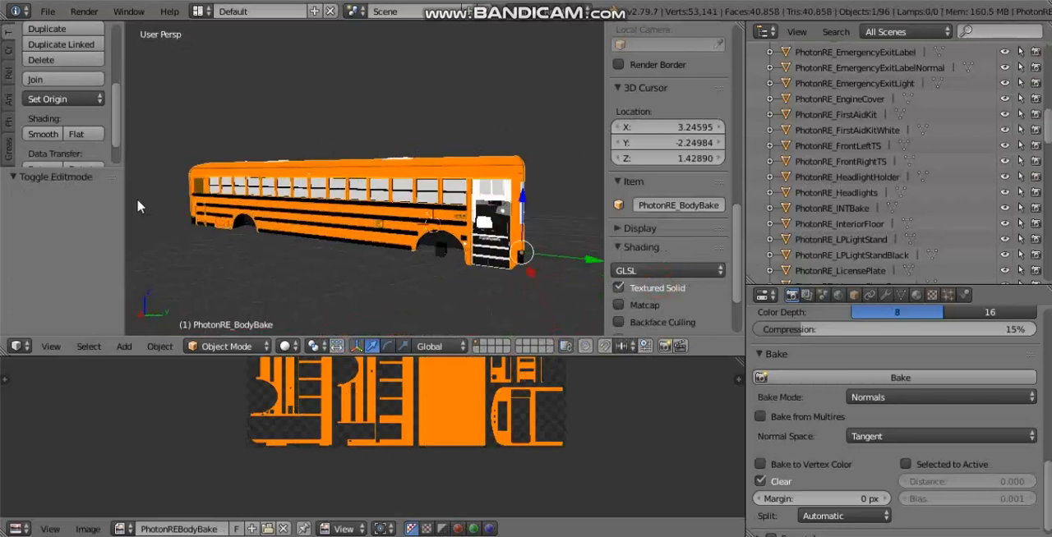
pyautogui.moveTo(136, 198); pyautogui.dragTo(314, 203, button='middle')
pyautogui.moveTo(264, 230); pyautogui.dragTo(410, 179, button='middle')
pyautogui.moveTo(487, 204); pyautogui.dragTo(399, 202, button='middle')
pyautogui.scroll(3, 392, 173)
pyautogui.moveTo(388, 146); pyautogui.dragTo(395, 166, button='middle')
pyautogui.scroll(2, 388, 177)
pyautogui.scroll(2, 354, 238)
pyautogui.scroll(-3, 396, 166)
pyautogui.moveTo(460, 177); pyautogui.dragTo(403, 190, button='middle')
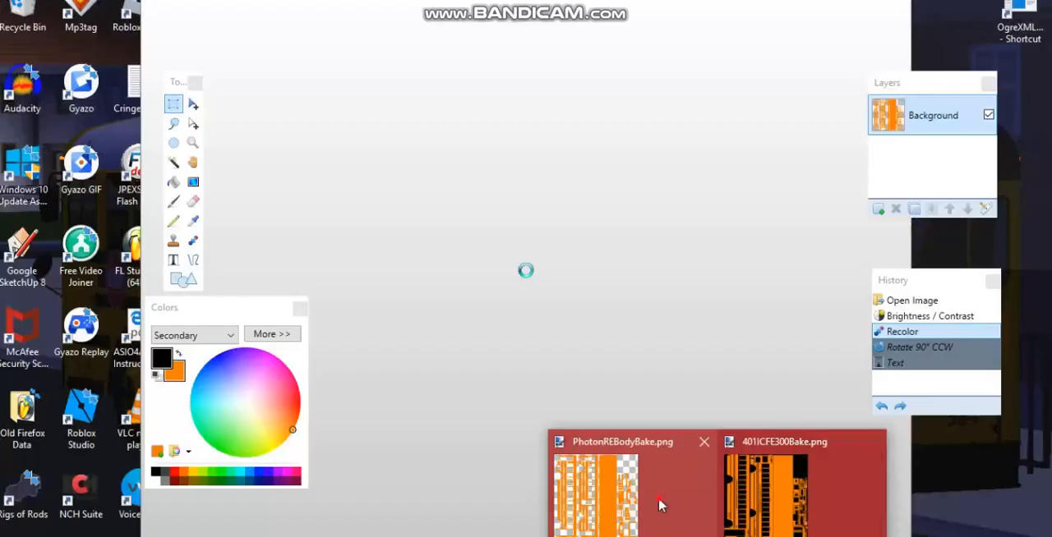
# Step: Switch to paint.net, add a new layer beneath the Background of PhotonREBodyBake.png and flood-fill it with the secondary orange
pyautogui.click(658, 497)
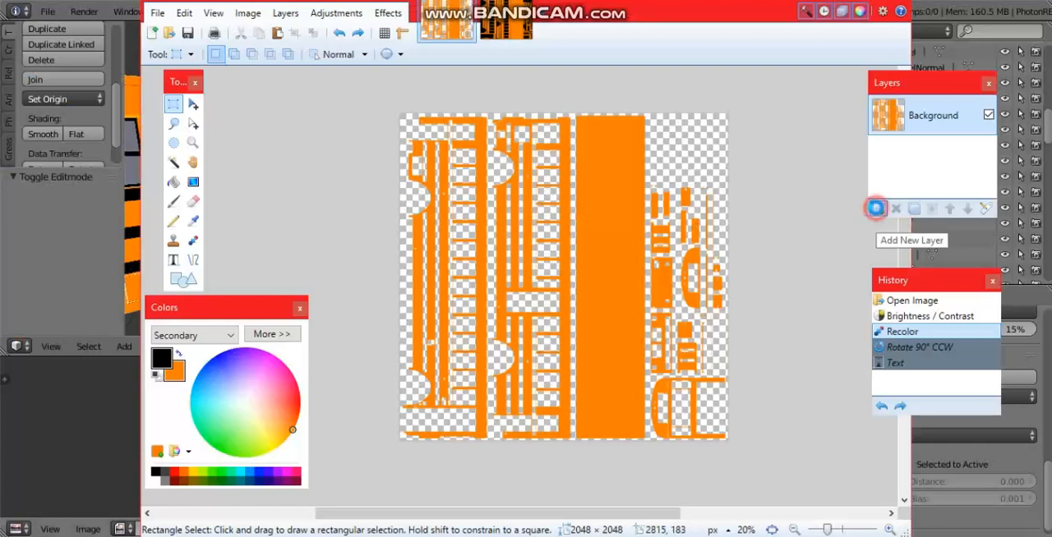
pyautogui.click(878, 210)
pyautogui.moveTo(910, 172); pyautogui.dragTo(910, 175)
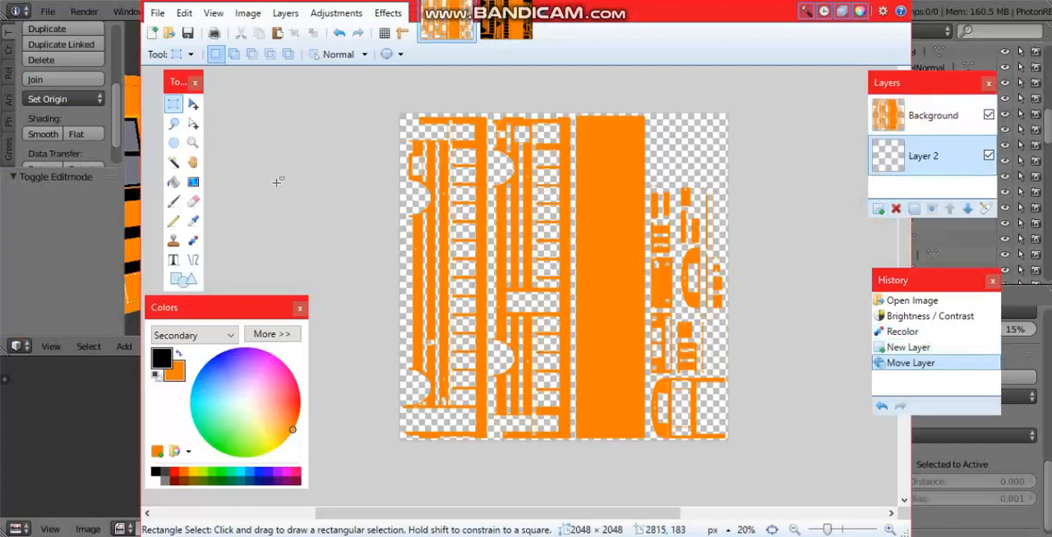
pyautogui.click(174, 182)
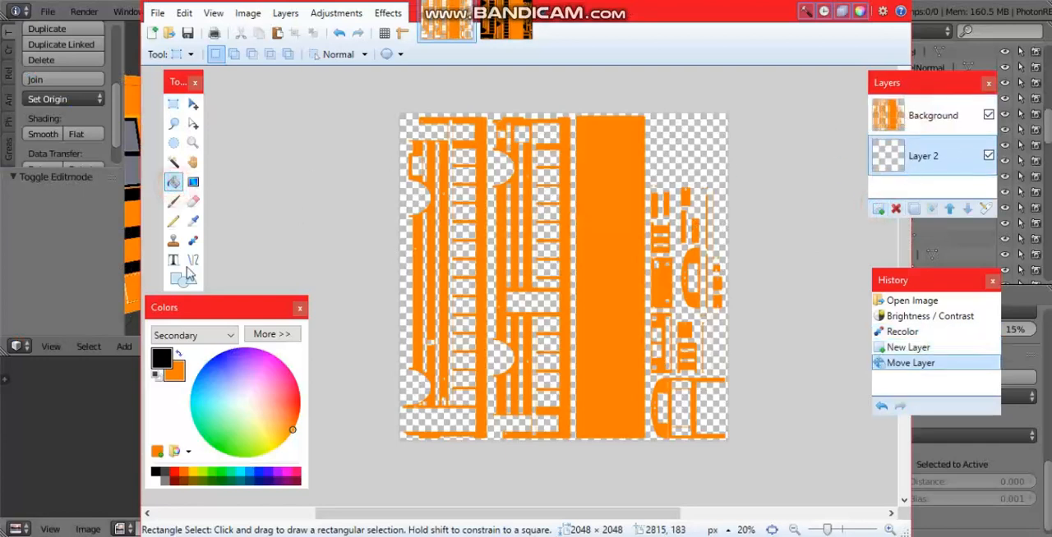
pyautogui.click(661, 155)
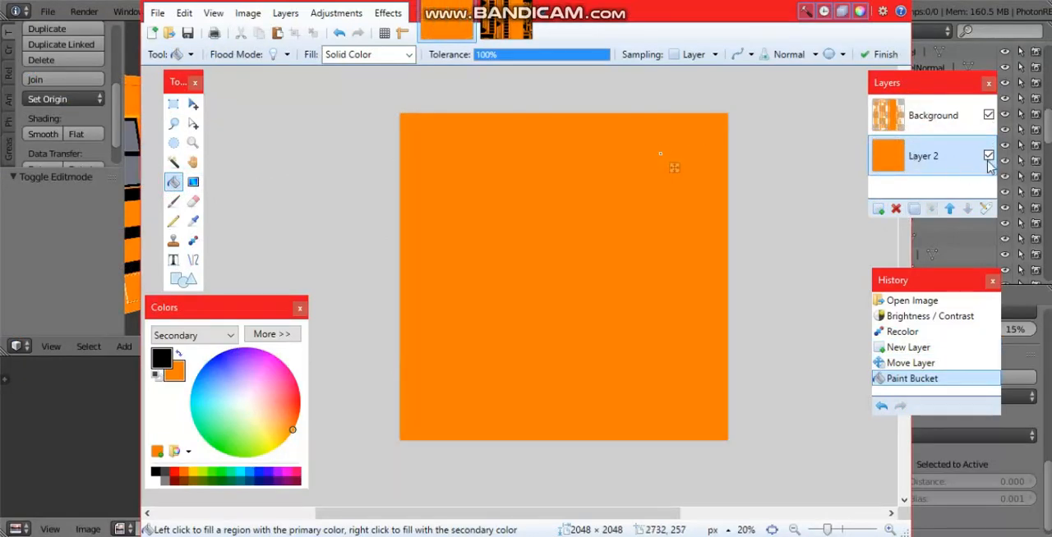
# Step: Compare the body texture with the orange Layer 2 hidden and shown, and flatten the image into a single layer
pyautogui.click(989, 156)
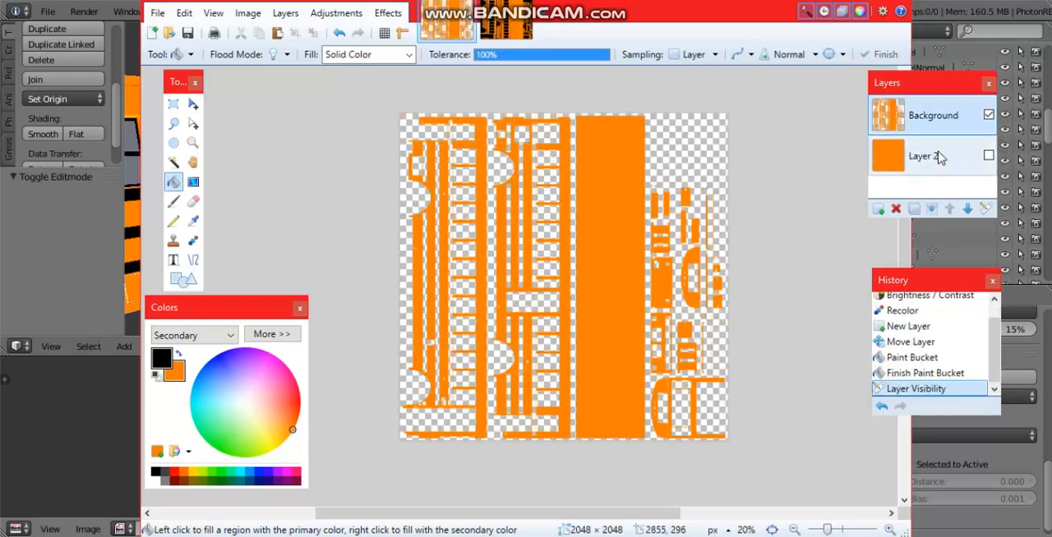
pyautogui.click(989, 157)
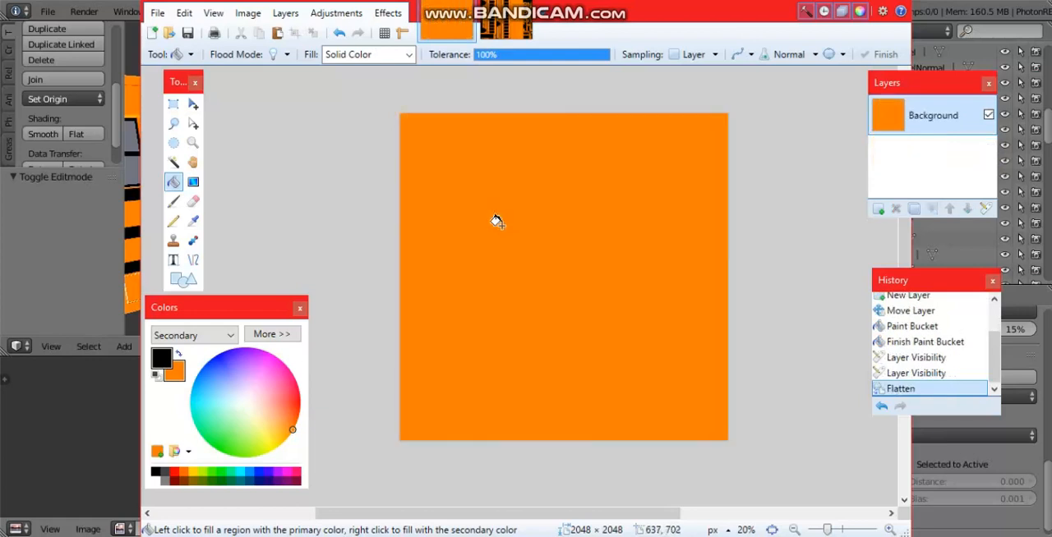
# Step: Switch to Blender, unlink the old image from the body's UV layout and open the updated PhotonREBodyBake.png from Documents
pyautogui.click(62, 262)
pyautogui.moveTo(438, 201); pyautogui.dragTo(426, 226, button='middle')
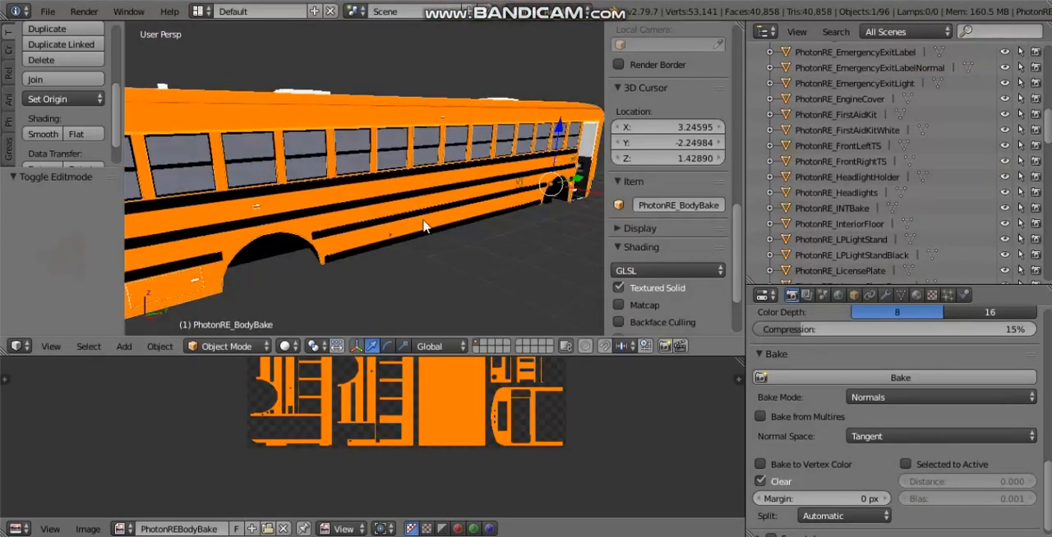
pyautogui.press('Tab')
pyautogui.click(349, 529)
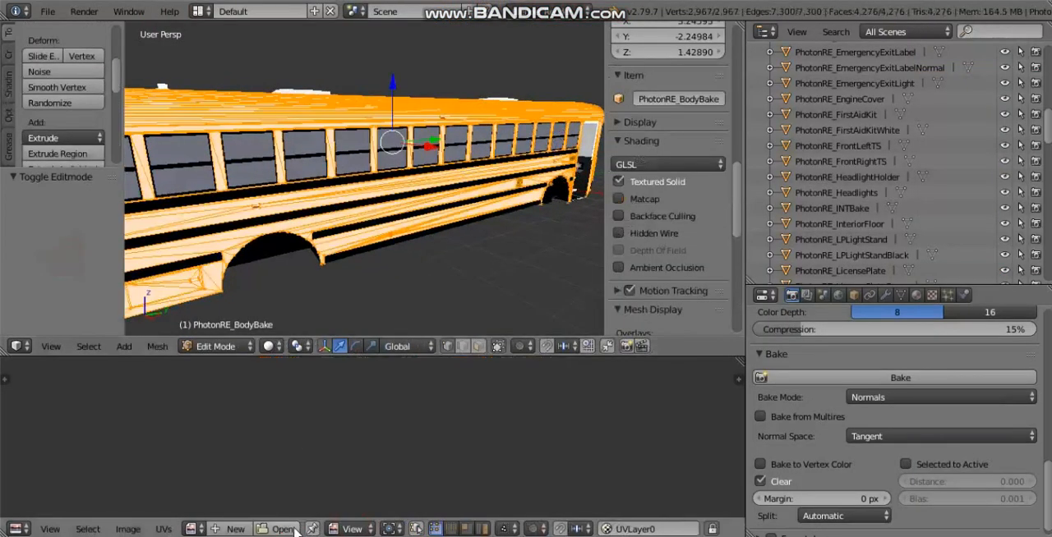
pyautogui.click(279, 529)
pyautogui.click(246, 372)
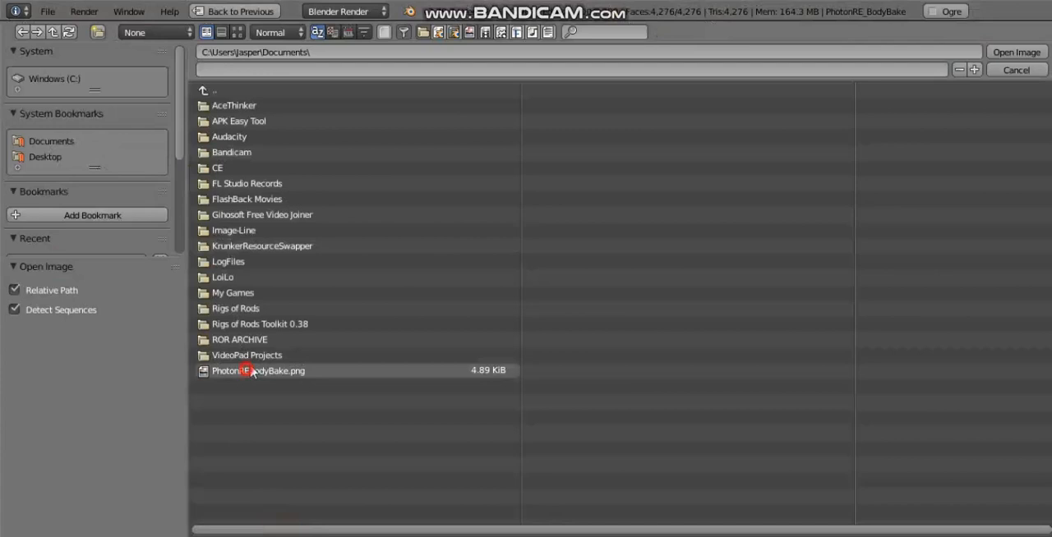
pyautogui.click(1016, 52)
pyautogui.press('Tab')
# Step: Examine the solid orange texture on the bus roof, edges and sides, and view the whole image in the image editor
pyautogui.moveTo(530, 169); pyautogui.dragTo(378, 71, button='middle')
pyautogui.moveTo(364, 151); pyautogui.dragTo(403, 90, button='middle')
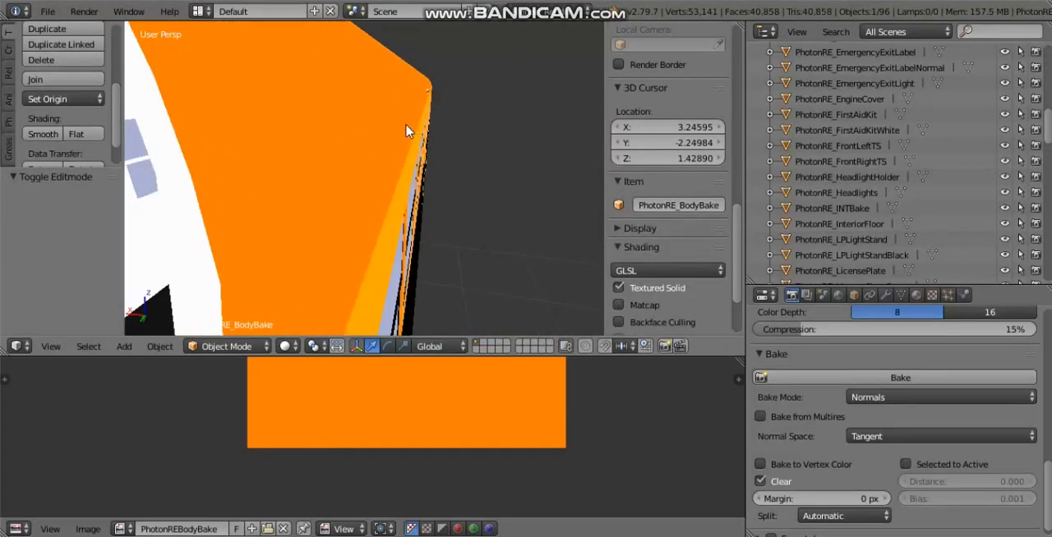
pyautogui.moveTo(408, 129); pyautogui.dragTo(323, 140, button='middle')
pyautogui.scroll(-1, 323, 139)
pyautogui.moveTo(407, 457); pyautogui.dragTo(424, 477, button='middle')
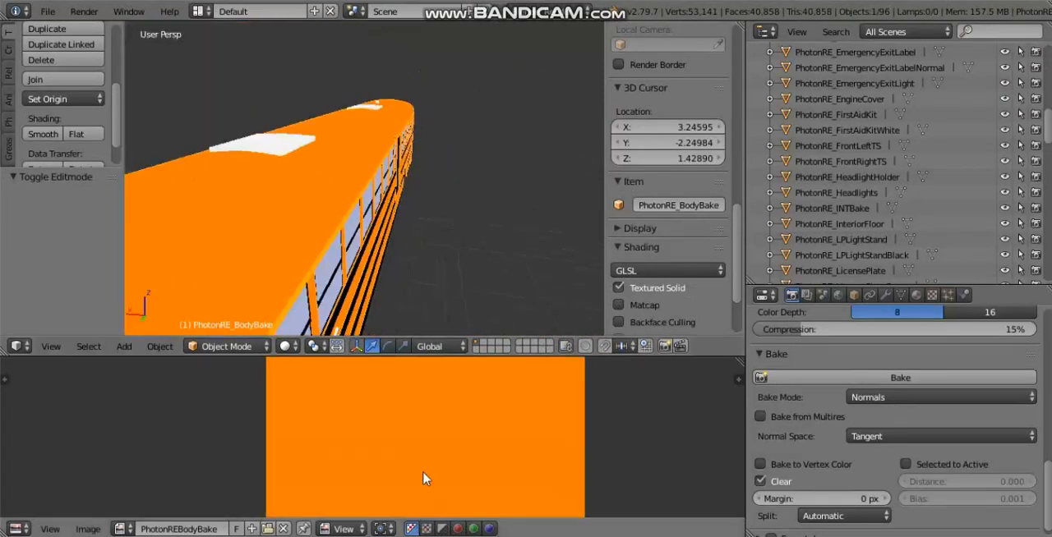
pyautogui.scroll(-4, 378, 427)
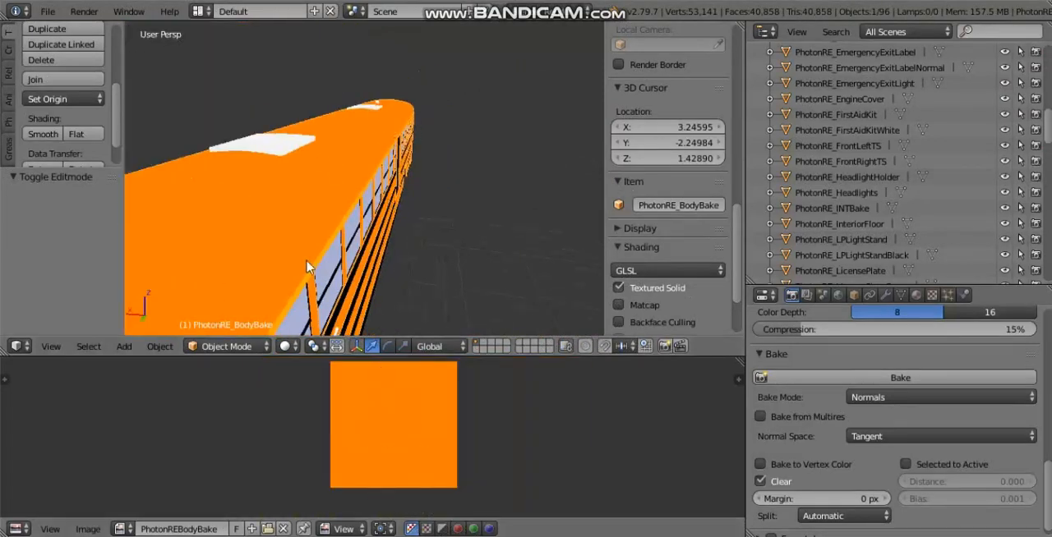
pyautogui.moveTo(371, 277); pyautogui.dragTo(349, 175, button='middle')
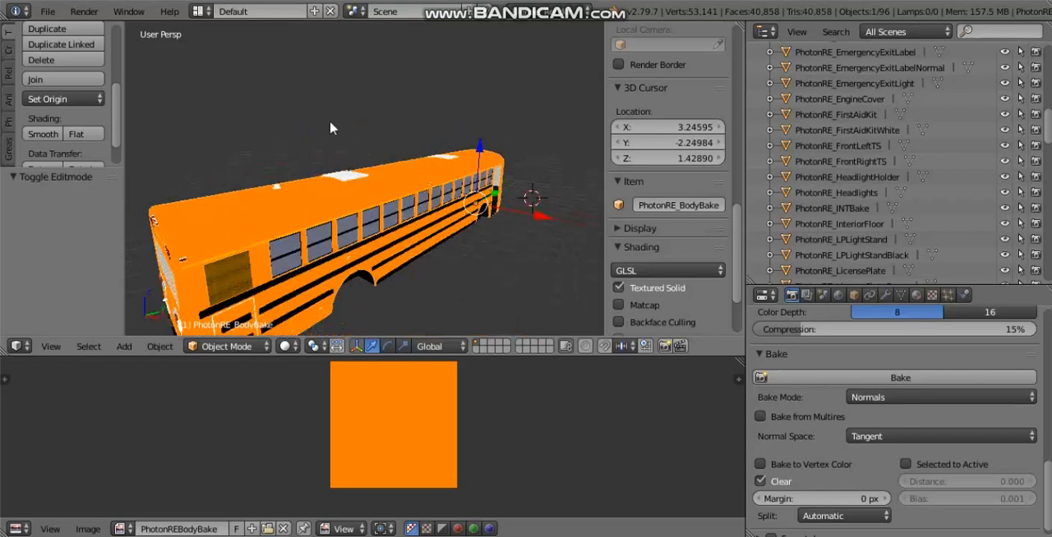
pyautogui.moveTo(568, 261); pyautogui.dragTo(427, 288, button='middle')
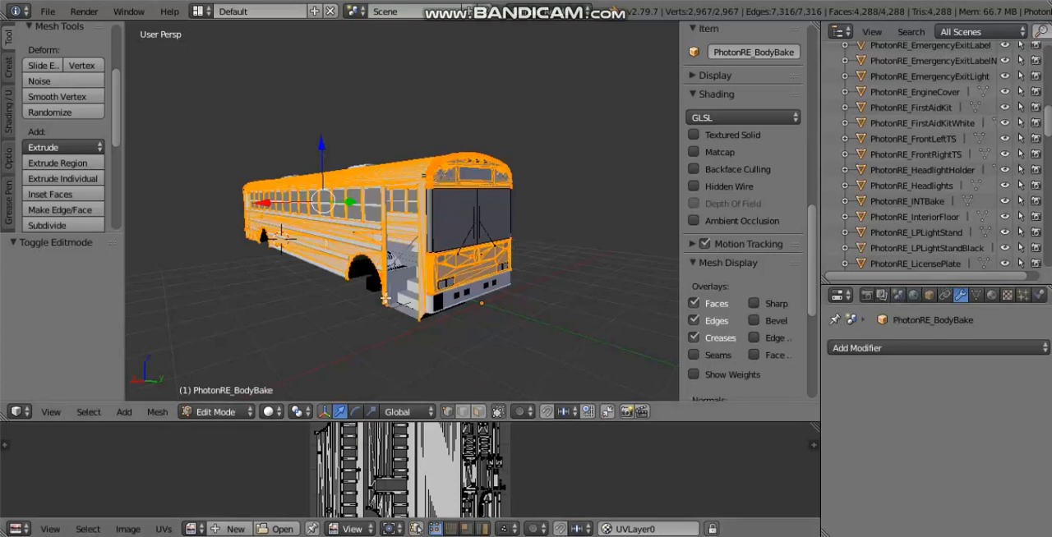
# Step: Enlarge the UV editor area to show the bus body's full UV layout
pyautogui.moveTo(692, 422); pyautogui.dragTo(699, 278)
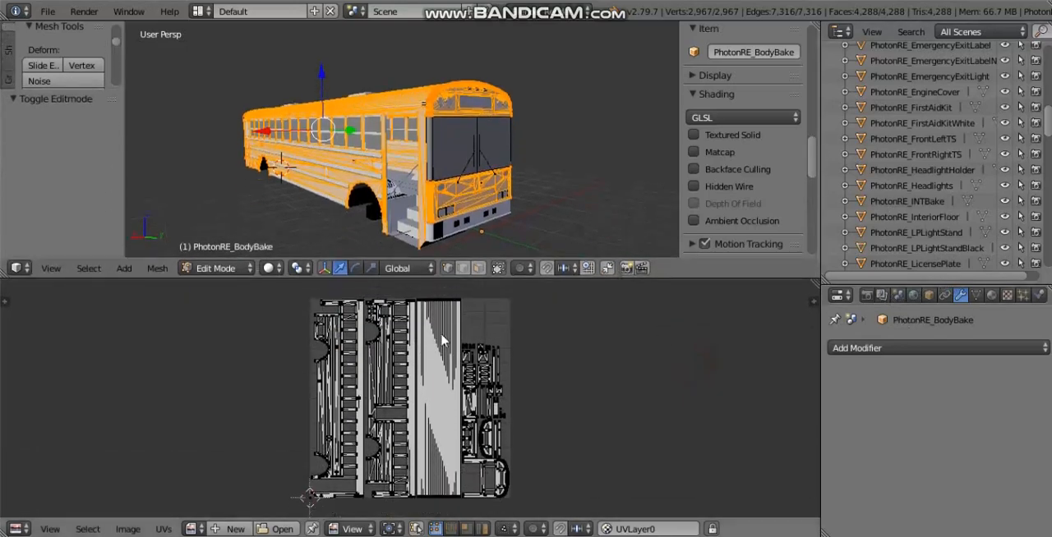
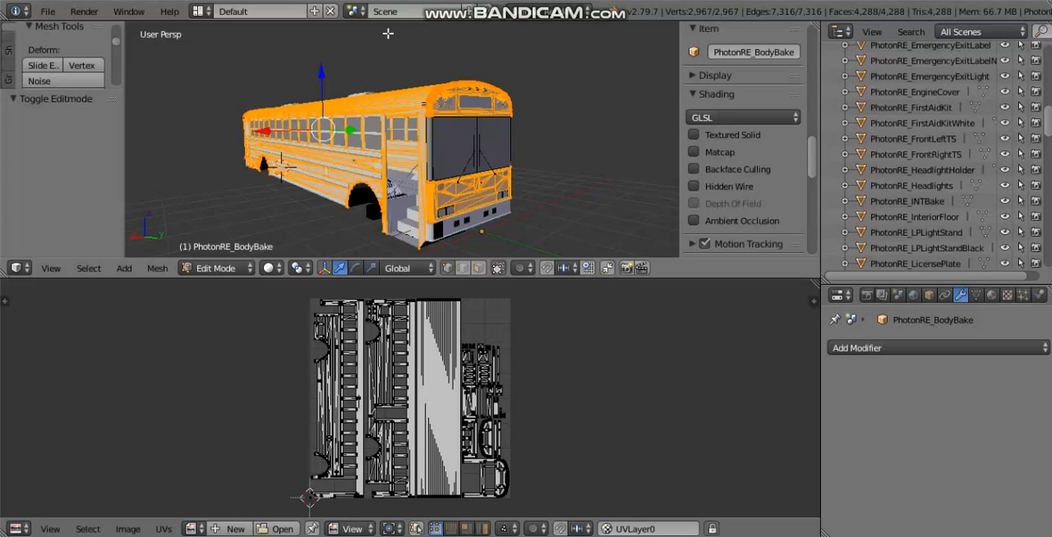
# Step: Return the bus body to Object Mode and examine its side panels, wheel arch, door and front
pyautogui.moveTo(378, 168); pyautogui.dragTo(583, 145, button='middle')
pyautogui.press('Tab')
pyautogui.scroll(8, 572, 167)
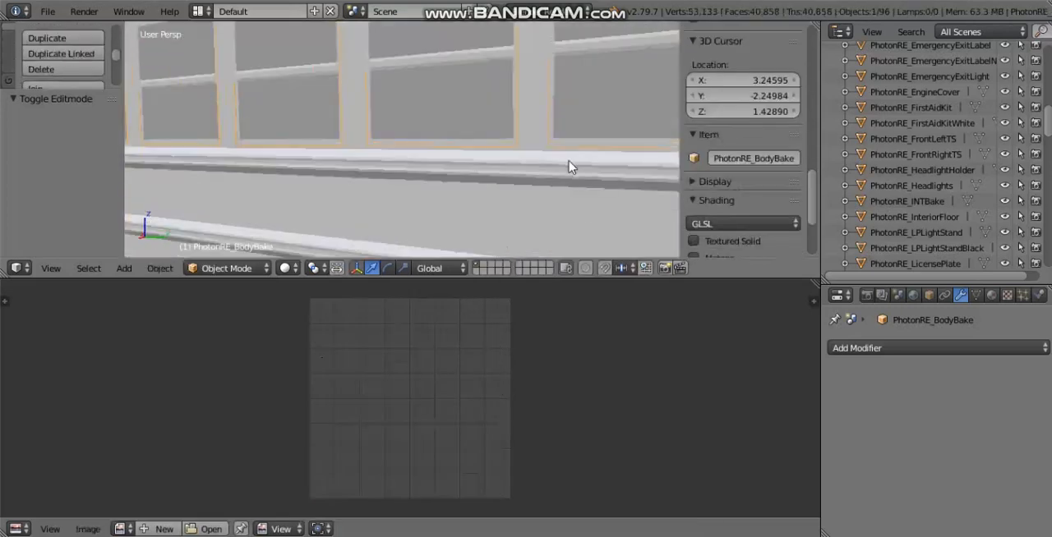
pyautogui.keyDown('shift'); pyautogui.moveTo(603, 202); pyautogui.dragTo(479, 168, button='middle'); pyautogui.keyUp('shift')
pyautogui.scroll(-2, 478, 176)
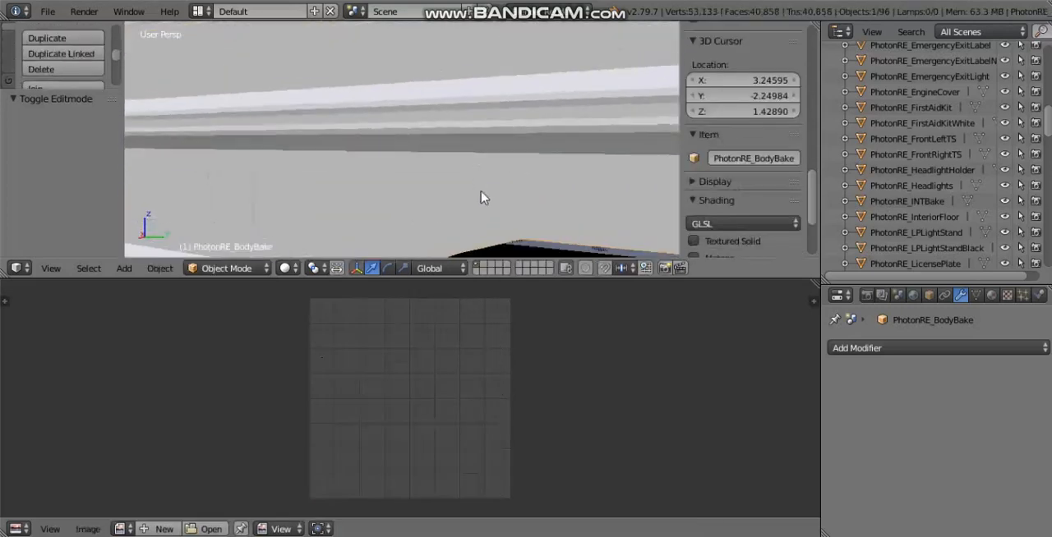
pyautogui.scroll(-5, 484, 172)
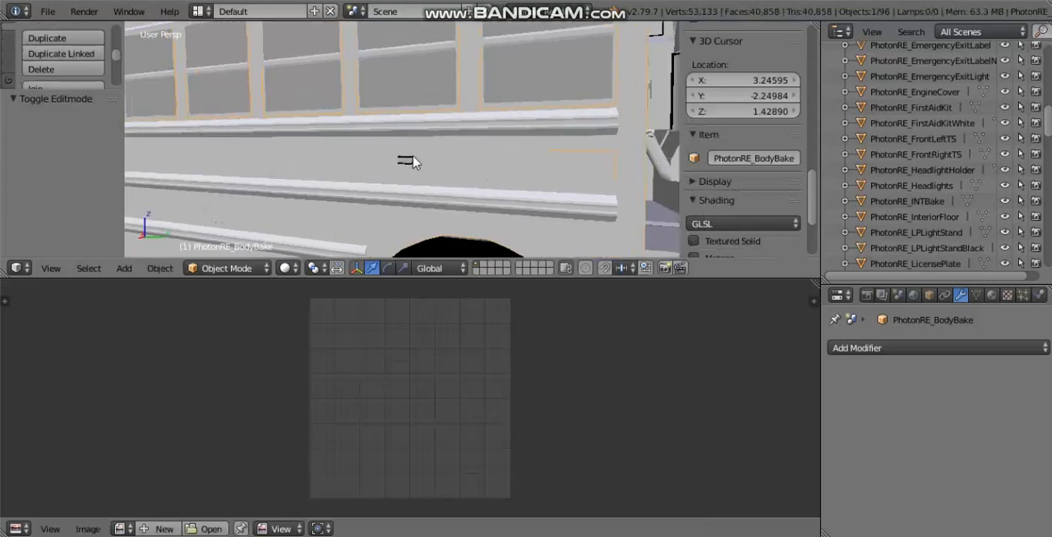
pyautogui.scroll(-6, 407, 156)
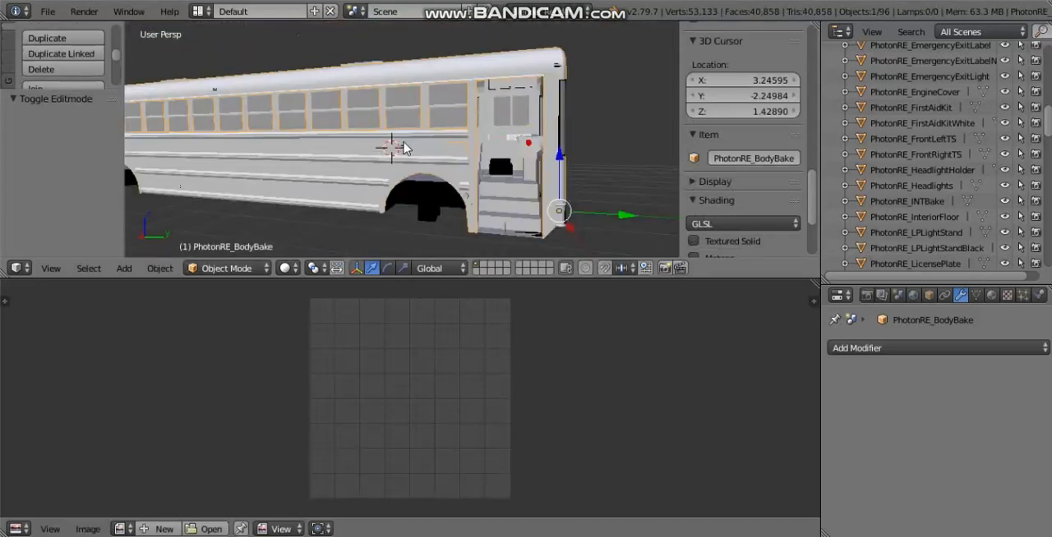
pyautogui.scroll(-3, 433, 129)
pyautogui.moveTo(390, 131); pyautogui.dragTo(368, 223, button='middle')
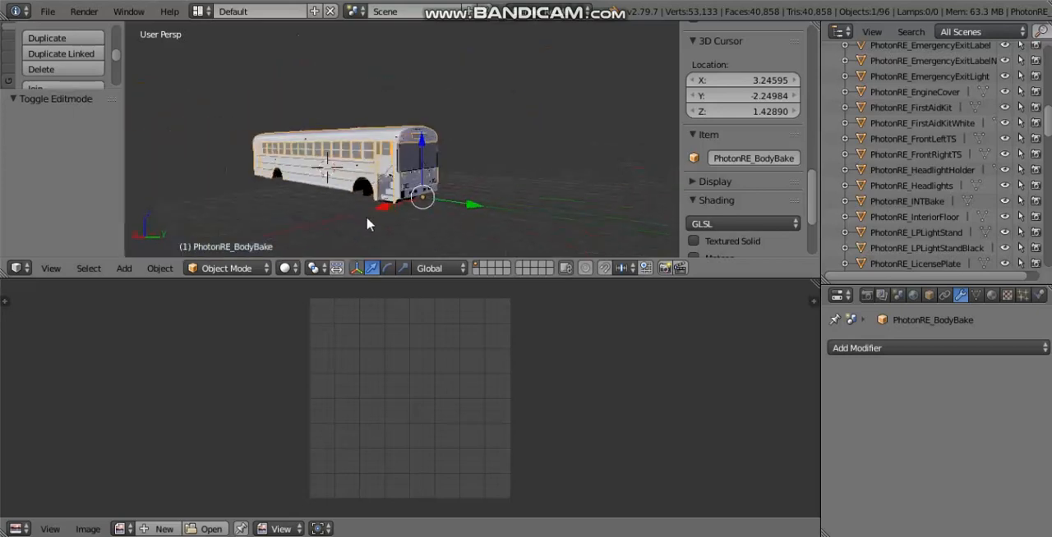
pyautogui.scroll(5, 368, 224)
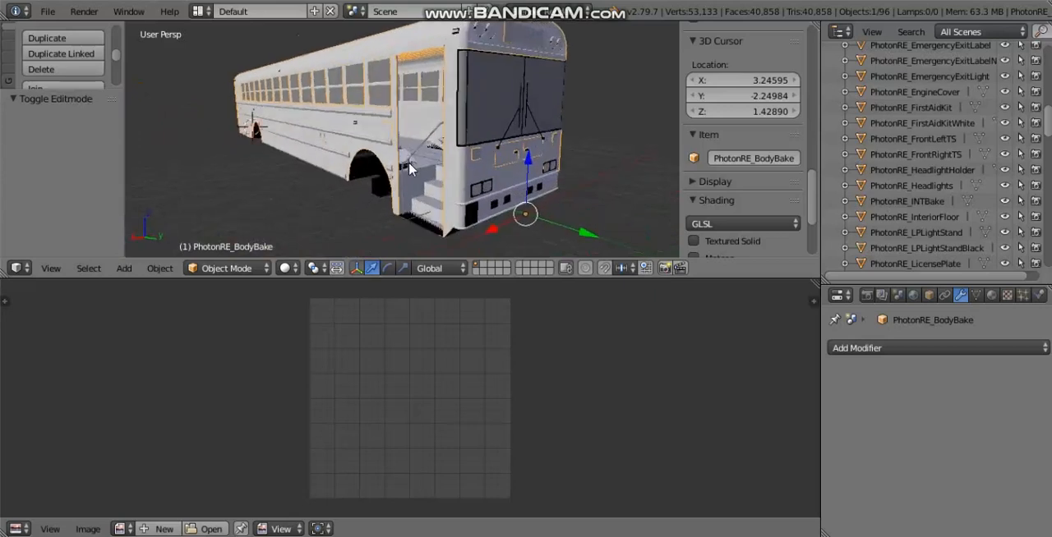
pyautogui.moveTo(487, 168); pyautogui.dragTo(482, 180, button='middle')
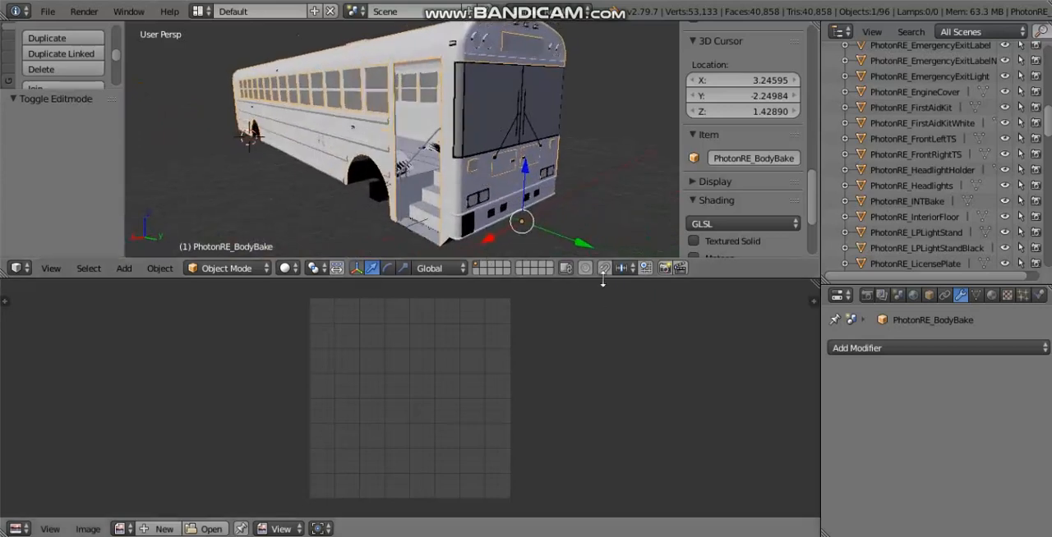
# Step: Enlarge the 3D view and the properties area, and enable world Ambient Occlusion with the Multiply blend mode
pyautogui.moveTo(603, 281); pyautogui.dragTo(614, 445)
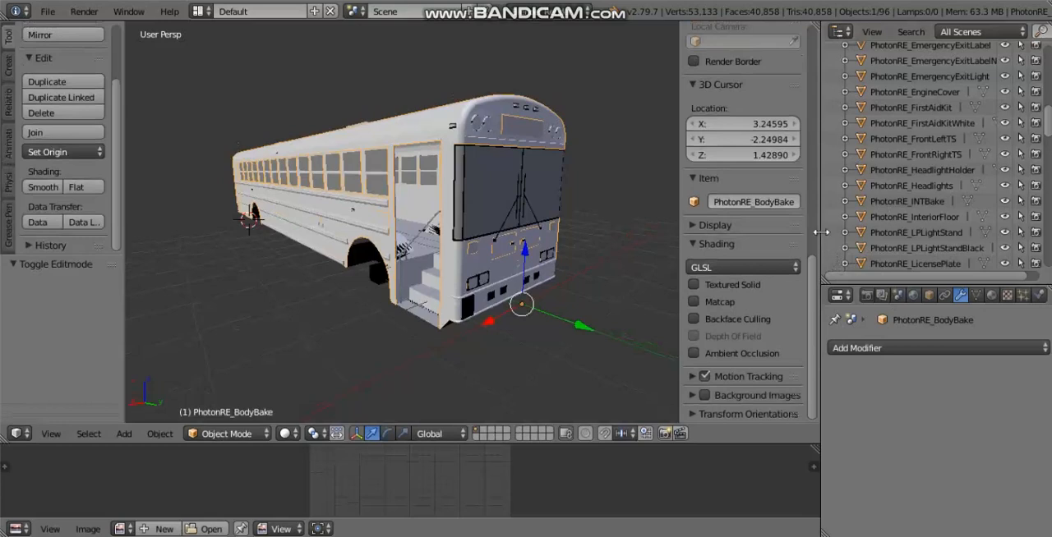
pyautogui.moveTo(821, 232); pyautogui.dragTo(778, 239)
pyautogui.click(870, 297)
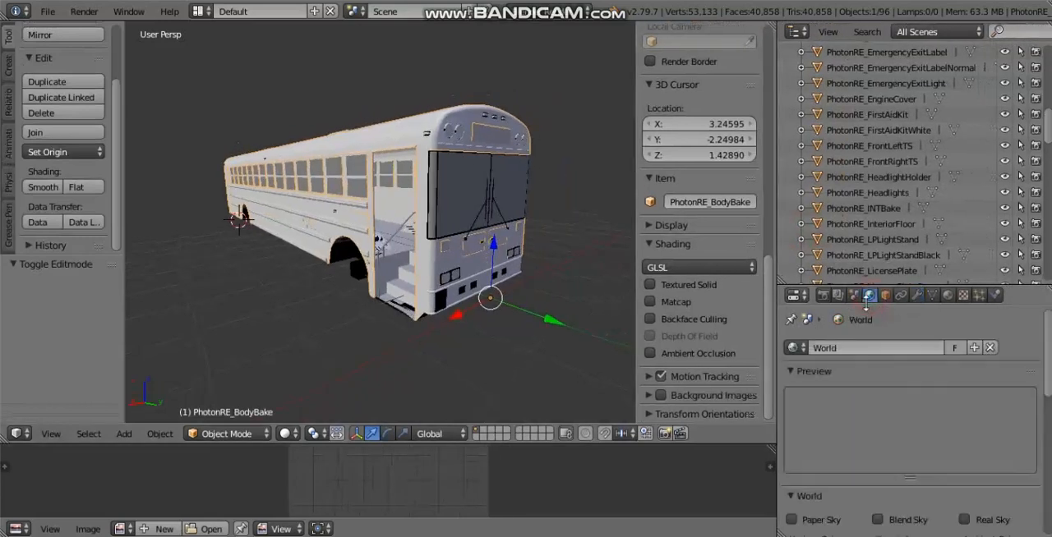
pyautogui.scroll(-5, 815, 368)
pyautogui.click(803, 348)
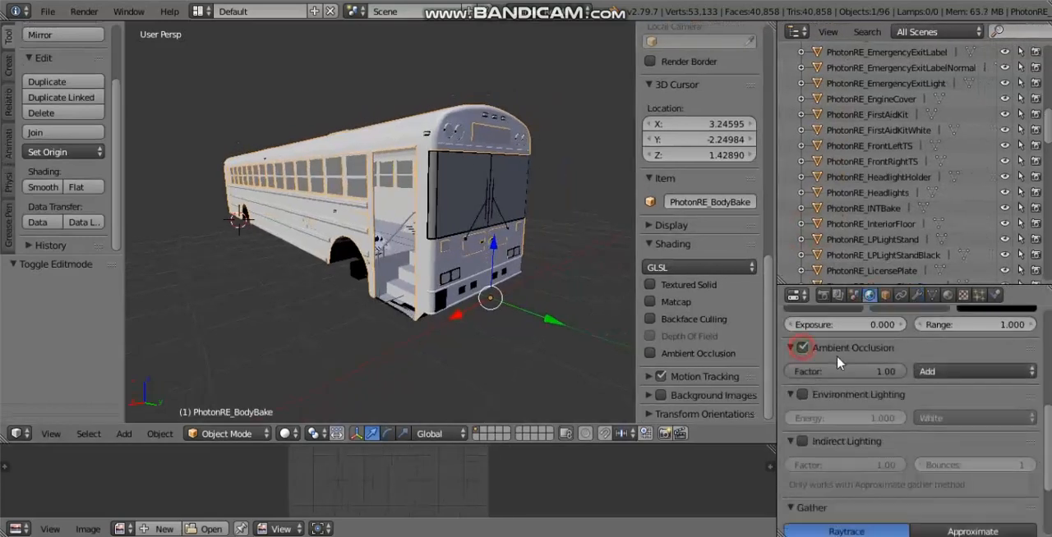
pyautogui.click(942, 384)
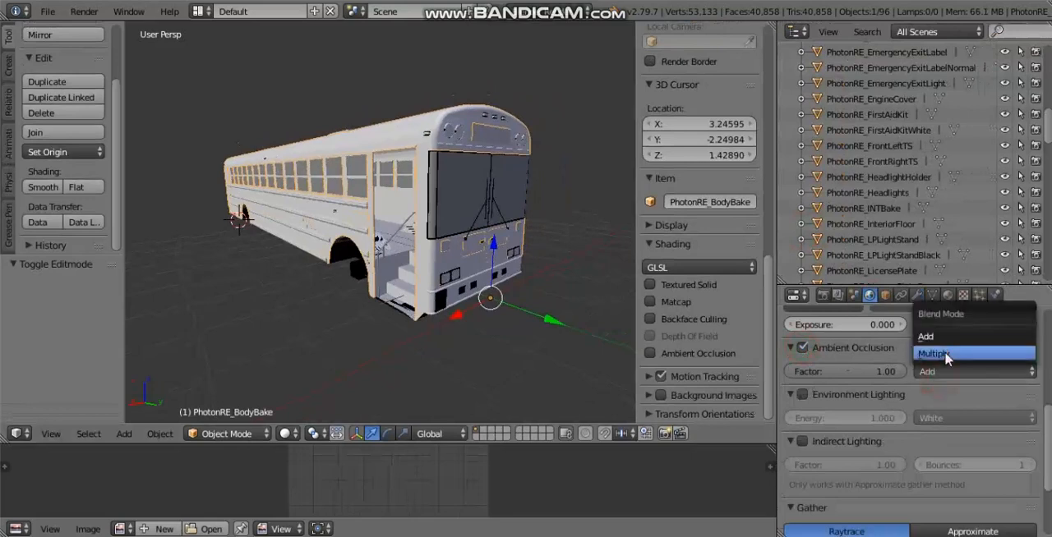
pyautogui.click(944, 354)
# Step: Set the world's raytrace gather sampling to 32 samples
pyautogui.scroll(-4, 891, 394)
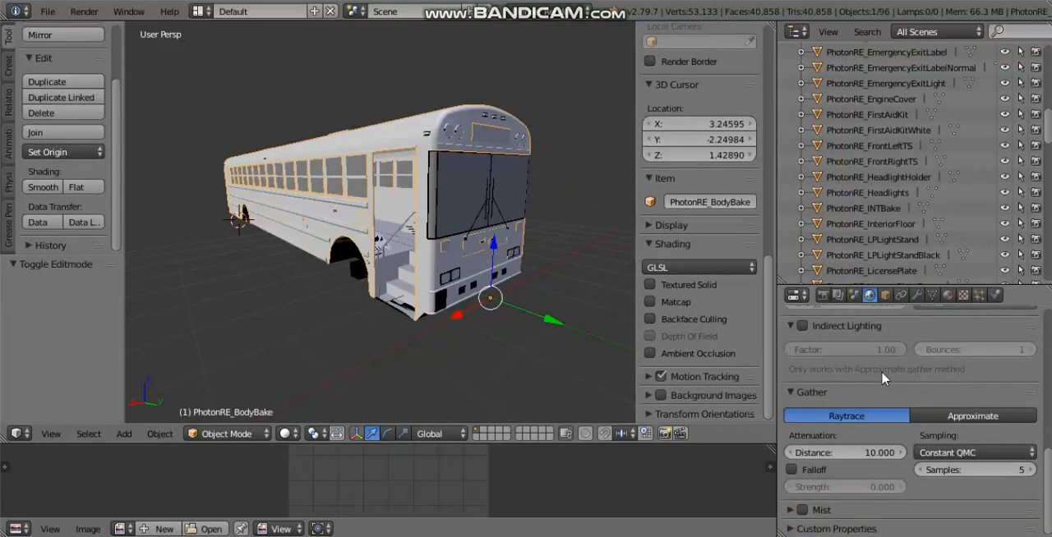
pyautogui.click(979, 468)
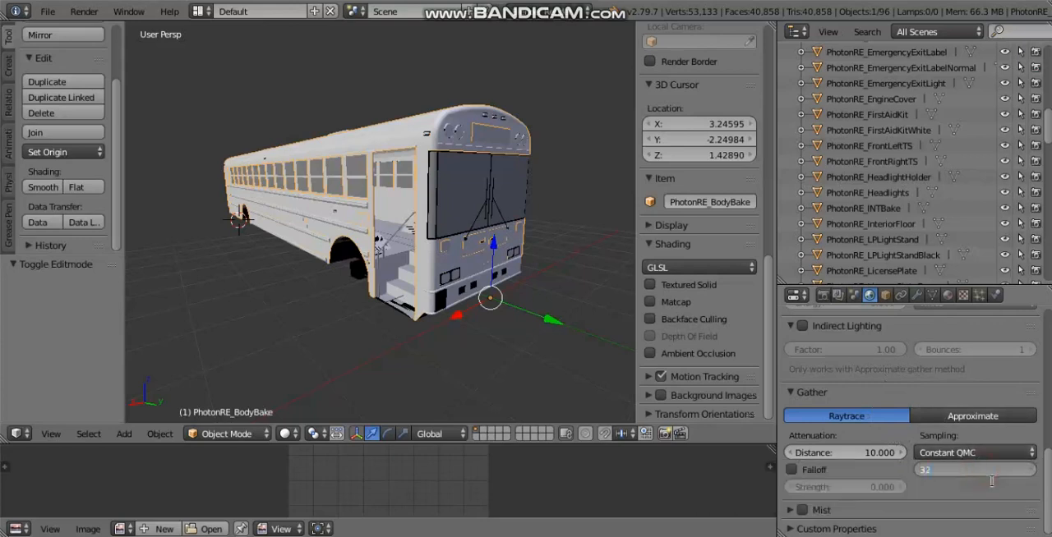
pyautogui.write('32')
pyautogui.press('Return')
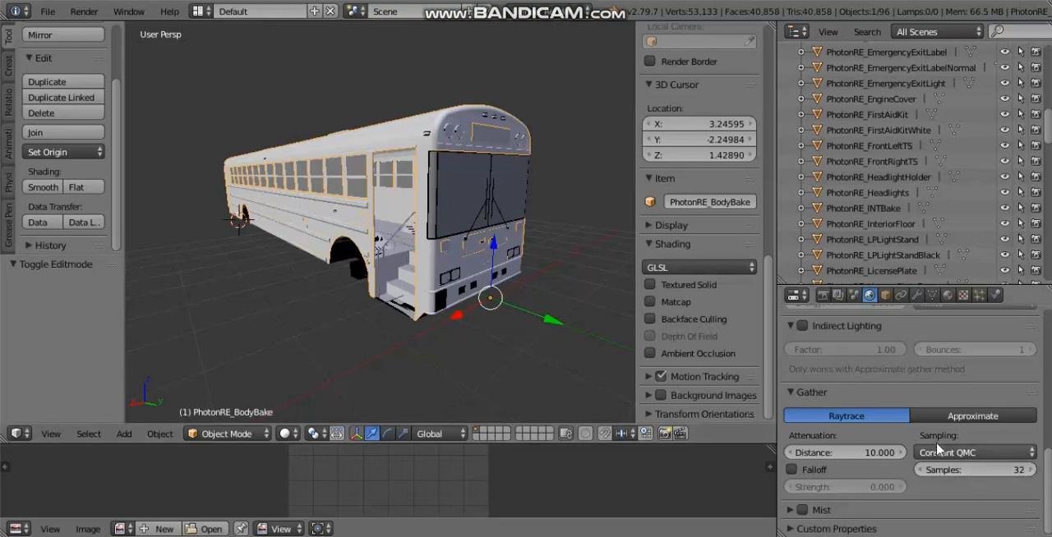
pyautogui.click(979, 465)
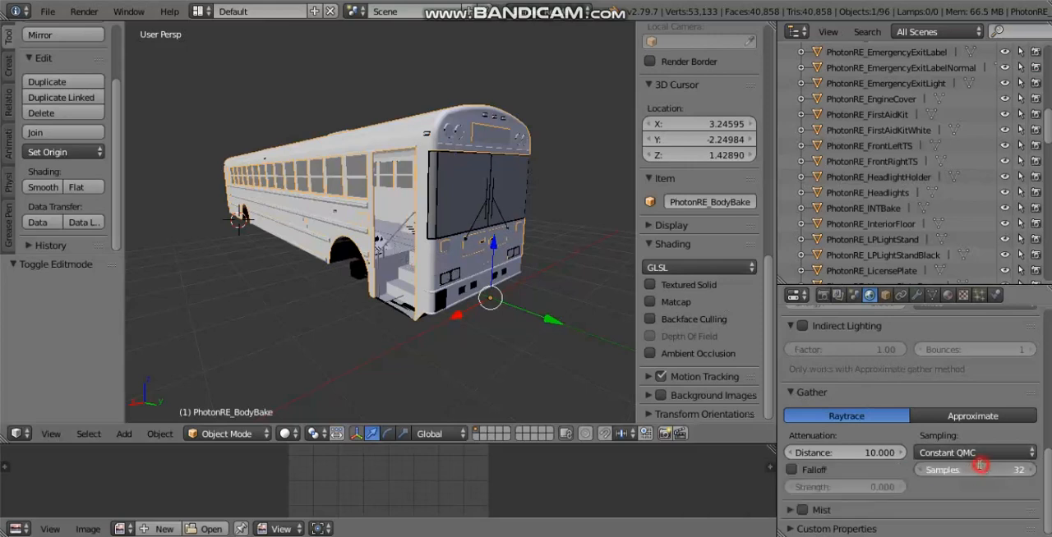
pyautogui.click(961, 497)
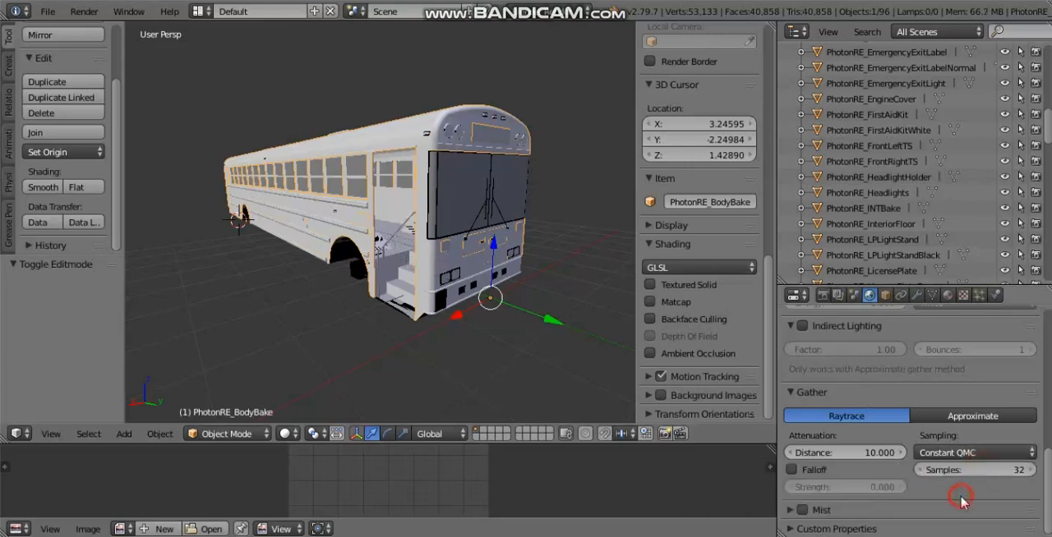
pyautogui.click(1005, 477)
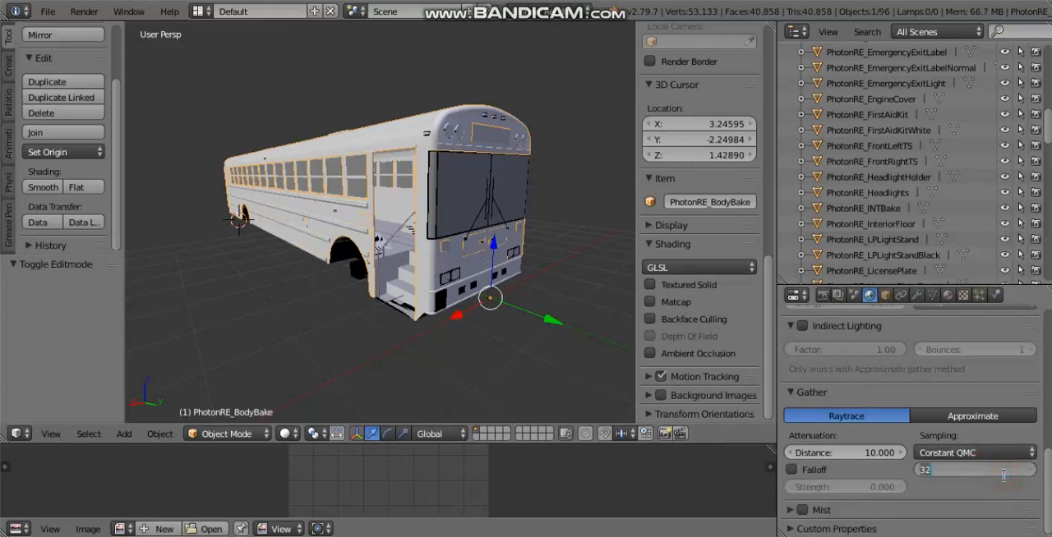
pyautogui.press('Return')
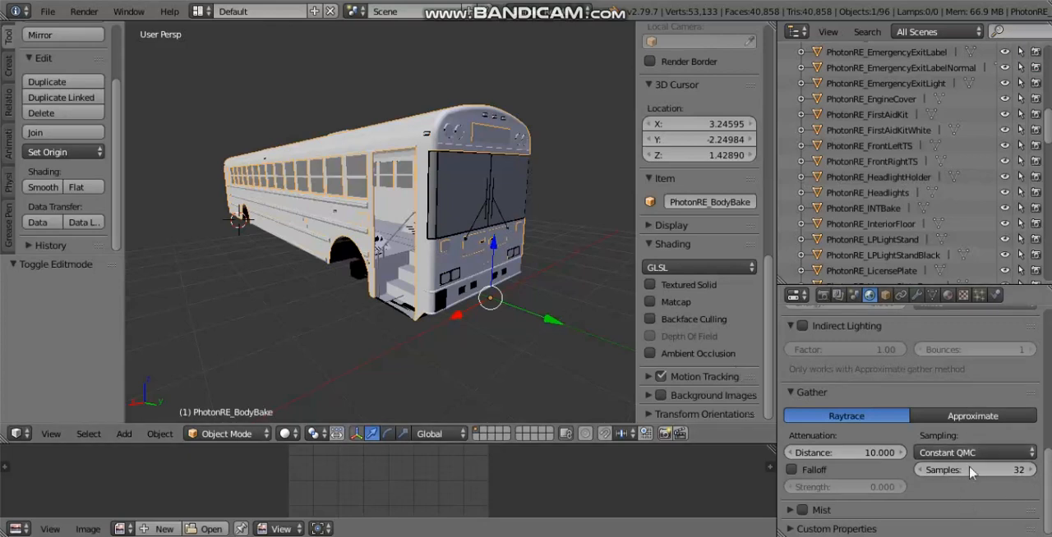
# Step: Set the bake mode to Ambient Occlusion in the scene's render settings
pyautogui.scroll(12, 863, 420)
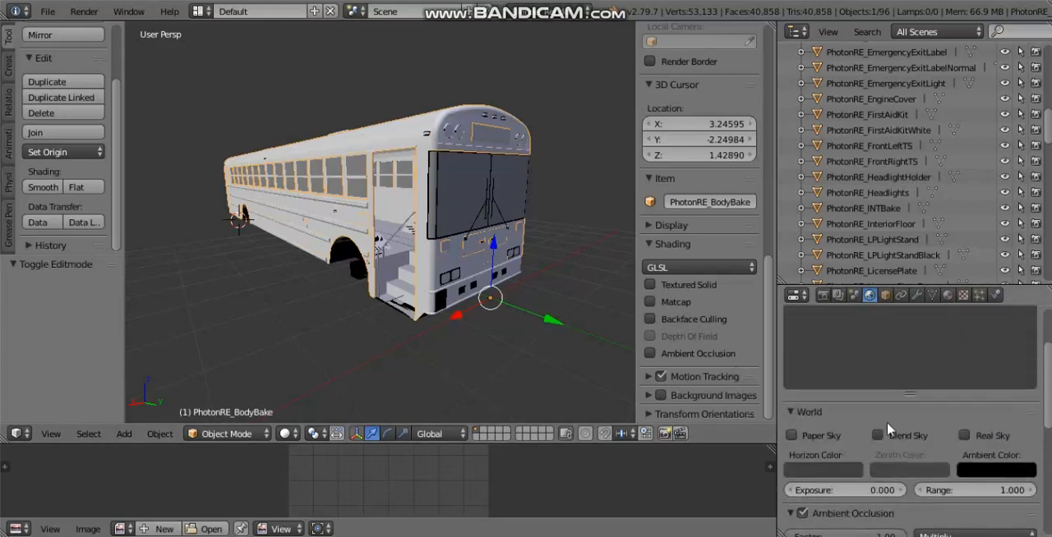
pyautogui.click(822, 296)
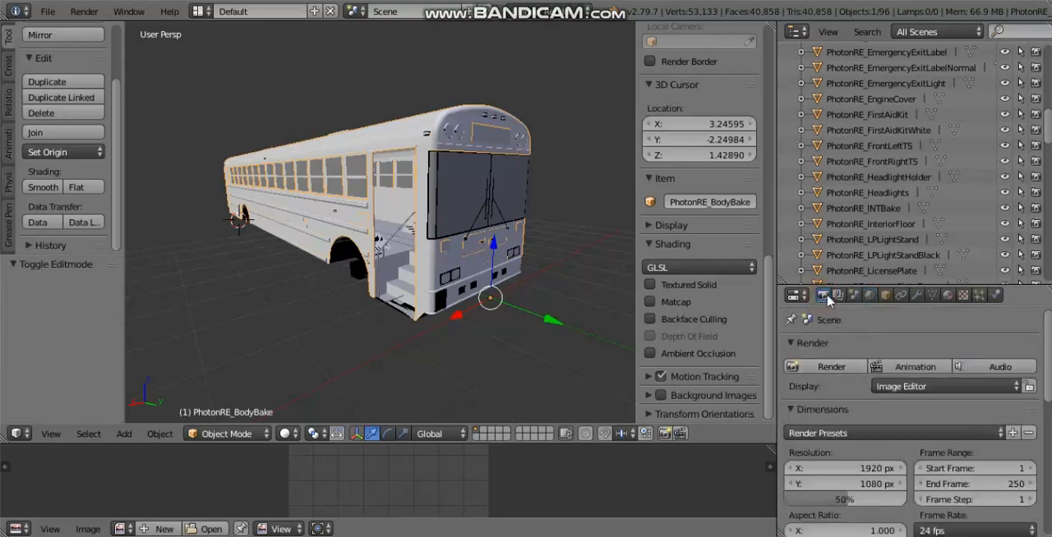
pyautogui.scroll(-9, 838, 395)
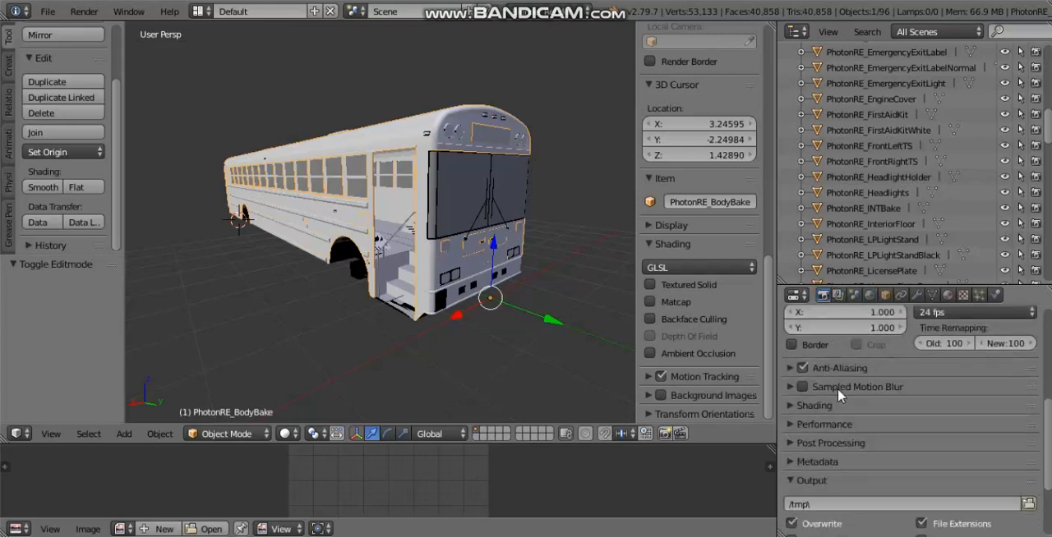
pyautogui.click(812, 510)
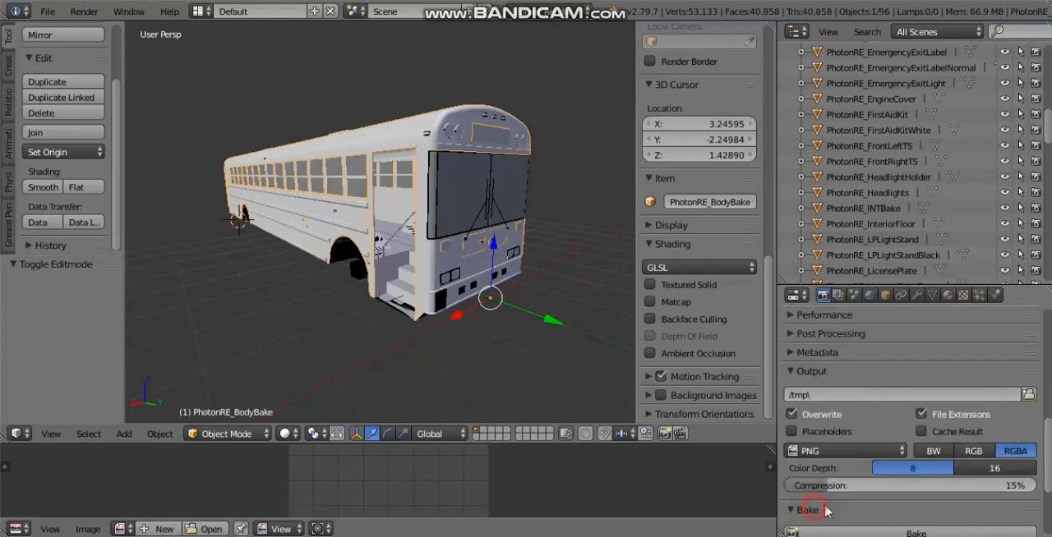
pyautogui.scroll(-5, 920, 433)
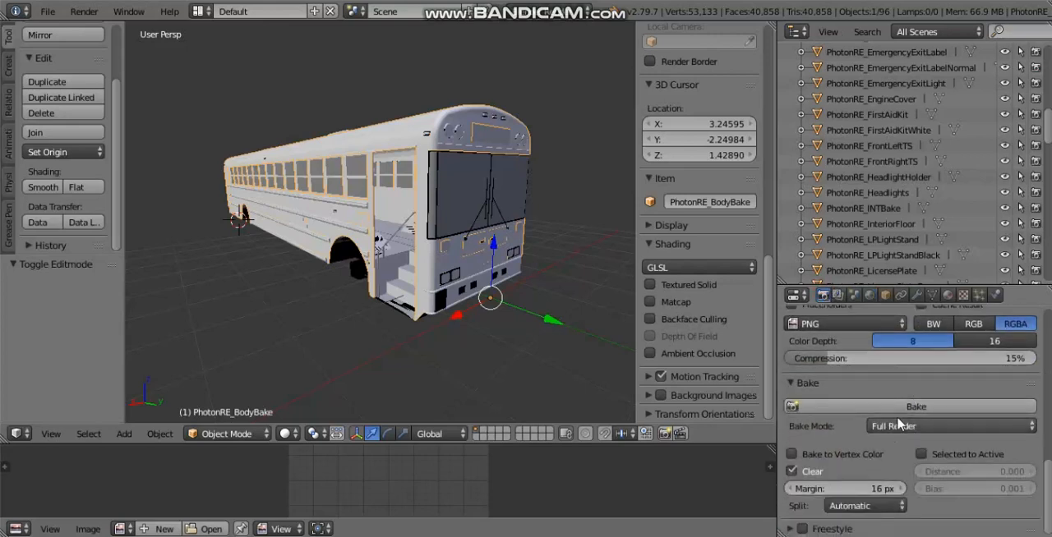
pyautogui.click(900, 428)
pyautogui.click(899, 391)
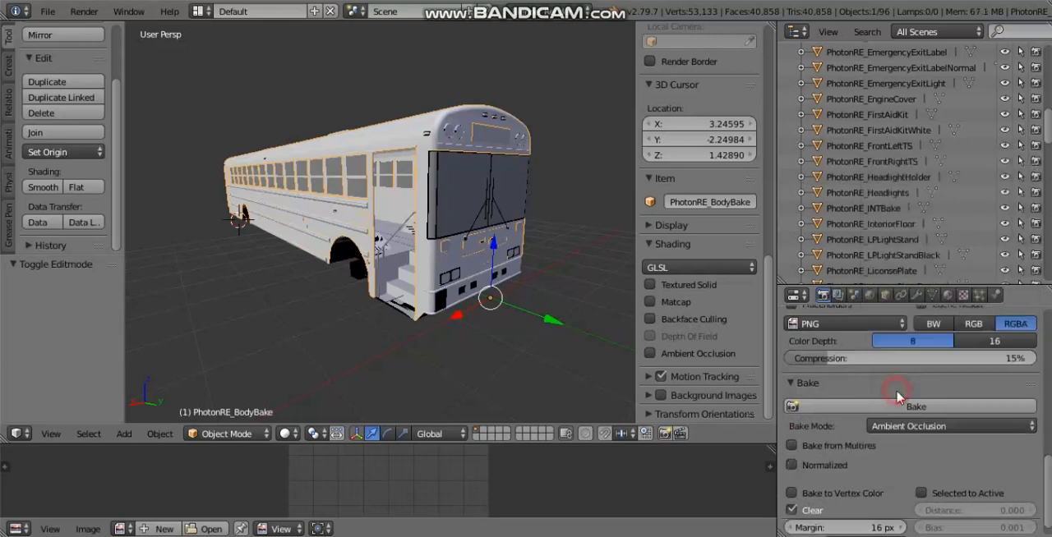
# Step: Set the bake margin to 2 px and try to bake the body's ambient occlusion
pyautogui.scroll(-2, 879, 372)
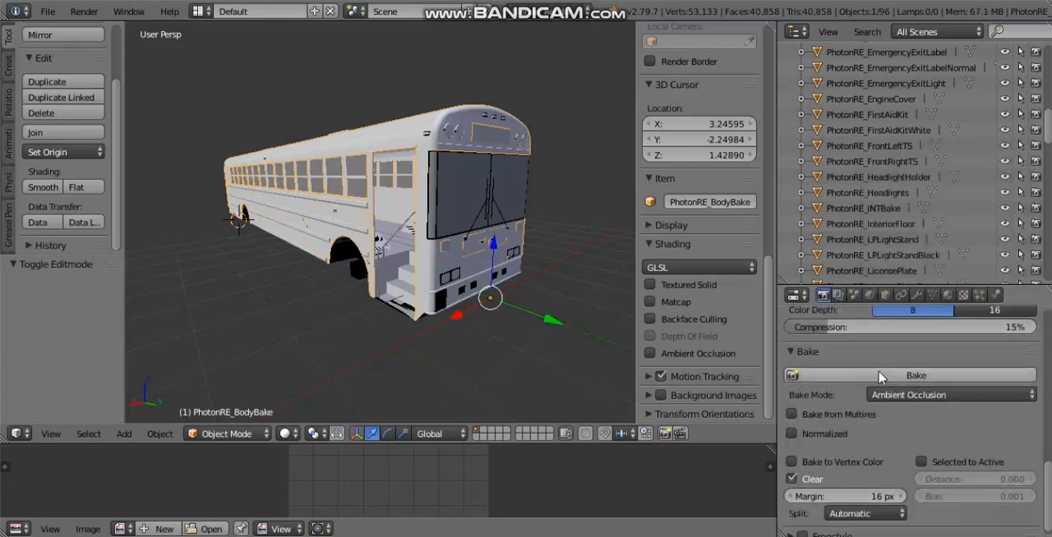
pyautogui.click(881, 486)
pyautogui.click(871, 483)
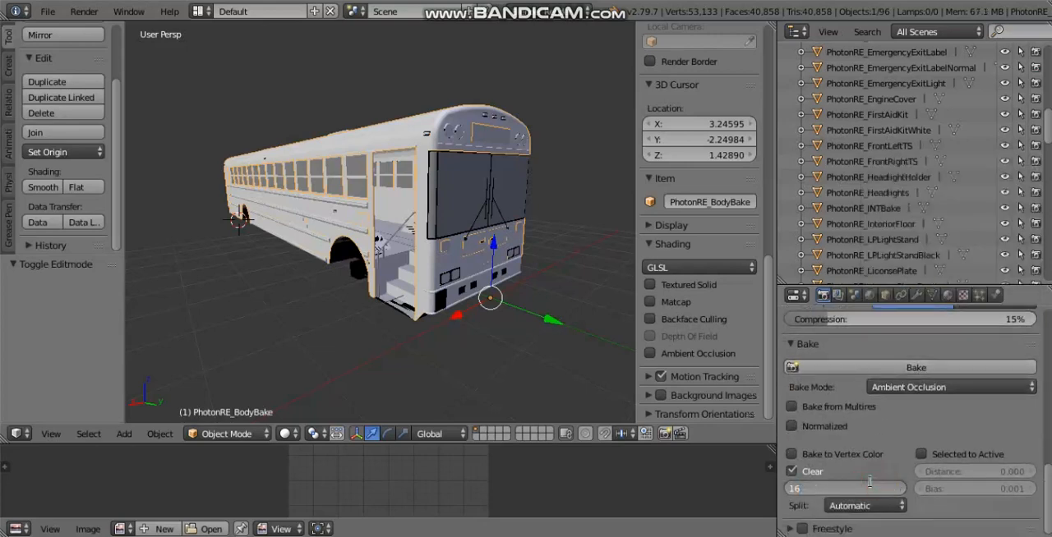
pyautogui.click(866, 482)
pyautogui.press('Return')
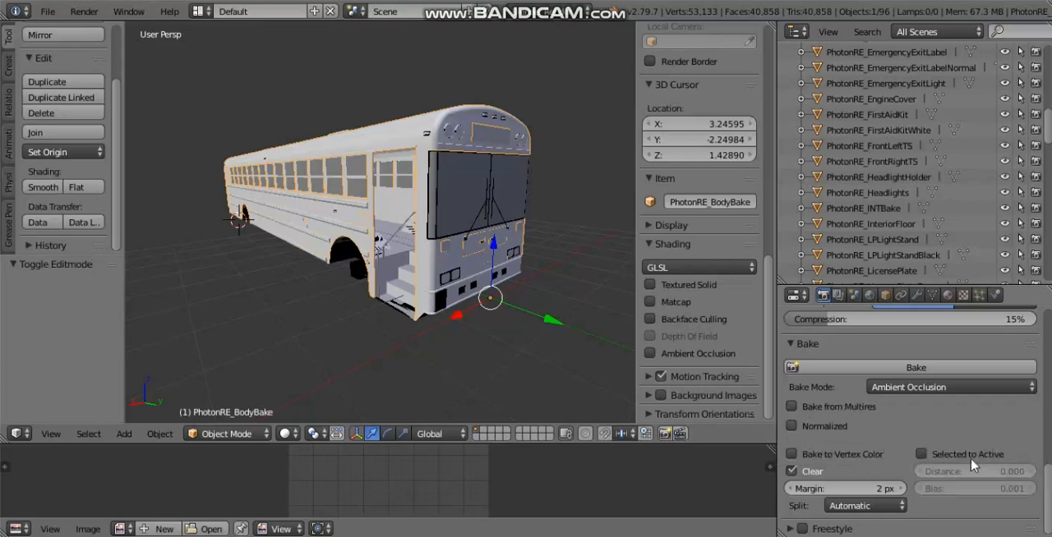
pyautogui.click(927, 372)
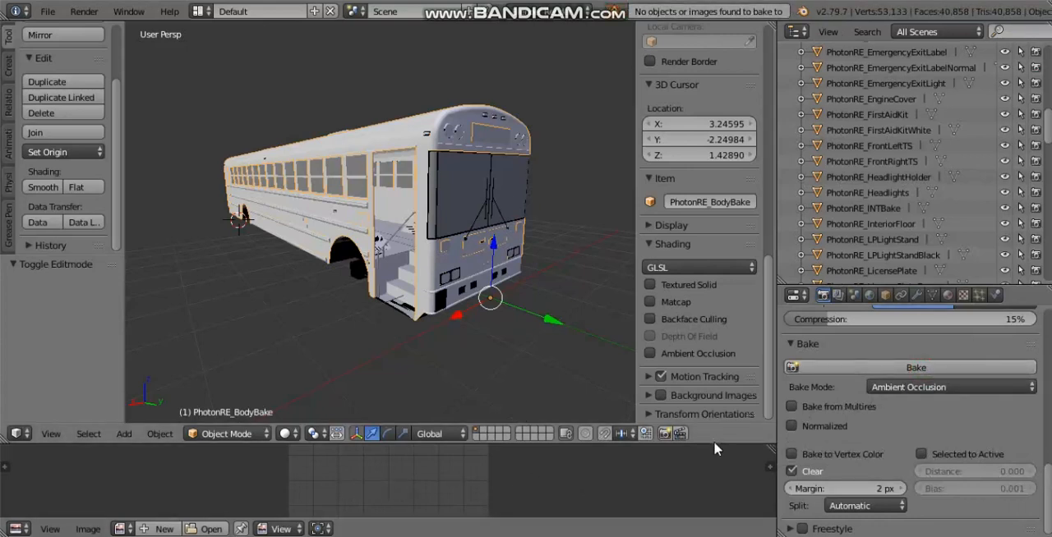
# Step: Enlarge the image editor, start a new image there and name it PhotonREBodyBake
pyautogui.moveTo(714, 445); pyautogui.dragTo(706, 385)
pyautogui.click(168, 528)
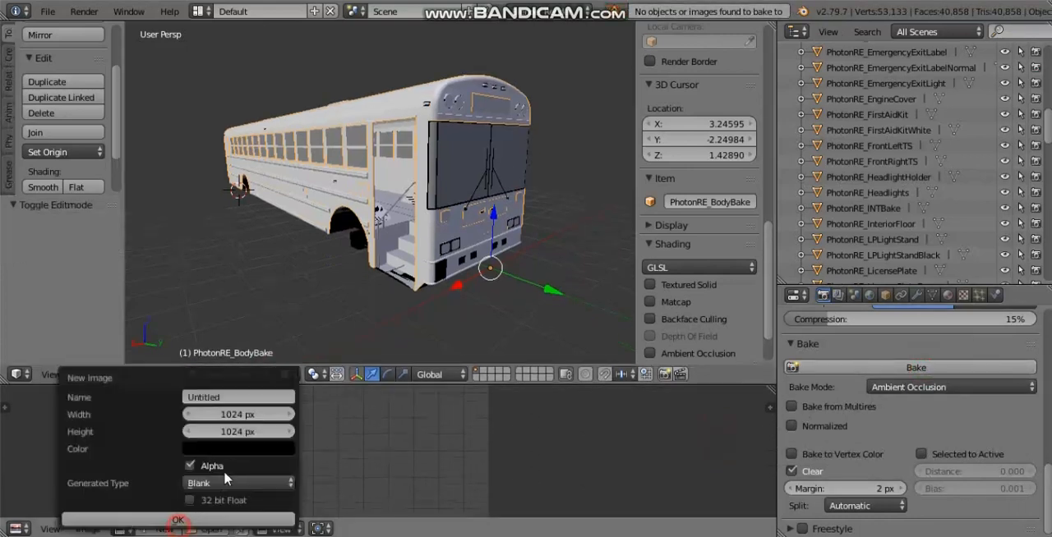
pyautogui.click(228, 397)
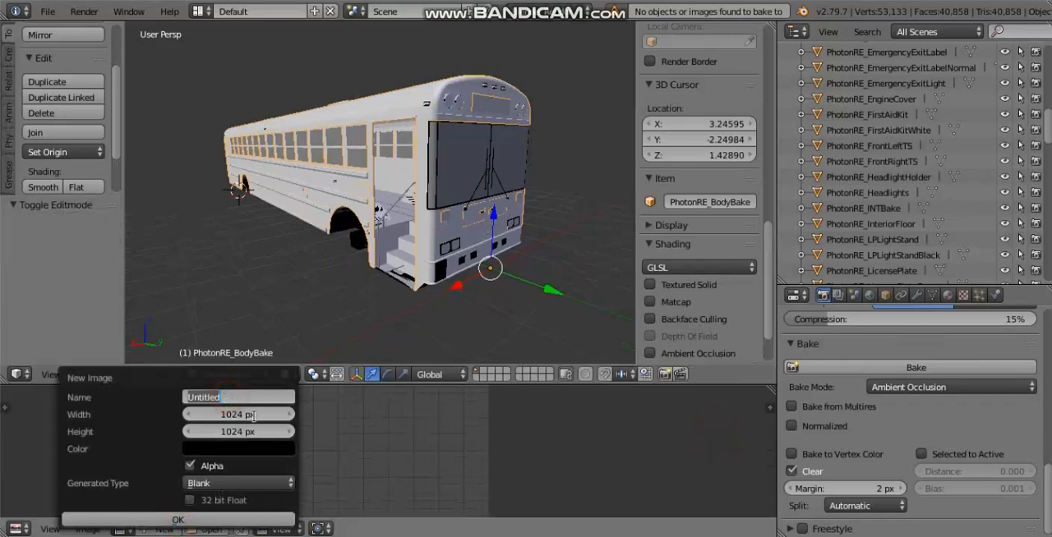
pyautogui.press('BackSpace')
pyautogui.write('PhotonREBod')
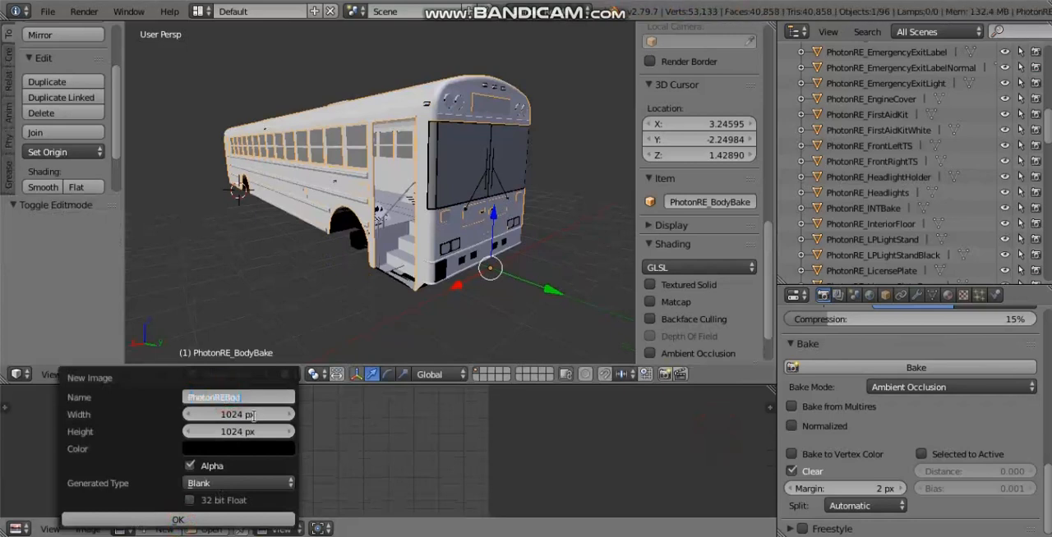
pyautogui.write('yBake')
pyautogui.press('Return')
# Step: Set both the width and height of the new image to 2048 px
pyautogui.click(254, 415)
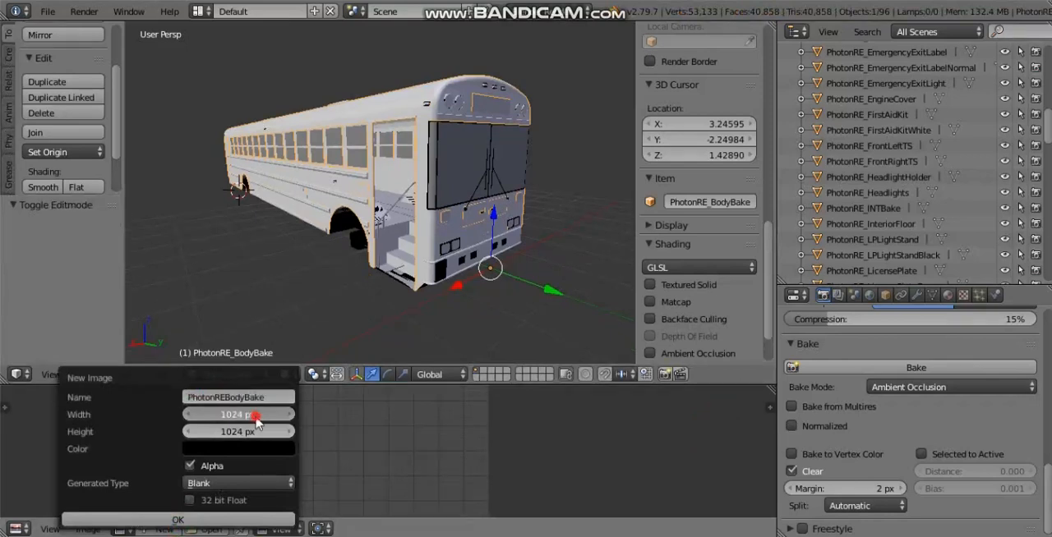
pyautogui.press('Return')
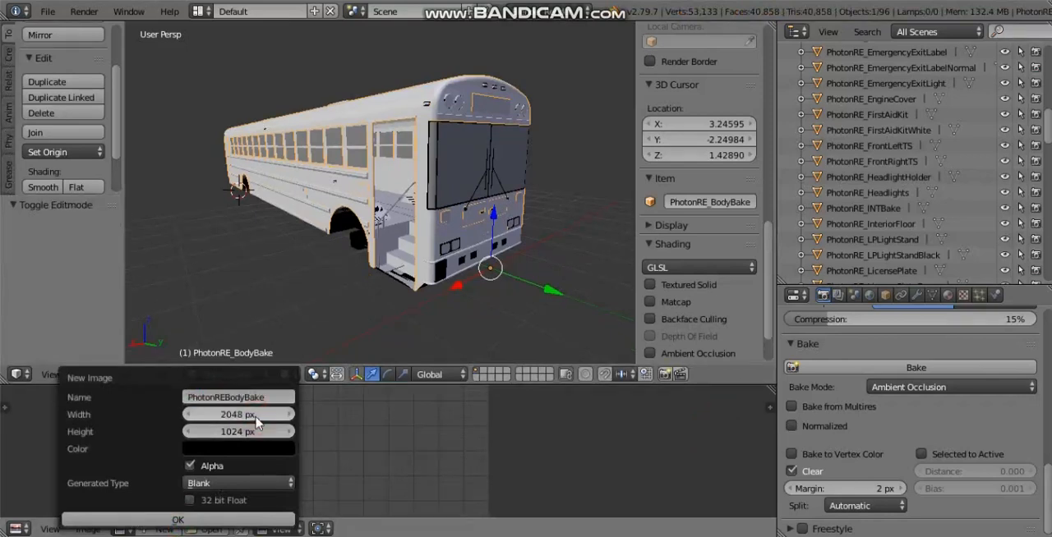
pyautogui.click(261, 432)
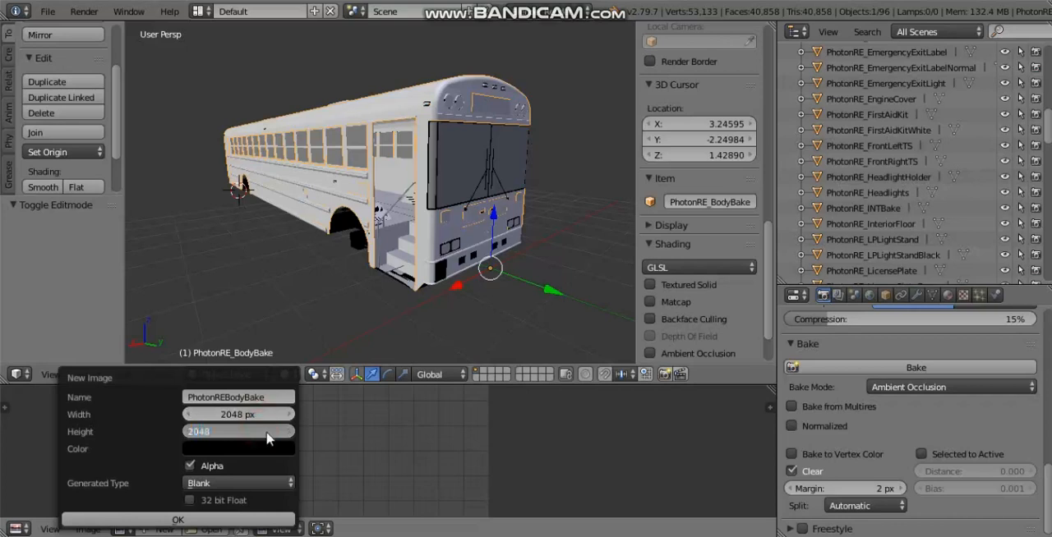
pyautogui.write('2048')
pyautogui.press('Return')
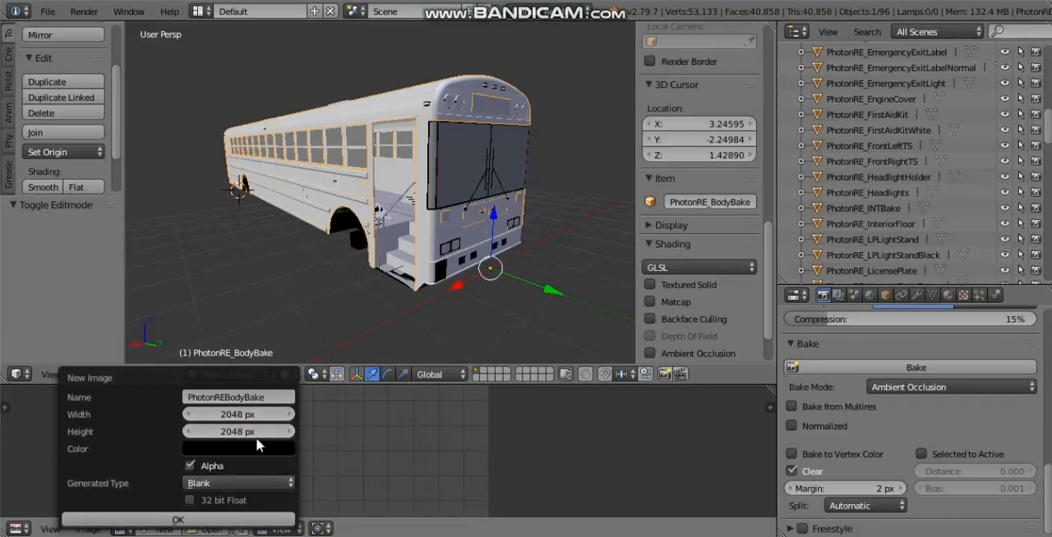
# Step: Create the new image and assign PhotonREBodyBake to the bus body's UV layout in Edit Mode
pyautogui.click(148, 520)
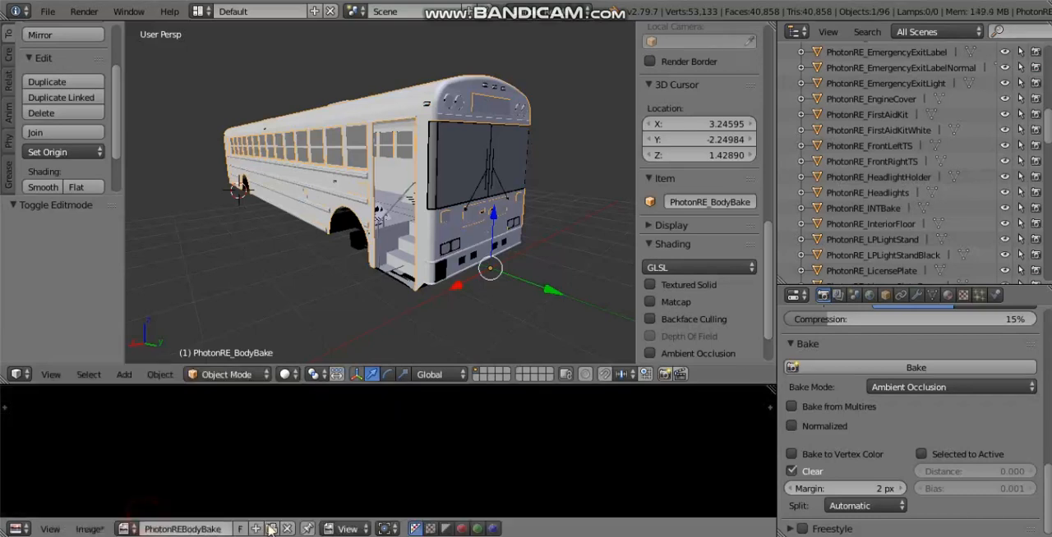
pyautogui.scroll(-2, 336, 435)
pyautogui.press('Tab')
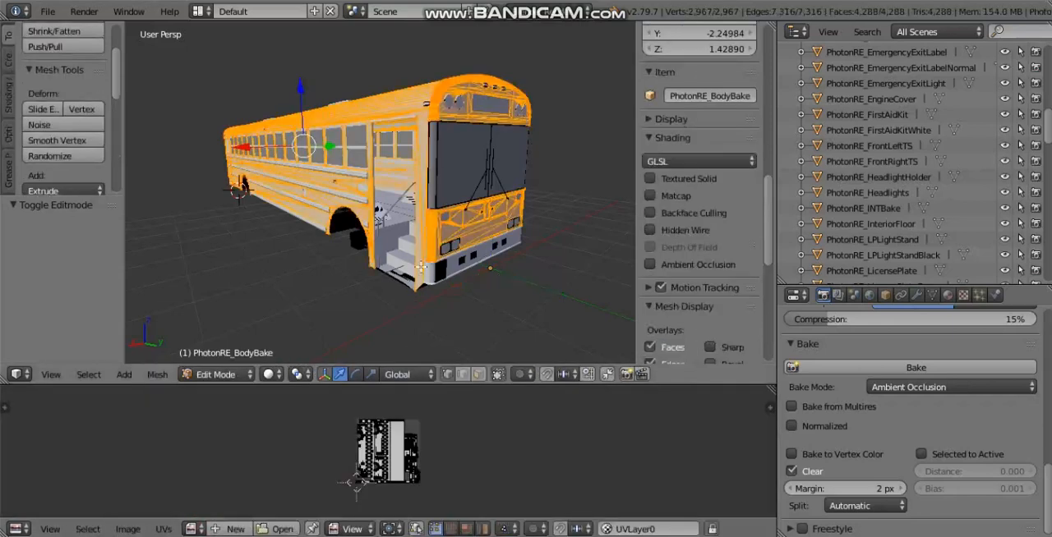
pyautogui.click(194, 530)
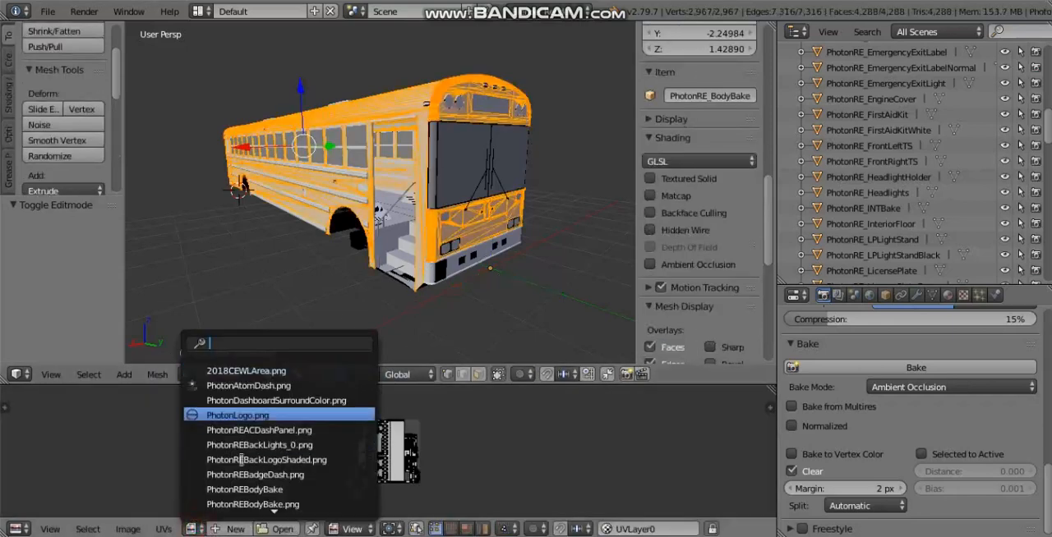
pyautogui.click(260, 490)
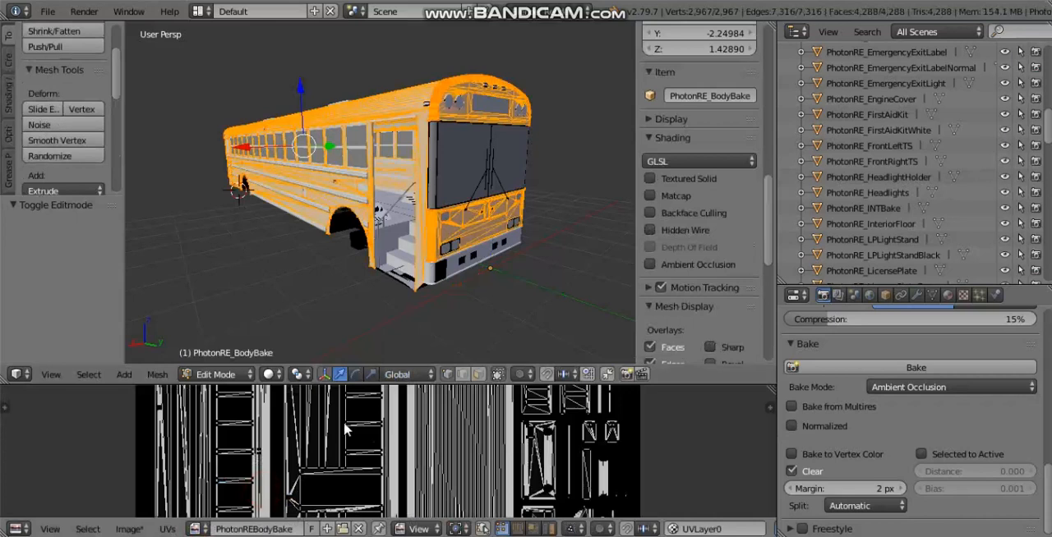
pyautogui.scroll(-5, 345, 429)
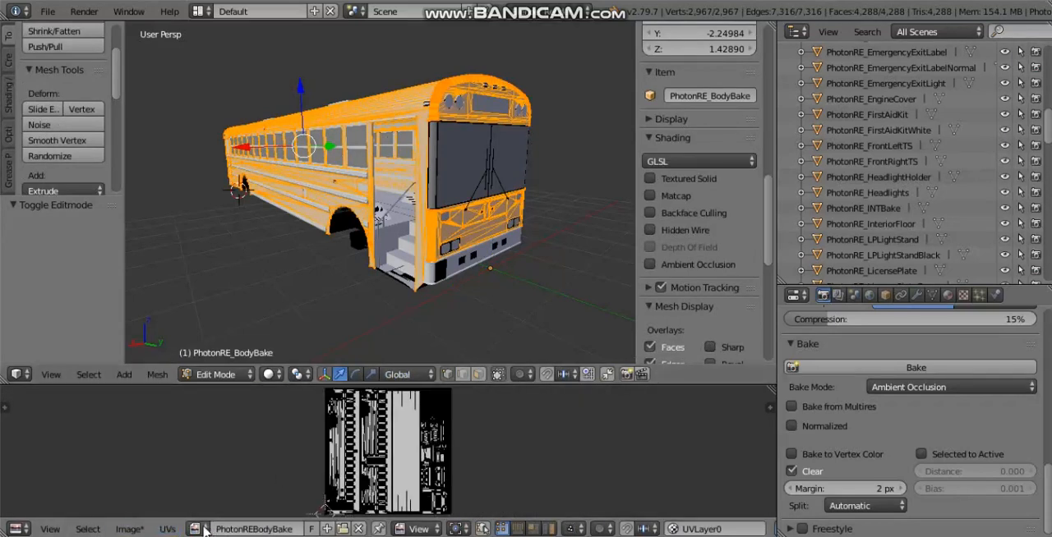
pyautogui.click(204, 529)
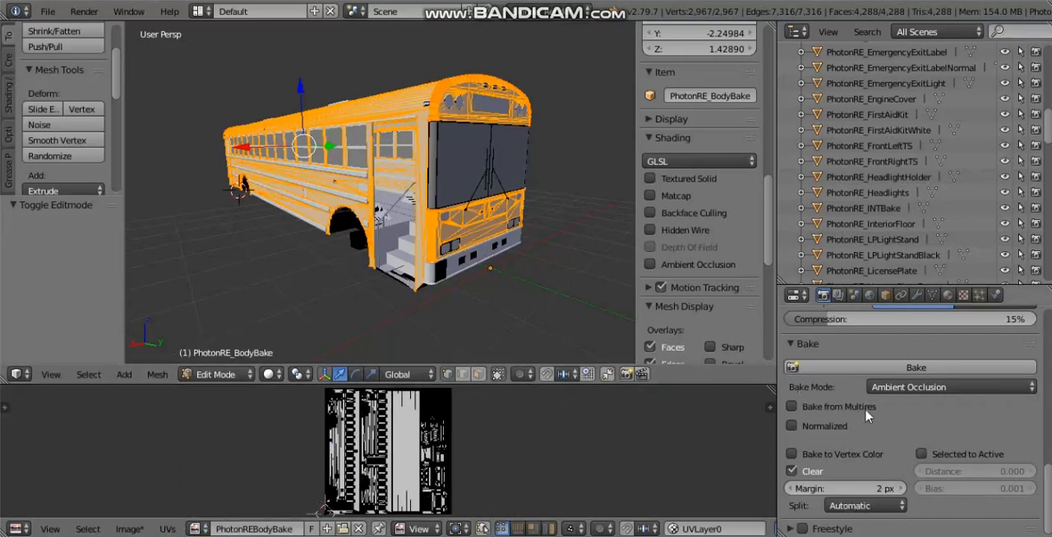
# Step: Bake the body's ambient occlusion onto the PhotonREBodyBake image and return to Object Mode
pyautogui.click(871, 368)
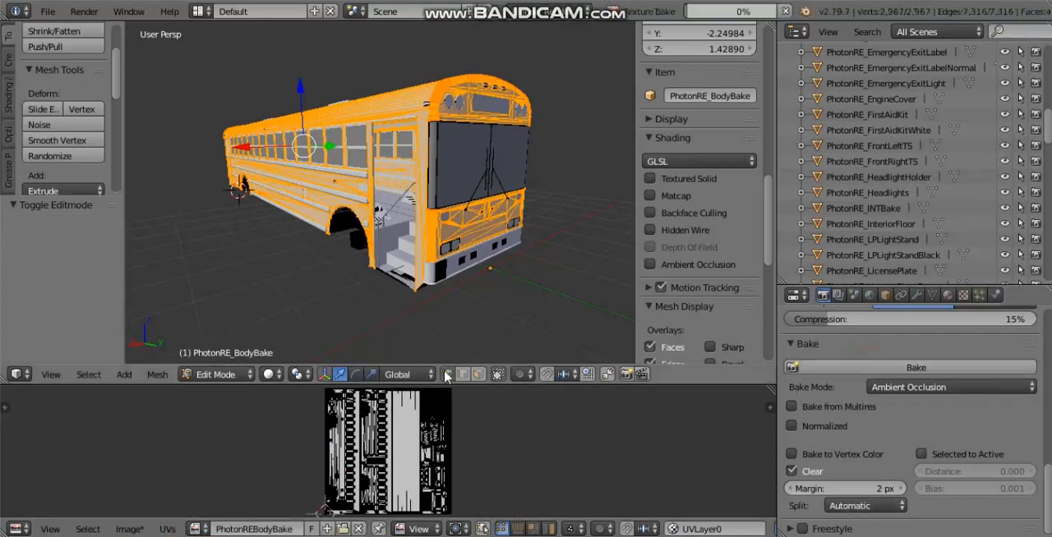
pyautogui.scroll(8, 388, 433)
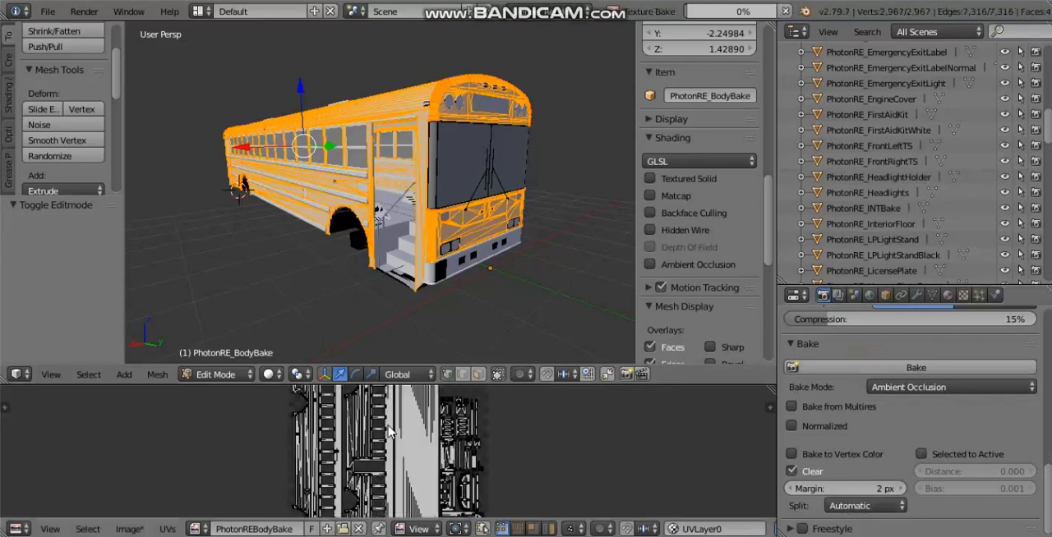
pyautogui.scroll(-3, 389, 441)
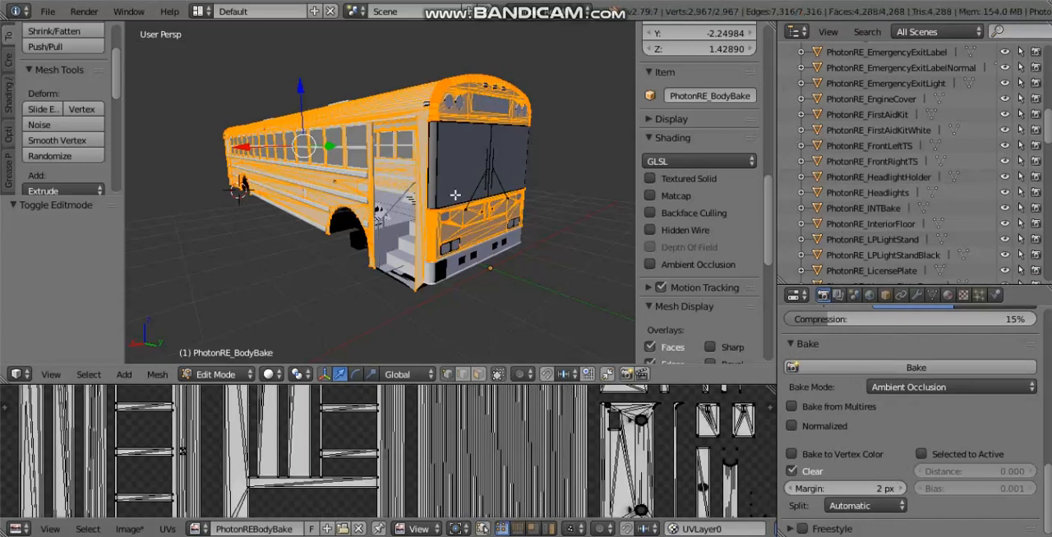
pyautogui.press('Tab')
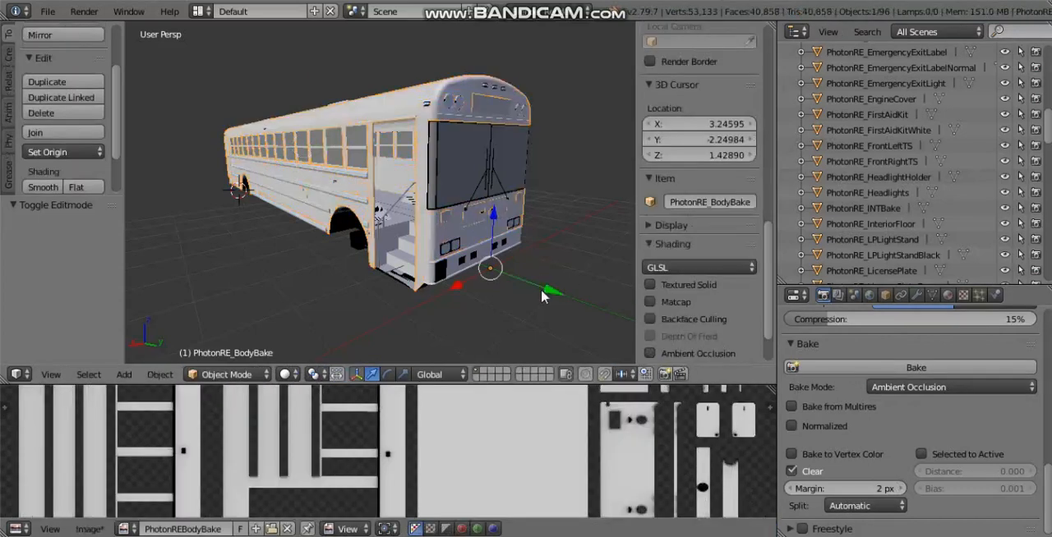
# Step: Enlarge the image editor over almost the whole 3D view so the entire baked map fits
pyautogui.scroll(-5, 485, 434)
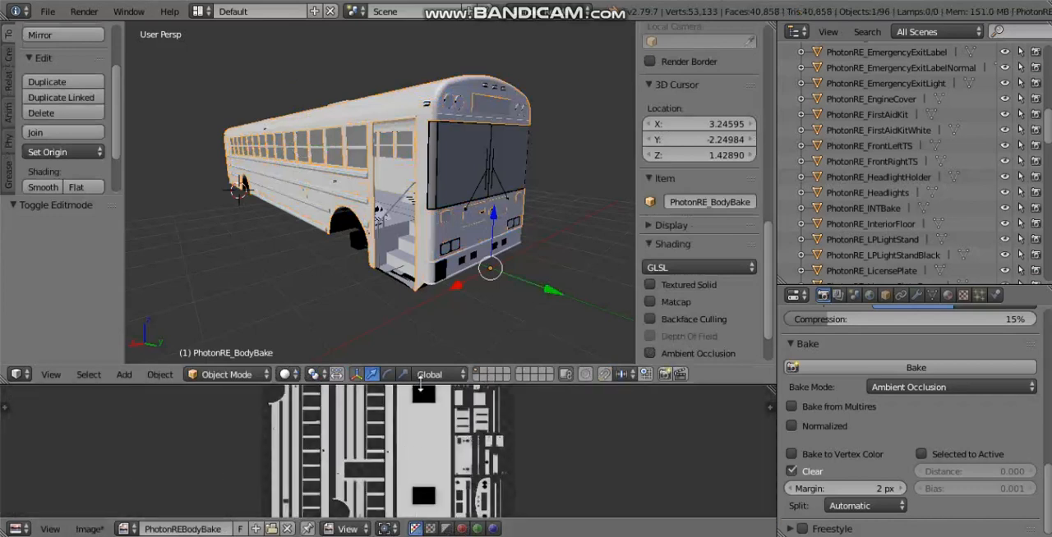
pyautogui.moveTo(421, 372); pyautogui.dragTo(426, 258)
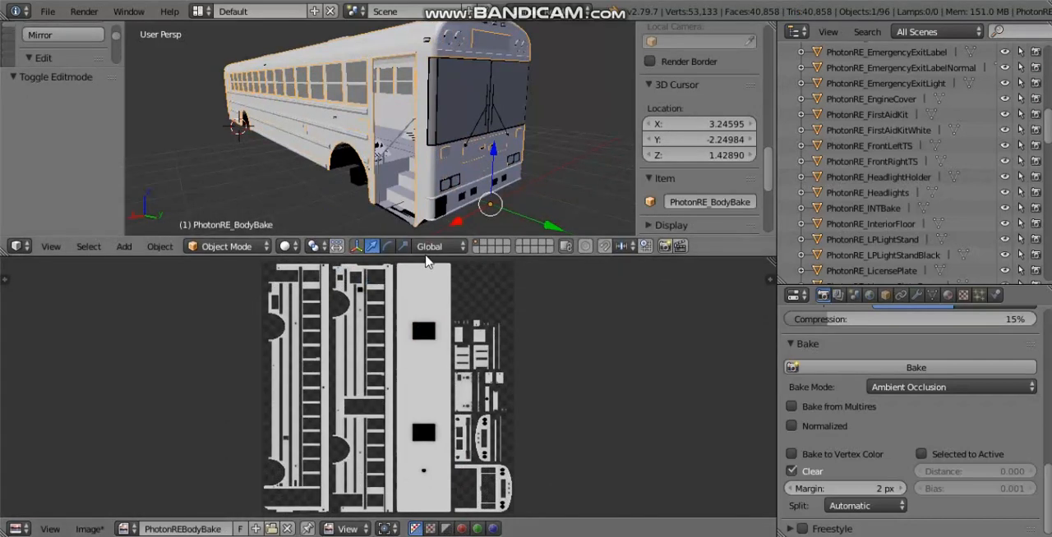
pyautogui.moveTo(426, 258); pyautogui.dragTo(426, 45)
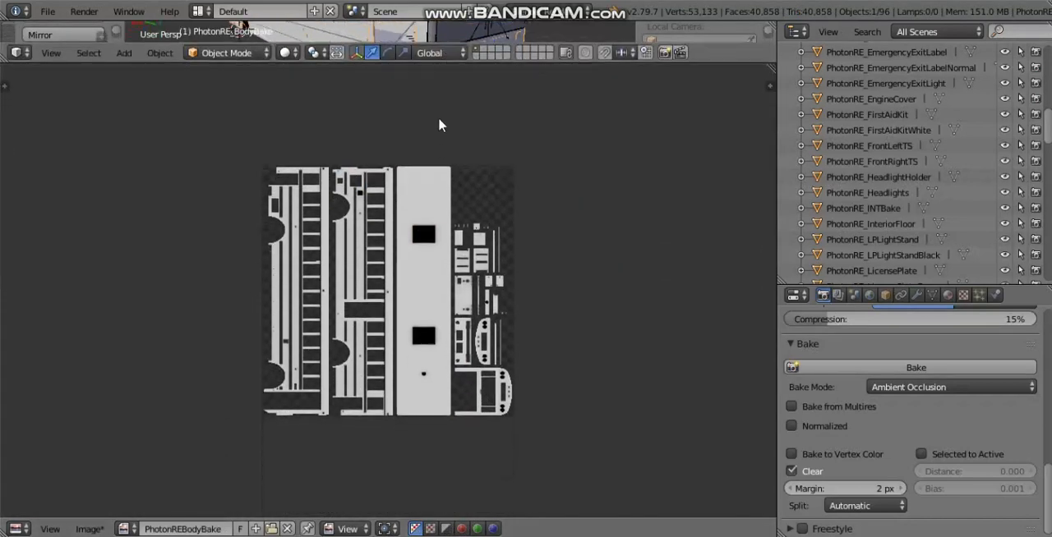
# Step: Examine the baked map's side panels, wheel arches and window frames up close, and restore the 3D view to about half the height
pyautogui.scroll(6, 418, 200)
pyautogui.moveTo(282, 230); pyautogui.dragTo(472, 197, button='middle')
pyautogui.scroll(-6, 436, 262)
pyautogui.scroll(1, 353, 387)
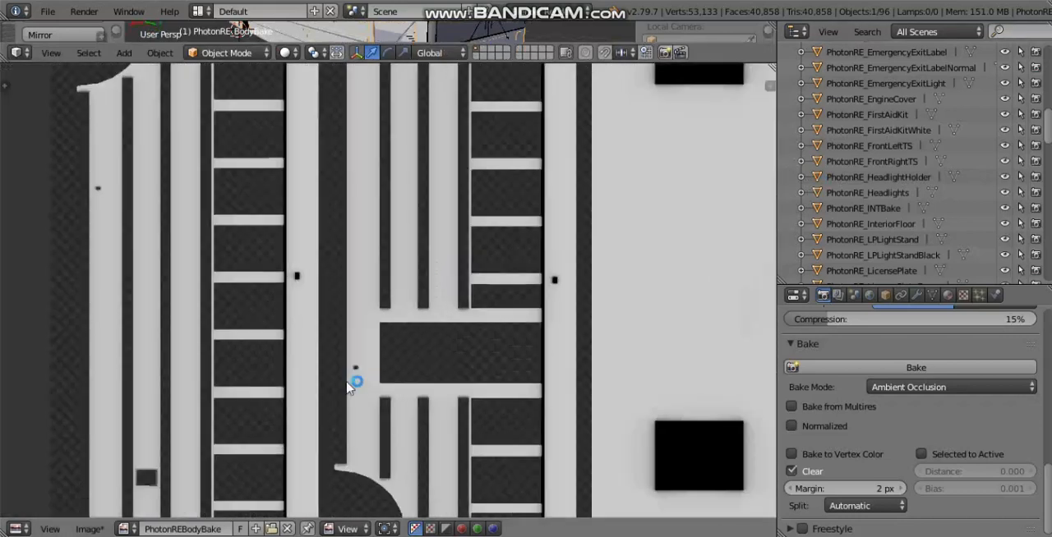
pyautogui.moveTo(260, 415); pyautogui.dragTo(552, 332, button='middle')
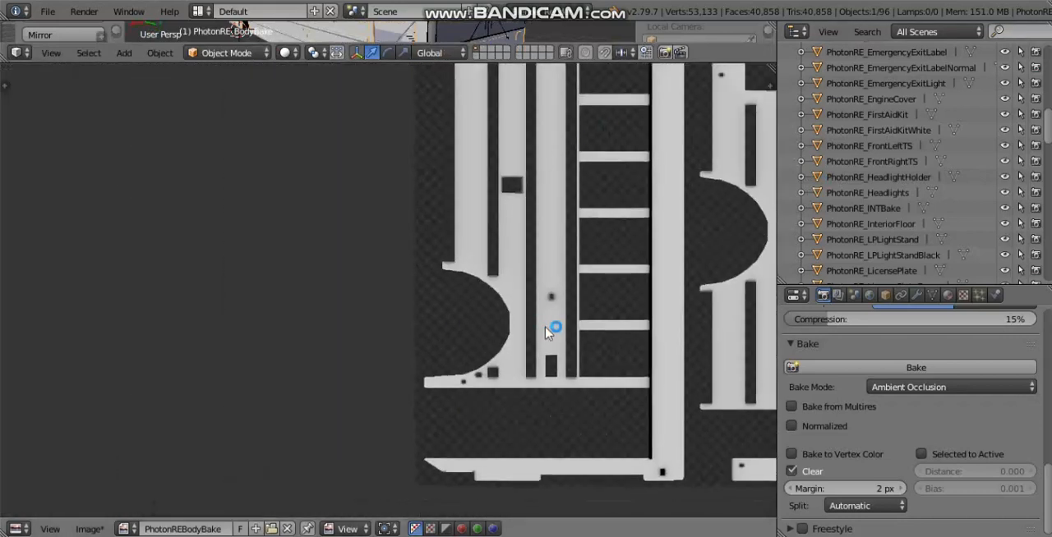
pyautogui.scroll(4, 633, 298)
pyautogui.moveTo(257, 261); pyautogui.dragTo(251, 227, button='middle')
pyautogui.scroll(-12, 321, 228)
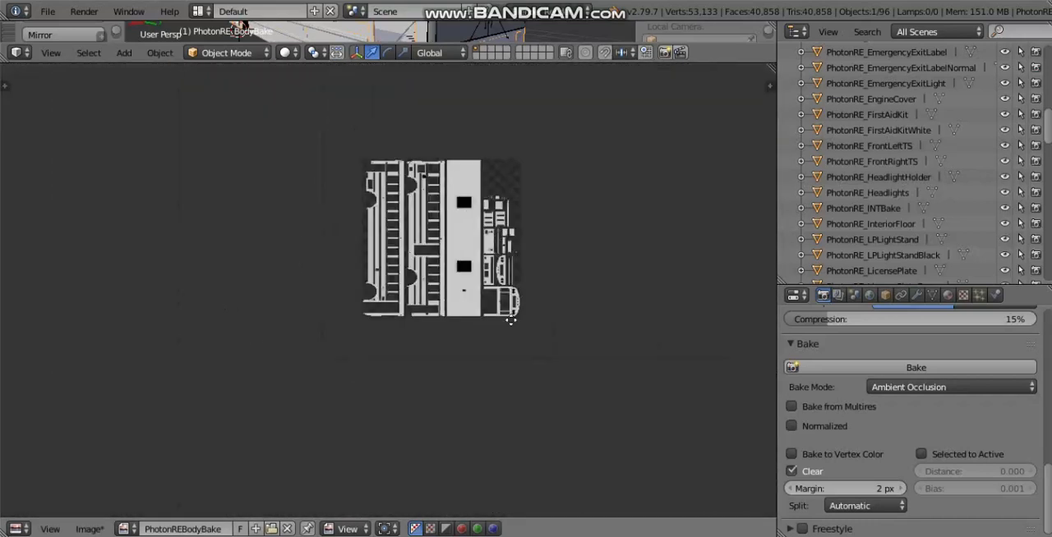
pyautogui.moveTo(510, 321); pyautogui.dragTo(433, 393, button='middle')
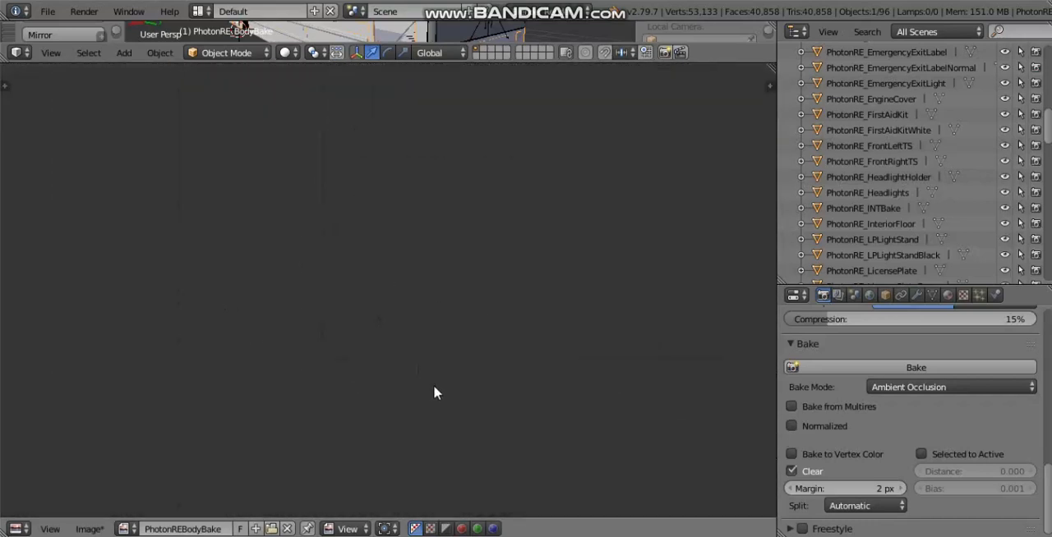
pyautogui.moveTo(371, 121); pyautogui.dragTo(338, 195, button='middle')
pyautogui.scroll(1, 435, 295)
pyautogui.moveTo(462, 334); pyautogui.dragTo(339, 111, button='middle')
pyautogui.scroll(5, 366, 209)
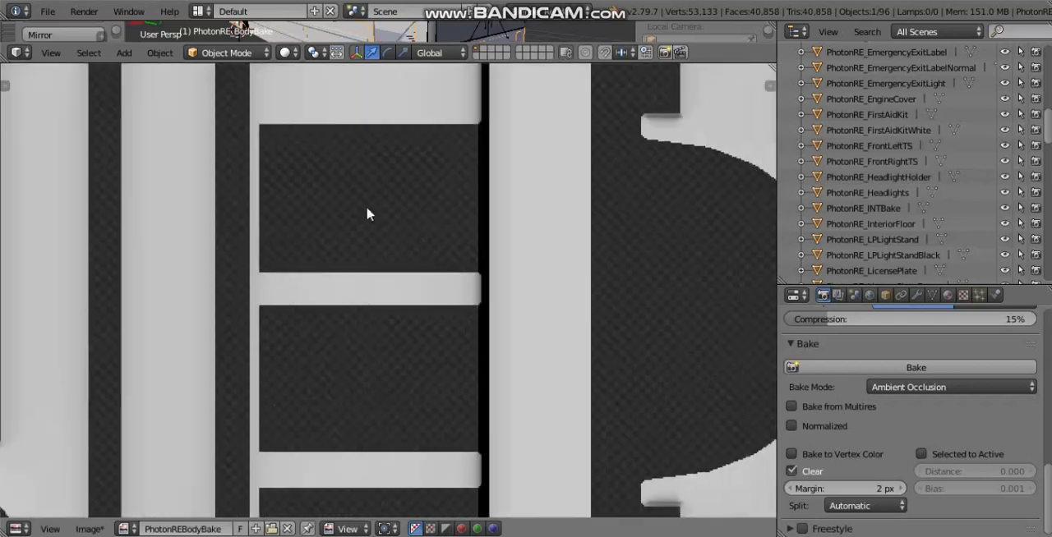
pyautogui.scroll(-6, 335, 239)
pyautogui.scroll(-5, 337, 245)
pyautogui.scroll(5, 509, 411)
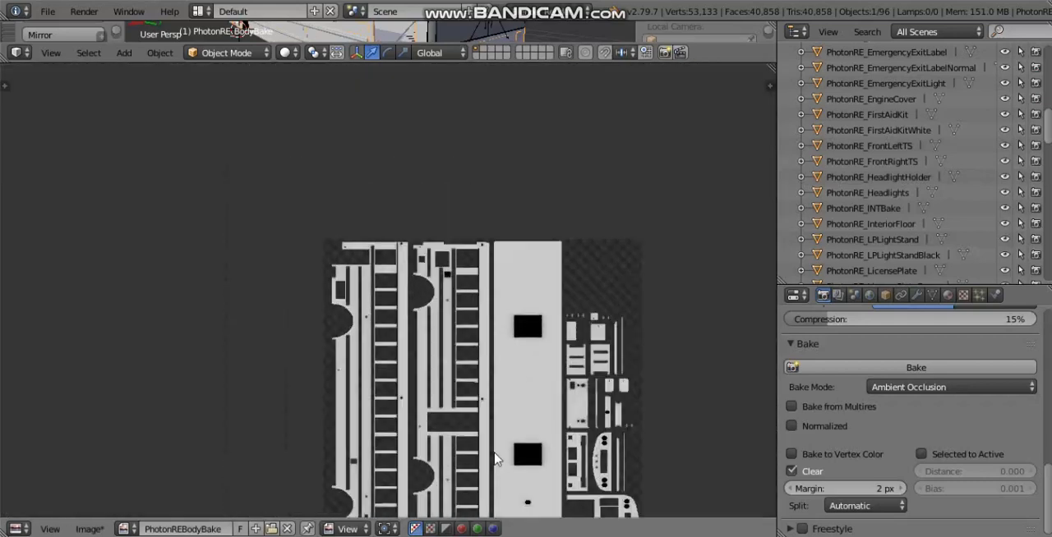
pyautogui.moveTo(495, 460); pyautogui.dragTo(432, 267, button='middle')
pyautogui.scroll(-3, 392, 263)
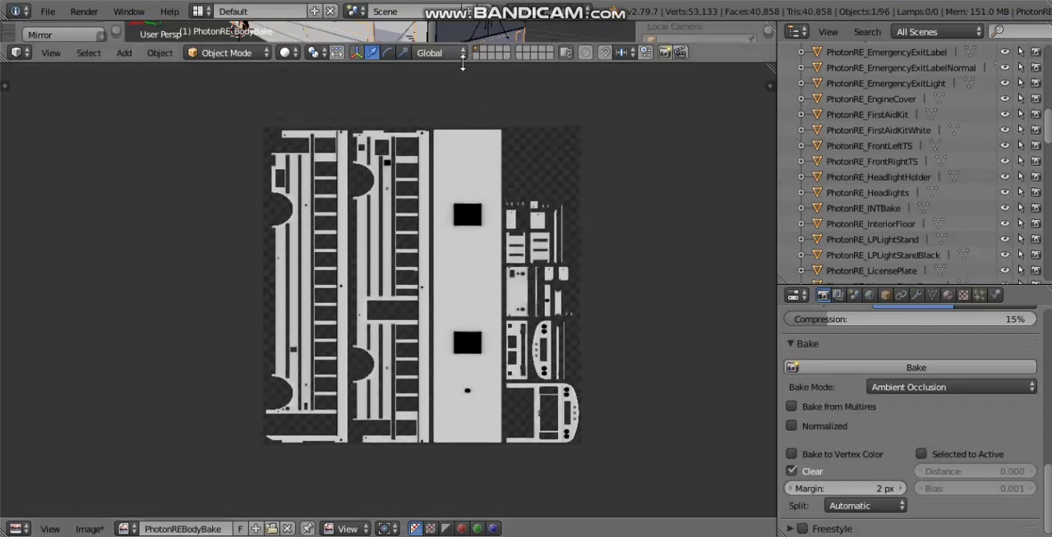
pyautogui.moveTo(462, 59); pyautogui.dragTo(454, 314)
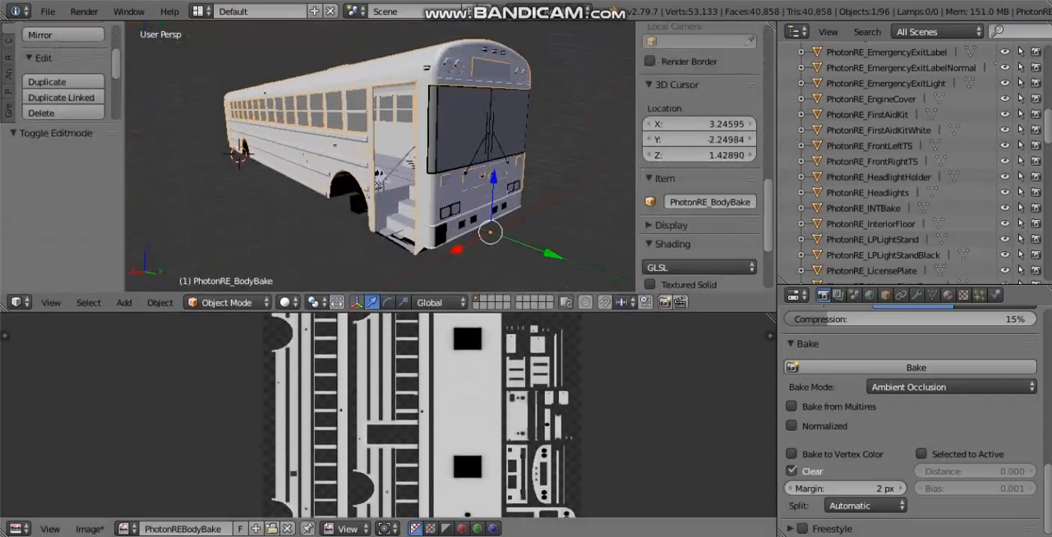
pyautogui.hotkey('alt', 'Tab')
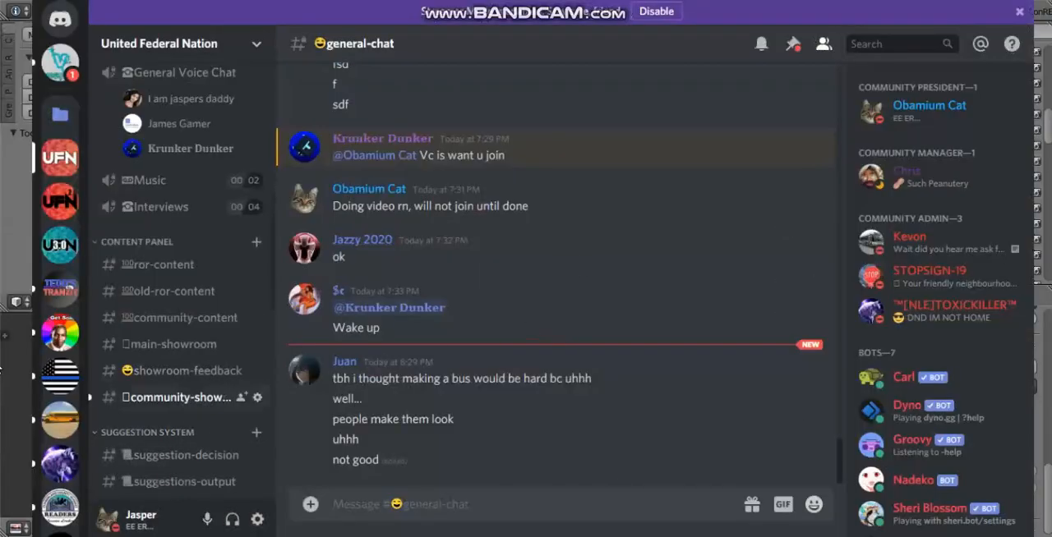
pyautogui.click(20, 278)
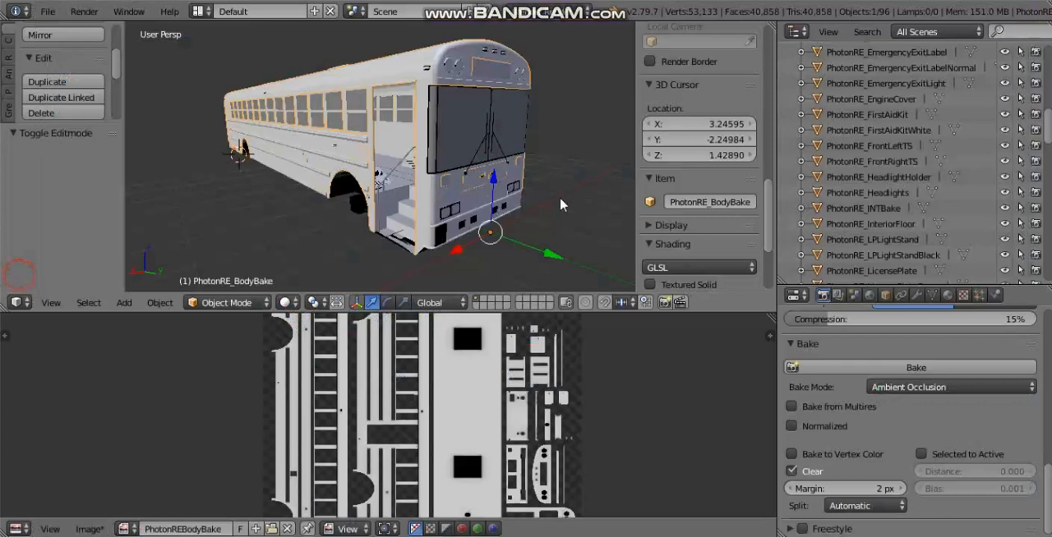
# Step: Save the baked image as PhotonREBodyBake.png in the Documents folder, replacing the existing file
pyautogui.click(88, 528)
pyautogui.click(143, 406)
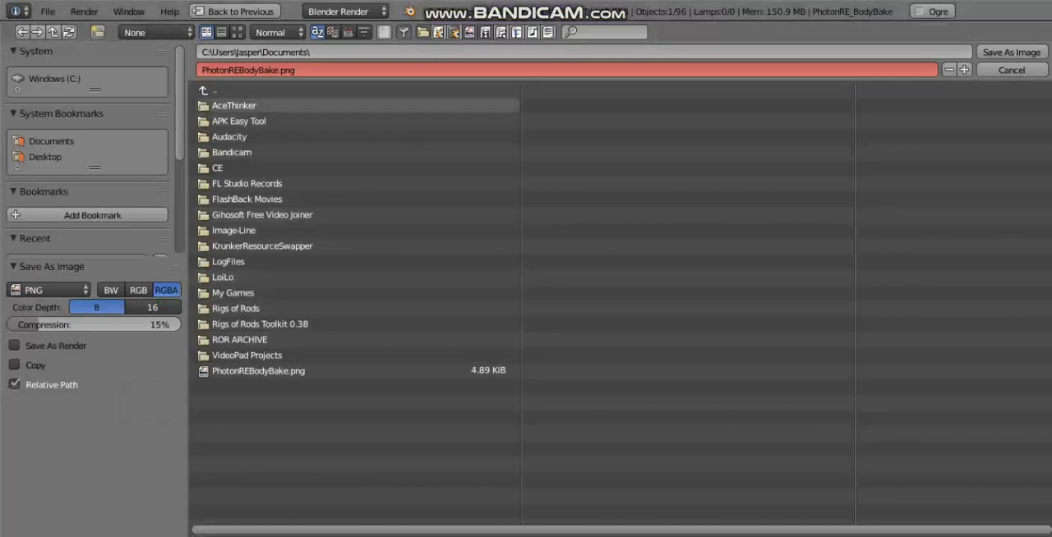
pyautogui.click(1009, 51)
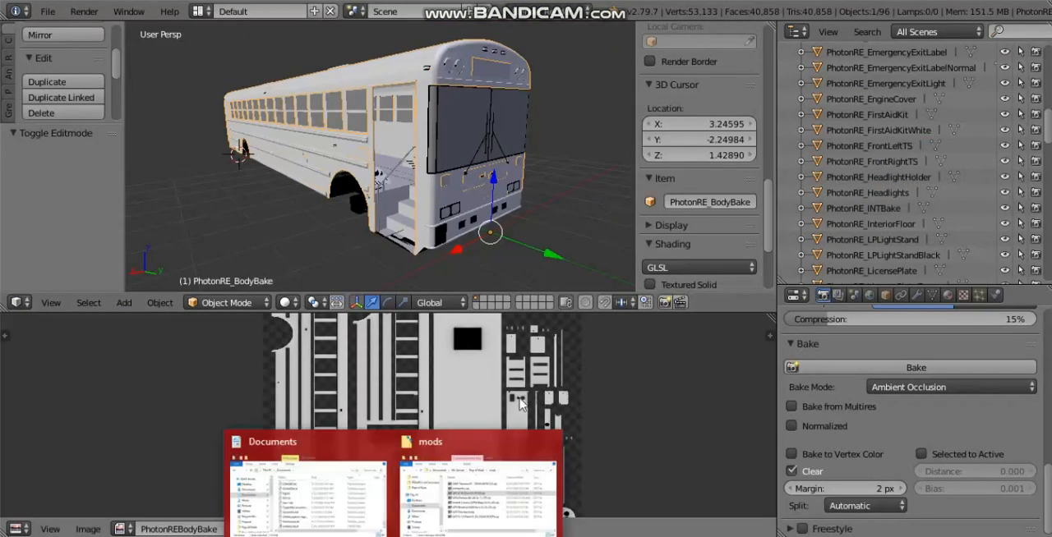
# Step: Switch to the Documents folder in File Explorer, refresh it and look for the PhotonREBodyBake PNG file
pyautogui.click(289, 448)
pyautogui.scroll(15, 764, 207)
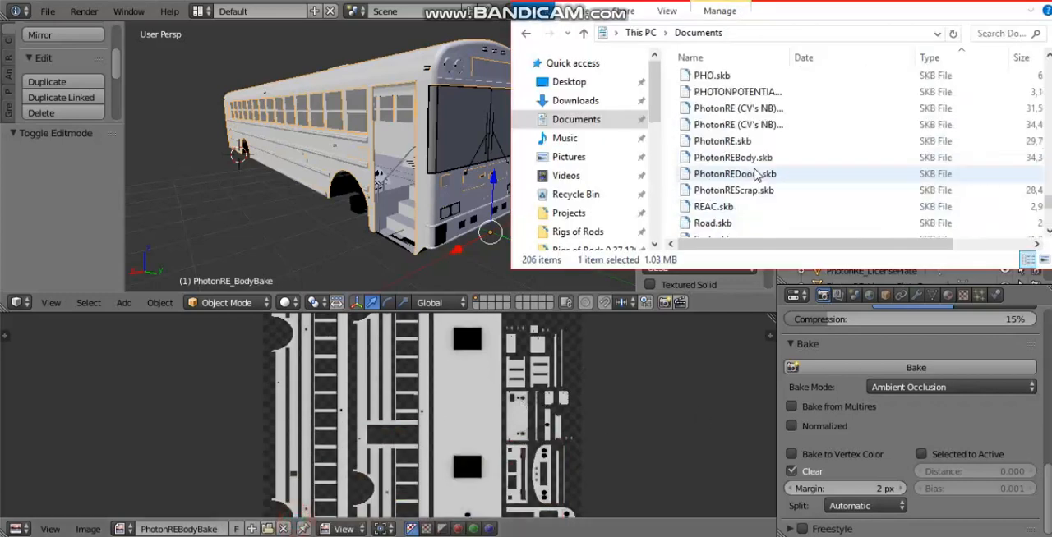
pyautogui.scroll(20, 748, 164)
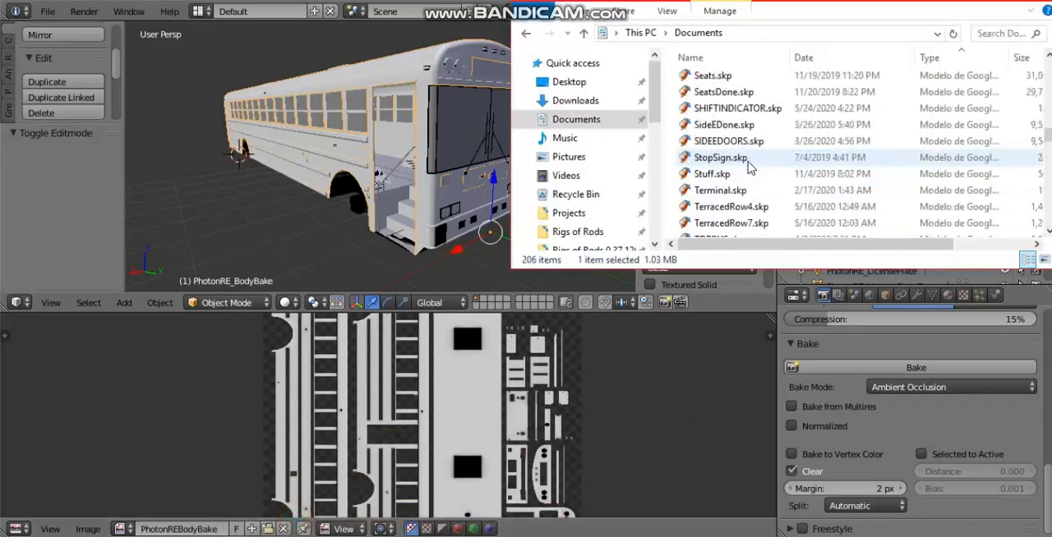
pyautogui.scroll(7, 750, 164)
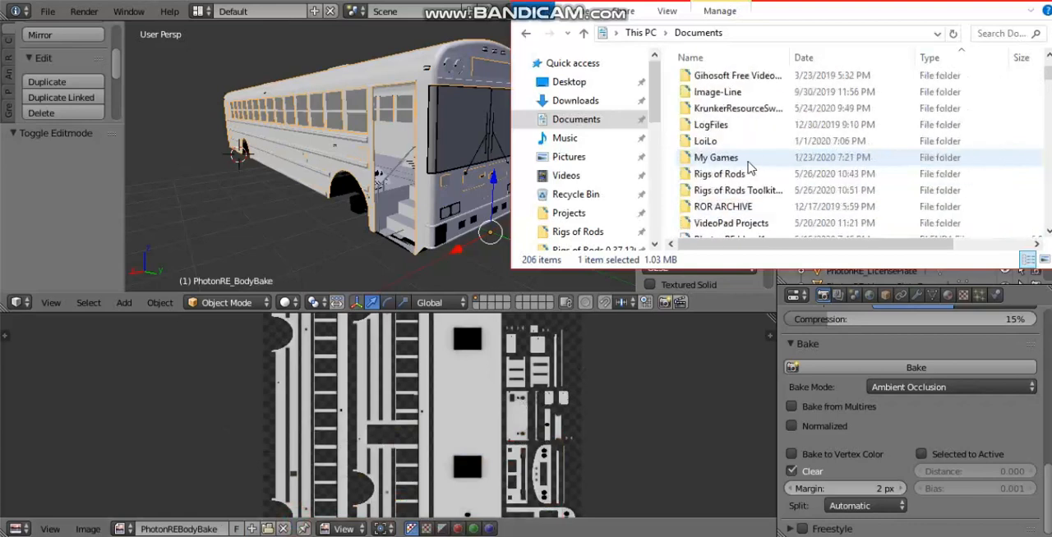
pyautogui.scroll(-7, 751, 165)
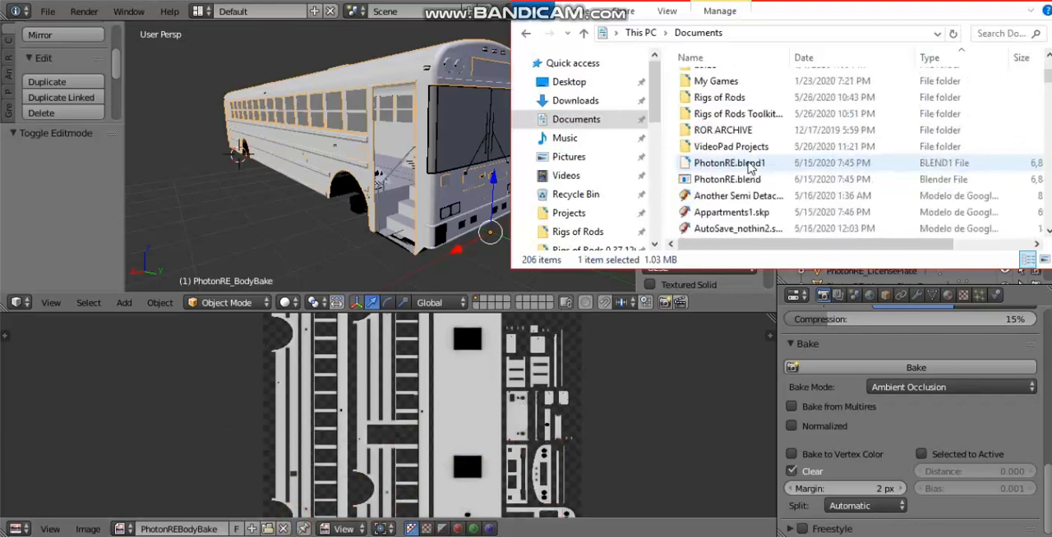
pyautogui.click(952, 33)
pyautogui.scroll(8, 782, 198)
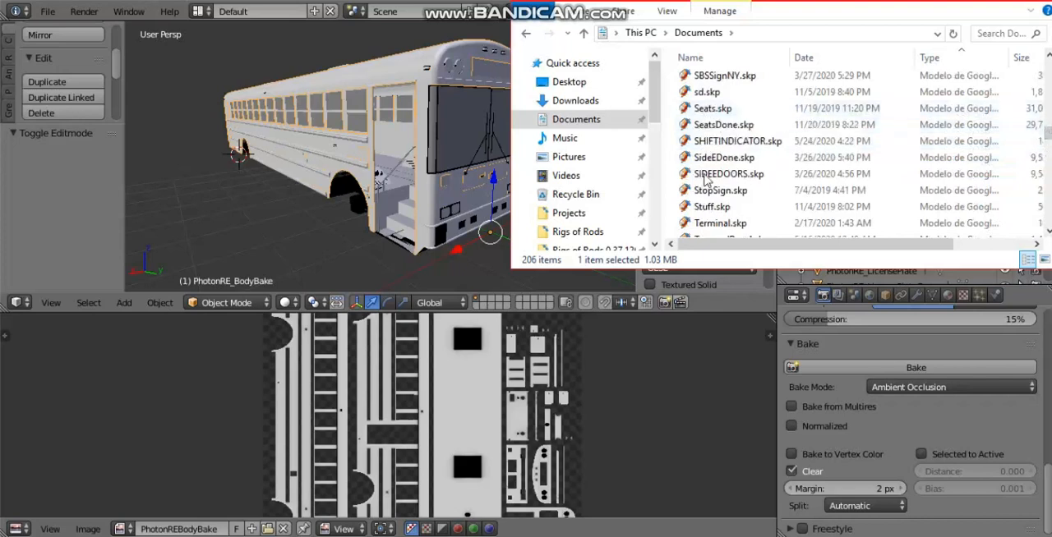
pyautogui.scroll(3, 725, 90)
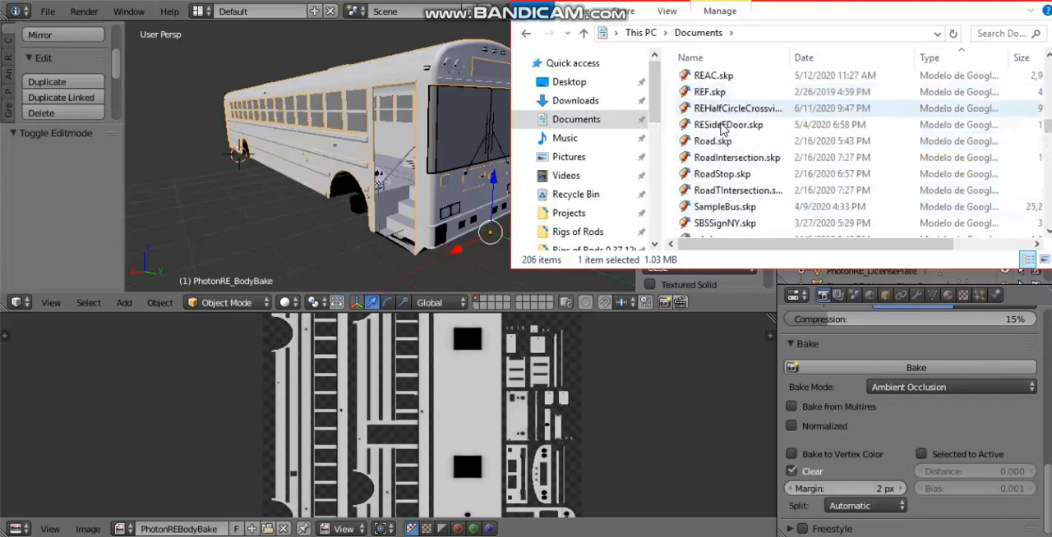
pyautogui.scroll(3, 723, 181)
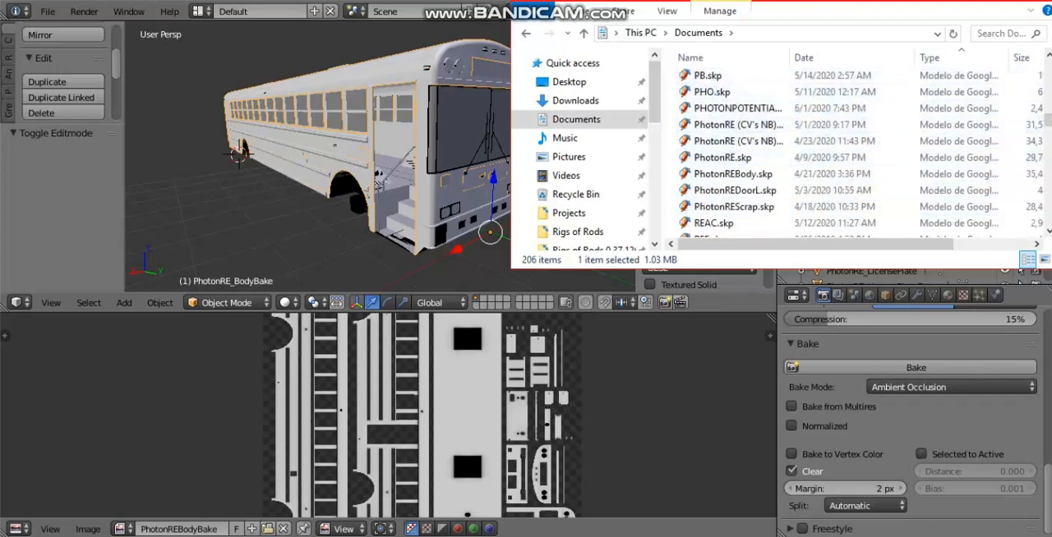
pyautogui.scroll(-10, 891, 124)
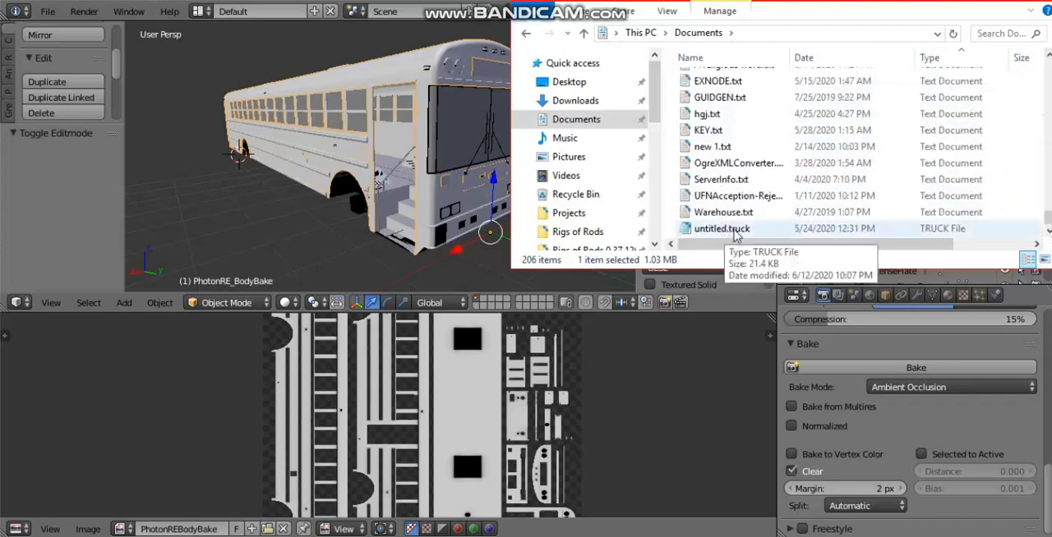
pyautogui.scroll(5, 711, 212)
pyautogui.scroll(15, 711, 212)
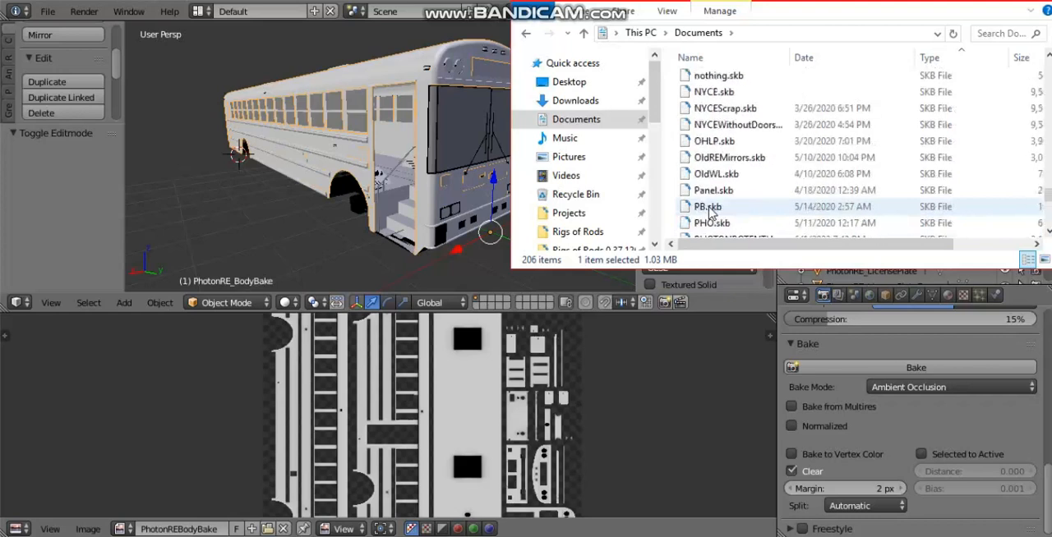
pyautogui.scroll(2, 711, 212)
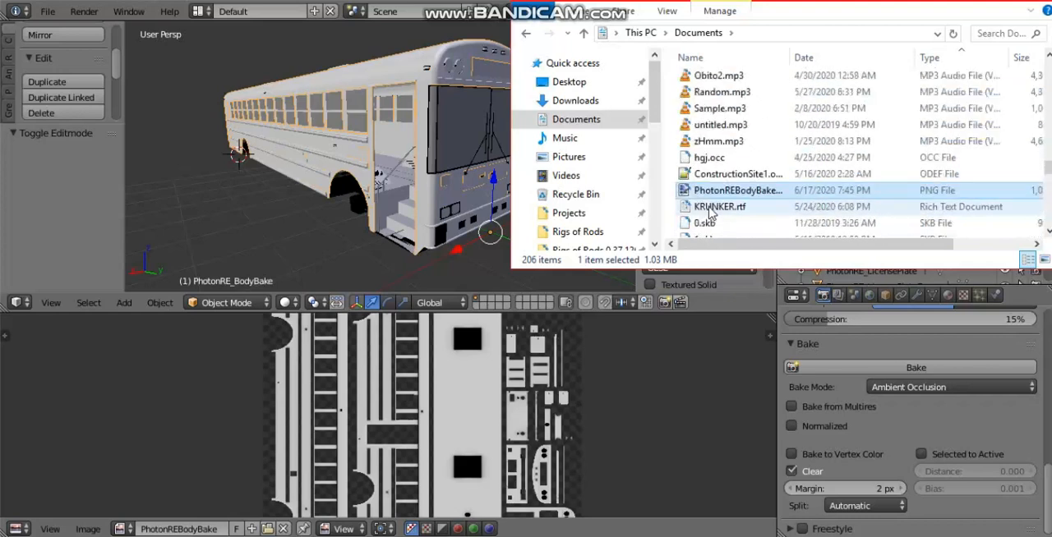
# Step: Open the PhotonREBodyBake PNG in paint.net and rotate the image 90° counter-clockwise
pyautogui.doubleClick(760, 191)
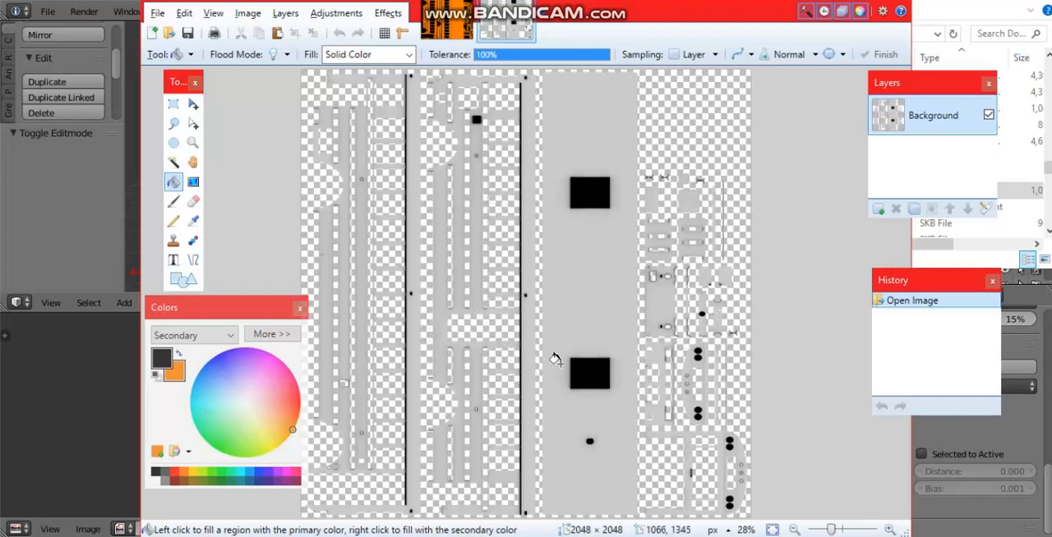
pyautogui.hotkey('ctrl', 'g')
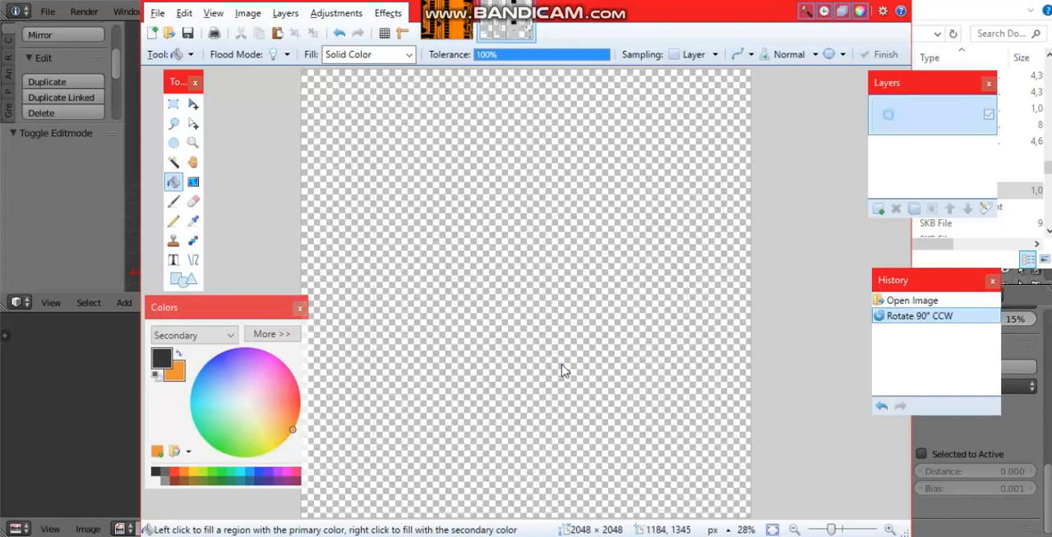
pyautogui.keyDown('ctrl'); pyautogui.scroll(8, 575, 153); pyautogui.keyUp('ctrl')
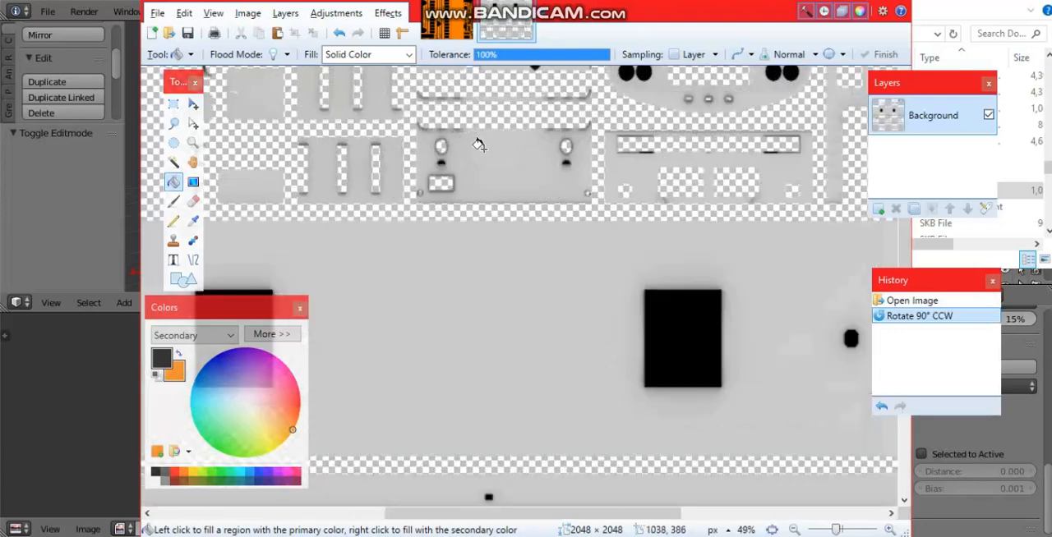
pyautogui.keyDown('ctrl'); pyautogui.scroll(-10, 499, 162); pyautogui.keyUp('ctrl')
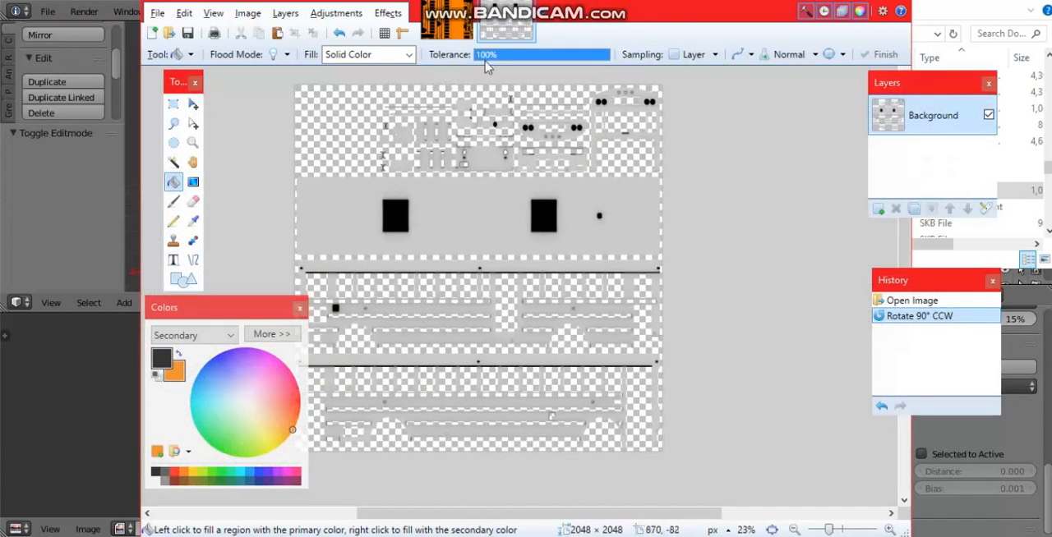
# Step: Set white as primary and black as secondary colour, and choose the Recolor tool with 50% tolerance
pyautogui.click(157, 479)
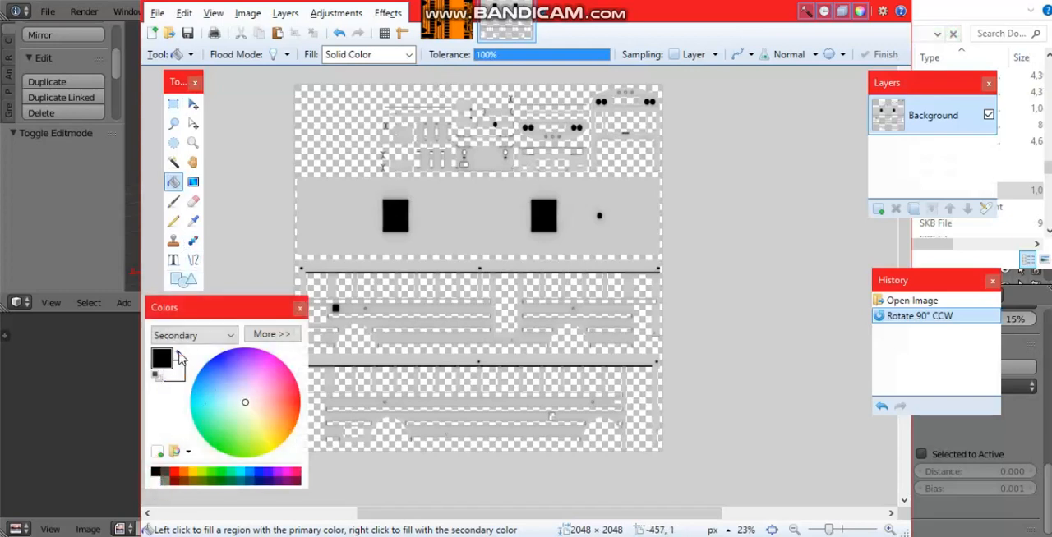
pyautogui.click(179, 352)
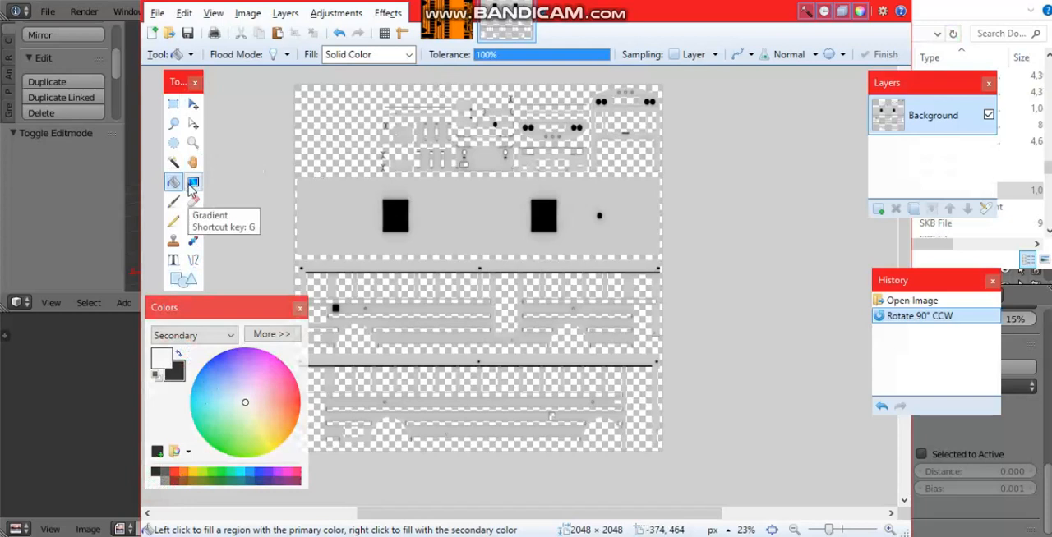
pyautogui.click(192, 240)
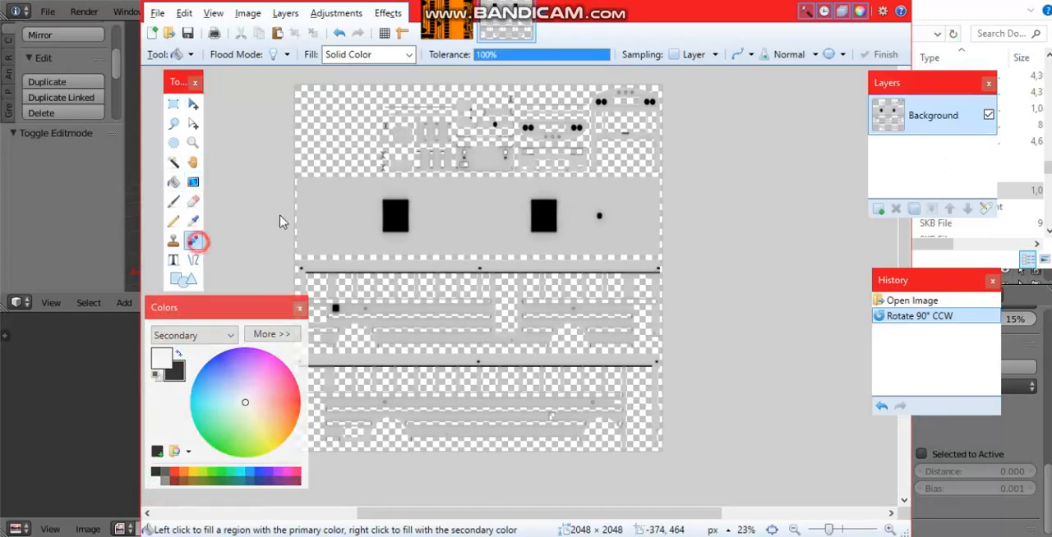
pyautogui.moveTo(669, 53); pyautogui.dragTo(650, 64)
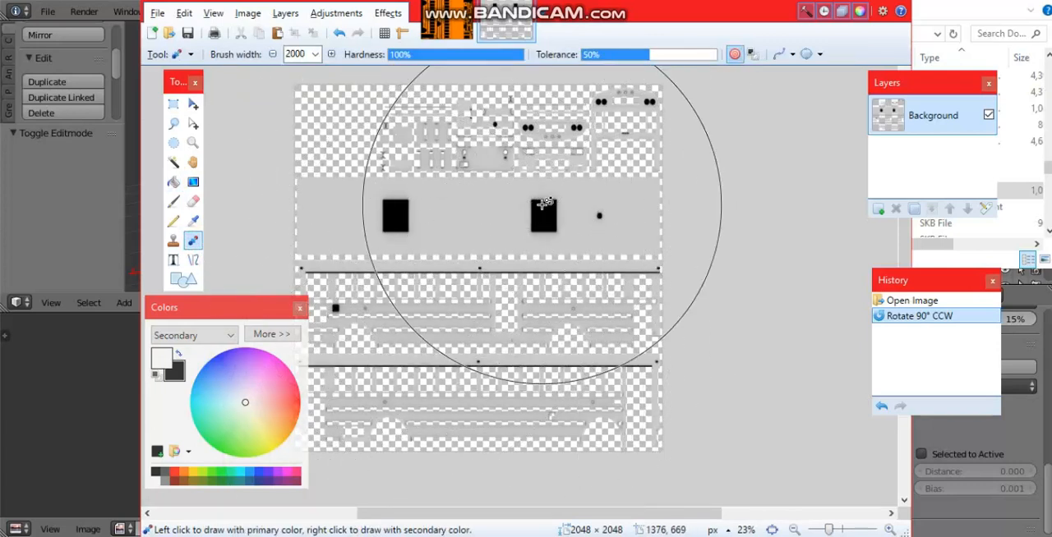
# Step: Recolor the grey areas of the whole baked map to white, keeping the dark shading
pyautogui.keyDown('ctrl'); pyautogui.scroll(2, 498, 242); pyautogui.keyUp('ctrl')
pyautogui.keyDown('ctrl'); pyautogui.scroll(-2, 493, 239); pyautogui.keyUp('ctrl')
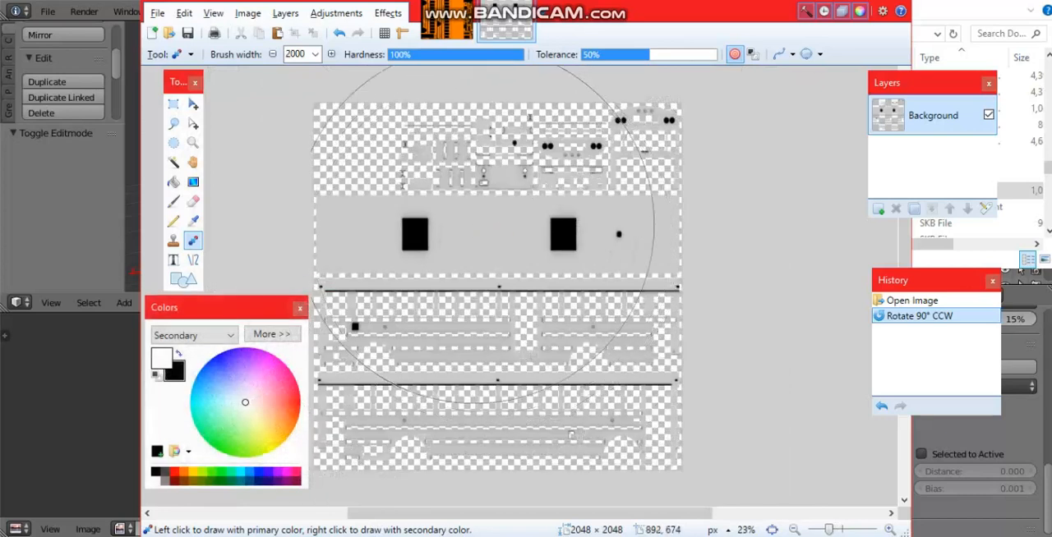
pyautogui.moveTo(467, 226)
pyautogui.mouseDown()
pyautogui.moveTo(453, 249)
pyautogui.moveTo(456, 290)
pyautogui.mouseUp()
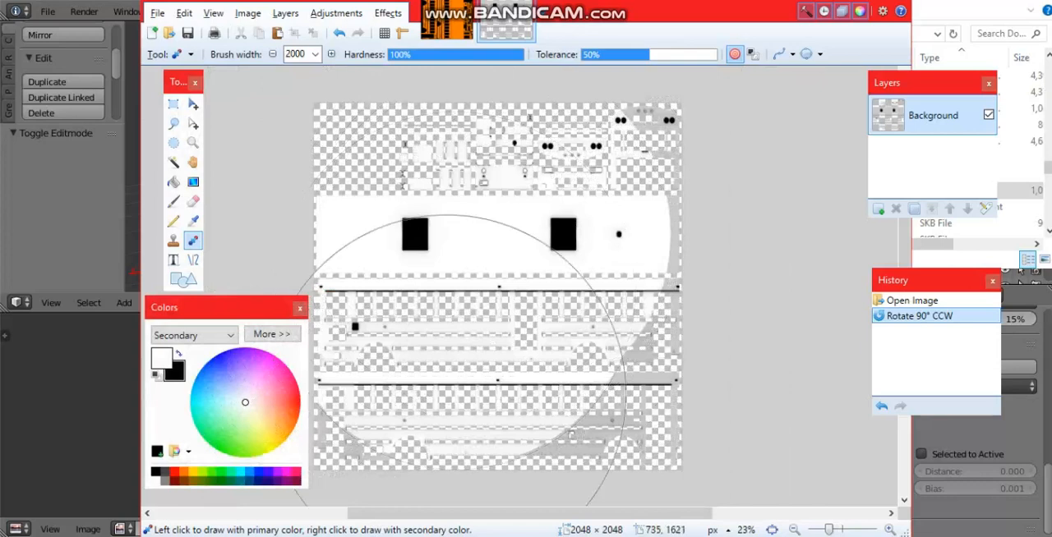
pyautogui.moveTo(447, 395); pyautogui.dragTo(444, 401)
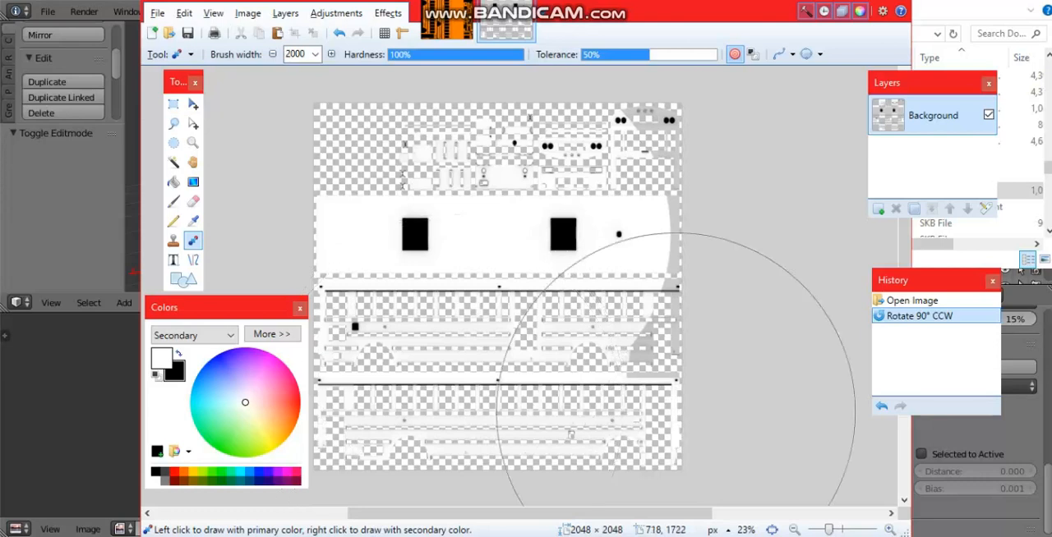
pyautogui.moveTo(675, 374); pyautogui.dragTo(709, 256)
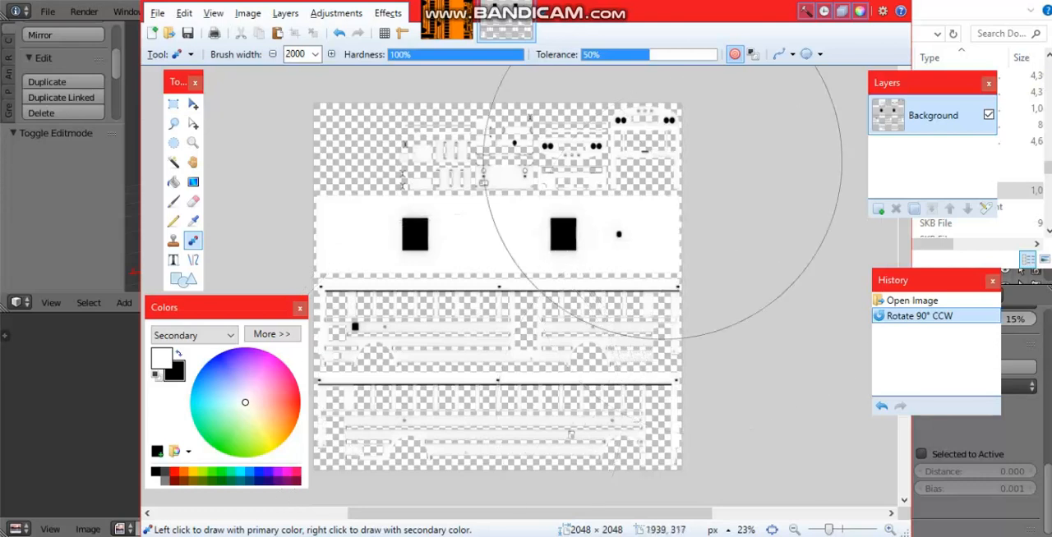
pyautogui.moveTo(662, 160); pyautogui.dragTo(562, 171)
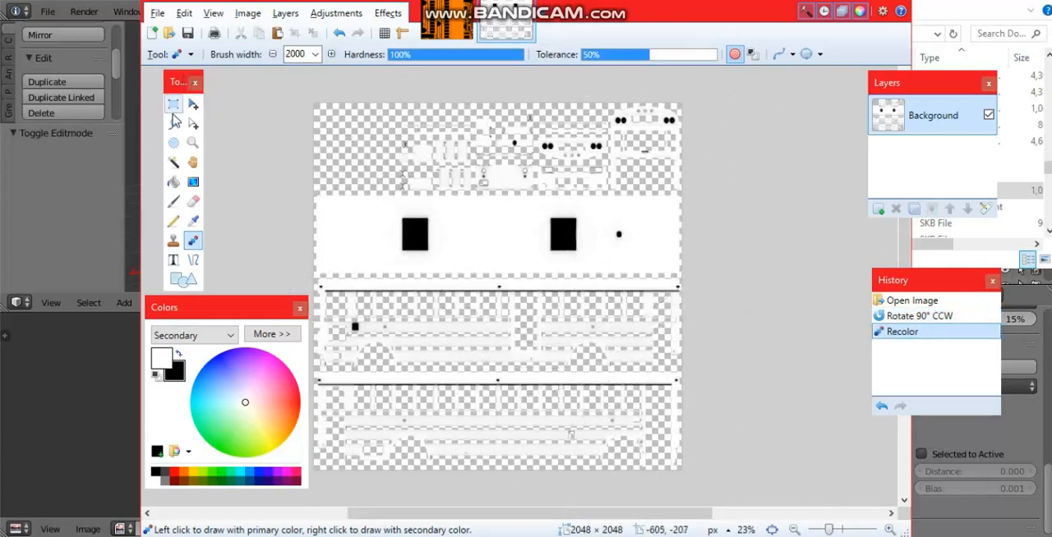
# Step: Examine the shading around the small oval and rectangular openings of the recolored map up close
pyautogui.click(172, 107)
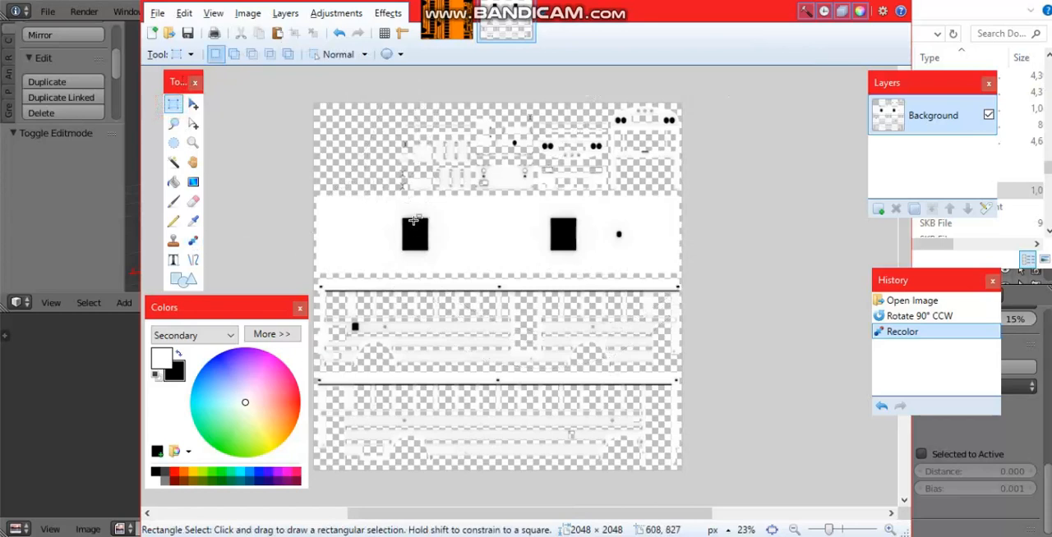
pyautogui.keyDown('ctrl'); pyautogui.scroll(2, 546, 397); pyautogui.keyUp('ctrl')
pyautogui.keyDown('ctrl'); pyautogui.scroll(10, 546, 397); pyautogui.keyUp('ctrl')
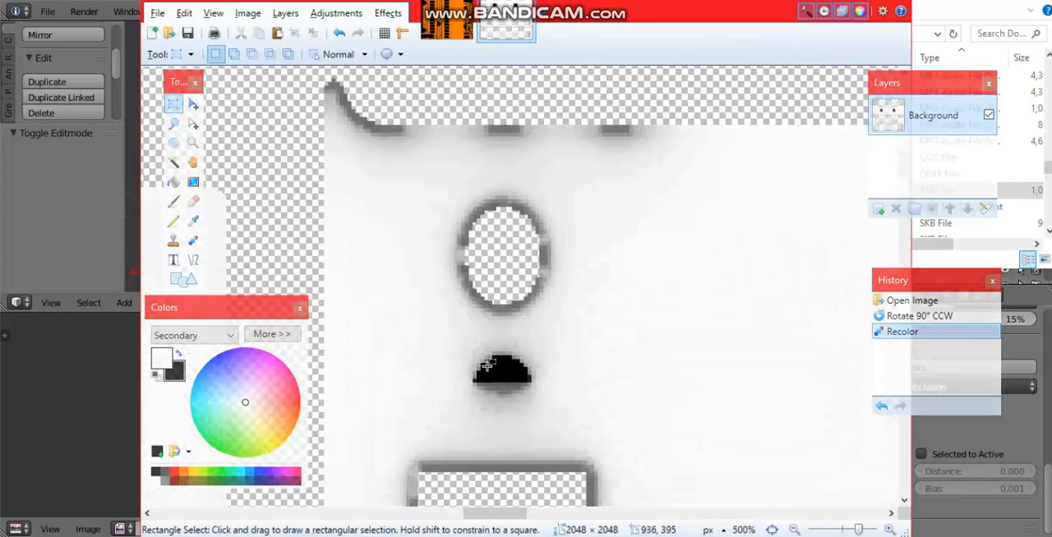
pyautogui.scroll(-3, 481, 321)
pyautogui.keyDown('ctrl'); pyautogui.scroll(-4, 503, 184); pyautogui.keyUp('ctrl')
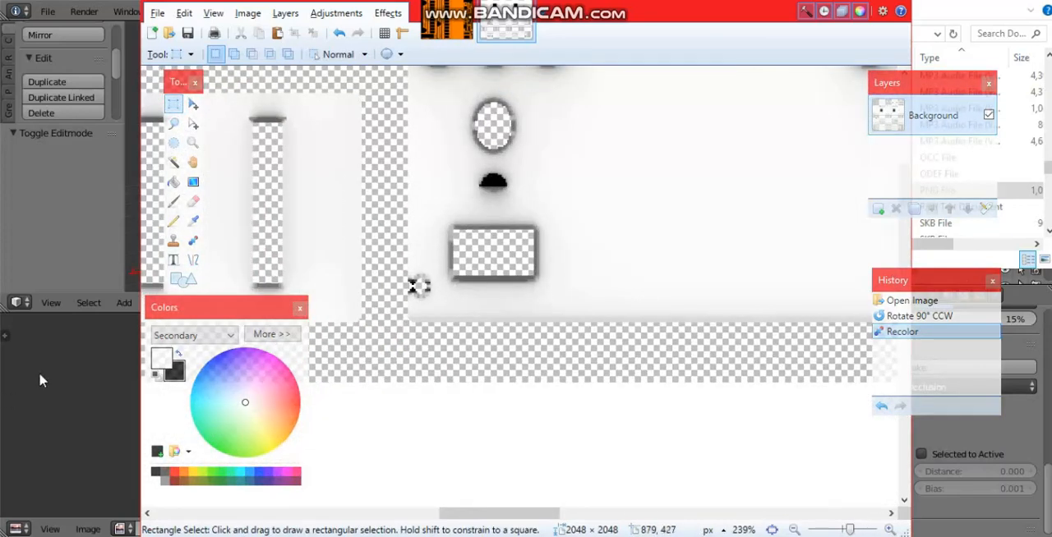
pyautogui.click(85, 222)
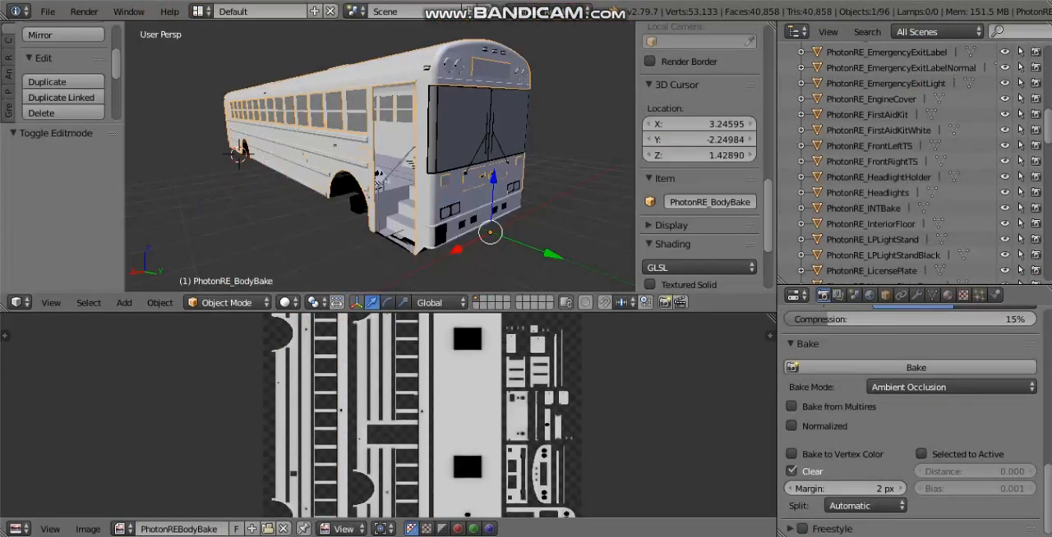
pyautogui.moveTo(789, 536)
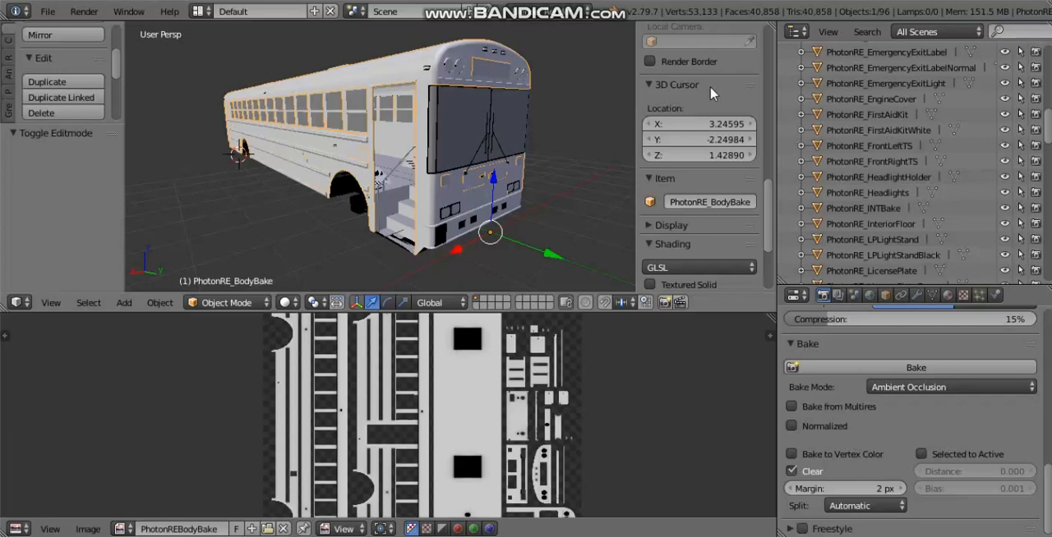
pyautogui.moveTo(824, 536)
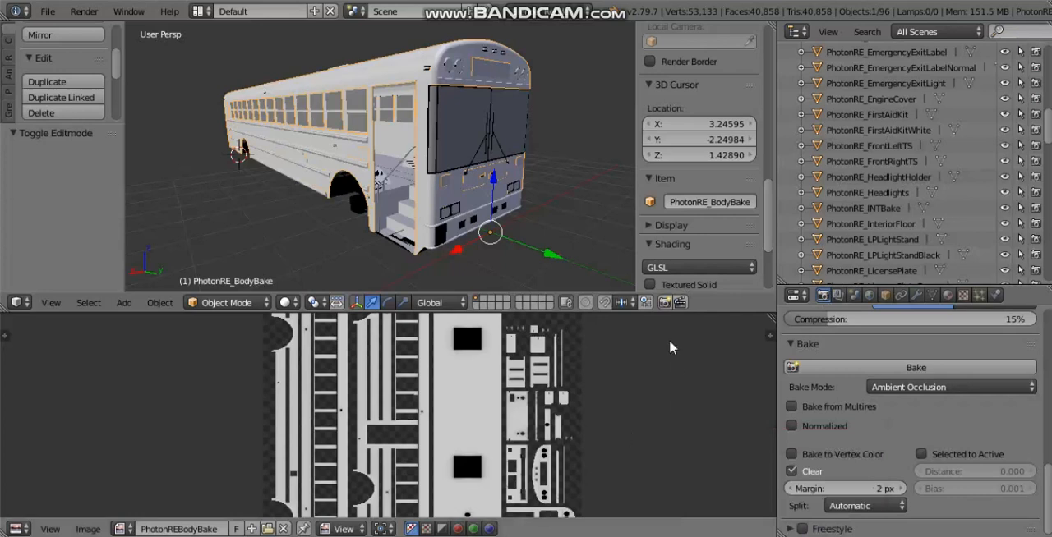
pyautogui.hotkey('alt', 'Tab')
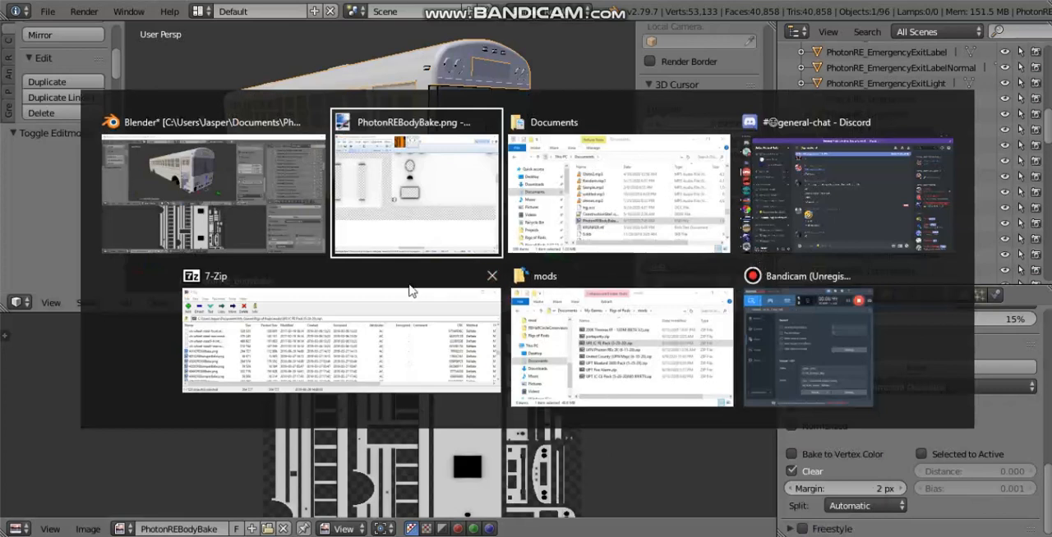
# Step: Examine the recolored map's roof, side panels and wheel arches
pyautogui.keyDown('ctrl'); pyautogui.scroll(-6, 514, 283); pyautogui.keyUp('ctrl')
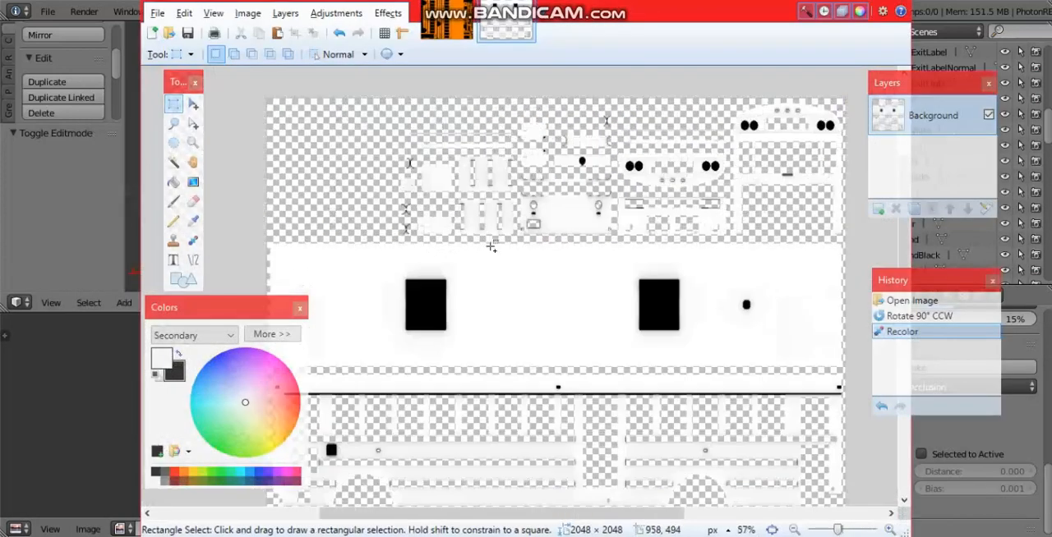
pyautogui.keyDown('ctrl'); pyautogui.scroll(-2, 478, 236); pyautogui.keyUp('ctrl')
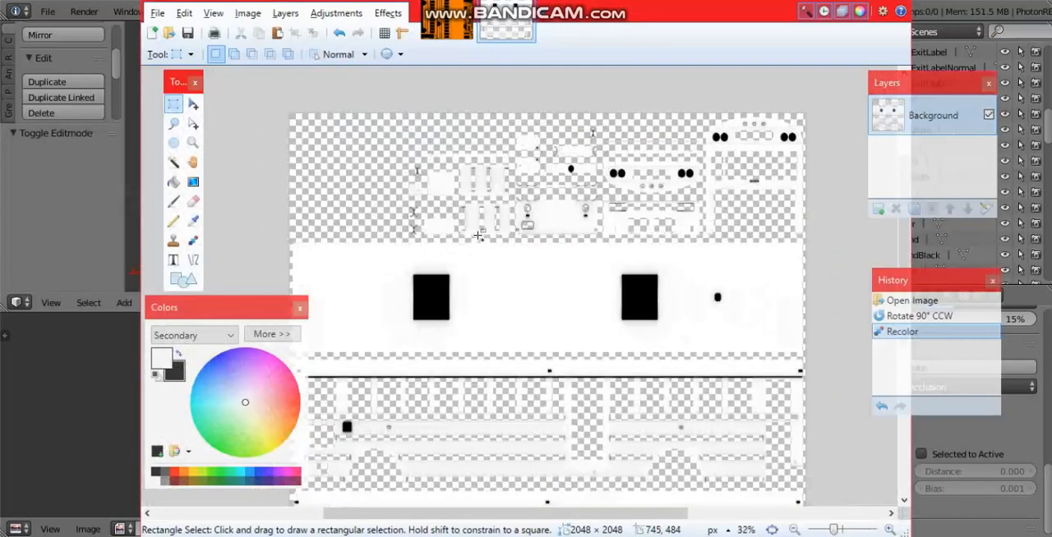
pyautogui.scroll(-3, 553, 369)
pyautogui.keyDown('ctrl'); pyautogui.scroll(3, 526, 380); pyautogui.keyUp('ctrl')
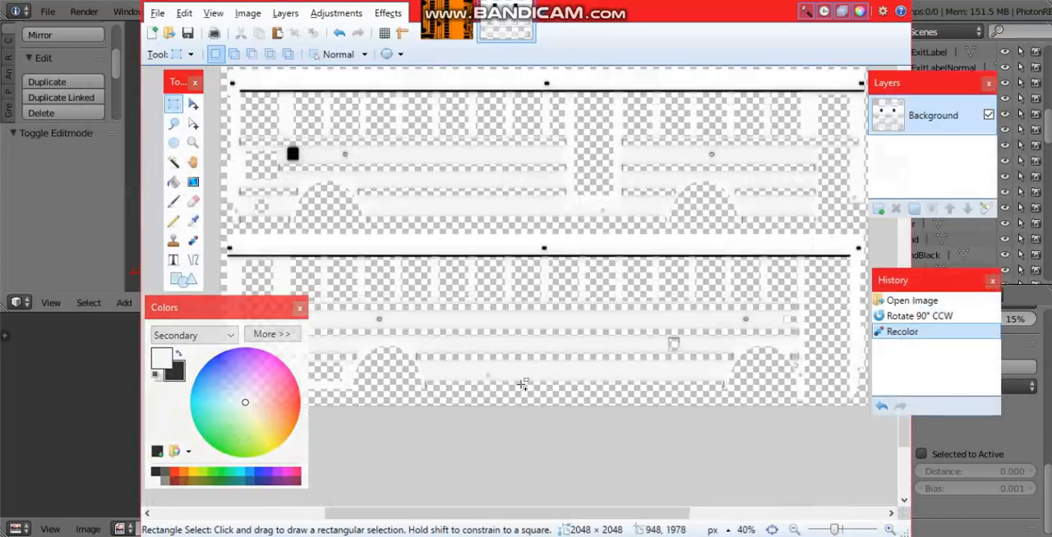
pyautogui.keyDown('ctrl'); pyautogui.scroll(-3, 513, 366); pyautogui.keyUp('ctrl')
pyautogui.keyDown('ctrl'); pyautogui.scroll(1, 542, 279); pyautogui.keyUp('ctrl')
pyautogui.scroll(3, 571, 199)
pyautogui.keyDown('ctrl'); pyautogui.scroll(-2, 574, 207); pyautogui.keyUp('ctrl')
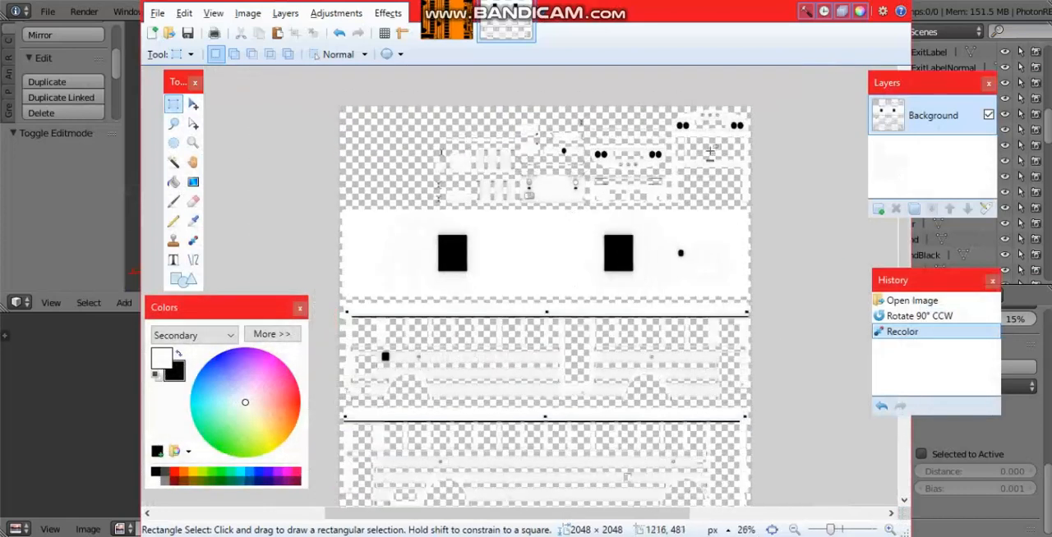
# Step: Add a new layer above the baked map and sample the livery image's orange as the secondary colour
pyautogui.click(878, 209)
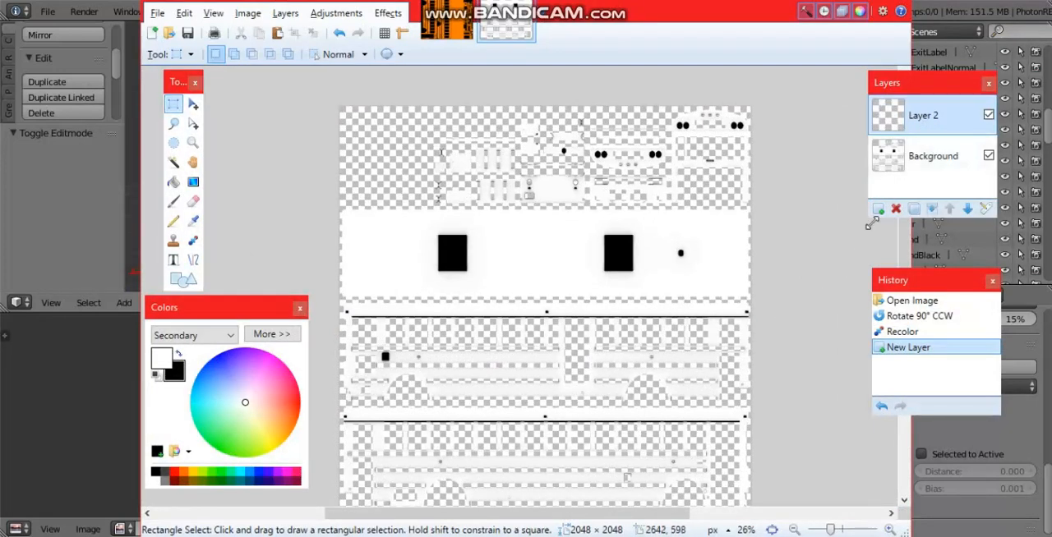
pyautogui.click(454, 33)
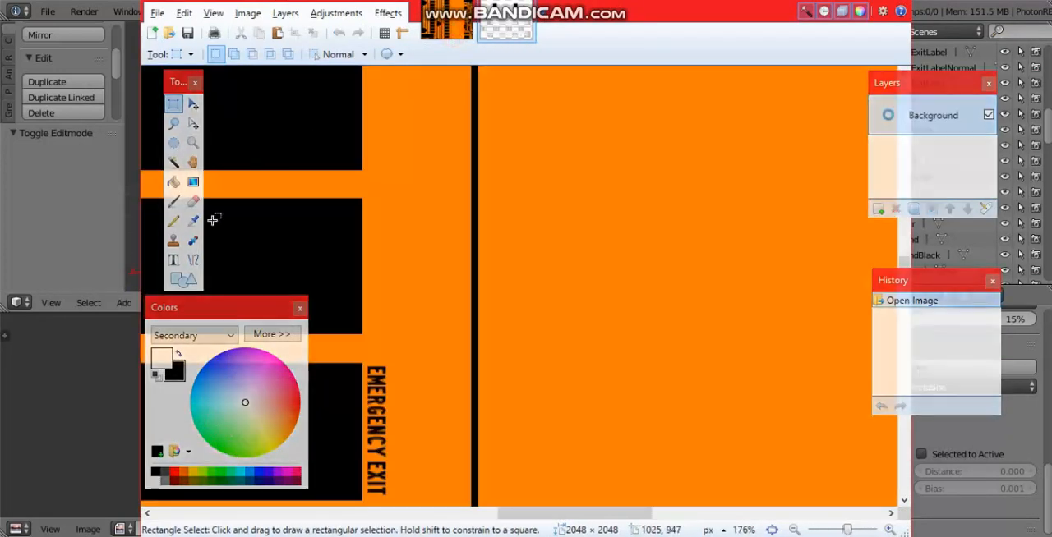
pyautogui.click(193, 221)
pyautogui.rightClick(604, 236)
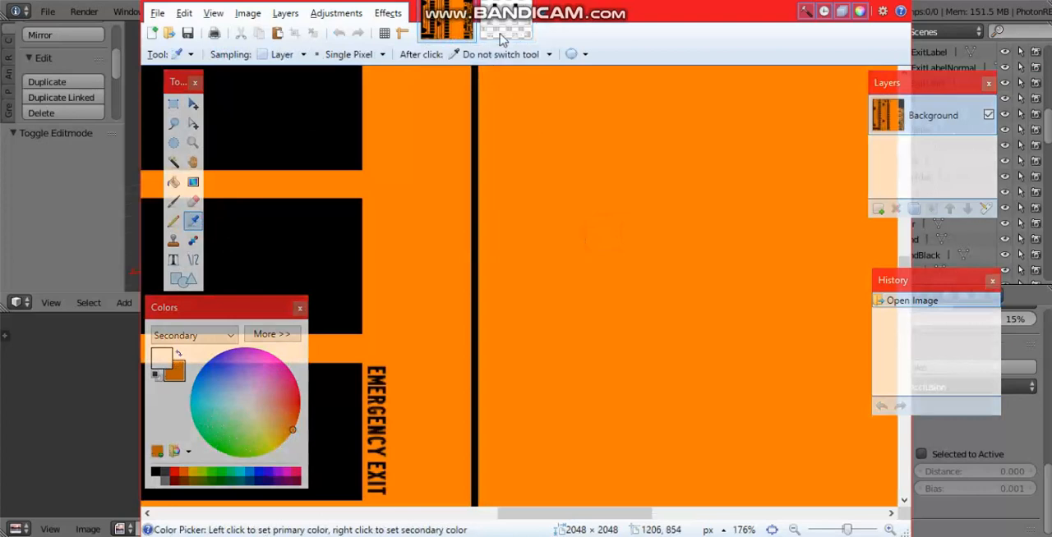
pyautogui.click(505, 32)
# Step: Try an orange fill on the new layer with the Multiply and Difference blend modes, and undo the fill
pyautogui.click(173, 181)
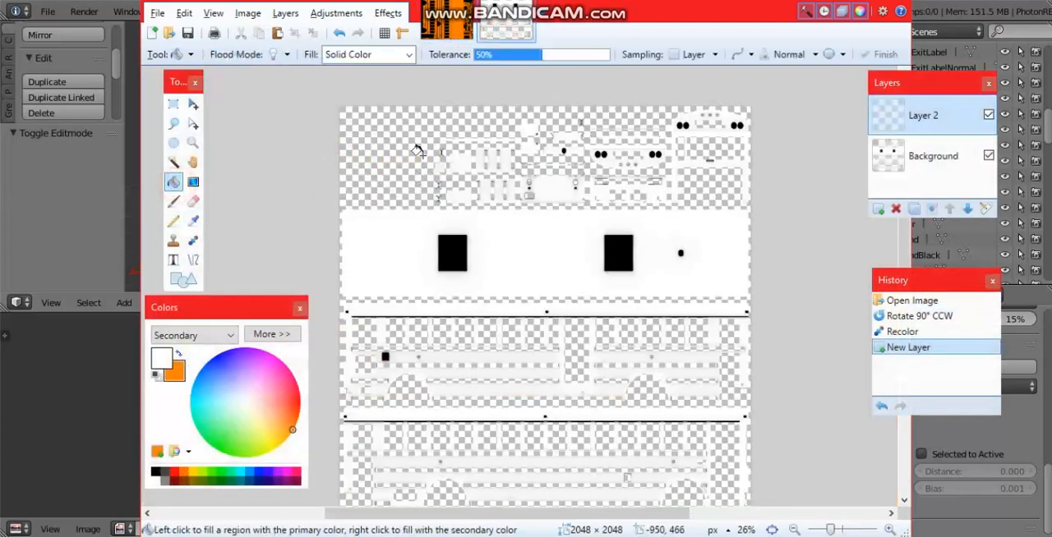
pyautogui.click(435, 169)
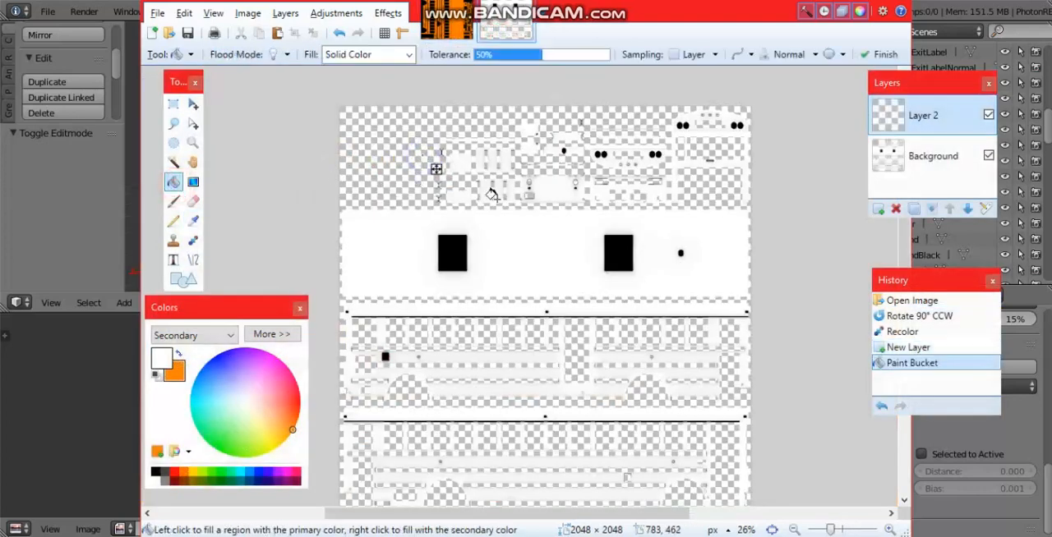
pyautogui.click(984, 209)
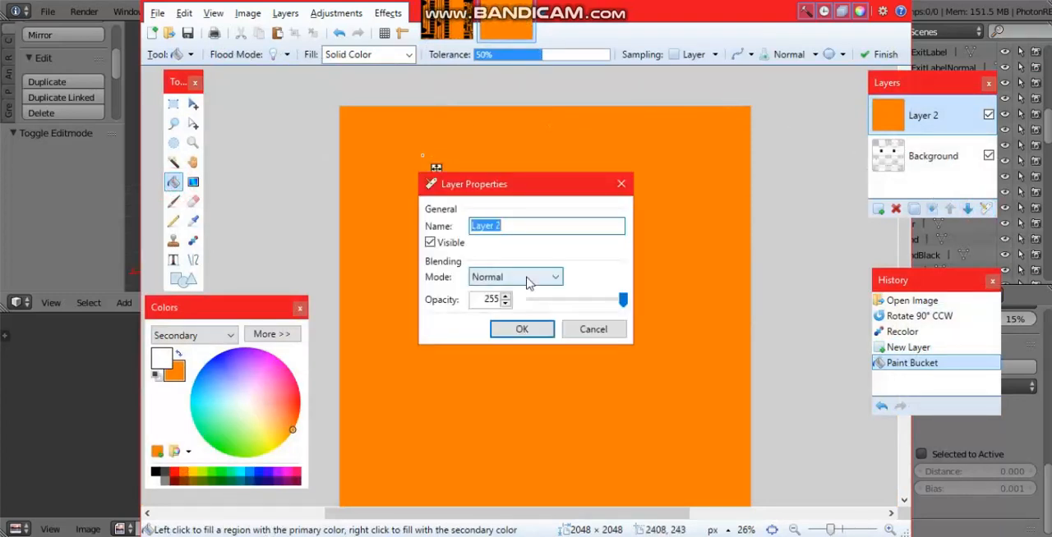
pyautogui.click(528, 279)
pyautogui.click(523, 306)
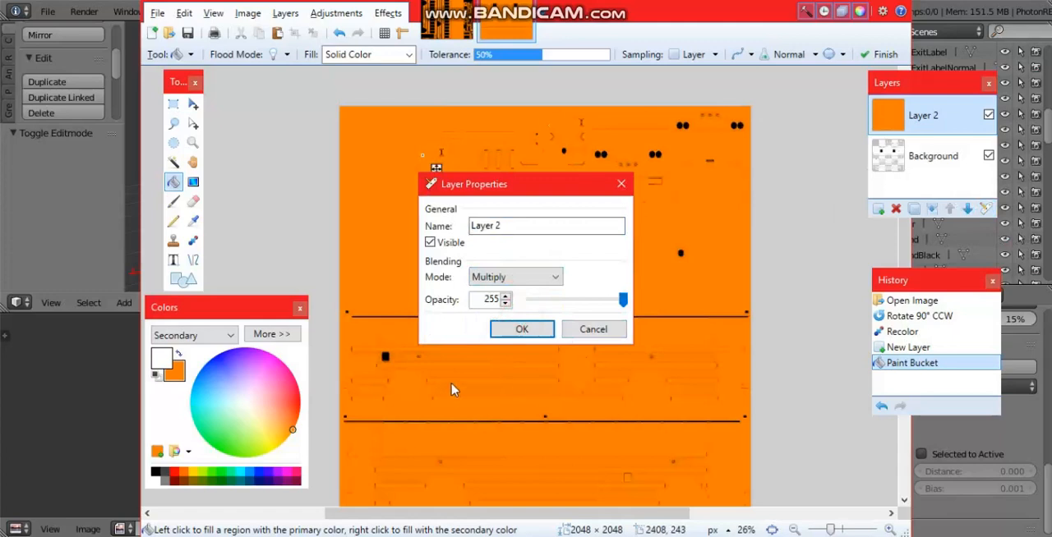
pyautogui.click(530, 277)
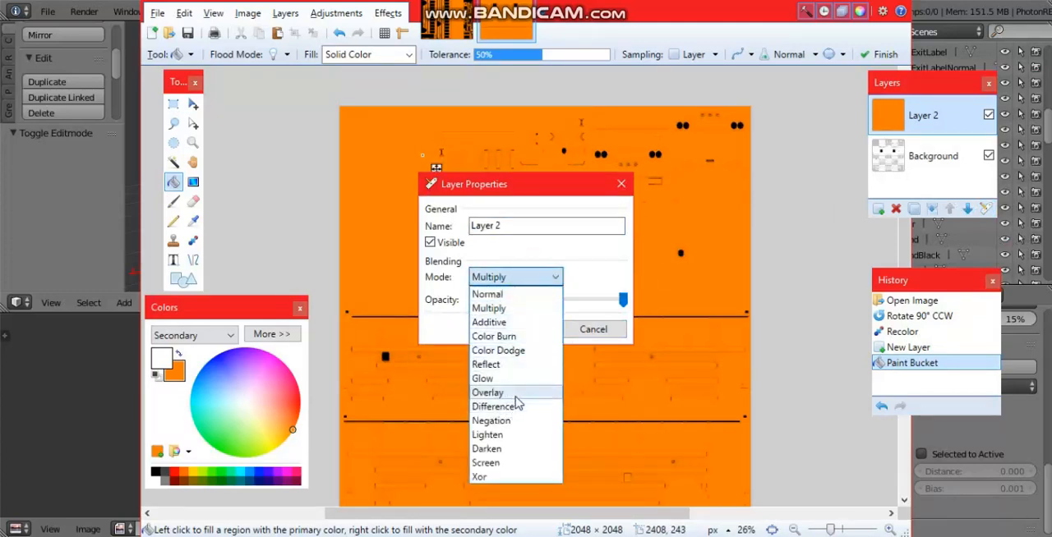
pyautogui.click(513, 407)
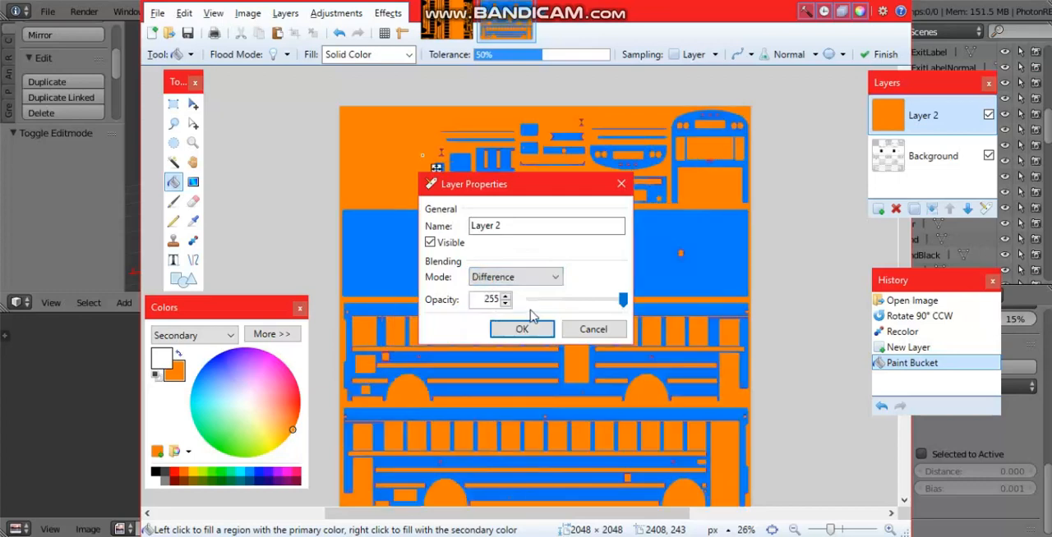
pyautogui.click(593, 329)
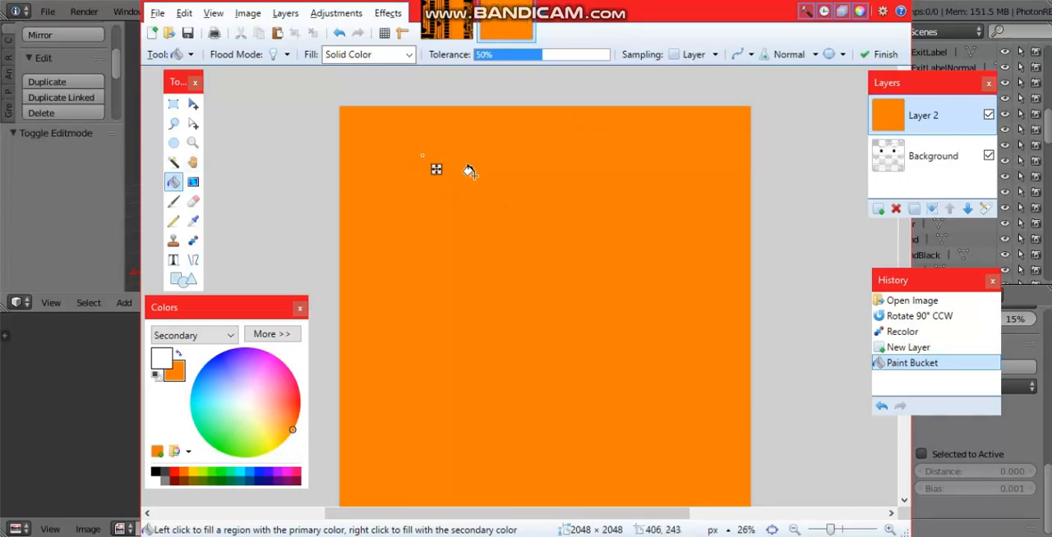
pyautogui.hotkey('ctrl', 'z')
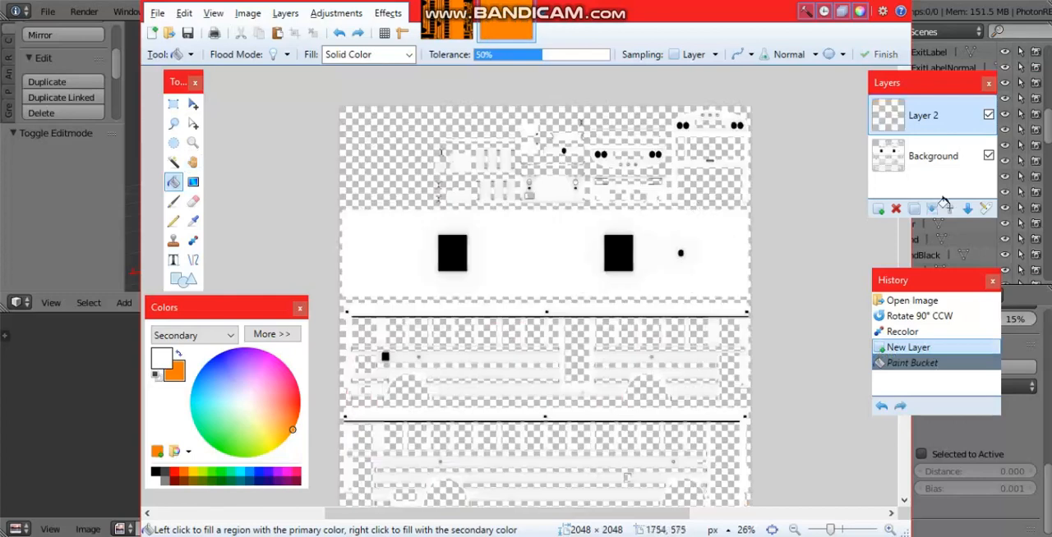
# Step: Undo the added empty layer and duplicate the recolored Background layer
pyautogui.hotkey('ctrl', 'z')
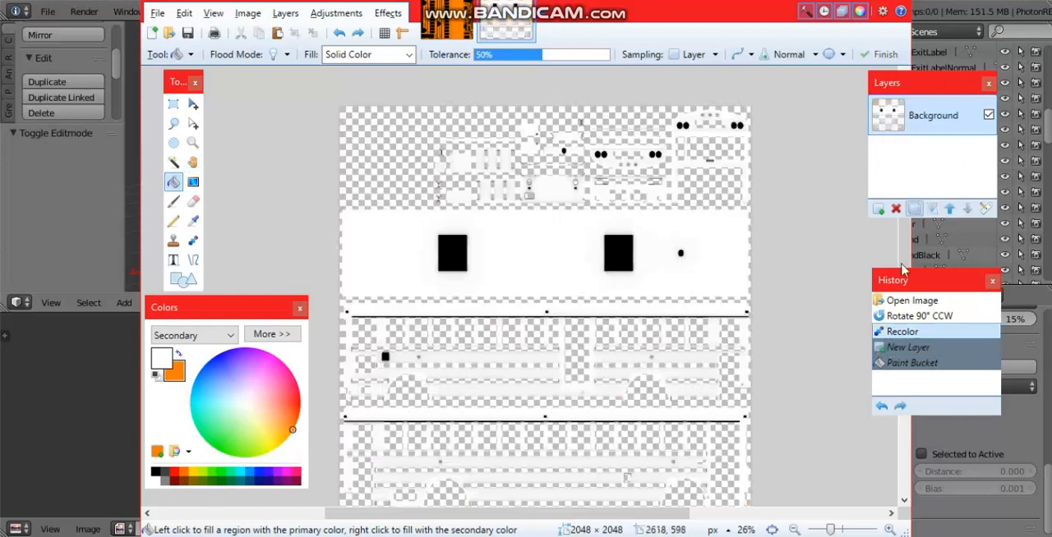
pyautogui.press('k')
pyautogui.hotkey('ctrl', 'z')
pyautogui.press('f')
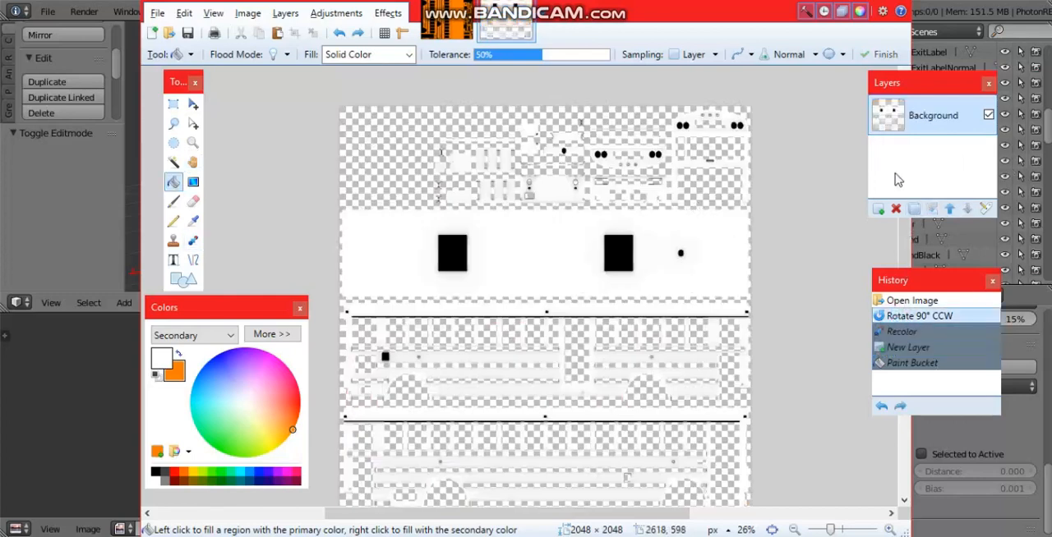
pyautogui.press('k')
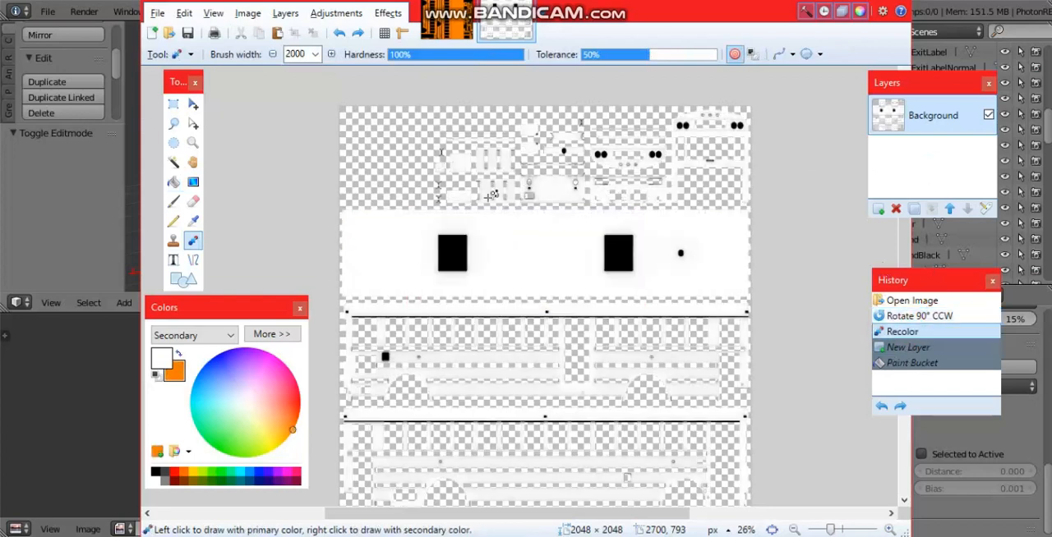
pyautogui.hotkey('ctrl', 'shift', 'd')
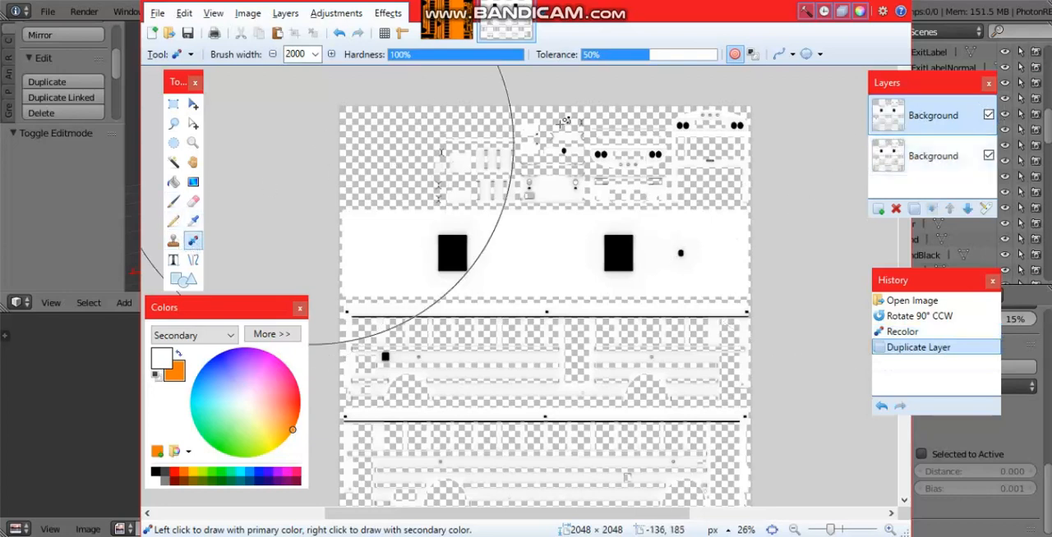
# Step: Set the Recolor tolerance to 100%, swap the primary and secondary colours, and recolor the duplicate layer's white areas orange
pyautogui.moveTo(690, 57); pyautogui.dragTo(727, 56)
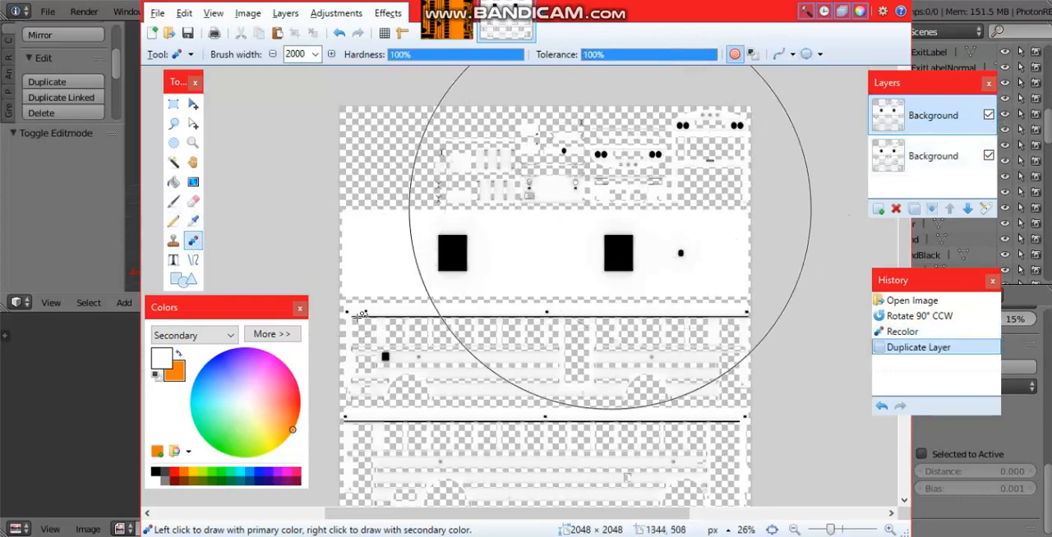
pyautogui.click(180, 355)
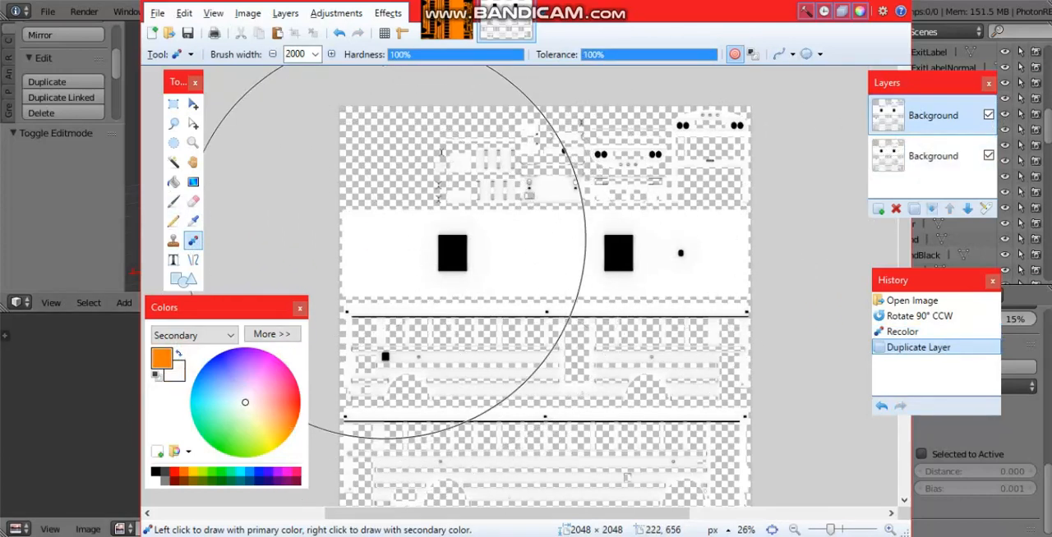
pyautogui.moveTo(388, 247)
pyautogui.mouseDown()
pyautogui.moveTo(683, 380)
pyautogui.moveTo(534, 394)
pyautogui.moveTo(585, 341)
pyautogui.mouseUp()
pyautogui.moveTo(657, 334)
pyautogui.mouseDown()
pyautogui.moveTo(395, 447)
pyautogui.moveTo(692, 162)
pyautogui.moveTo(560, 39)
pyautogui.moveTo(516, 80)
pyautogui.mouseUp()
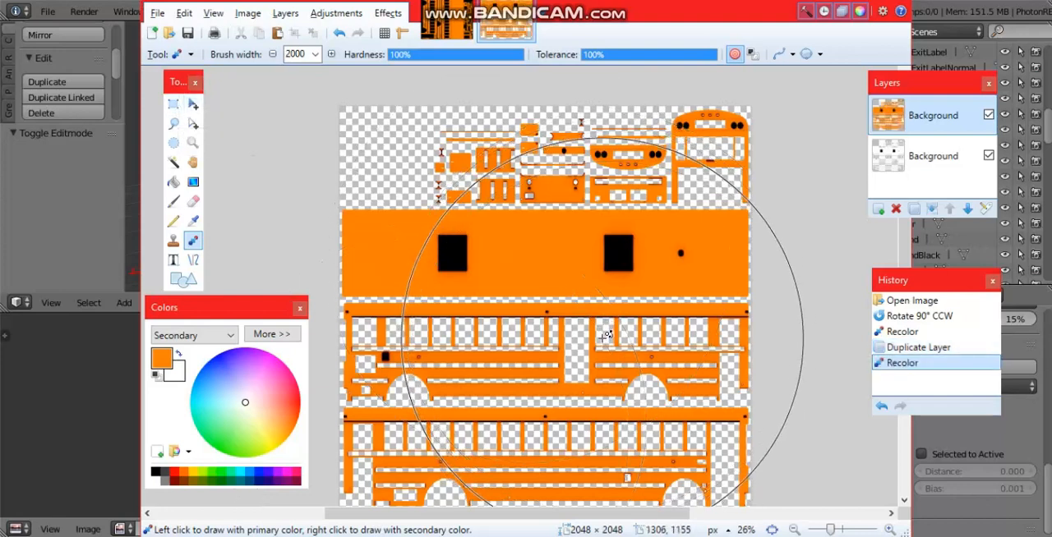
# Step: Examine the orange recolor's shading around the side windows, wheel arches and black roof openings up close
pyautogui.scroll(-2, 623, 329)
pyautogui.keyDown('ctrl'); pyautogui.scroll(5, 623, 329); pyautogui.keyUp('ctrl')
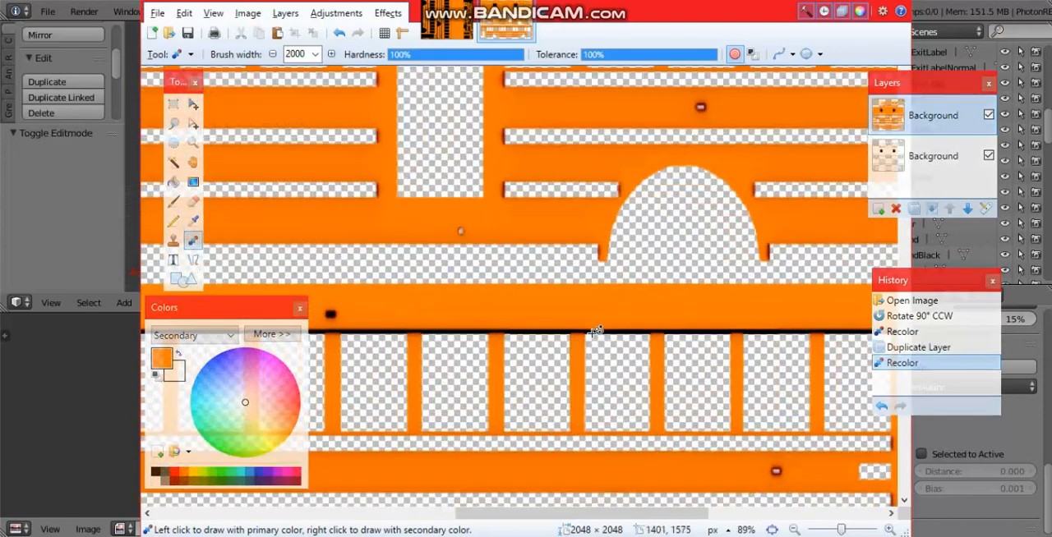
pyautogui.keyDown('ctrl'); pyautogui.scroll(3, 595, 331); pyautogui.keyUp('ctrl')
pyautogui.keyDown('ctrl'); pyautogui.scroll(-5, 493, 317); pyautogui.keyUp('ctrl')
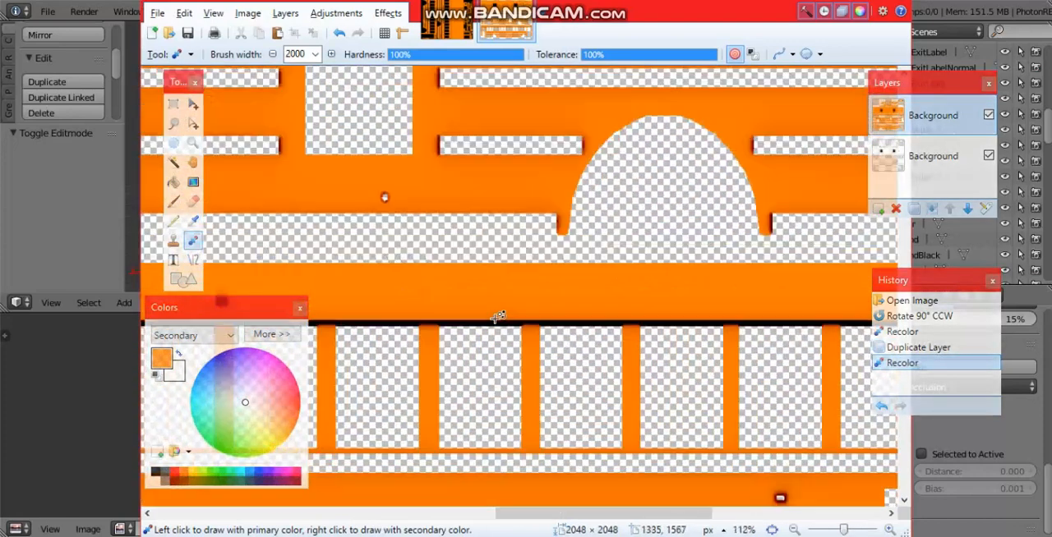
pyautogui.keyDown('ctrl'); pyautogui.scroll(-3, 429, 308); pyautogui.keyUp('ctrl')
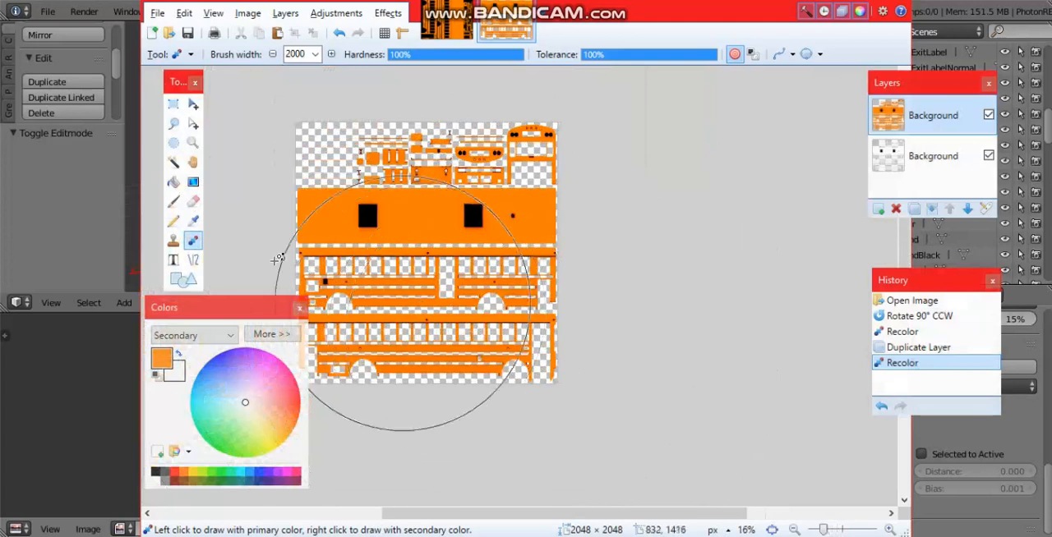
pyautogui.keyDown('ctrl'); pyautogui.scroll(2, 277, 259); pyautogui.keyUp('ctrl')
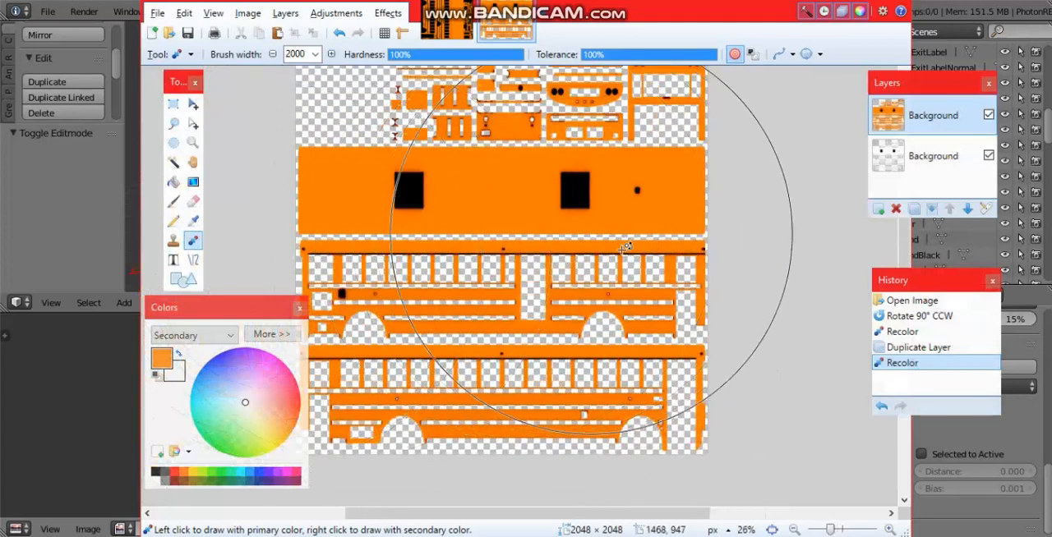
pyautogui.press('[')
pyautogui.press('[')
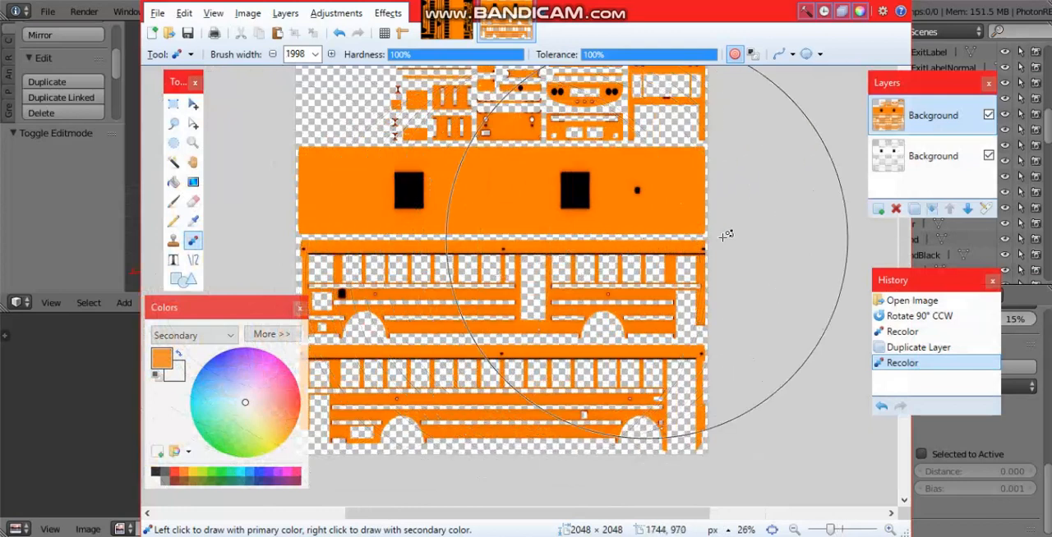
pyautogui.keyDown('ctrl'); pyautogui.scroll(6, 741, 182); pyautogui.keyUp('ctrl')
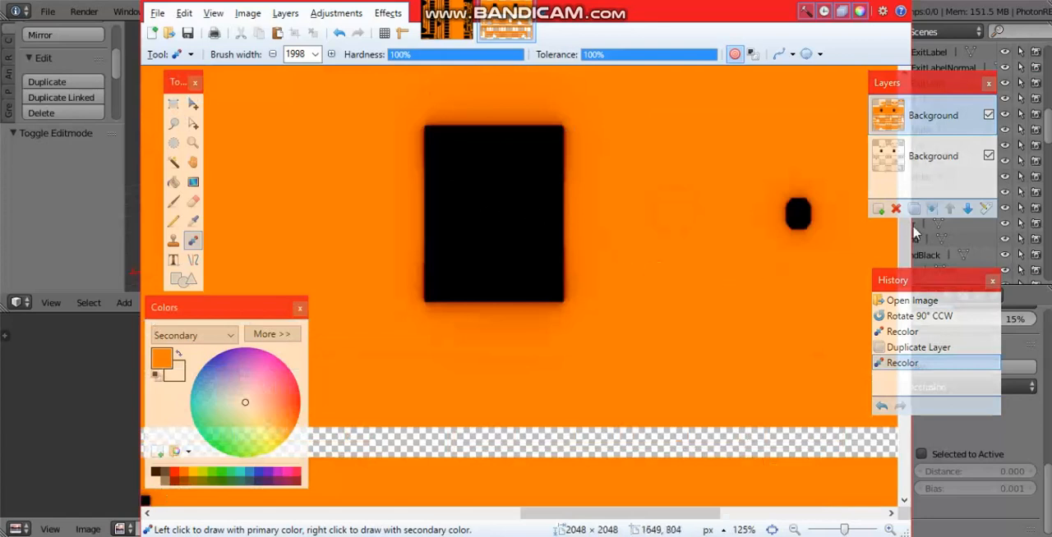
pyautogui.keyDown('ctrl'); pyautogui.scroll(-3, 625, 304); pyautogui.keyUp('ctrl')
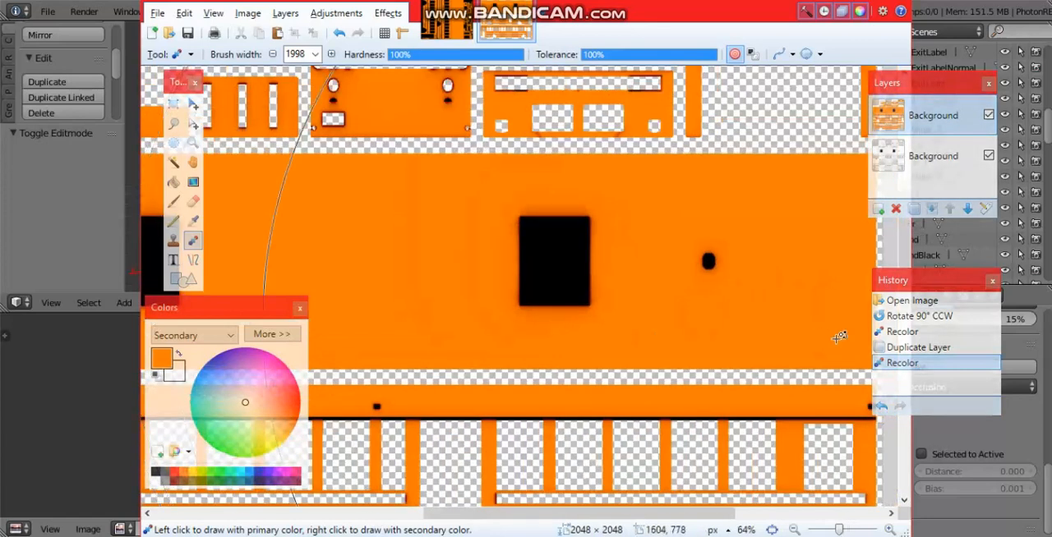
# Step: Undo the orange recolor of the duplicate layer and hide the lower Background layer
pyautogui.click(904, 349)
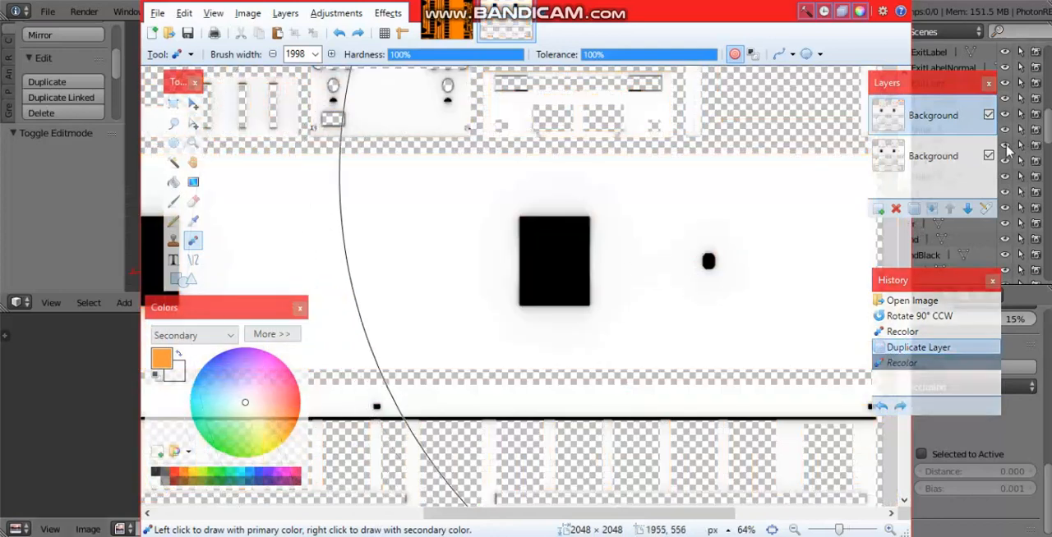
pyautogui.click(989, 156)
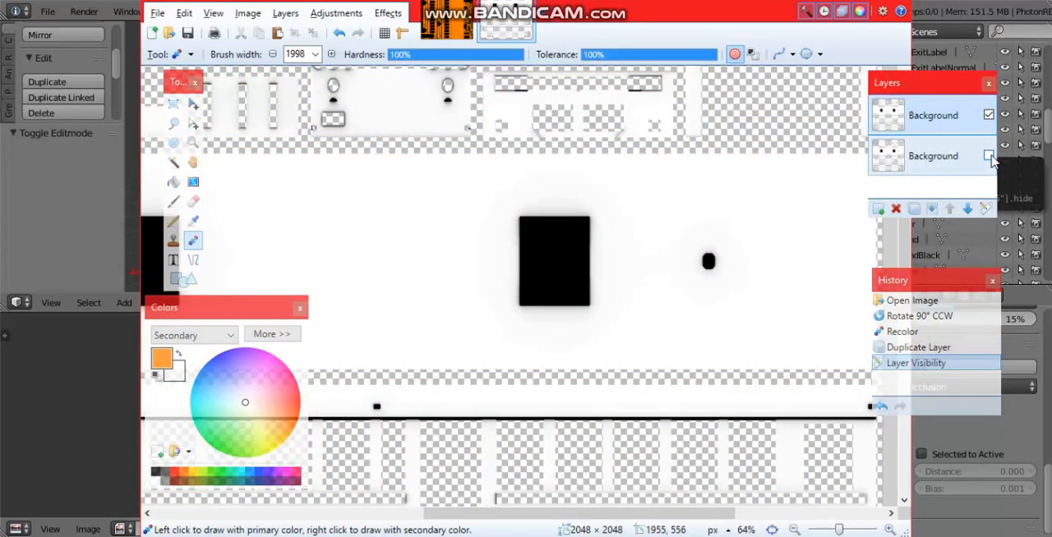
pyautogui.keyDown('ctrl'); pyautogui.scroll(-2, 633, 239); pyautogui.keyUp('ctrl')
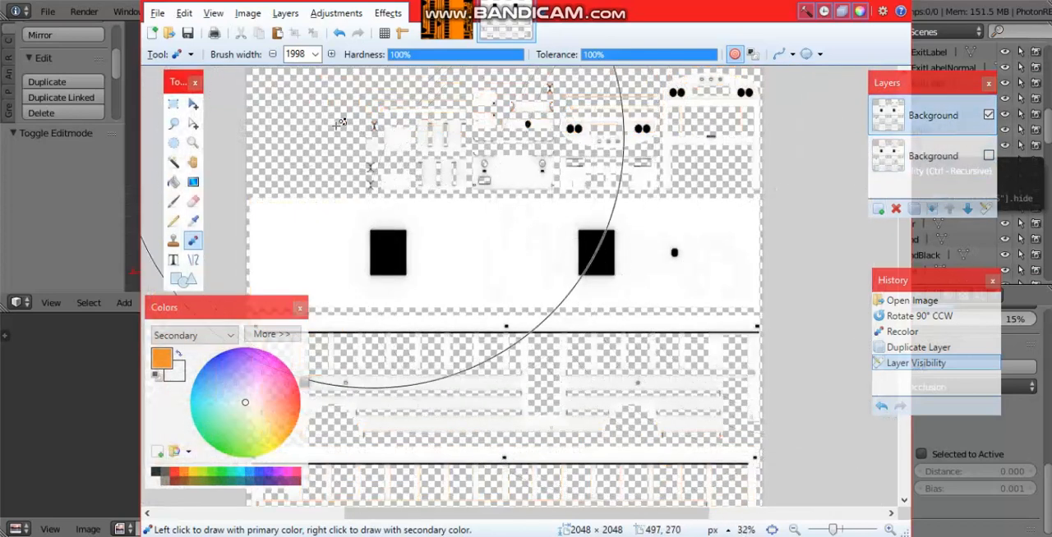
# Step: Apply Brightness / Contrast to the upper layer with brightness 100 and contrast 100
pyautogui.click(173, 104)
pyautogui.click(336, 14)
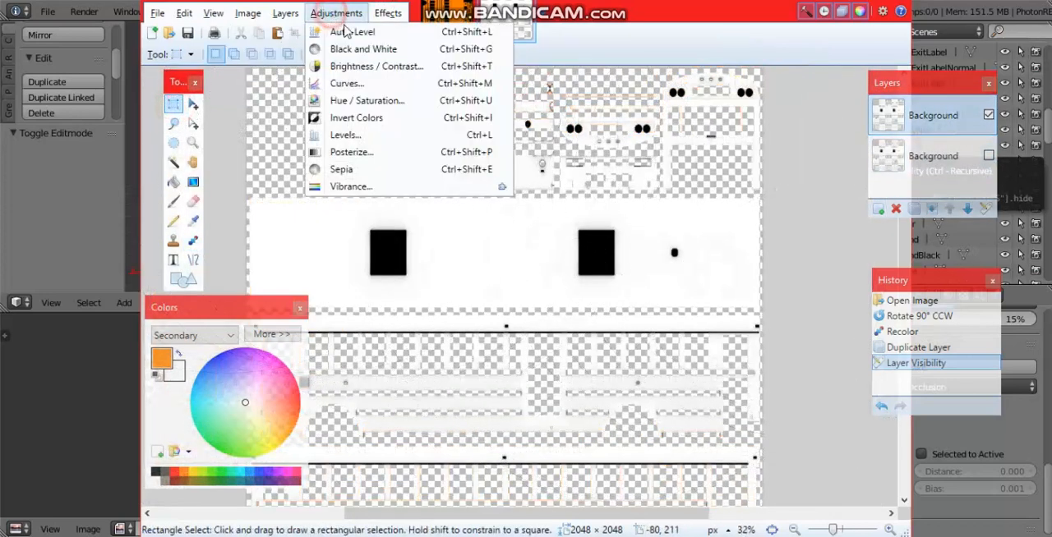
pyautogui.click(369, 66)
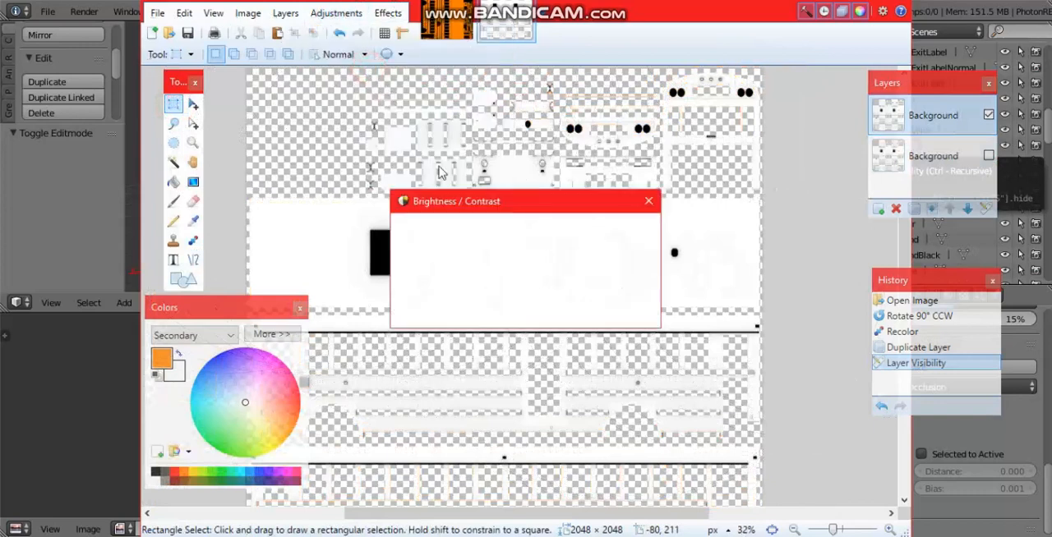
pyautogui.click(586, 242)
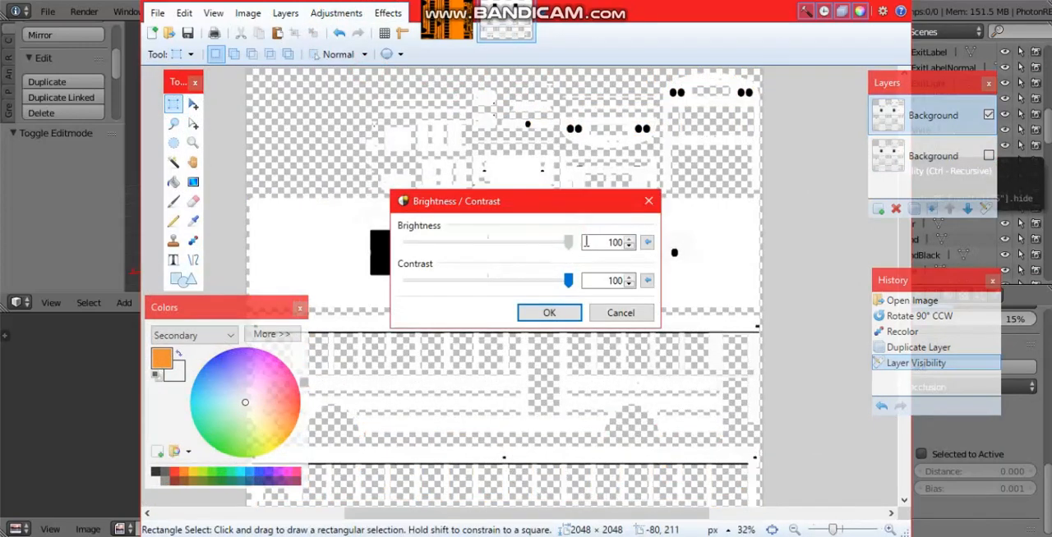
pyautogui.click(567, 281)
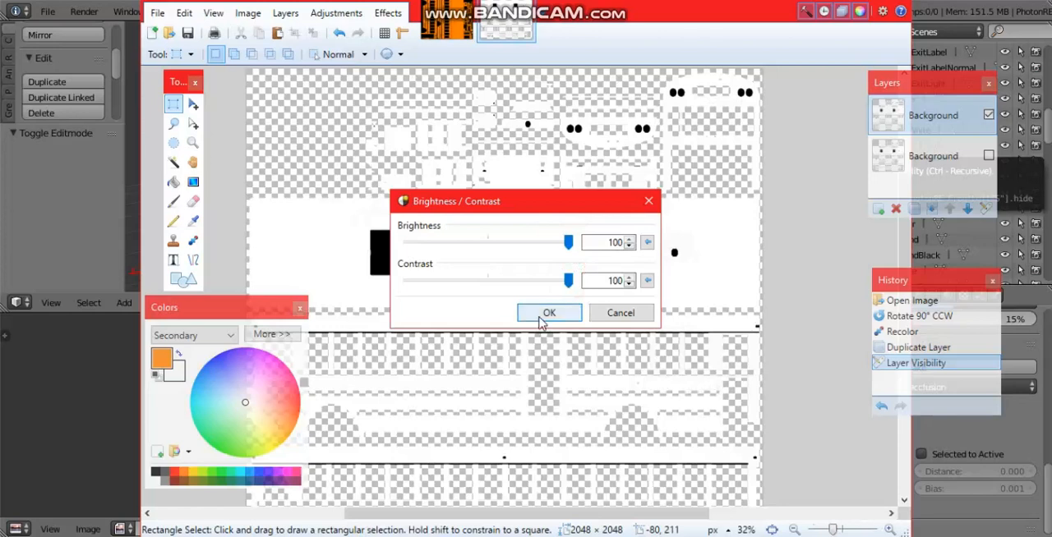
pyautogui.click(539, 314)
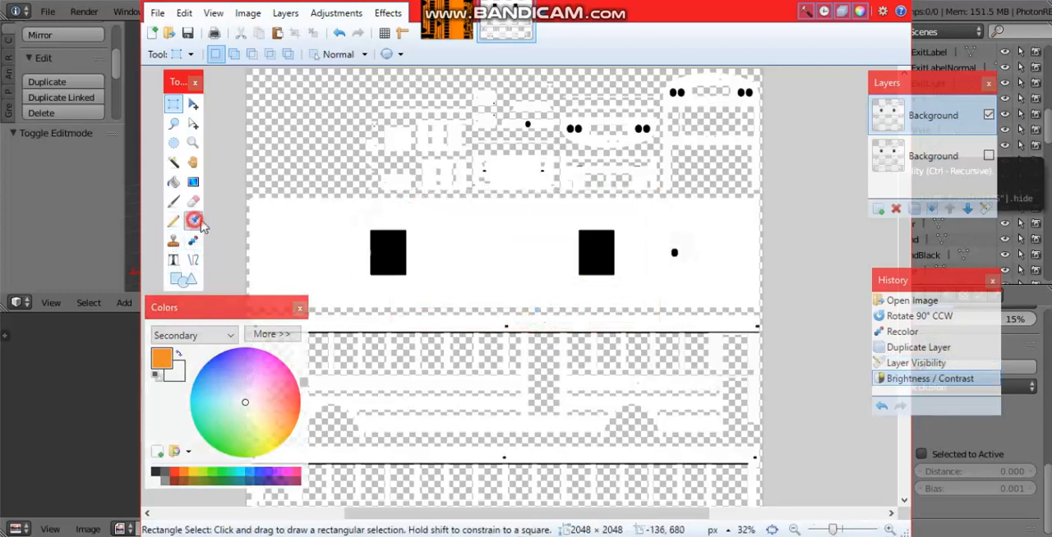
# Step: Sample the roof's white and recolor the upper layer's black openings, dots and lines white
pyautogui.click(193, 220)
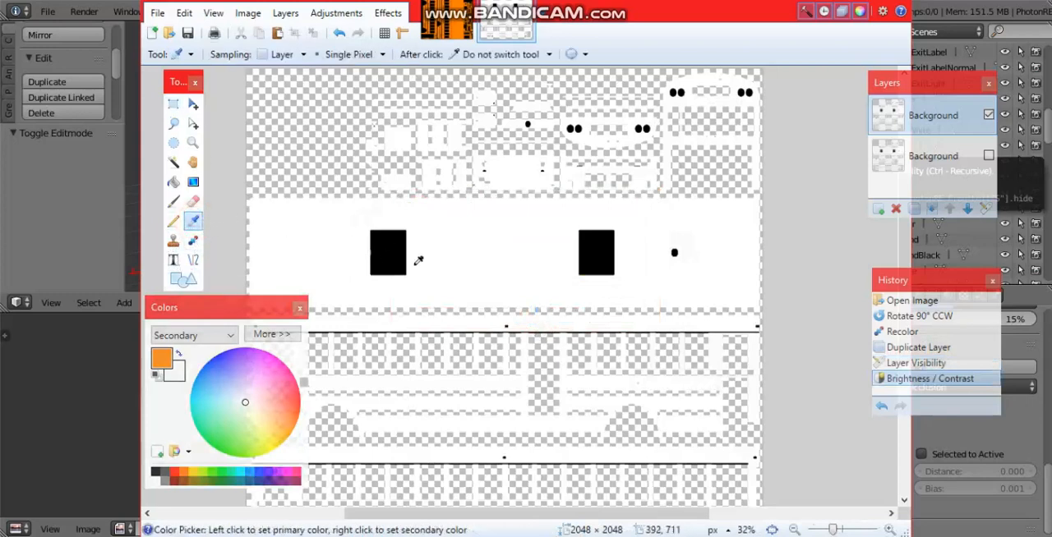
pyautogui.click(476, 251)
pyautogui.click(194, 241)
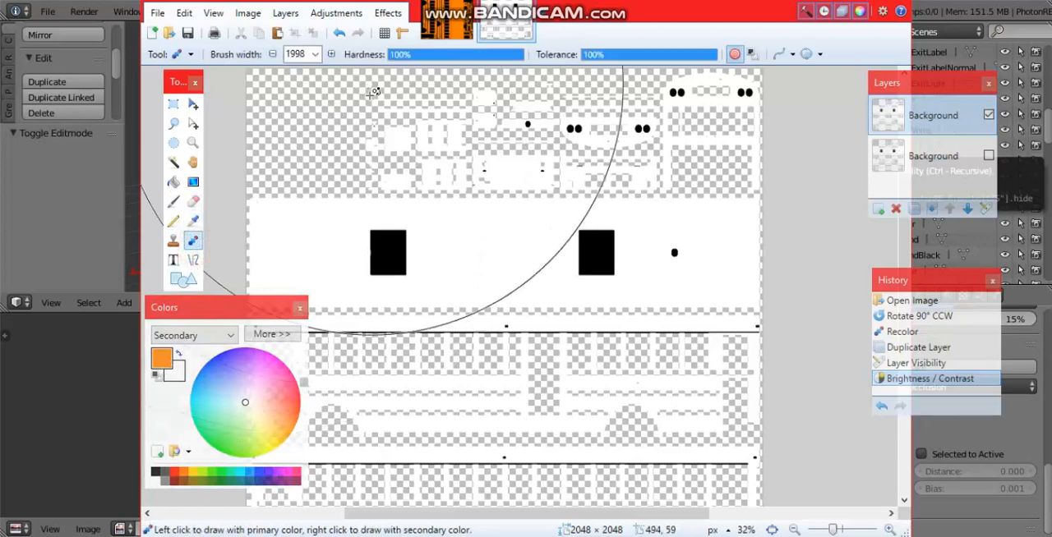
pyautogui.keyDown('ctrl'); pyautogui.scroll(5, 378, 256); pyautogui.keyUp('ctrl')
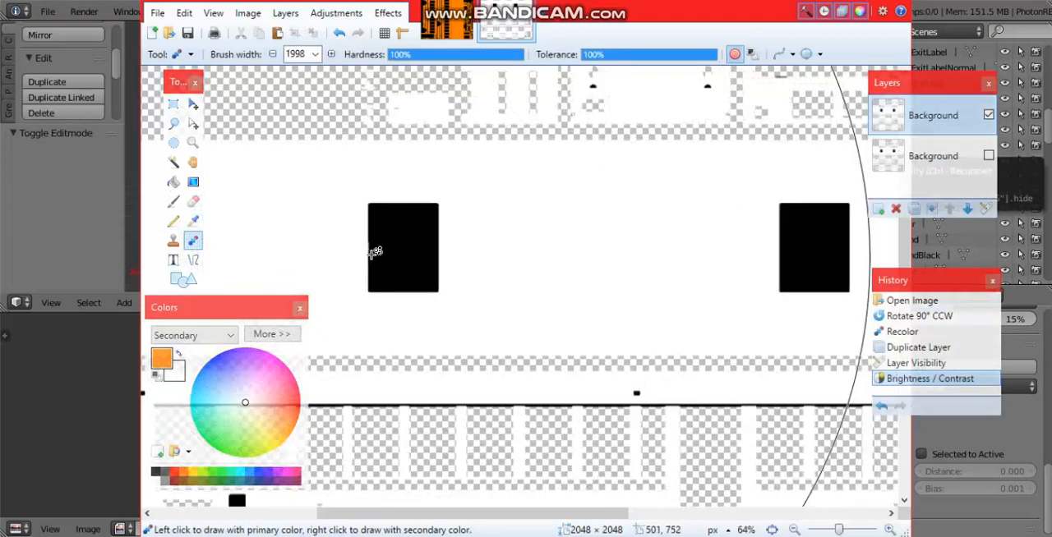
pyautogui.keyDown('ctrl'); pyautogui.scroll(-5, 380, 253); pyautogui.keyUp('ctrl')
pyautogui.keyDown('ctrl'); pyautogui.scroll(-3, 382, 250); pyautogui.keyUp('ctrl')
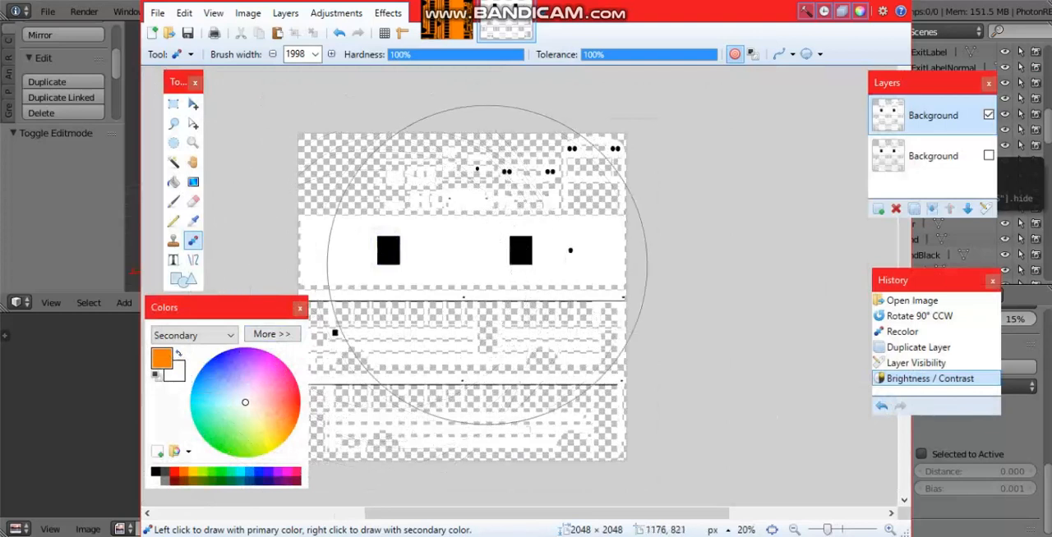
pyautogui.moveTo(487, 265)
pyautogui.mouseDown()
pyautogui.moveTo(513, 265)
pyautogui.moveTo(488, 294)
pyautogui.moveTo(494, 244)
pyautogui.moveTo(336, 328)
pyautogui.mouseUp()
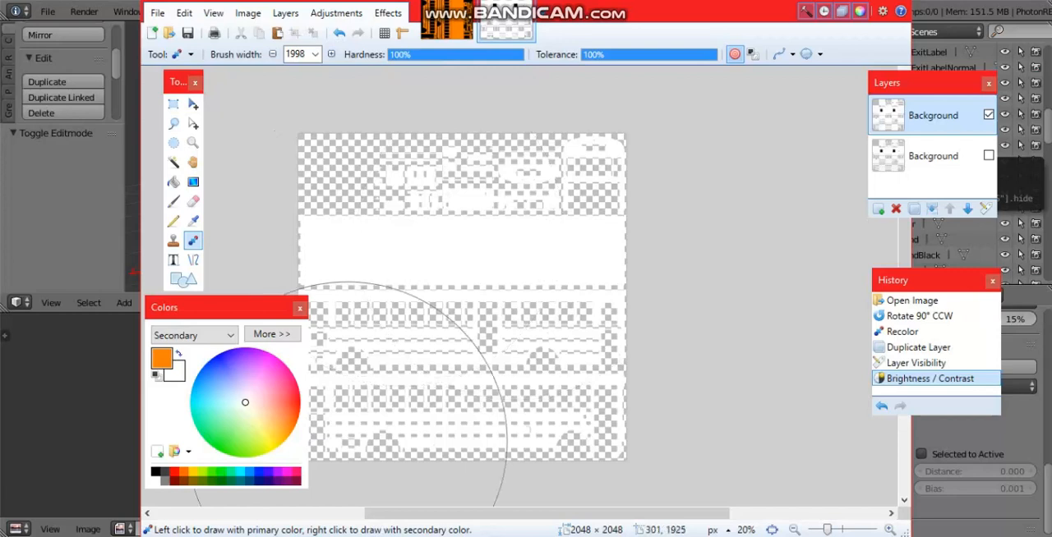
pyautogui.click(697, 234)
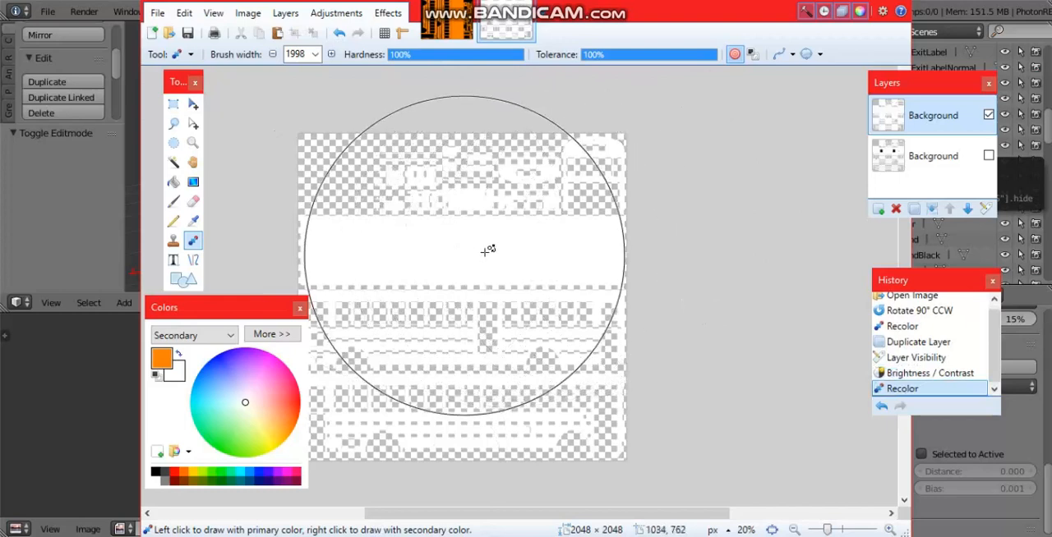
# Step: Recolor all the white bus parts on the upper layer orange and show the lower Background layer again
pyautogui.click(322, 250)
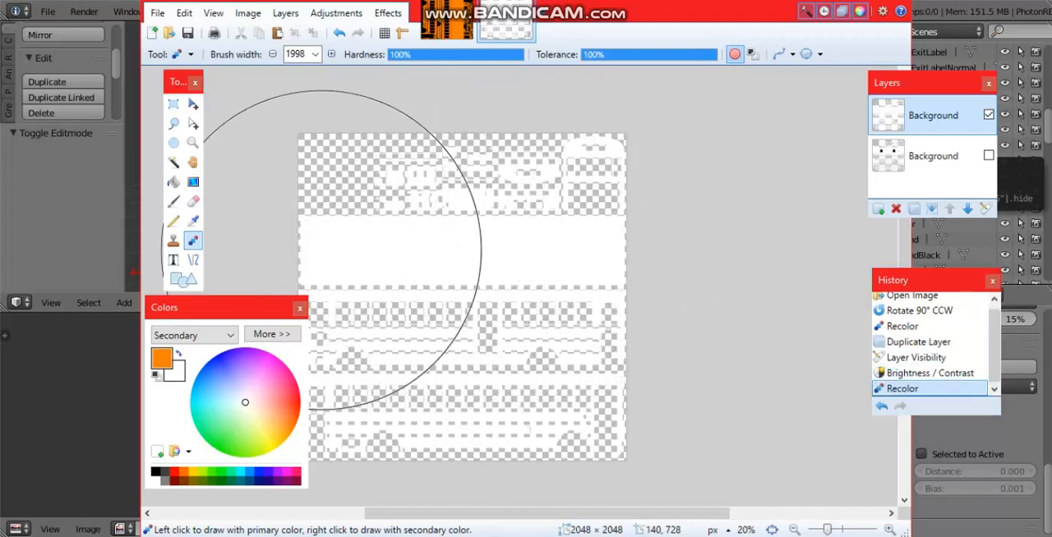
pyautogui.moveTo(699, 266)
pyautogui.mouseDown()
pyautogui.moveTo(597, 338)
pyautogui.moveTo(394, 374)
pyautogui.moveTo(280, 374)
pyautogui.mouseUp()
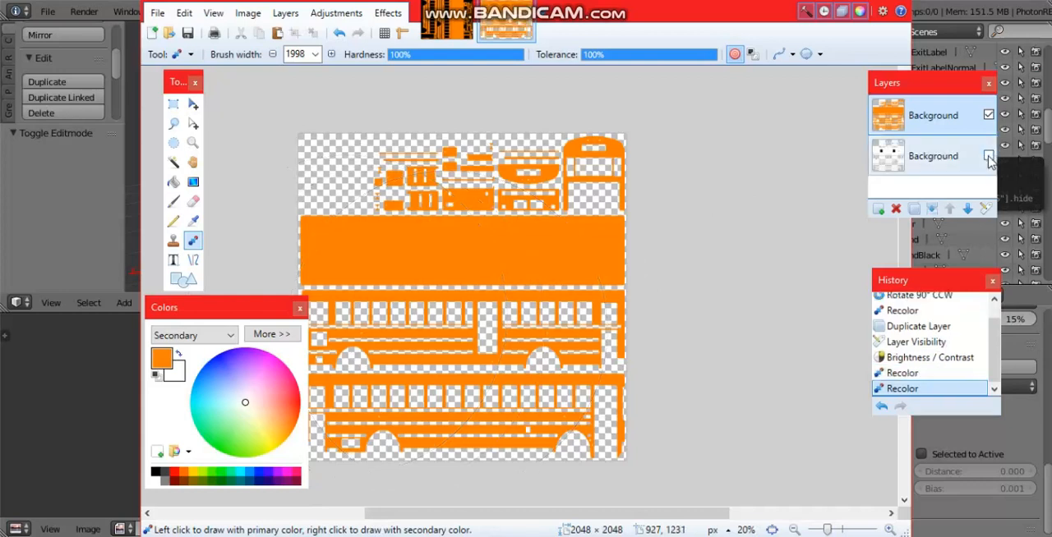
pyautogui.click(989, 157)
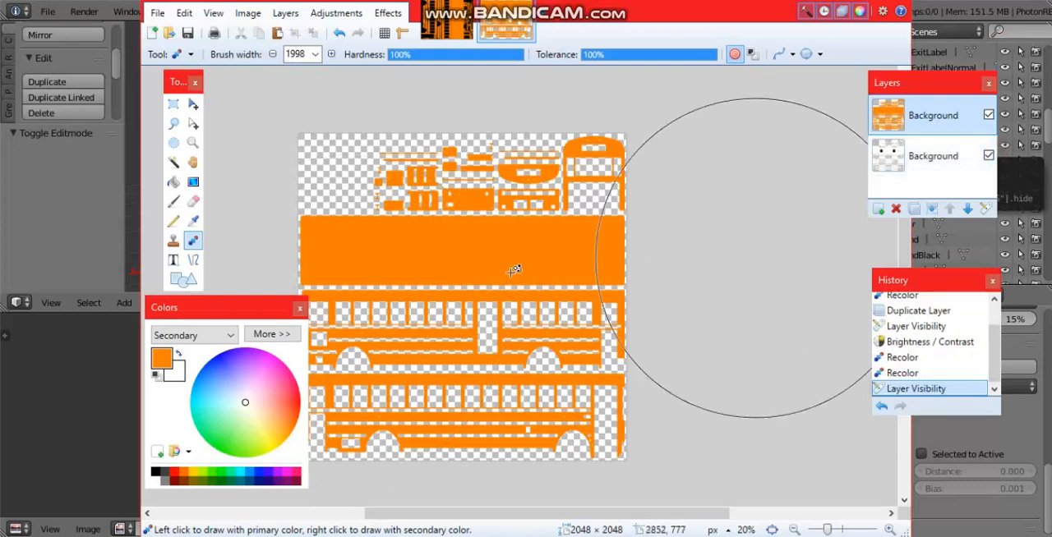
# Step: Set the upper orange layer's blend mode to Multiply at opacity 255
pyautogui.keyDown('ctrl'); pyautogui.scroll(2, 417, 311); pyautogui.keyUp('ctrl')
pyautogui.keyDown('ctrl'); pyautogui.scroll(3, 417, 310); pyautogui.keyUp('ctrl')
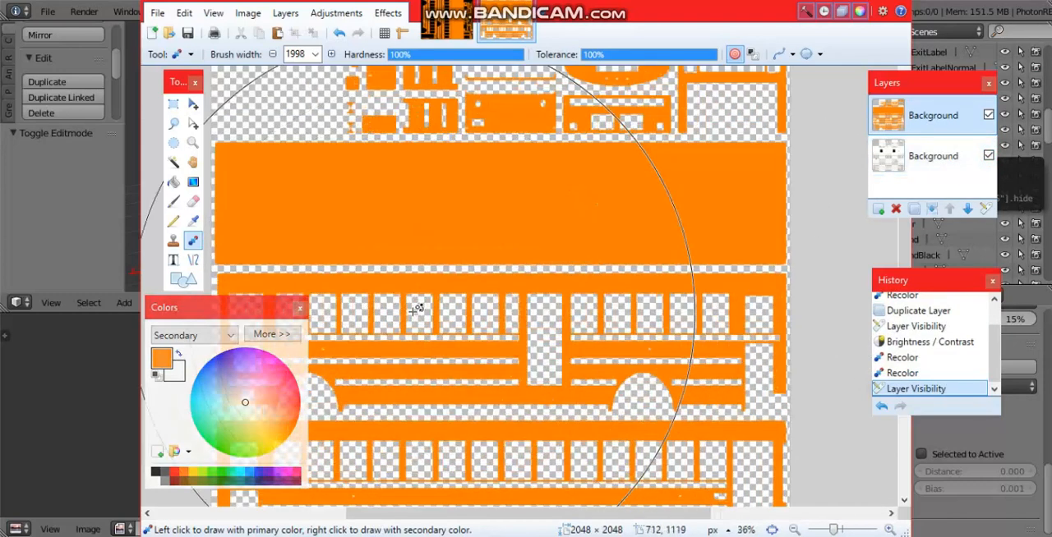
pyautogui.keyDown('ctrl'); pyautogui.scroll(-4, 419, 308); pyautogui.keyUp('ctrl')
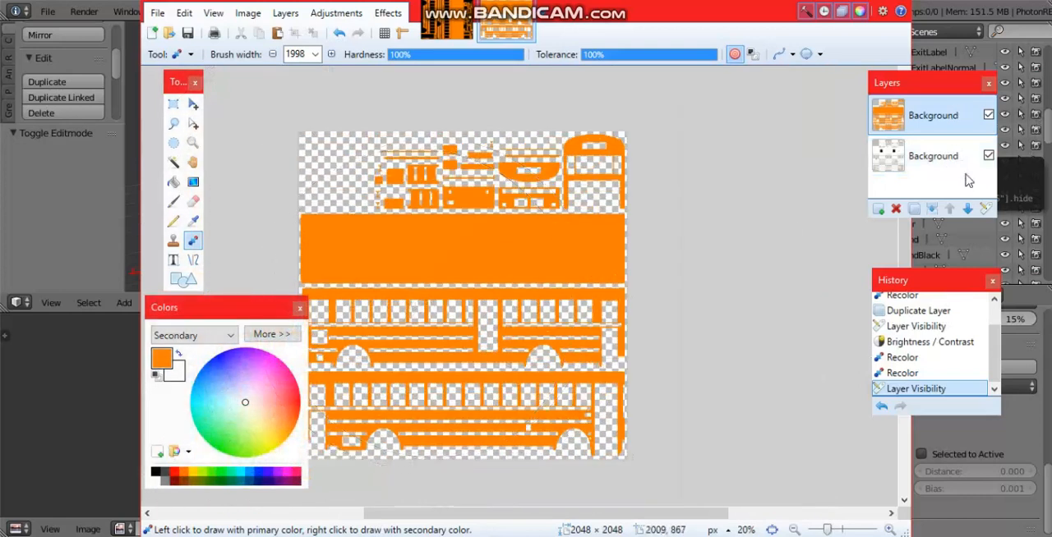
pyautogui.click(986, 209)
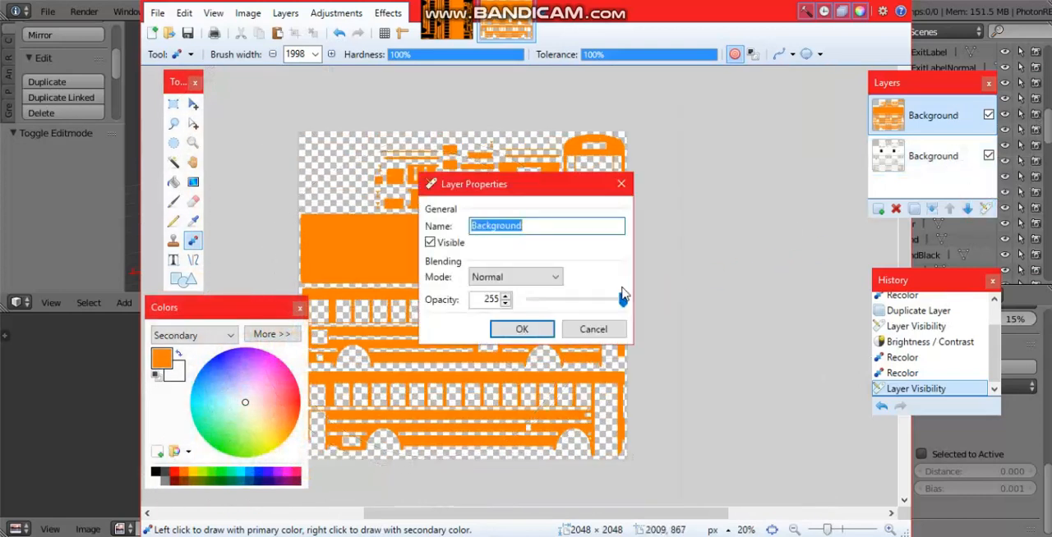
pyautogui.click(533, 280)
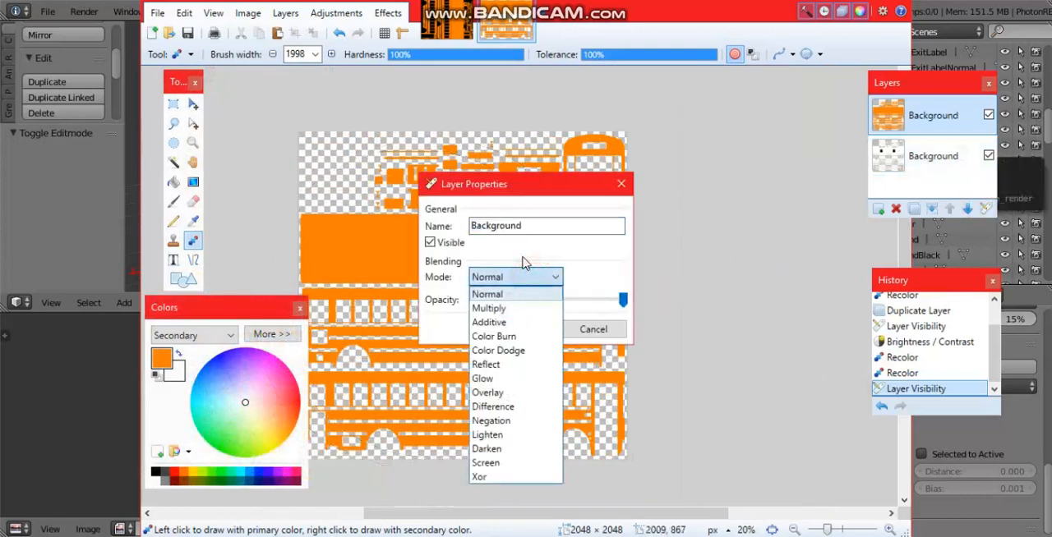
pyautogui.click(495, 308)
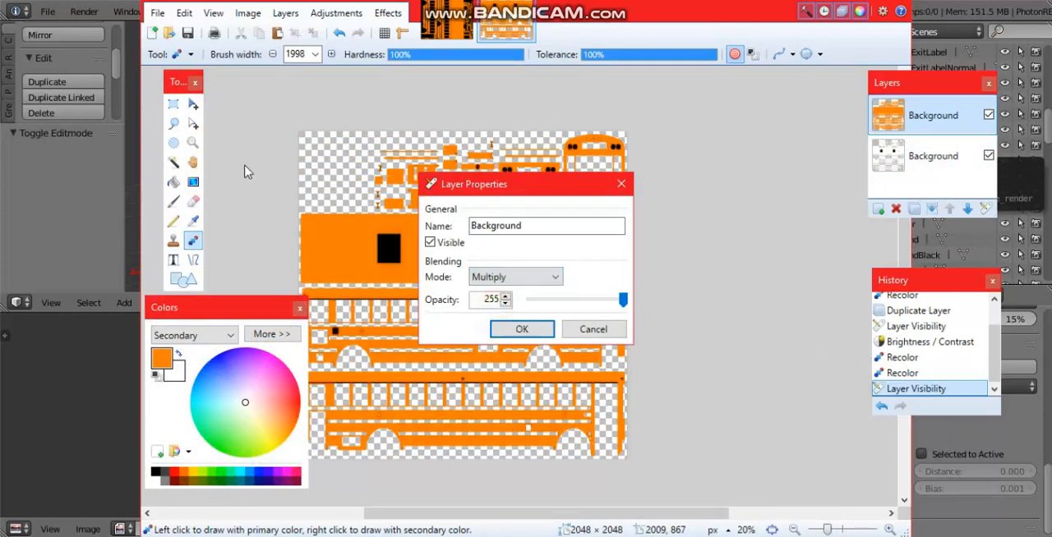
pyautogui.click(526, 329)
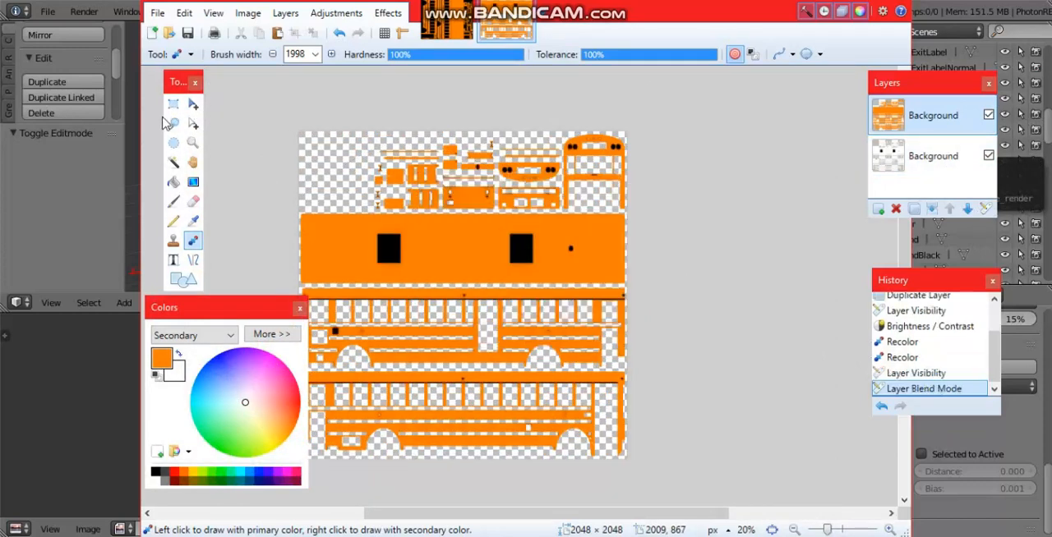
# Step: Examine the multiplied shading around the roof hatches, side panels, wheel arches and small parts of the texture
pyautogui.click(173, 104)
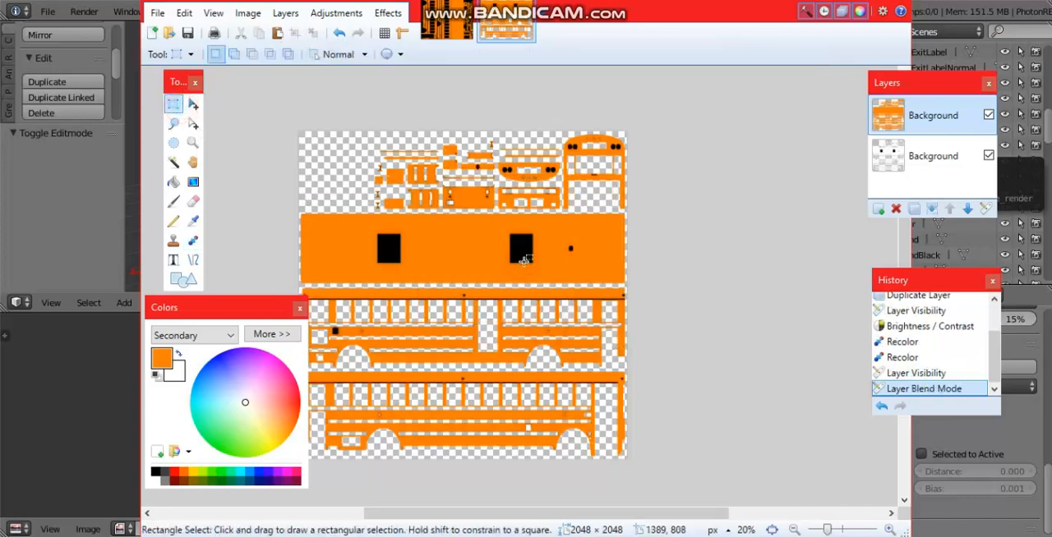
pyautogui.keyDown('ctrl'); pyautogui.scroll(4, 649, 403); pyautogui.keyUp('ctrl')
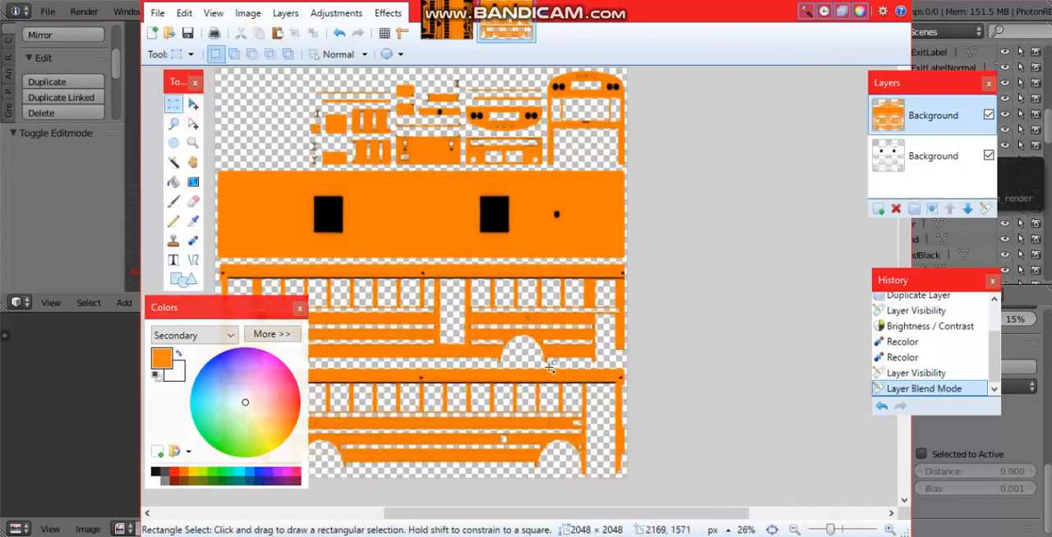
pyautogui.keyDown('ctrl'); pyautogui.scroll(4, 750, 434); pyautogui.keyUp('ctrl')
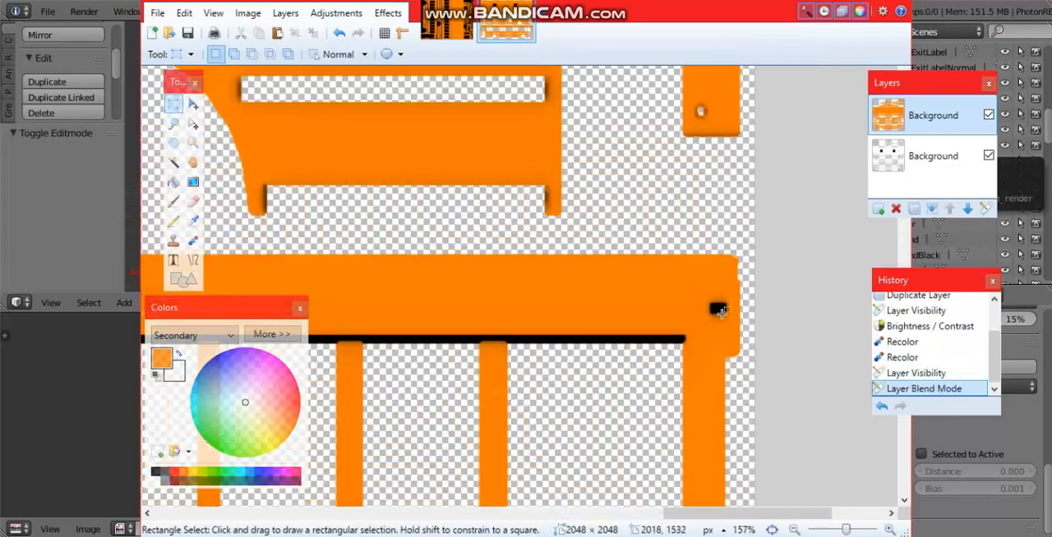
pyautogui.scroll(3, 723, 314)
pyautogui.scroll(-4, 734, 312)
pyautogui.keyDown('ctrl'); pyautogui.scroll(-5, 799, 298); pyautogui.keyUp('ctrl')
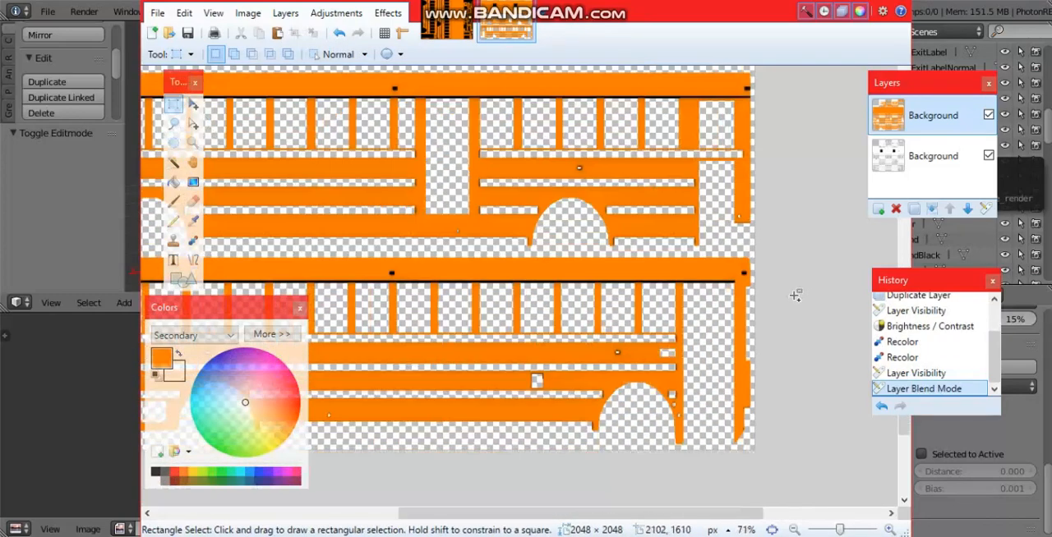
pyautogui.keyDown('ctrl'); pyautogui.scroll(-3, 796, 296); pyautogui.keyUp('ctrl')
pyautogui.keyDown('ctrl'); pyautogui.scroll(5, 618, 339); pyautogui.keyUp('ctrl')
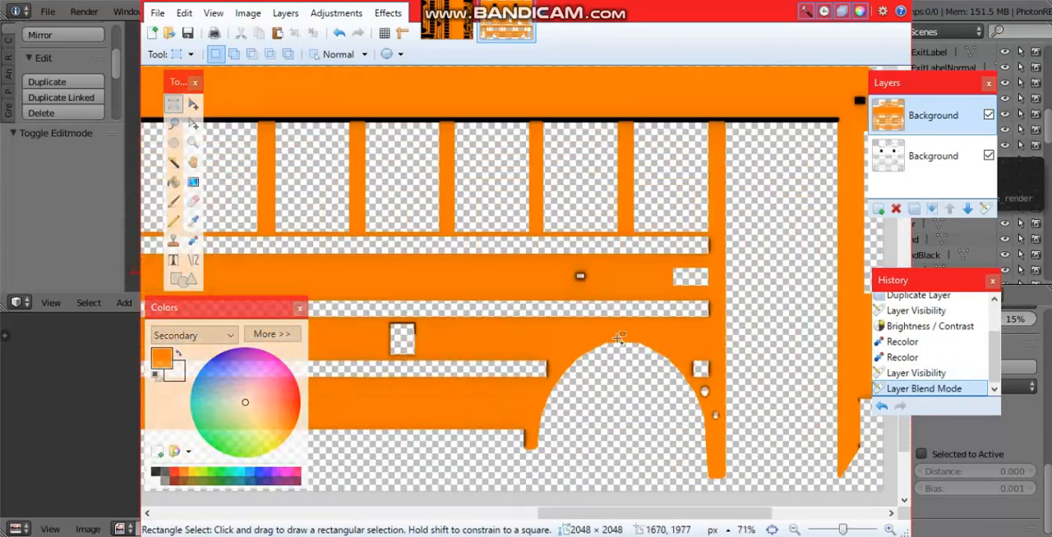
pyautogui.keyDown('ctrl'); pyautogui.scroll(5, 618, 338); pyautogui.keyUp('ctrl')
pyautogui.keyDown('ctrl'); pyautogui.scroll(-2, 710, 287); pyautogui.keyUp('ctrl')
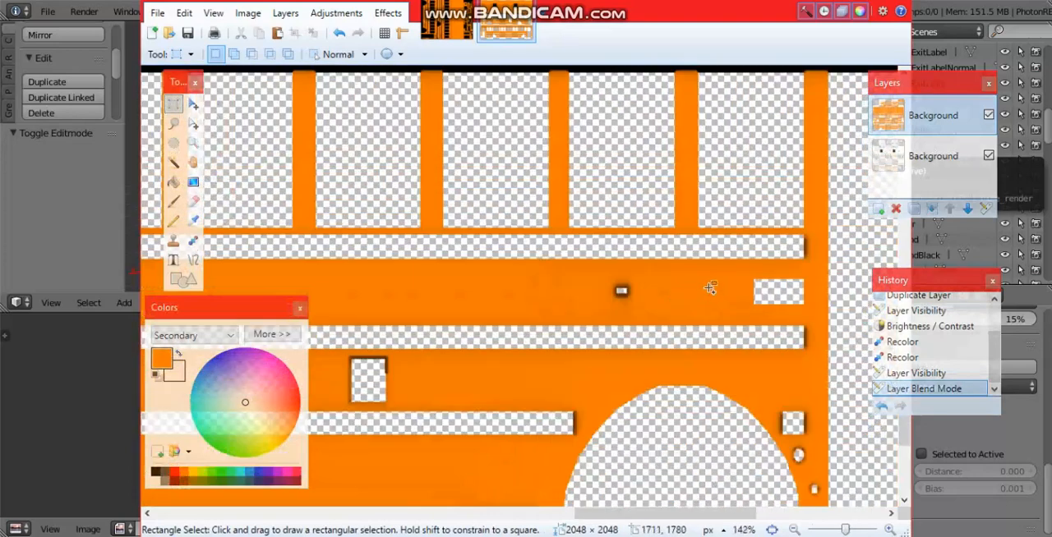
pyautogui.keyDown('ctrl'); pyautogui.scroll(-4, 710, 288); pyautogui.keyUp('ctrl')
pyautogui.keyDown('ctrl'); pyautogui.scroll(-3, 599, 312); pyautogui.keyUp('ctrl')
pyautogui.keyDown('ctrl'); pyautogui.scroll(2, 595, 314); pyautogui.keyUp('ctrl')
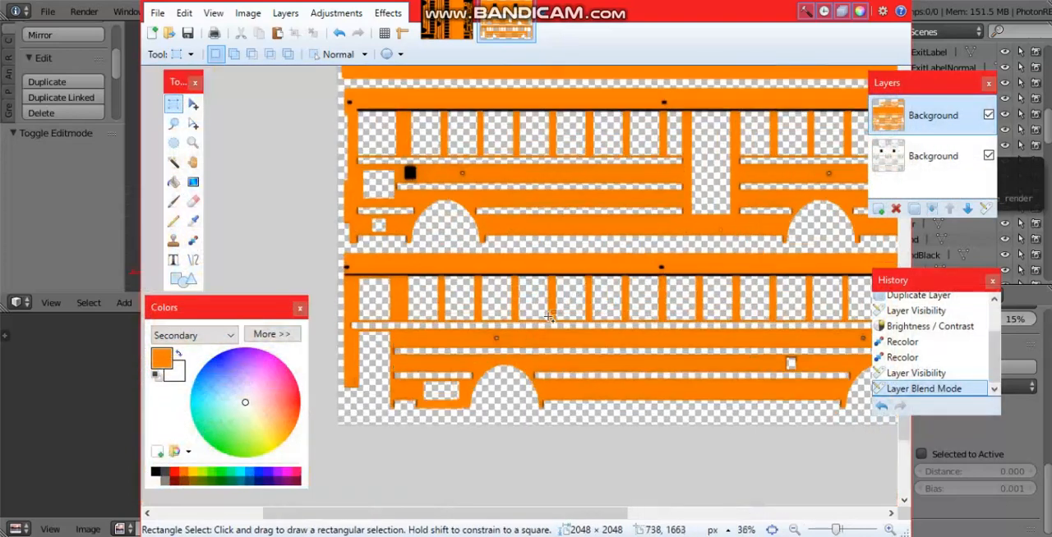
pyautogui.keyDown('ctrl'); pyautogui.scroll(8, 531, 315); pyautogui.keyUp('ctrl')
pyautogui.keyDown('ctrl'); pyautogui.scroll(-7, 524, 401); pyautogui.keyUp('ctrl')
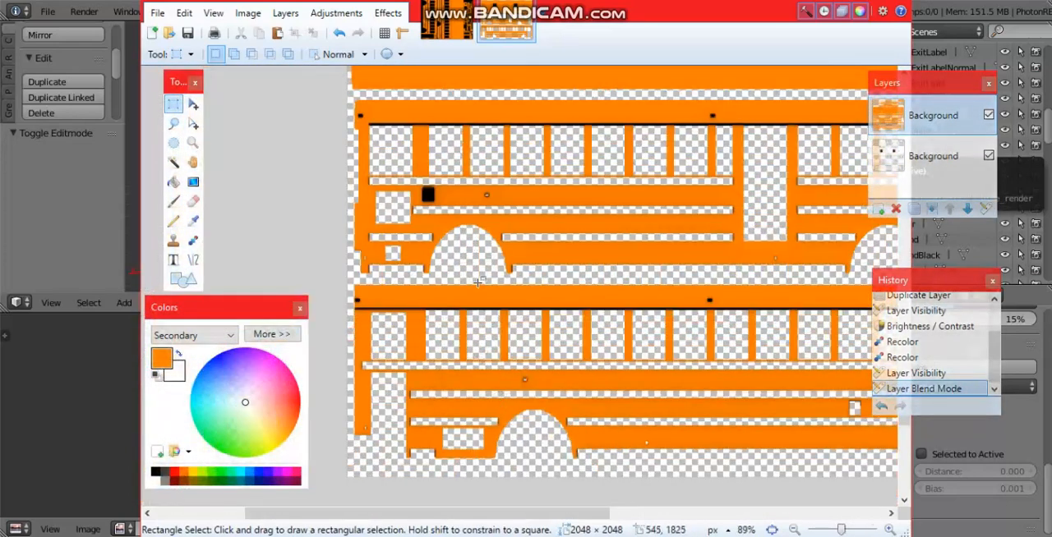
pyautogui.keyDown('ctrl'); pyautogui.scroll(-3, 477, 282); pyautogui.keyUp('ctrl')
pyautogui.keyDown('ctrl'); pyautogui.scroll(5, 575, 362); pyautogui.keyUp('ctrl')
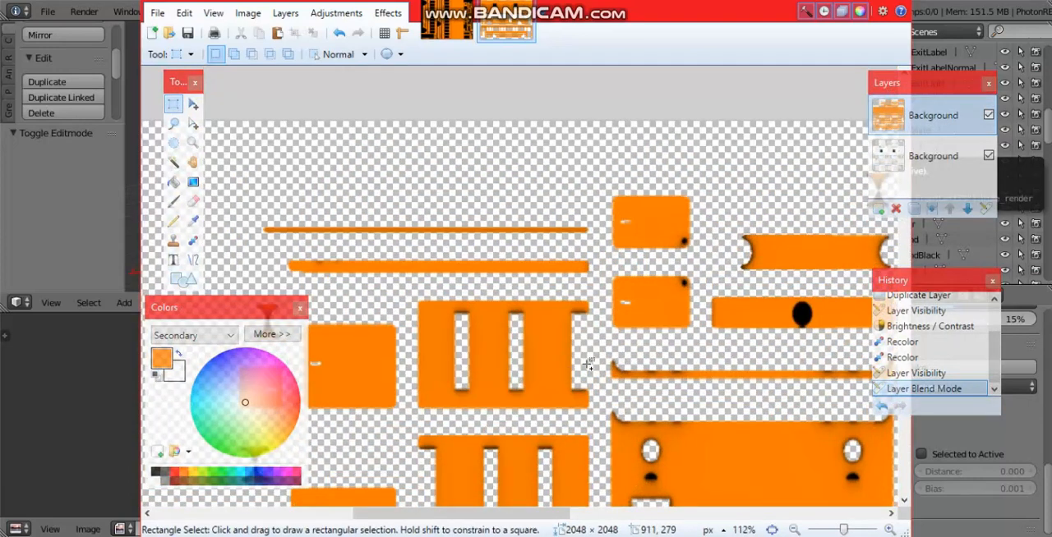
pyautogui.keyDown('ctrl'); pyautogui.scroll(-4, 588, 365); pyautogui.keyUp('ctrl')
pyautogui.scroll(-5, 575, 246)
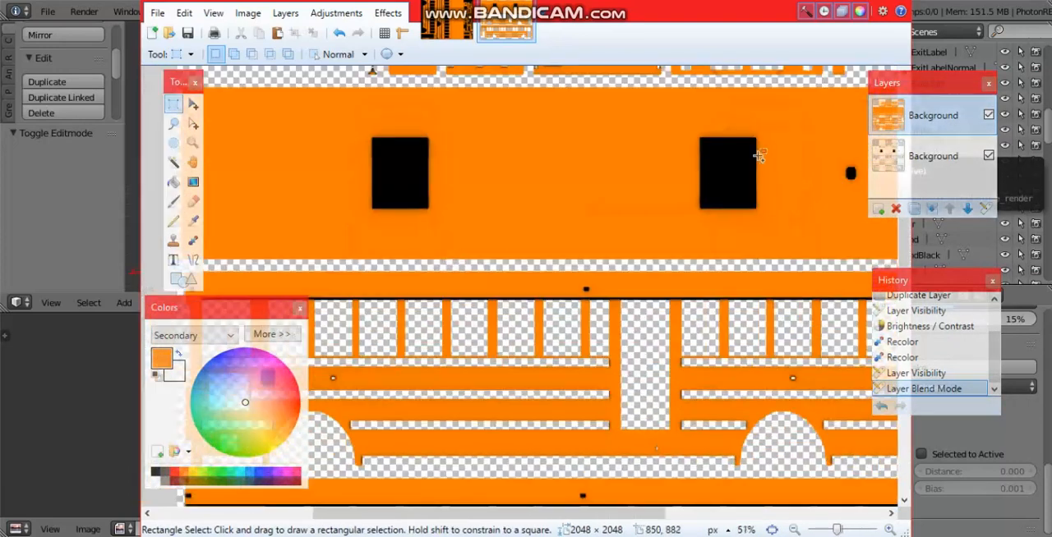
# Step: Add a new layer beneath both Background layers, fill it with solid orange and hide it
pyautogui.click(877, 209)
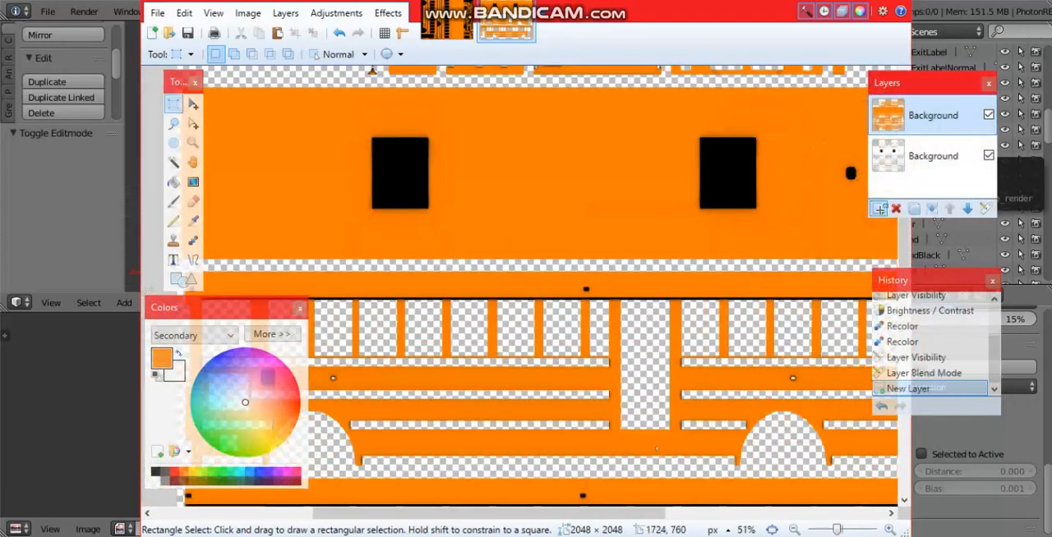
pyautogui.moveTo(913, 118); pyautogui.dragTo(907, 199)
pyautogui.click(173, 181)
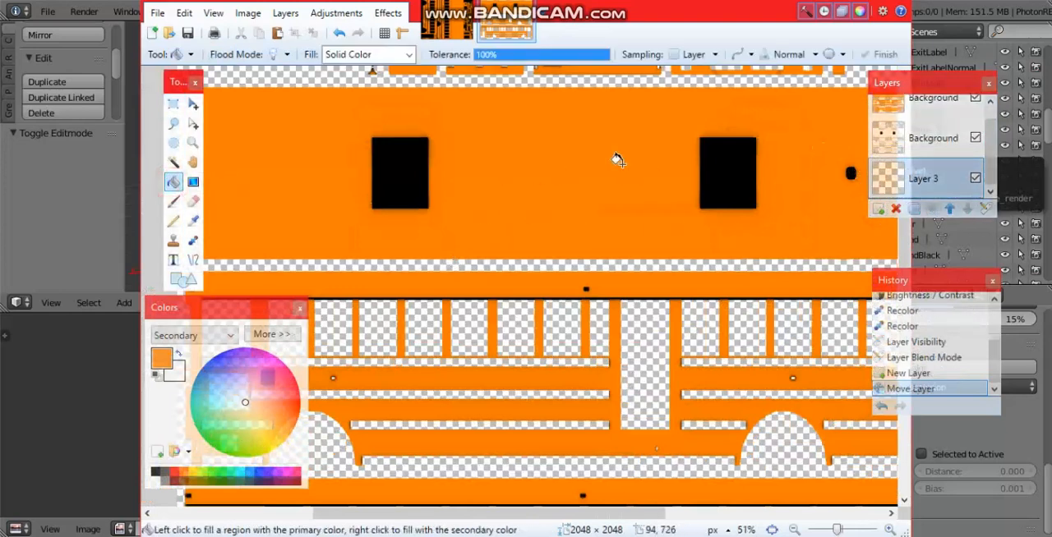
pyautogui.click(584, 161)
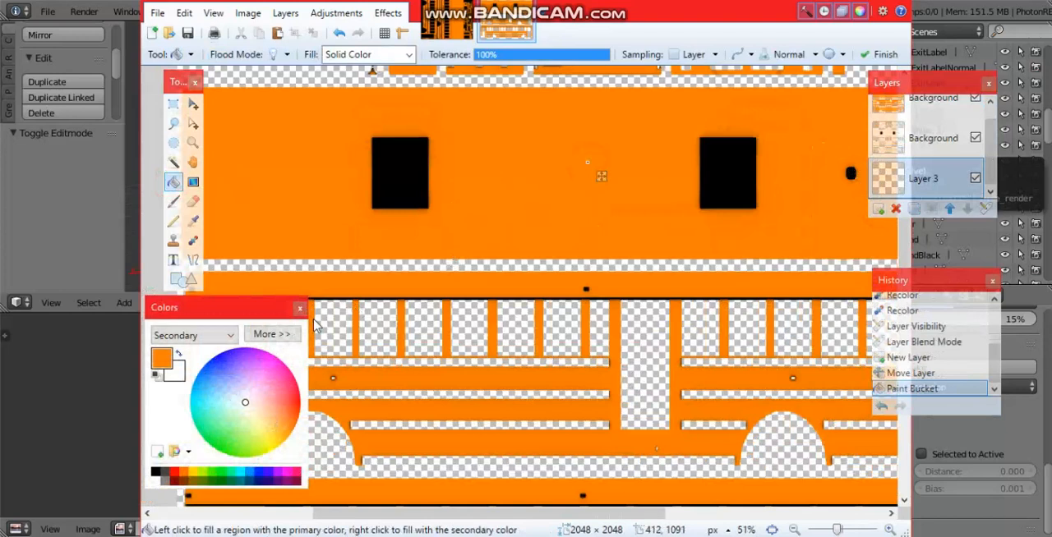
pyautogui.click(976, 178)
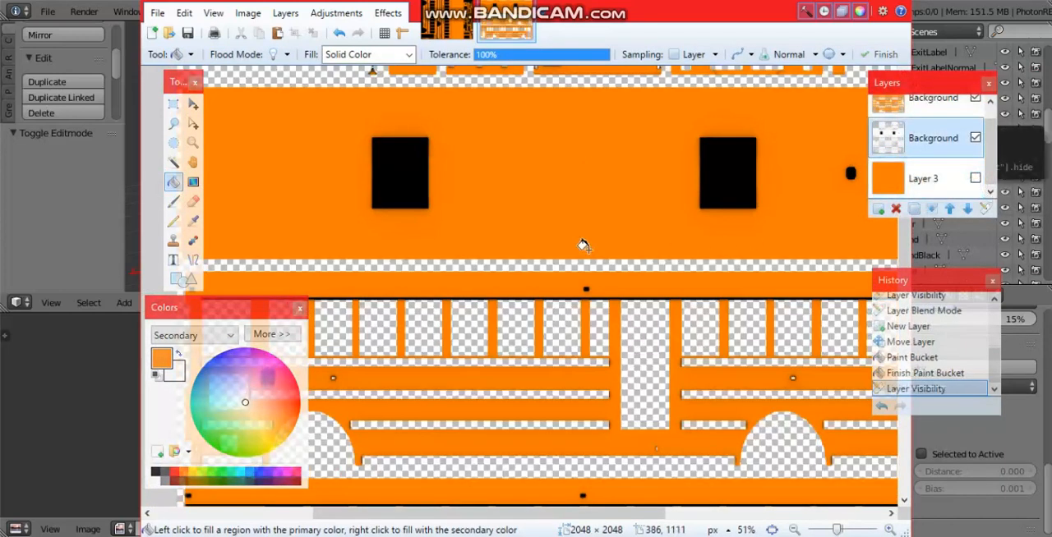
# Step: Rotate the whole image 90° clockwise and show the orange fill layer at the bottom of the stack
pyautogui.keyDown('ctrl'); pyautogui.scroll(-4, 581, 245); pyautogui.keyUp('ctrl')
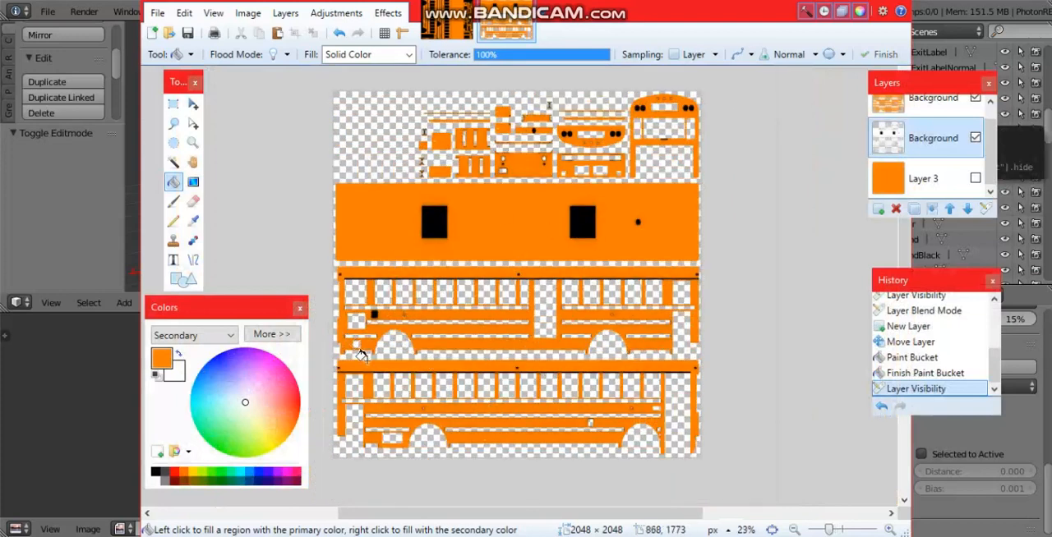
pyautogui.click(174, 260)
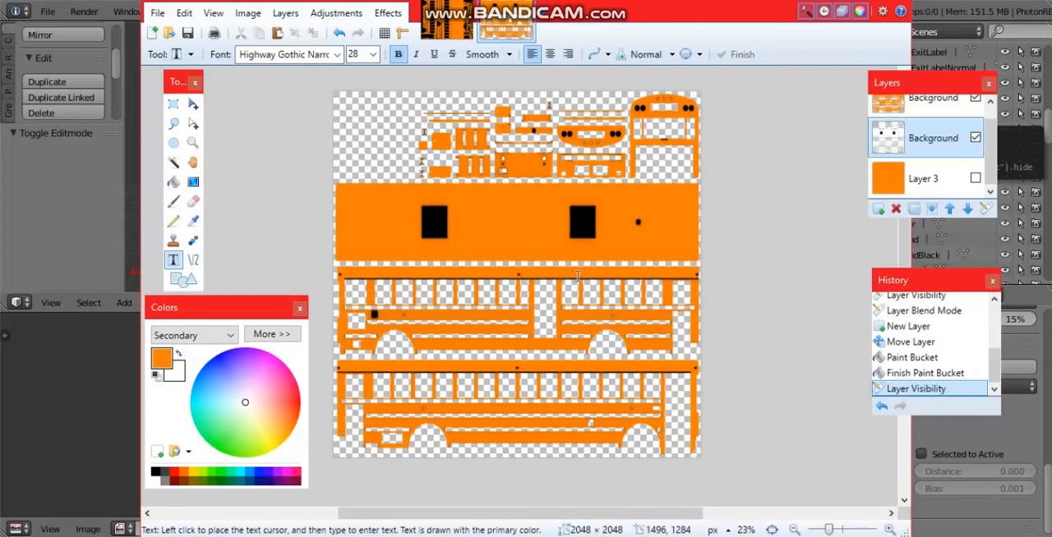
pyautogui.hotkey('ctrl', 'h')
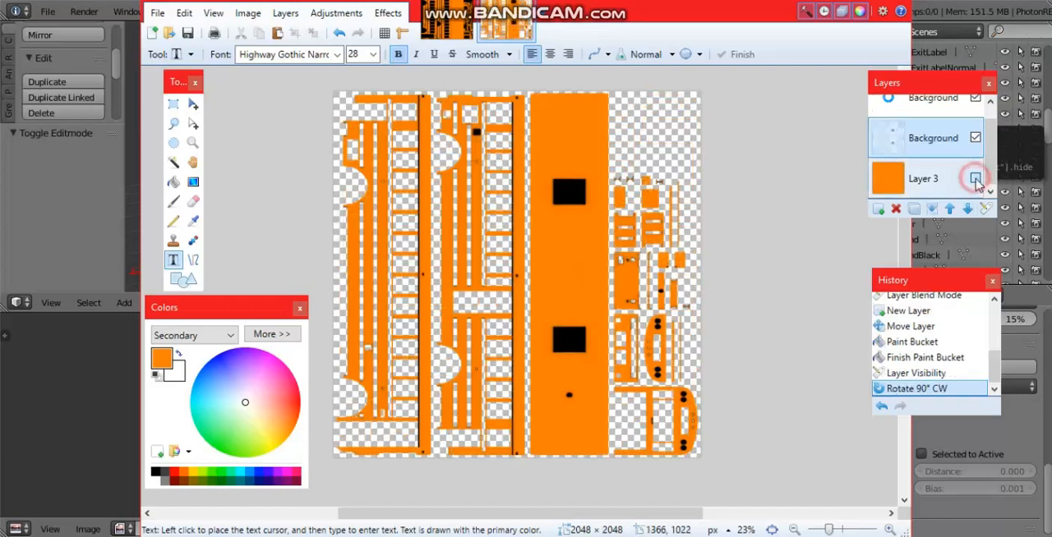
pyautogui.click(975, 179)
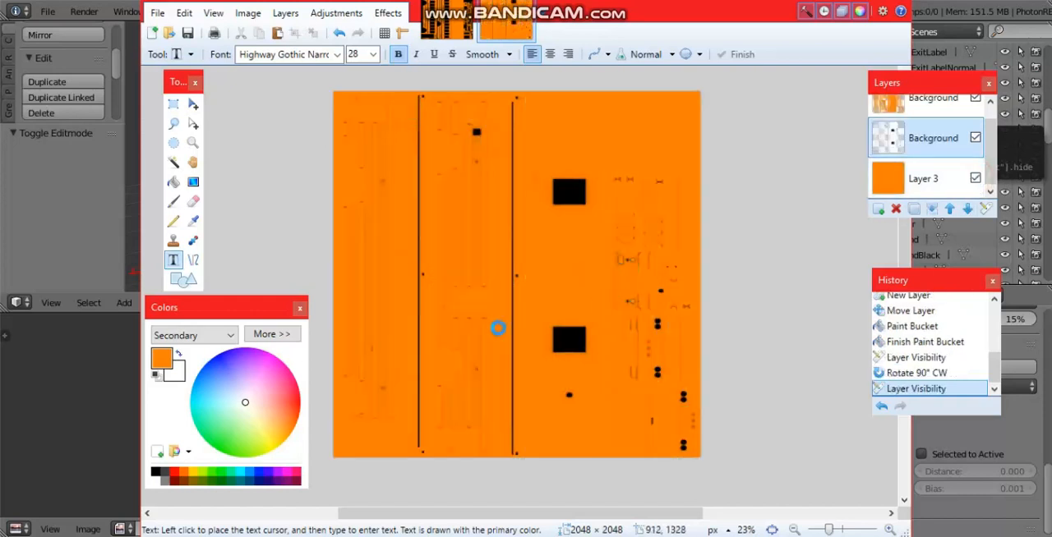
# Step: Flatten the image and save it with Auto-detect bit depth
pyautogui.hotkey('ctrl', 'shift', 'f')
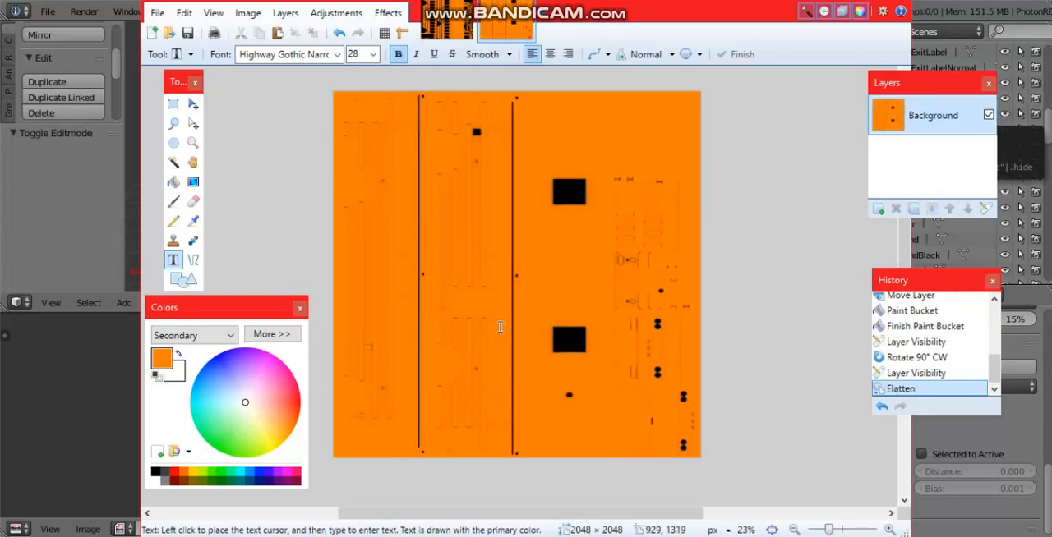
pyautogui.hotkey('ctrl', 's')
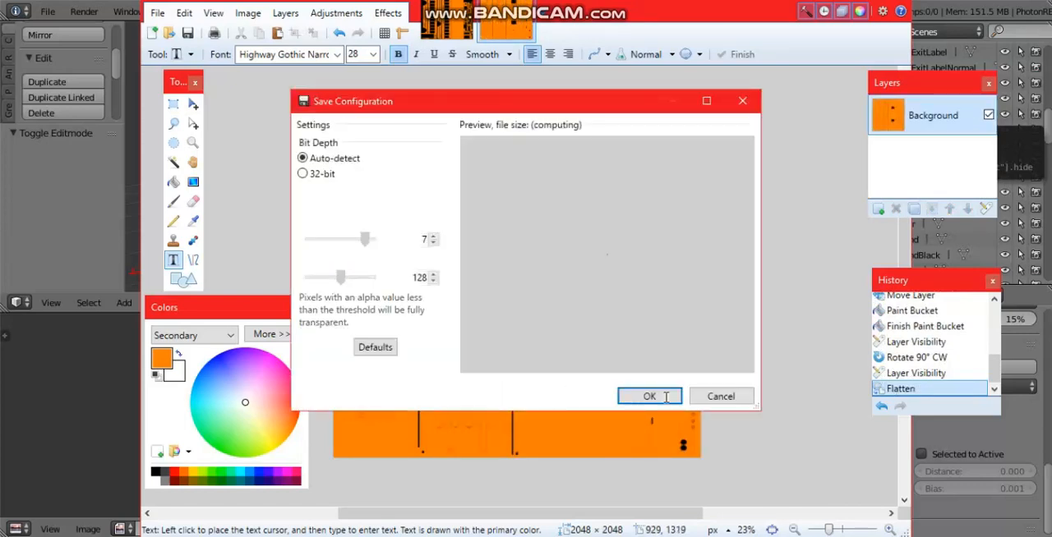
pyautogui.click(649, 396)
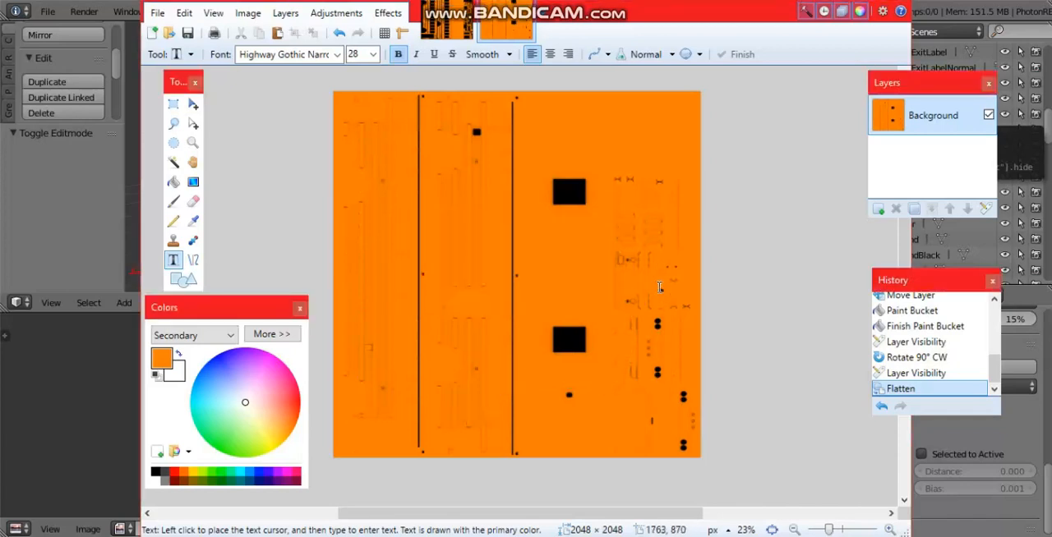
# Step: Switch to Blender and, in Edit Mode on the bus body, open PhotonREBodyBake.png as the image for its UVs
pyautogui.click(47, 211)
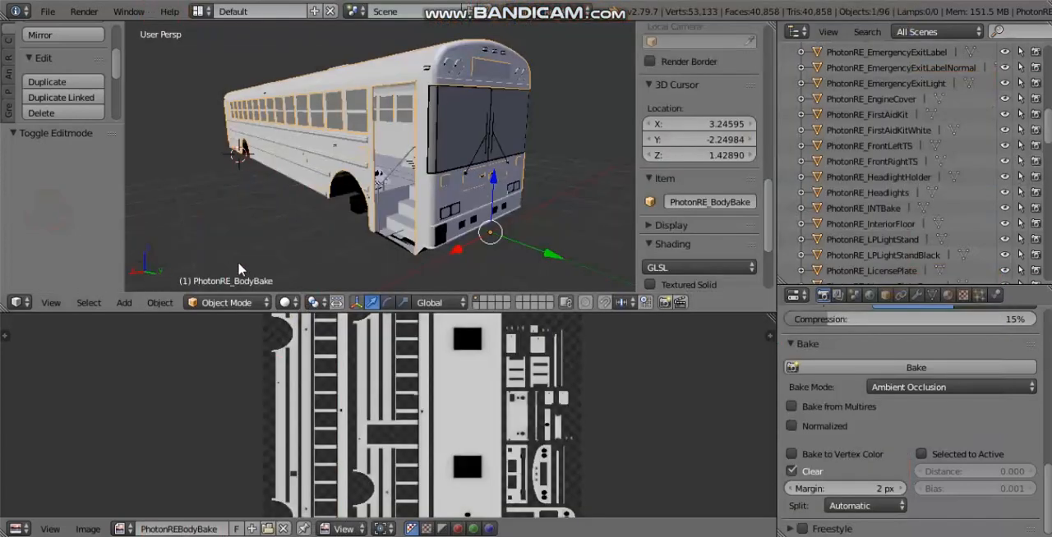
pyautogui.moveTo(239, 269); pyautogui.dragTo(288, 246, button='middle')
pyautogui.press('Tab')
pyautogui.moveTo(483, 247)
pyautogui.mouseDown(button='middle')
pyautogui.moveTo(443, 217)
pyautogui.moveTo(516, 260)
pyautogui.moveTo(485, 266)
pyautogui.mouseUp(button='middle')
pyautogui.scroll(-3, 451, 224)
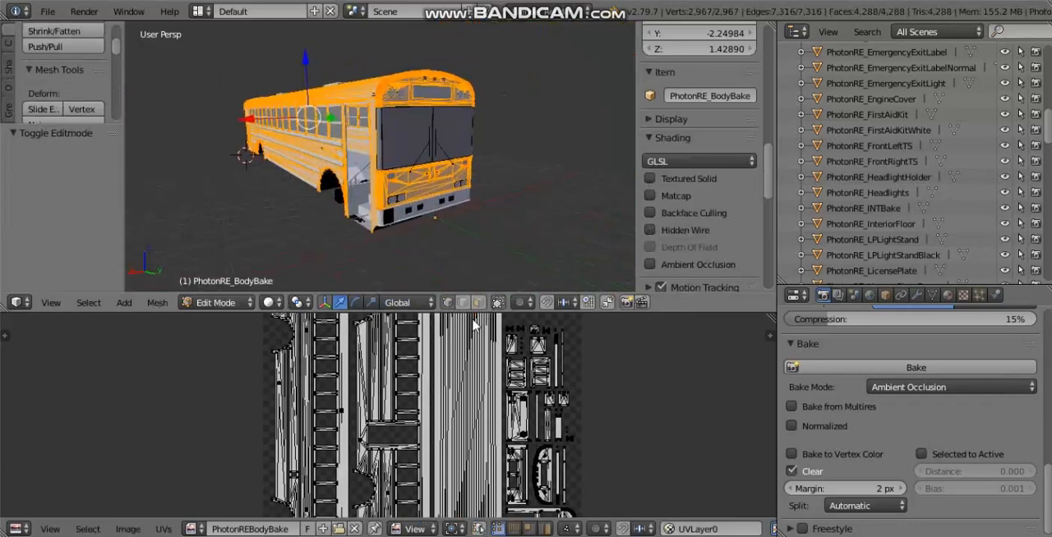
pyautogui.click(354, 530)
pyautogui.click(293, 370)
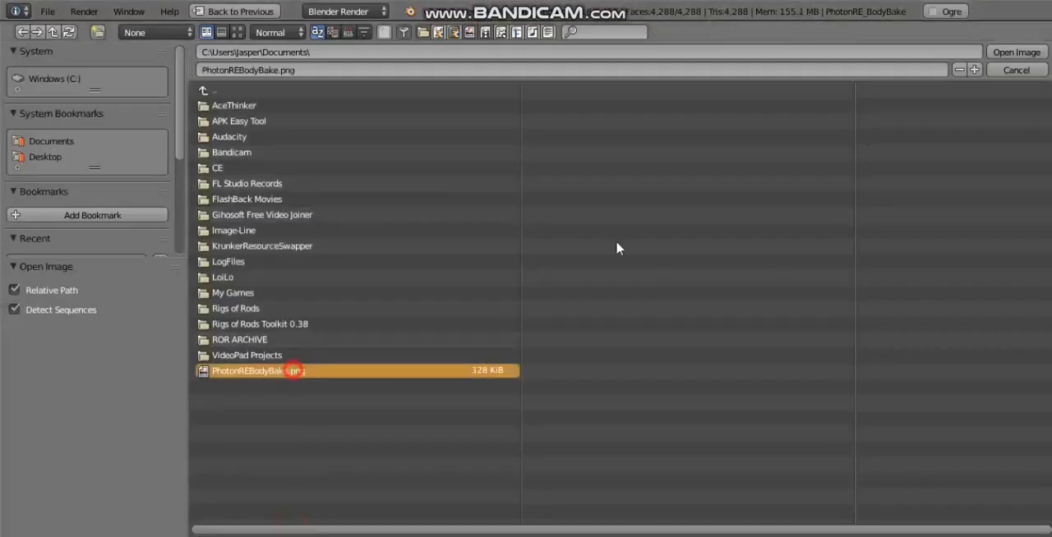
pyautogui.click(1016, 51)
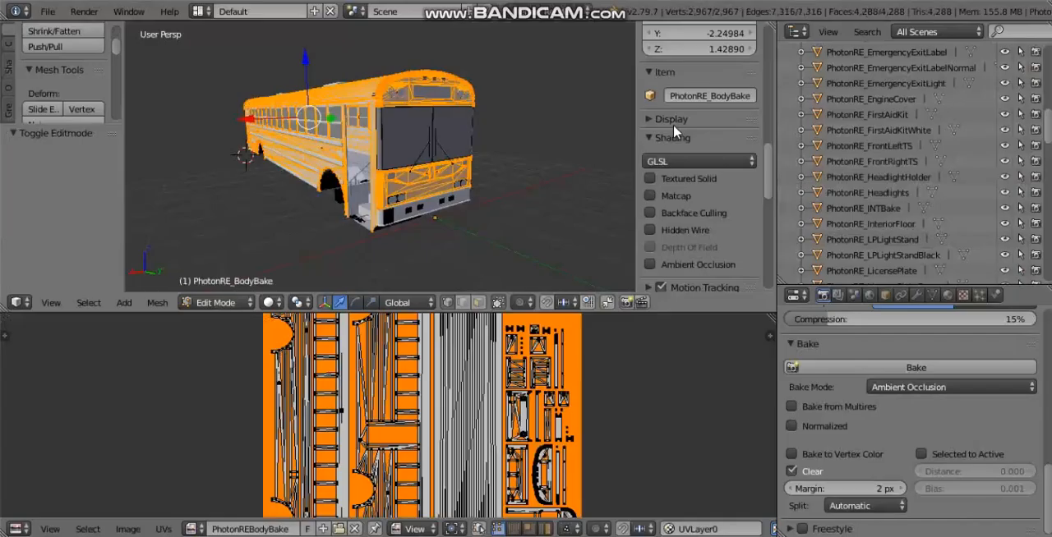
# Step: Return the bus body to Object Mode, turn on Textured Solid shading and enlarge the 3D viewport
pyautogui.press('Tab')
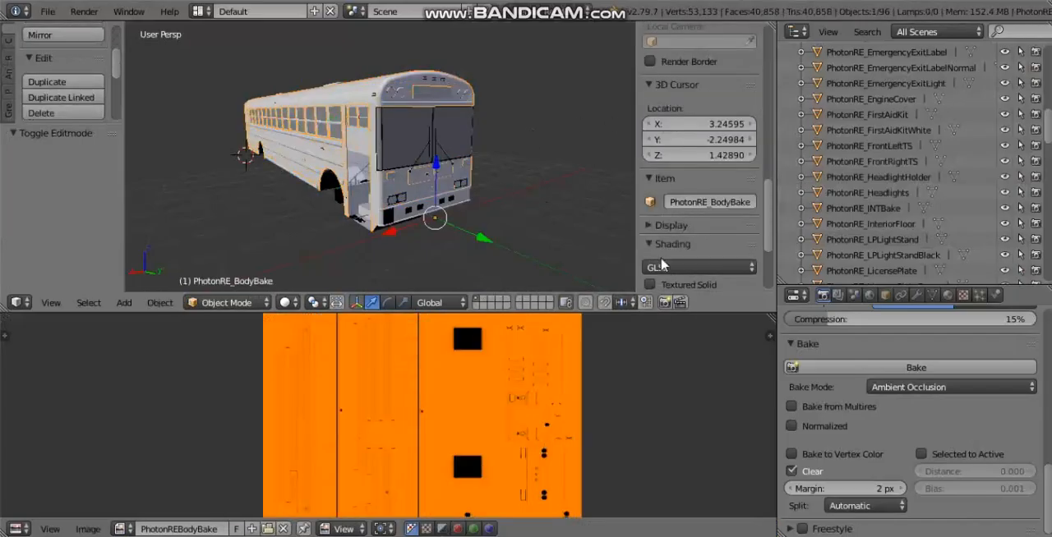
pyautogui.click(651, 285)
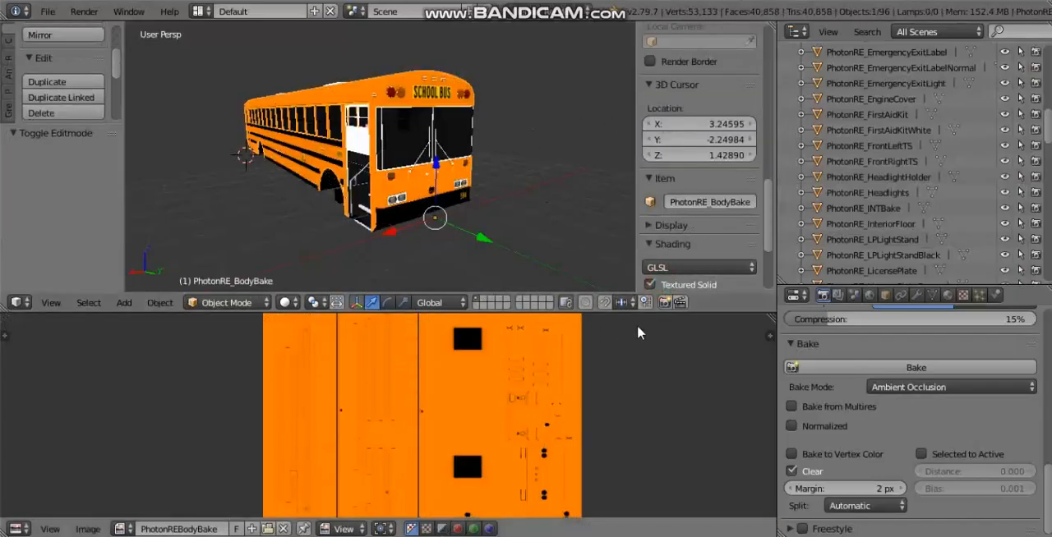
pyautogui.moveTo(646, 313); pyautogui.dragTo(632, 449)
# Step: Examine the orange baked texture on the bus model from several sides and close up around the front windshield and warning lights
pyautogui.scroll(1, 416, 261)
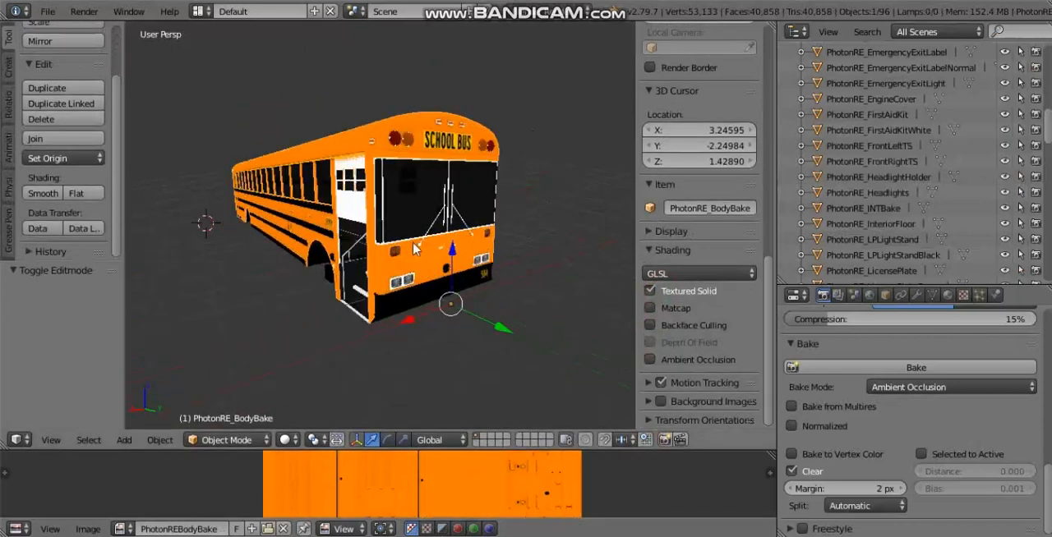
pyautogui.moveTo(416, 262); pyautogui.dragTo(532, 263, button='middle')
pyautogui.scroll(-3, 526, 264)
pyautogui.moveTo(303, 273); pyautogui.dragTo(427, 287, button='middle')
pyautogui.scroll(5, 369, 205)
pyautogui.scroll(-5, 369, 204)
pyautogui.scroll(5, 436, 294)
pyautogui.scroll(4, 426, 283)
pyautogui.moveTo(381, 174); pyautogui.dragTo(491, 282, button='middle')
pyautogui.moveTo(446, 327); pyautogui.dragTo(418, 345, button='middle')
pyautogui.moveTo(278, 245); pyautogui.dragTo(277, 234, button='middle')
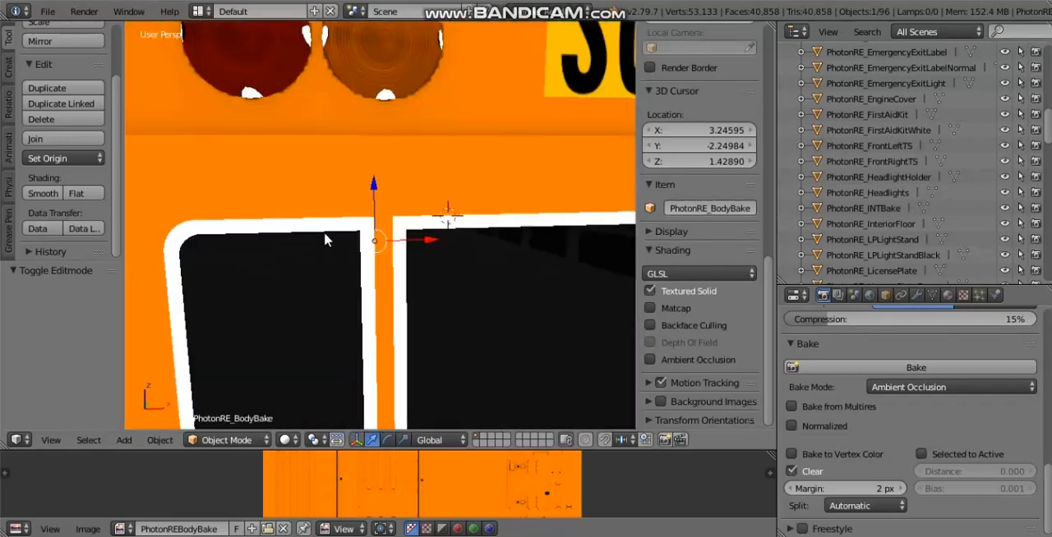
# Step: Examine the orange texture along the bus body's side, around the entrance door and above the windshield
pyautogui.scroll(-3, 326, 237)
pyautogui.moveTo(458, 159); pyautogui.dragTo(250, 157, button='middle')
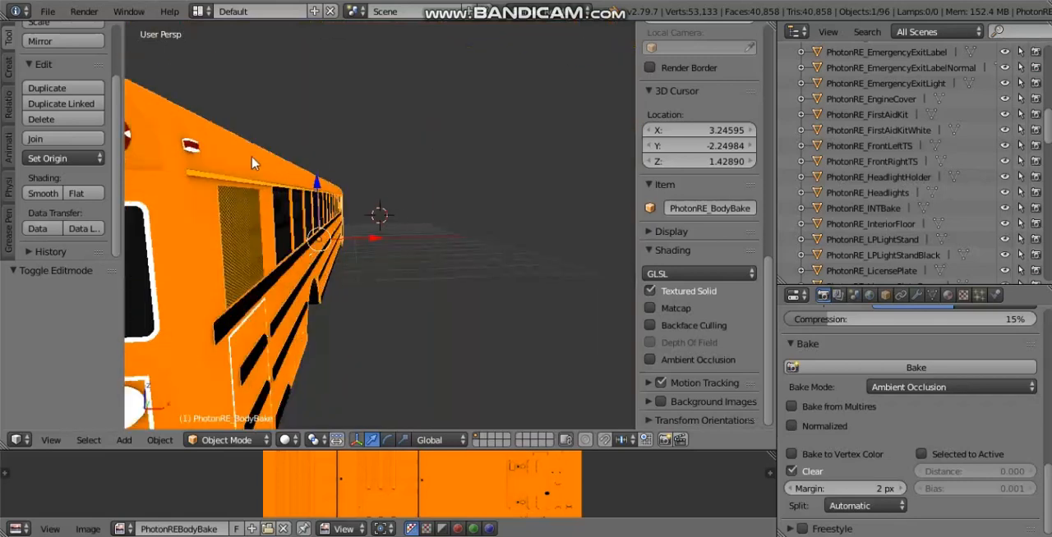
pyautogui.moveTo(313, 183); pyautogui.dragTo(156, 178, button='middle')
pyautogui.scroll(-2, 156, 178)
pyautogui.scroll(-2, 316, 204)
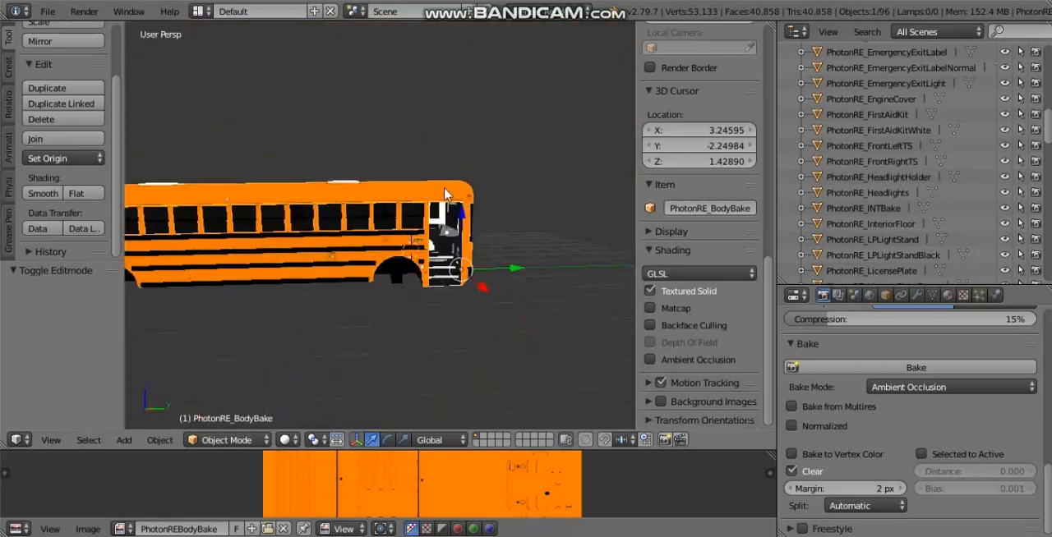
pyautogui.moveTo(448, 196); pyautogui.dragTo(402, 207, button='middle')
pyautogui.moveTo(500, 212); pyautogui.dragTo(357, 140, button='middle')
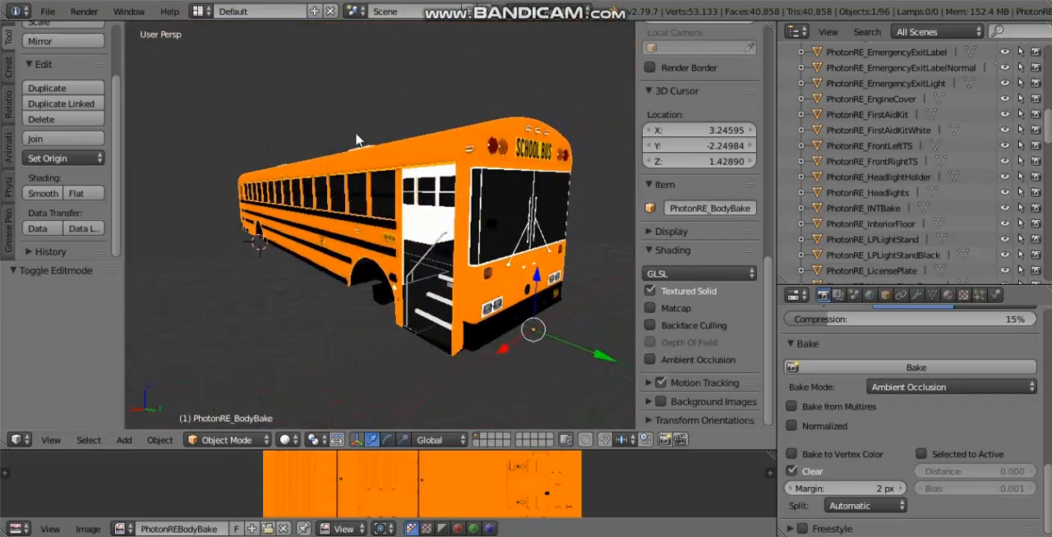
pyautogui.scroll(1, 535, 189)
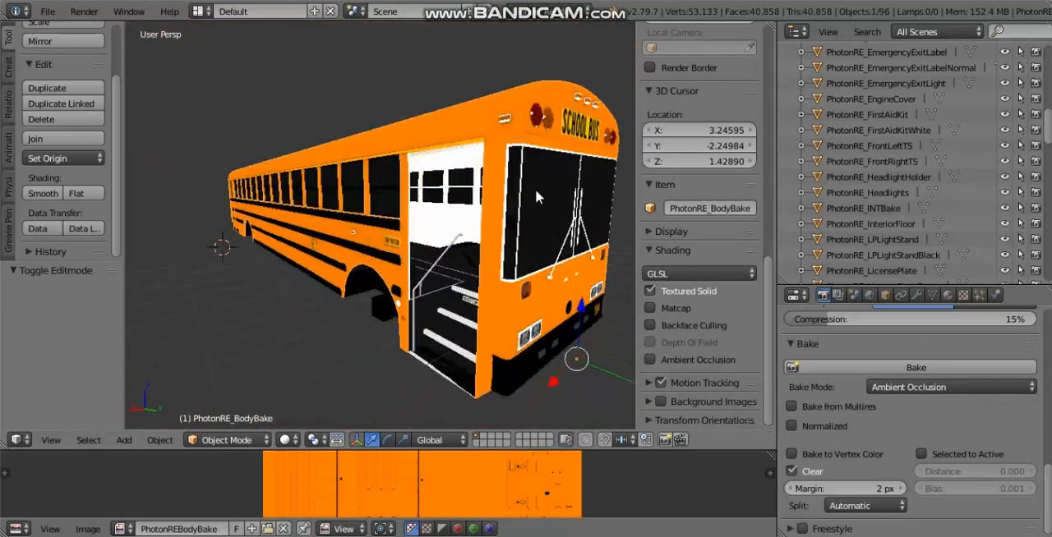
pyautogui.moveTo(535, 189); pyautogui.dragTo(434, 216, button='middle')
pyautogui.scroll(1, 320, 194)
pyautogui.scroll(6, 319, 192)
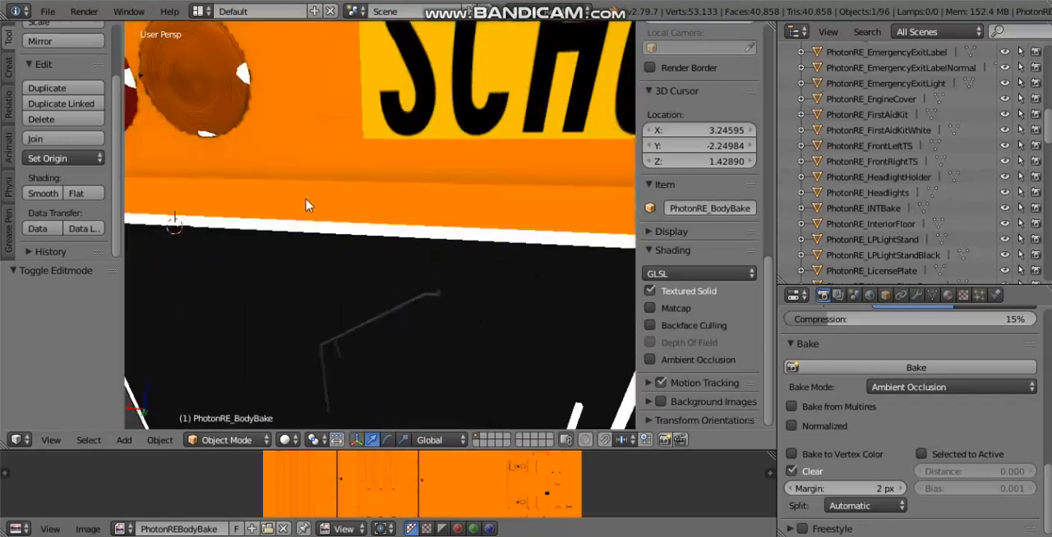
pyautogui.scroll(-8, 253, 275)
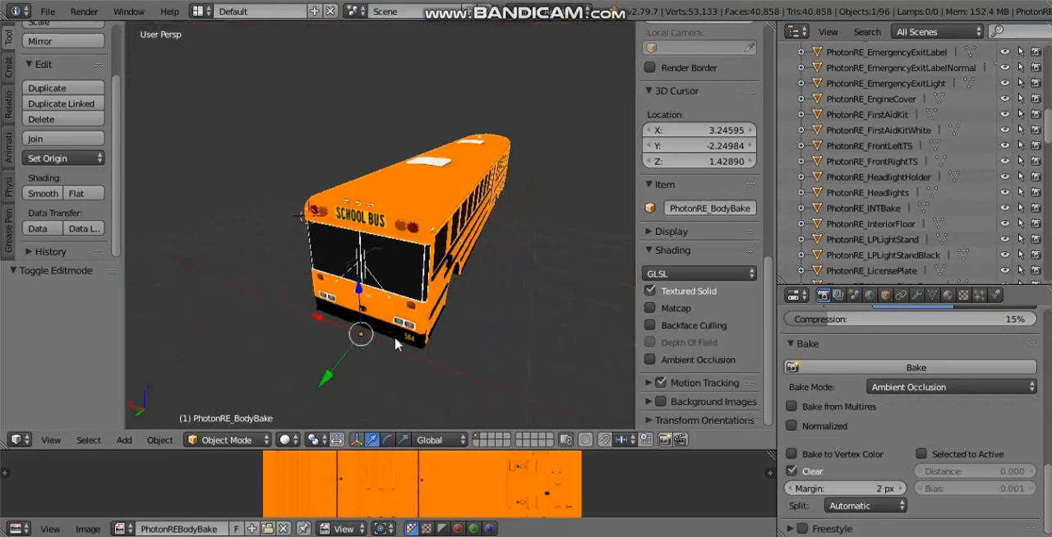
# Step: Inspect the textured bus body from the front and close up, moving in as far as the interior
pyautogui.scroll(3, 392, 335)
pyautogui.moveTo(393, 335); pyautogui.dragTo(363, 276, button='middle')
pyautogui.scroll(2, 392, 330)
pyautogui.scroll(2, 361, 275)
pyautogui.keyDown('shift'); pyautogui.moveTo(253, 150); pyautogui.dragTo(218, 203, button='middle'); pyautogui.keyUp('shift')
pyautogui.scroll(4, 269, 180)
pyautogui.scroll(-5, 477, 211)
pyautogui.scroll(-5, 329, 225)
pyautogui.moveTo(304, 191); pyautogui.dragTo(229, 228, button='middle')
pyautogui.scroll(4, 365, 275)
pyautogui.scroll(1, 392, 353)
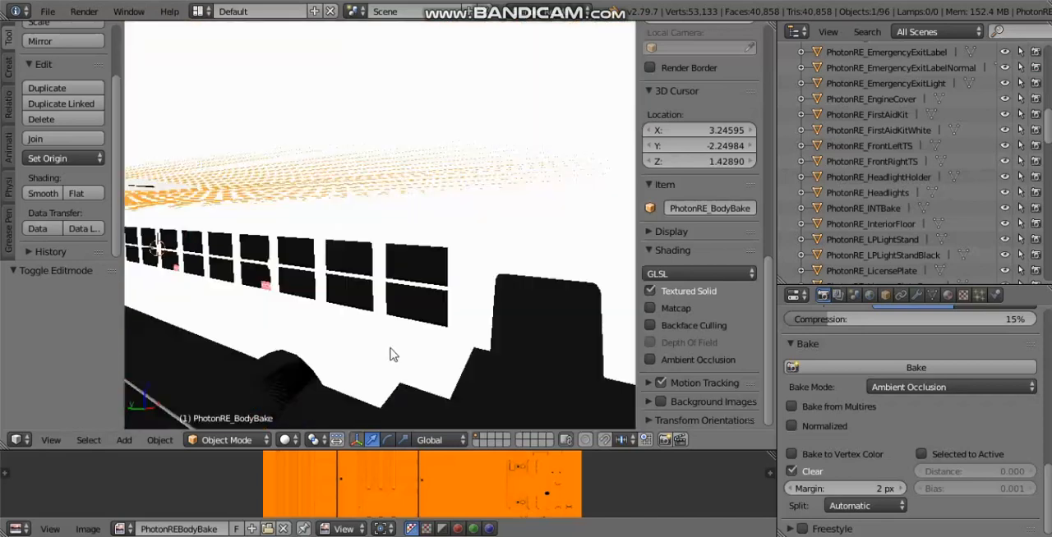
# Step: Examine the baked shading along the side windows and roof edge, and view the bus from the rear
pyautogui.scroll(-1, 386, 350)
pyautogui.moveTo(332, 321); pyautogui.dragTo(434, 300, button='middle')
pyautogui.scroll(-4, 389, 302)
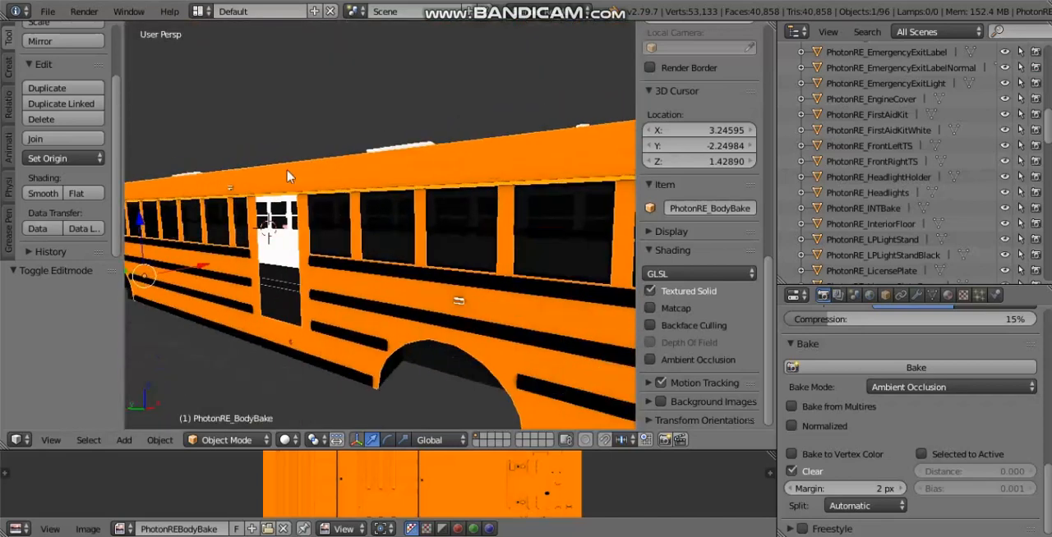
pyautogui.scroll(3, 301, 182)
pyautogui.moveTo(303, 184); pyautogui.dragTo(277, 190, button='middle')
pyautogui.scroll(4, 276, 195)
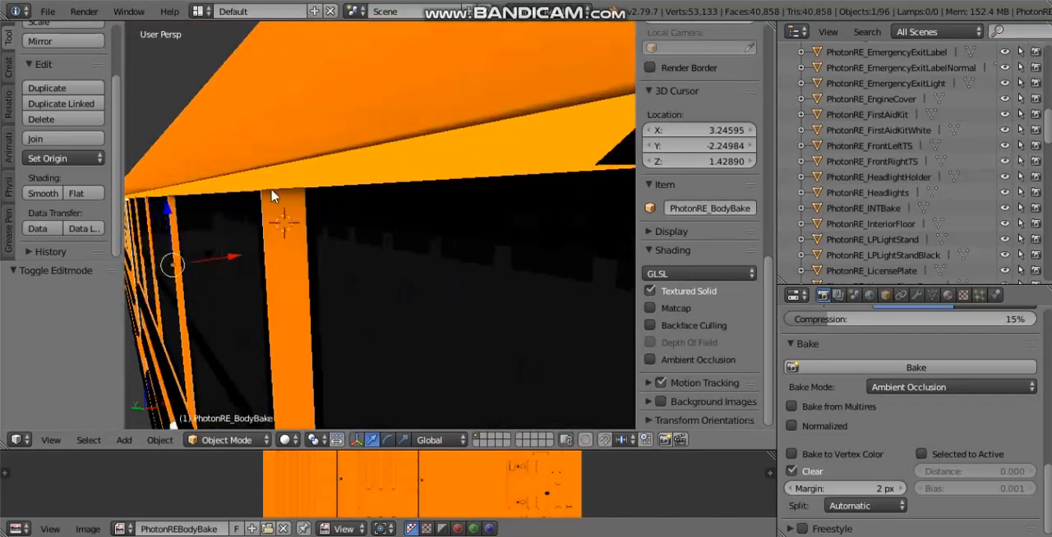
pyautogui.scroll(-5, 274, 196)
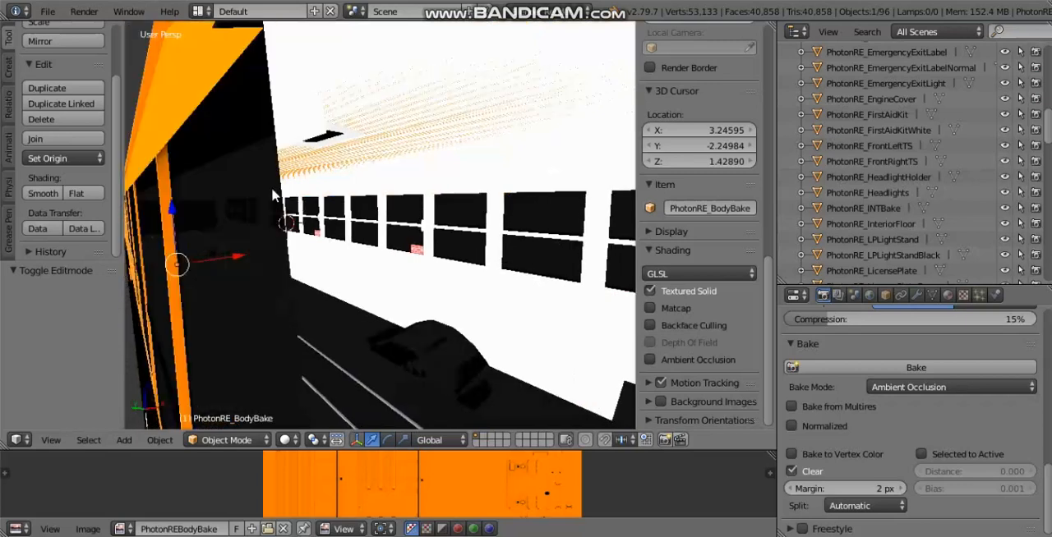
pyautogui.scroll(1, 342, 232)
pyautogui.scroll(3, 408, 262)
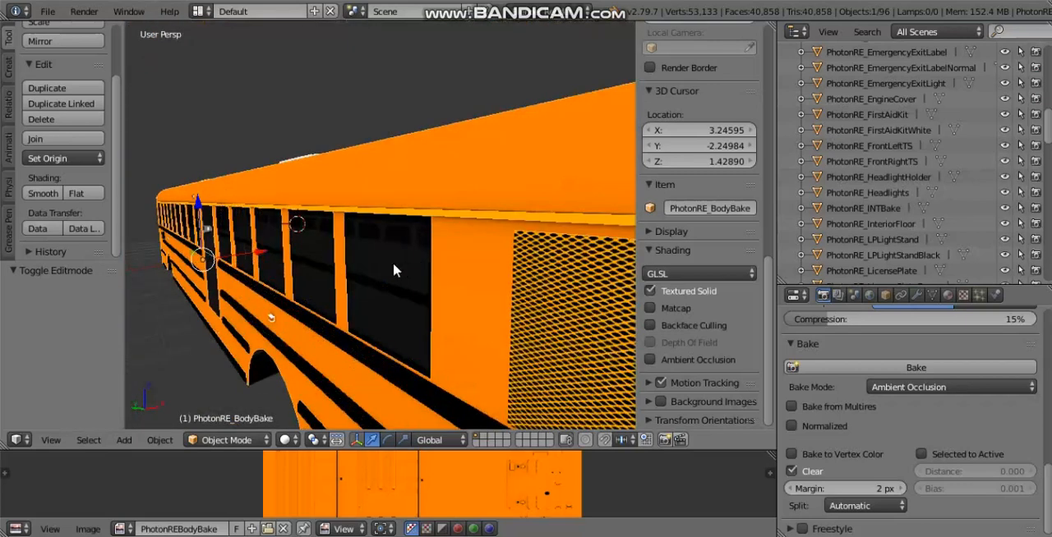
pyautogui.moveTo(393, 262); pyautogui.dragTo(364, 202, button='middle')
pyautogui.scroll(-3, 373, 256)
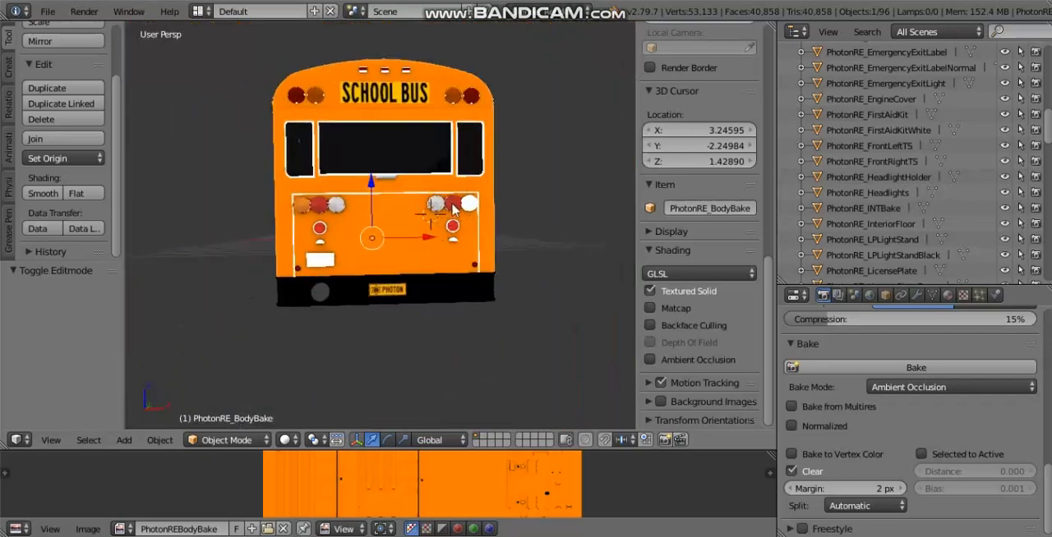
# Step: In Edit Mode on the back right turn signal, open the PhotonREBackLights image from the CE folder in Documents
pyautogui.press('Tab')
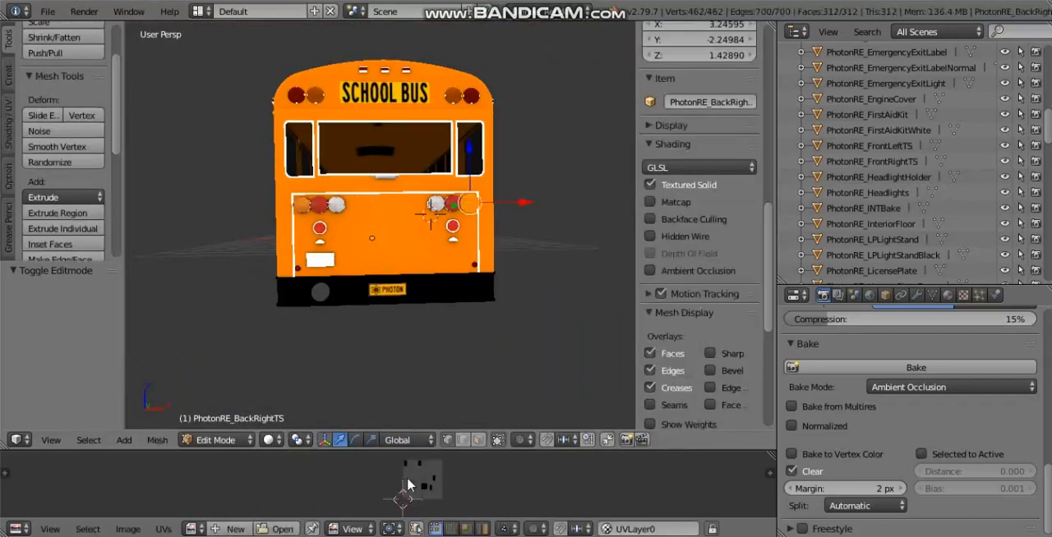
pyautogui.click(294, 530)
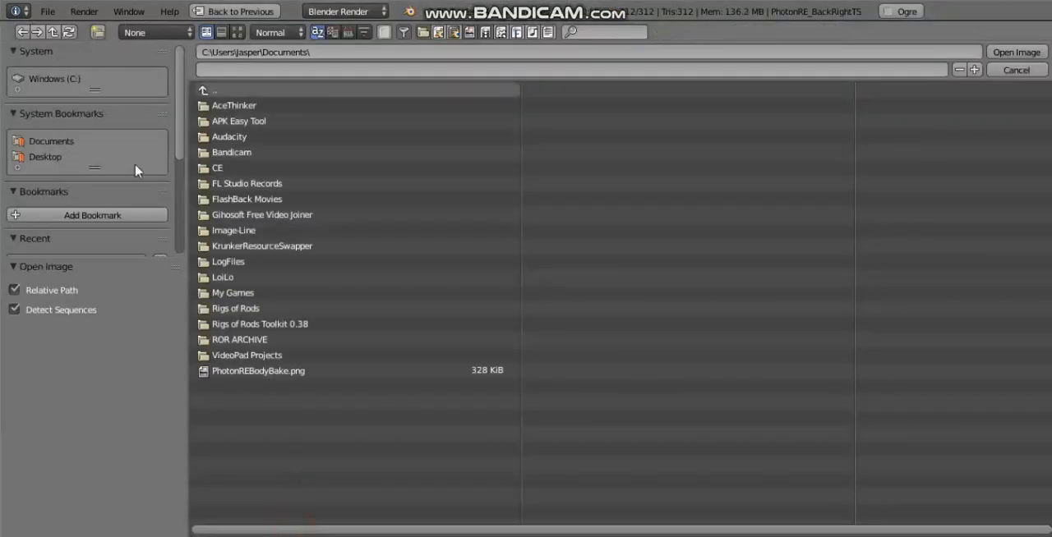
pyautogui.click(232, 168)
pyautogui.moveTo(268, 533); pyautogui.dragTo(535, 471)
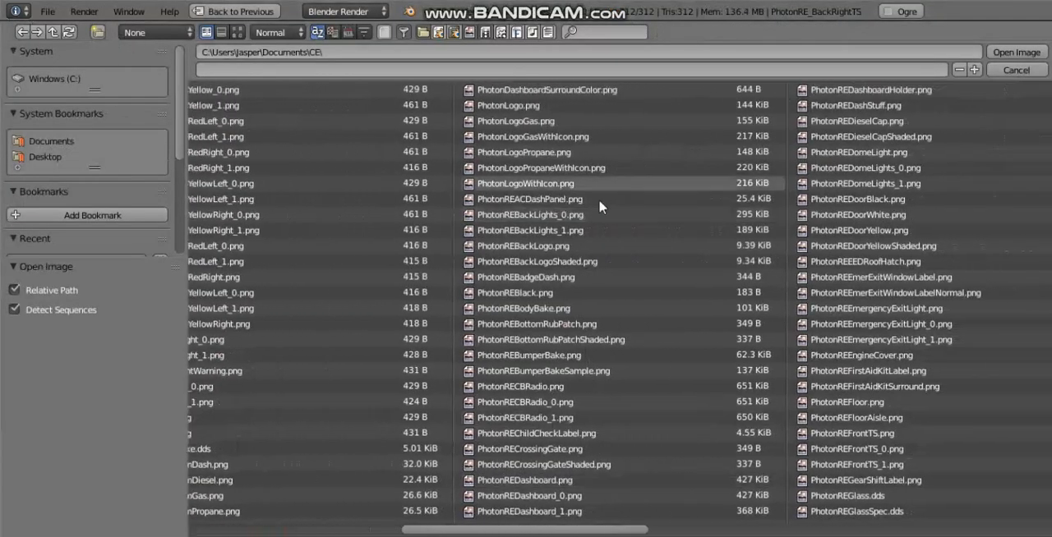
pyautogui.click(997, 55)
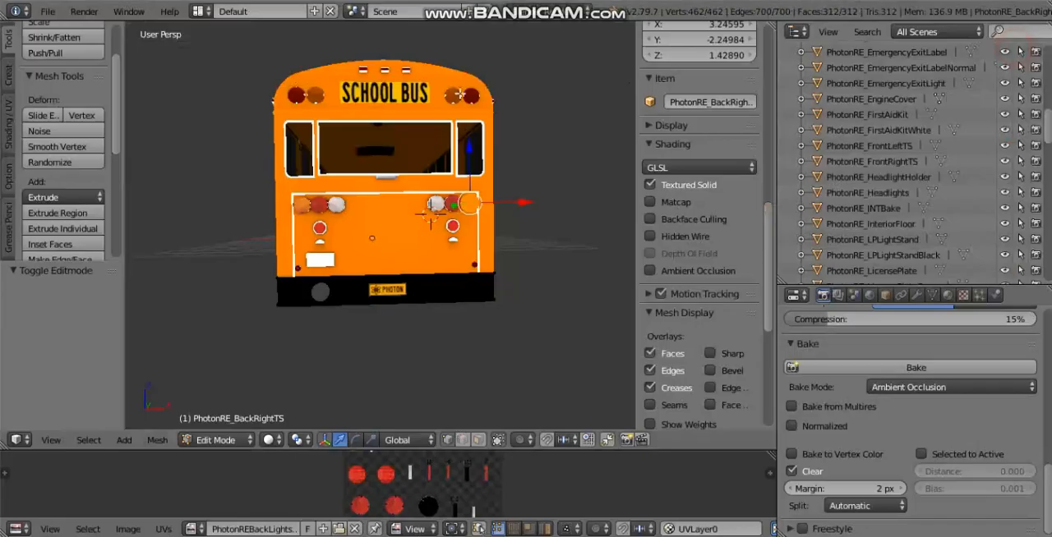
# Step: Return the turn signal to Object Mode and deselect all objects
pyautogui.moveTo(492, 268); pyautogui.dragTo(420, 259, button='middle')
pyautogui.scroll(3, 381, 244)
pyautogui.moveTo(427, 217); pyautogui.dragTo(424, 233, button='middle')
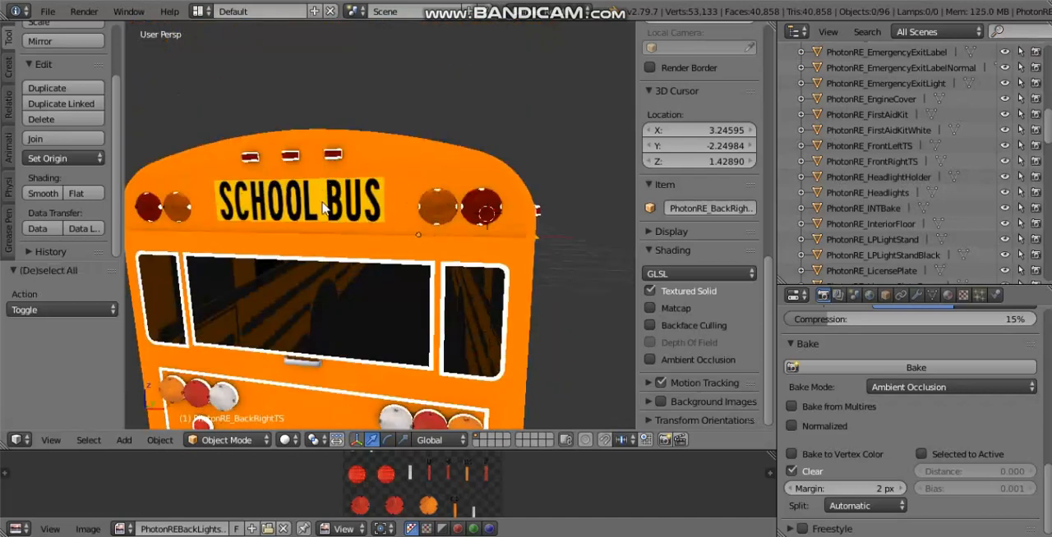
# Step: Examine the bus's upper end panels, roof and interior with nothing selected
pyautogui.moveTo(325, 209); pyautogui.dragTo(361, 208, button='middle')
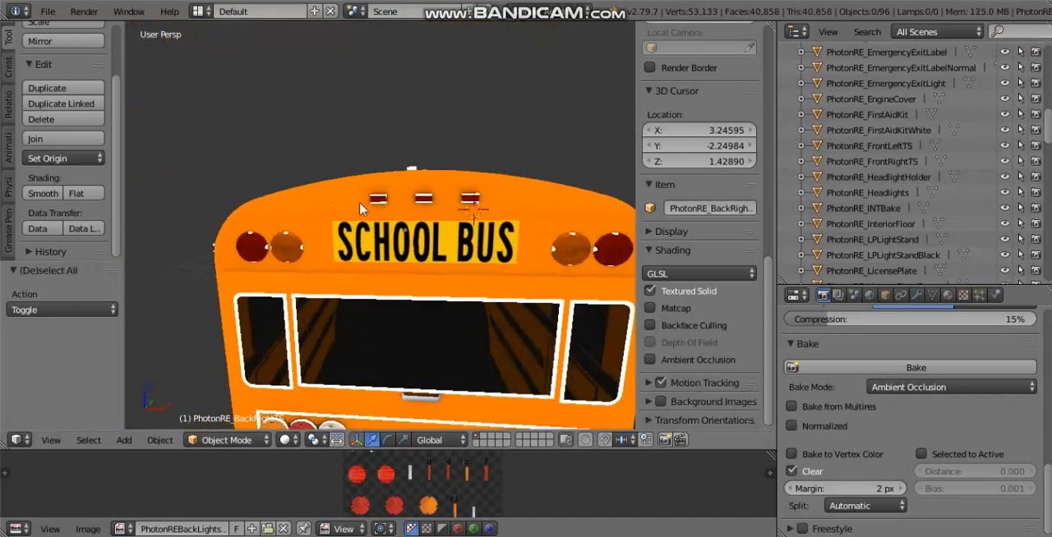
pyautogui.moveTo(561, 205); pyautogui.dragTo(231, 195, button='middle')
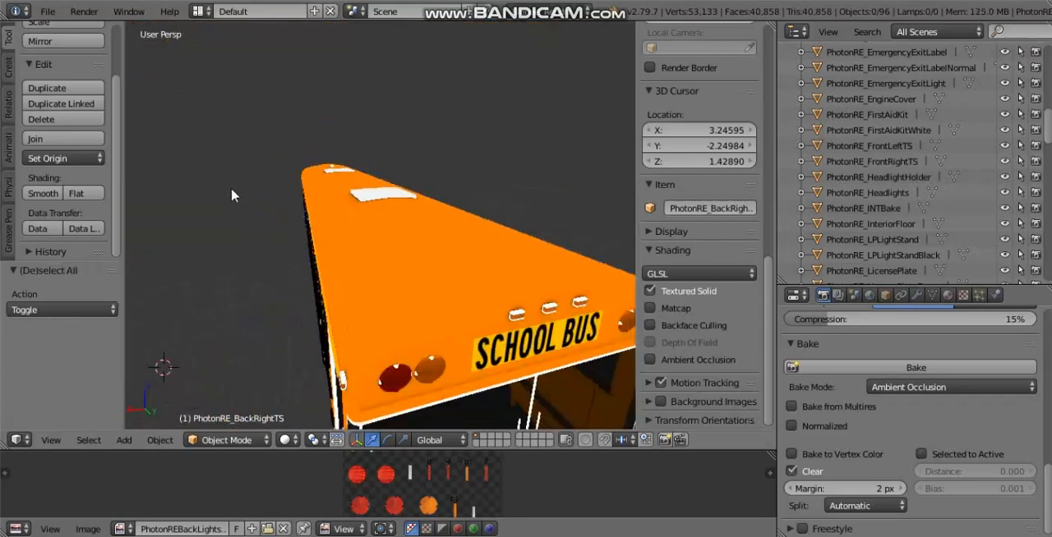
pyautogui.scroll(-5, 406, 283)
pyautogui.moveTo(407, 283); pyautogui.dragTo(436, 289, button='middle')
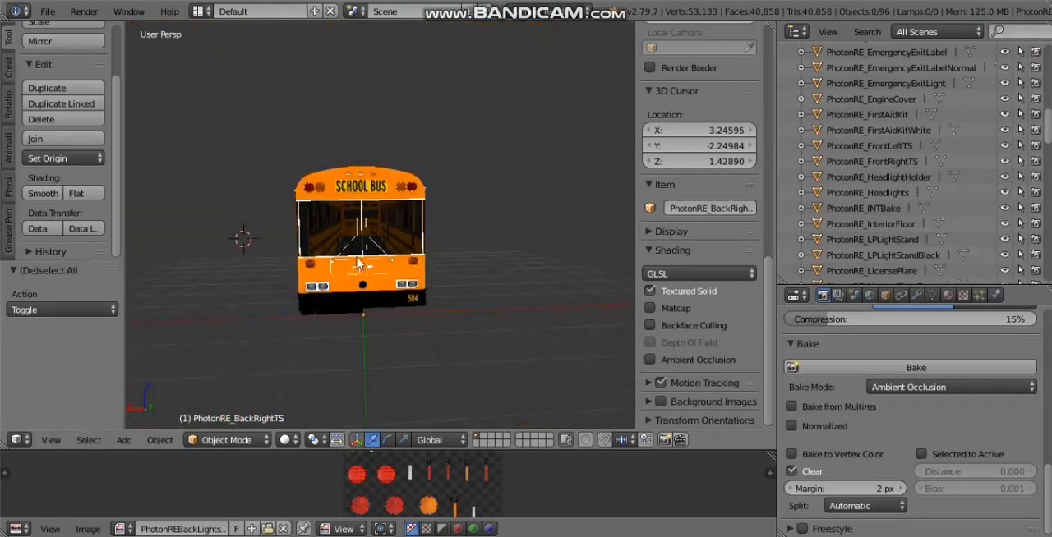
pyautogui.scroll(7, 340, 176)
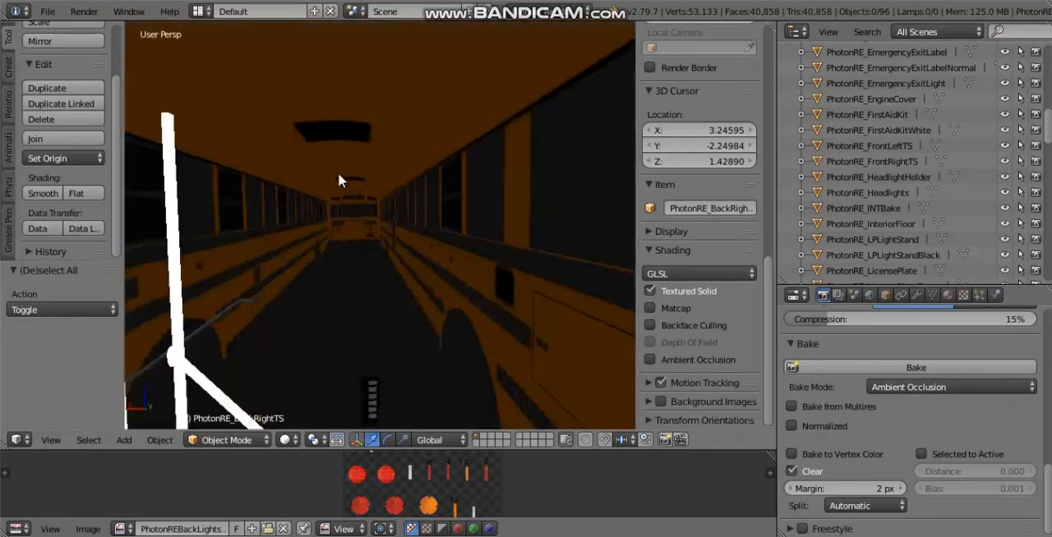
pyautogui.scroll(-5, 339, 175)
pyautogui.moveTo(345, 196); pyautogui.dragTo(177, 257, button='middle')
pyautogui.scroll(-2, 531, 189)
pyautogui.scroll(-4, 315, 231)
pyautogui.moveTo(351, 281); pyautogui.dragTo(303, 233, button='middle')
pyautogui.scroll(8, 327, 227)
pyautogui.scroll(-7, 311, 233)
# Step: Check the baked ambient occlusion around the side marker light, black rub rails and white roof hatch
pyautogui.moveTo(427, 225); pyautogui.dragTo(143, 224, button='middle')
pyautogui.scroll(-3, 328, 215)
pyautogui.moveTo(380, 210); pyautogui.dragTo(406, 214, button='middle')
pyautogui.scroll(2, 369, 201)
pyautogui.scroll(5, 329, 202)
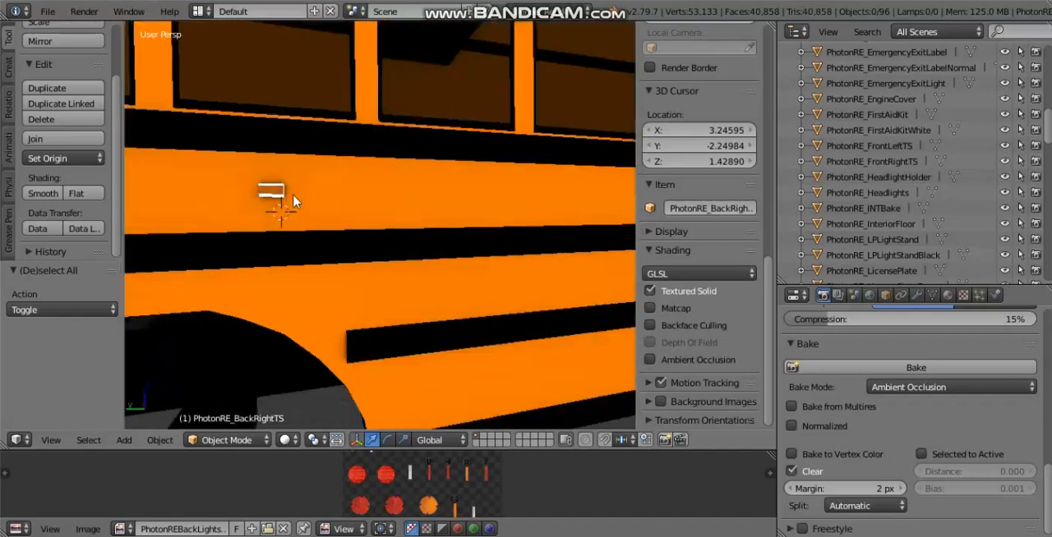
pyautogui.scroll(-5, 345, 199)
pyautogui.moveTo(403, 193); pyautogui.dragTo(356, 196, button='middle')
pyautogui.moveTo(297, 163)
pyautogui.mouseDown(button='middle')
pyautogui.moveTo(189, 209)
pyautogui.moveTo(296, 258)
pyautogui.moveTo(508, 125)
pyautogui.mouseUp(button='middle')
pyautogui.scroll(3, 350, 209)
pyautogui.scroll(4, 382, 214)
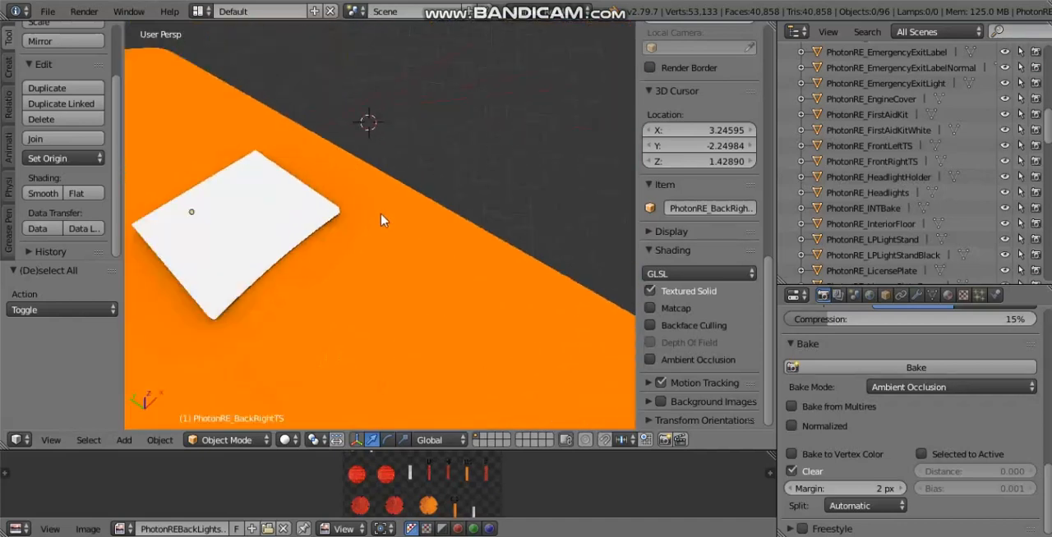
pyautogui.moveTo(381, 215)
pyautogui.mouseDown(button='middle')
pyautogui.moveTo(426, 209)
pyautogui.moveTo(485, 236)
pyautogui.moveTo(514, 228)
pyautogui.moveTo(460, 246)
pyautogui.moveTo(328, 259)
pyautogui.mouseUp(button='middle')
pyautogui.scroll(-9, 436, 201)
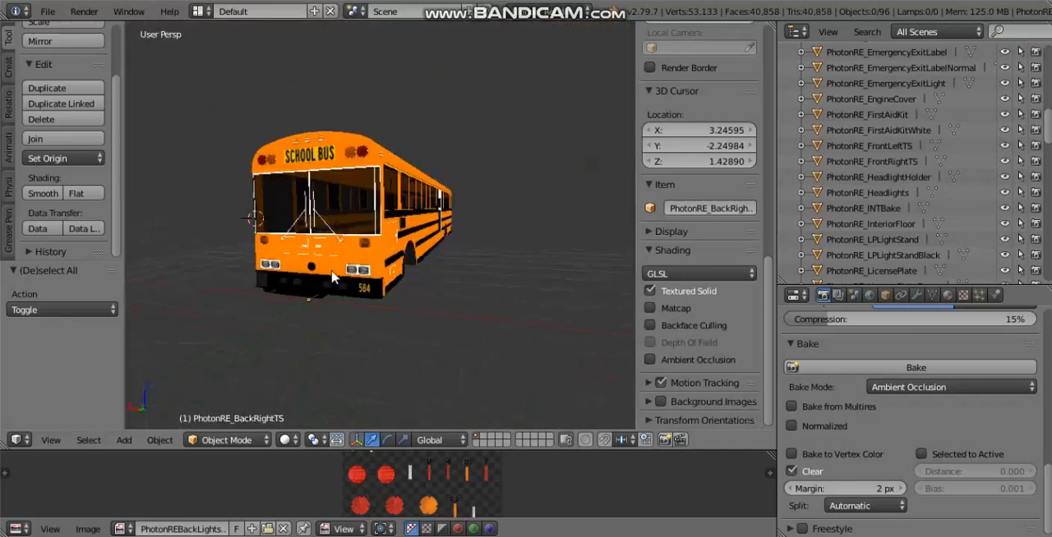
# Step: Review the front windshield and warning lights, and the whole bus body from both sides
pyautogui.scroll(5, 337, 267)
pyautogui.scroll(-6, 345, 276)
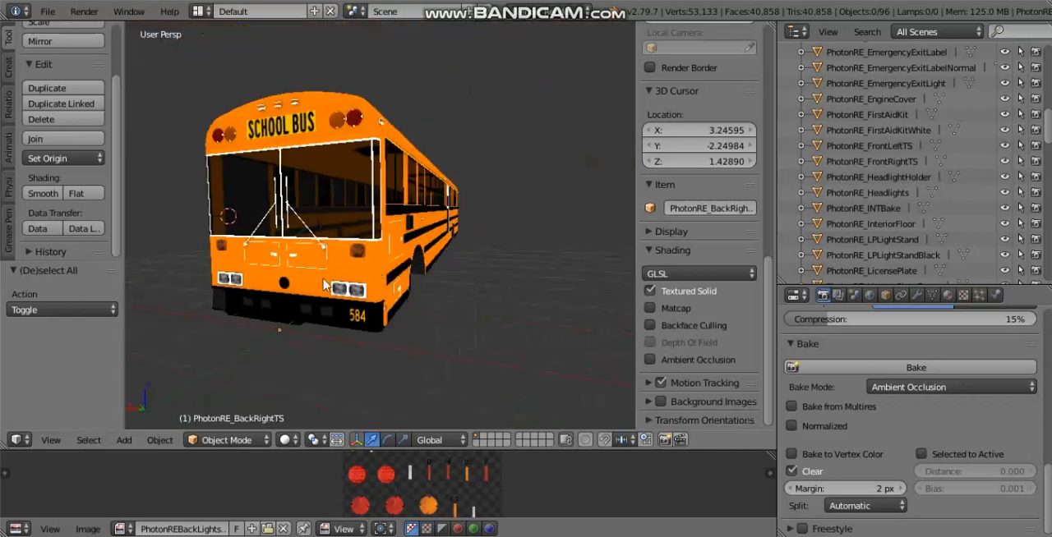
pyautogui.moveTo(302, 238); pyautogui.dragTo(309, 264, button='middle')
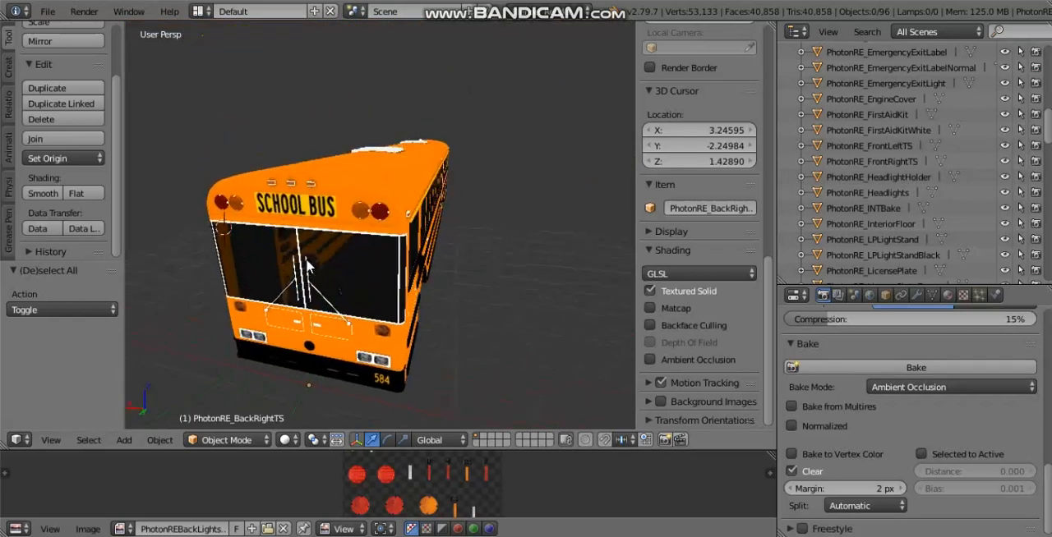
pyautogui.scroll(8, 360, 307)
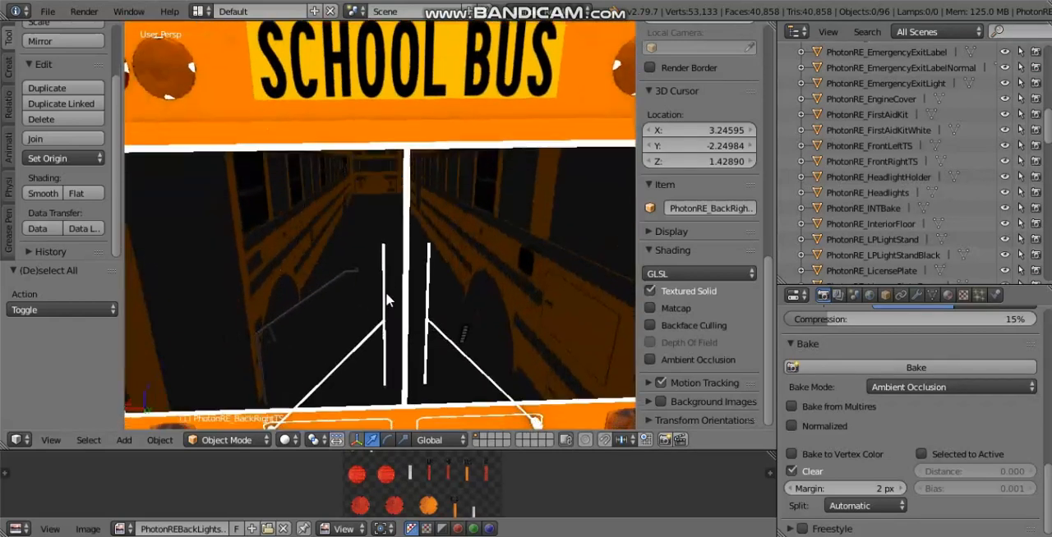
pyautogui.moveTo(387, 298); pyautogui.dragTo(471, 243, button='middle')
pyautogui.scroll(-4, 480, 240)
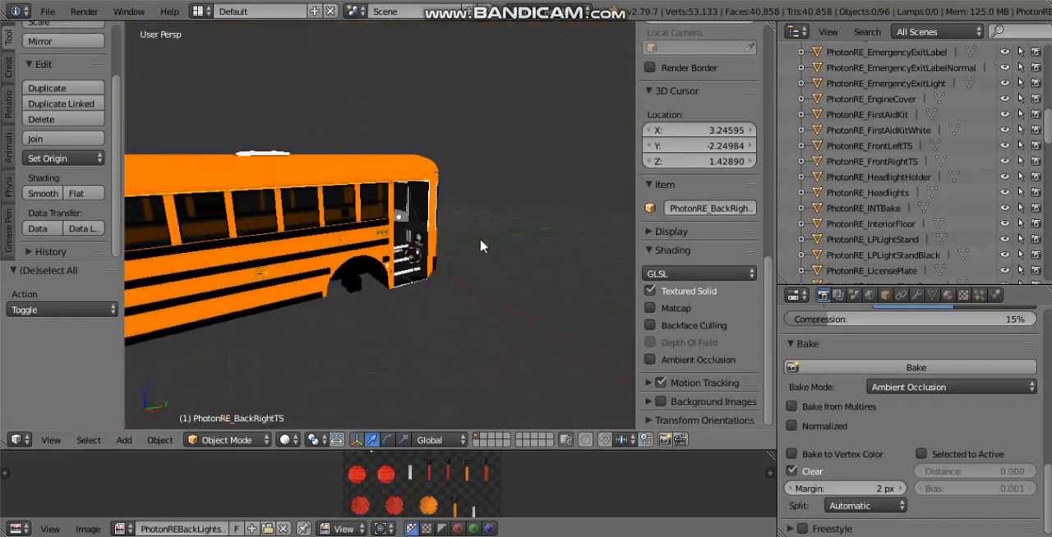
pyautogui.moveTo(326, 224)
pyautogui.mouseDown(button='middle')
pyautogui.moveTo(368, 216)
pyautogui.moveTo(338, 235)
pyautogui.mouseUp(button='middle')
pyautogui.scroll(-4, 338, 235)
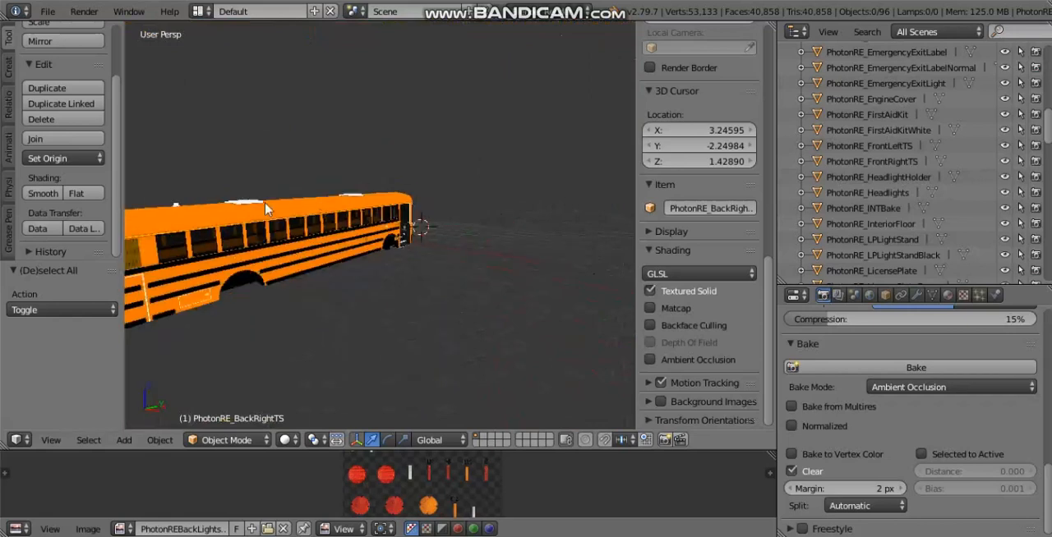
pyautogui.moveTo(267, 240); pyautogui.dragTo(289, 313, button='middle')
pyautogui.moveTo(290, 227); pyautogui.dragTo(370, 230, button='middle')
pyautogui.scroll(4, 428, 247)
pyautogui.moveTo(428, 247); pyautogui.dragTo(453, 196, button='middle')
pyautogui.scroll(-2, 493, 228)
pyautogui.scroll(3, 370, 289)
pyautogui.scroll(2, 230, 342)
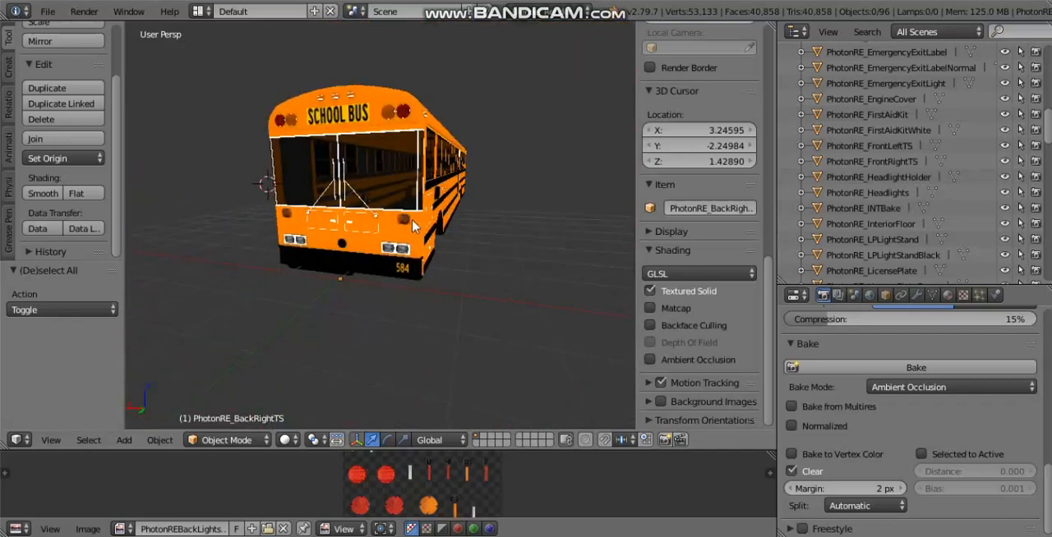
# Step: Inspect the rear end's tail lights and warning lights close up, along with the adjoining side windows
pyautogui.moveTo(370, 218); pyautogui.dragTo(554, 200, button='middle')
pyautogui.scroll(1, 296, 212)
pyautogui.moveTo(295, 211); pyautogui.dragTo(369, 191, button='middle')
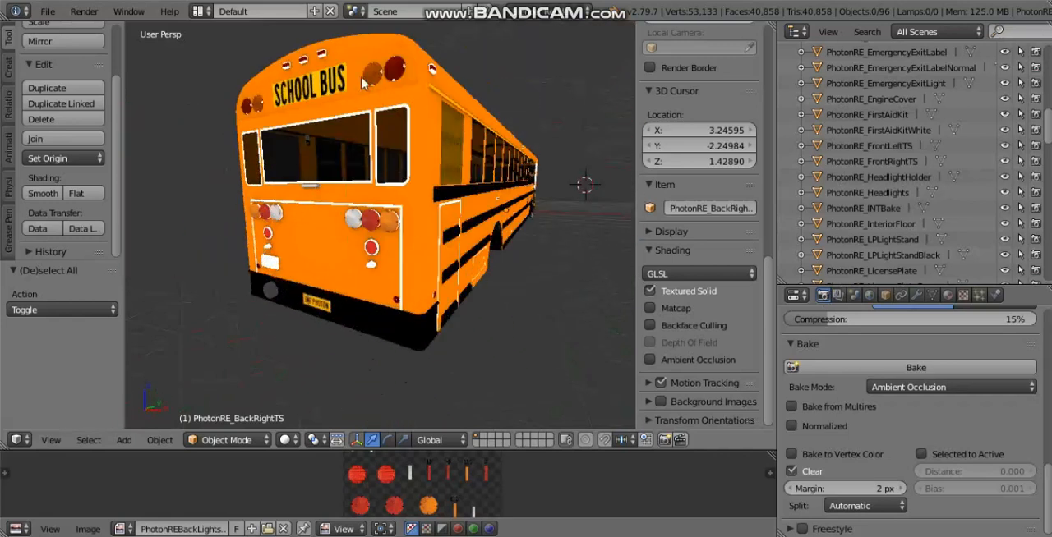
pyautogui.moveTo(341, 253); pyautogui.dragTo(534, 263, button='middle')
pyautogui.scroll(1, 511, 232)
pyautogui.moveTo(511, 231); pyautogui.dragTo(454, 251, button='middle')
pyautogui.scroll(3, 423, 232)
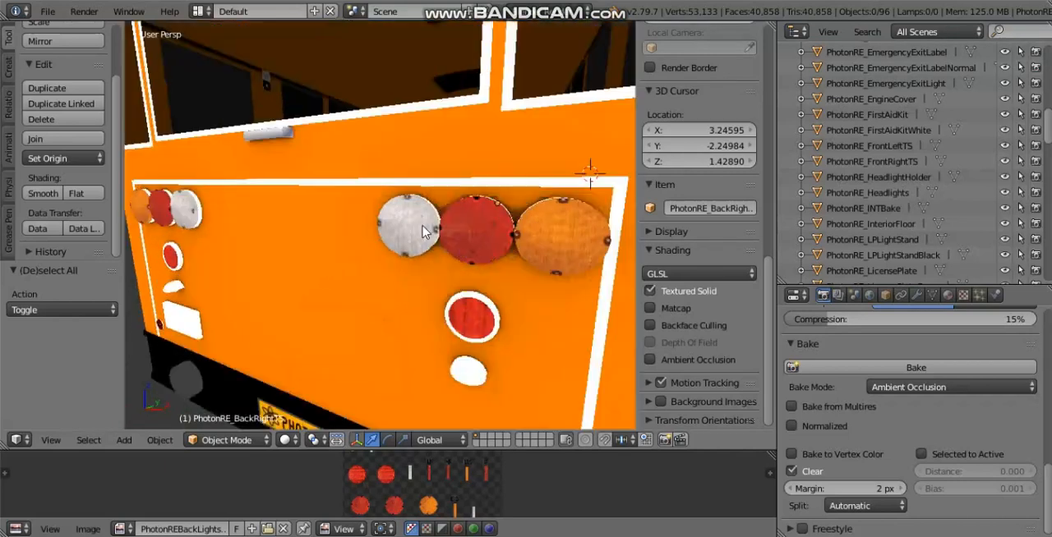
pyautogui.scroll(-4, 372, 245)
pyautogui.moveTo(366, 219); pyautogui.dragTo(342, 276, button='middle')
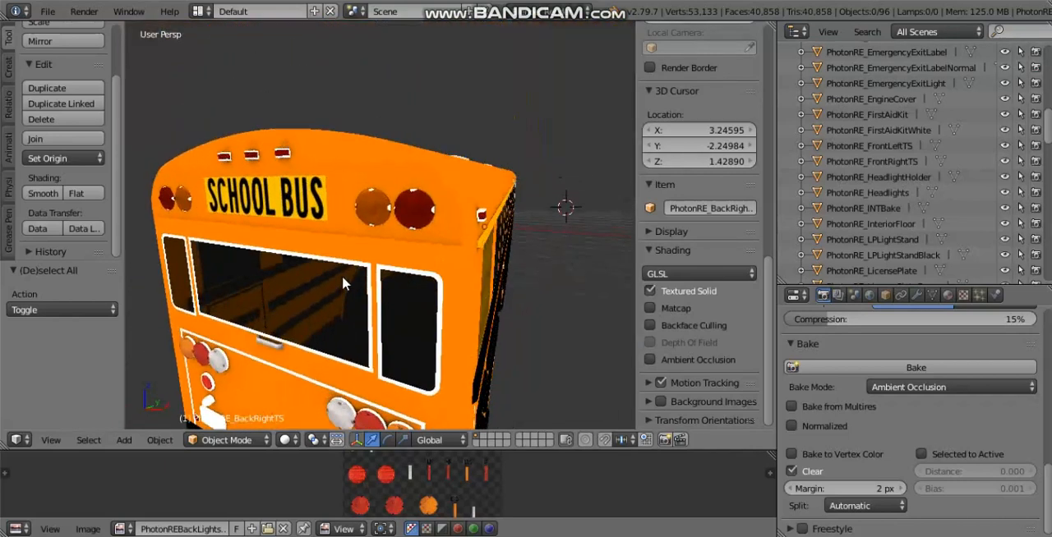
pyautogui.scroll(4, 526, 275)
pyautogui.moveTo(526, 275); pyautogui.dragTo(489, 279, button='middle')
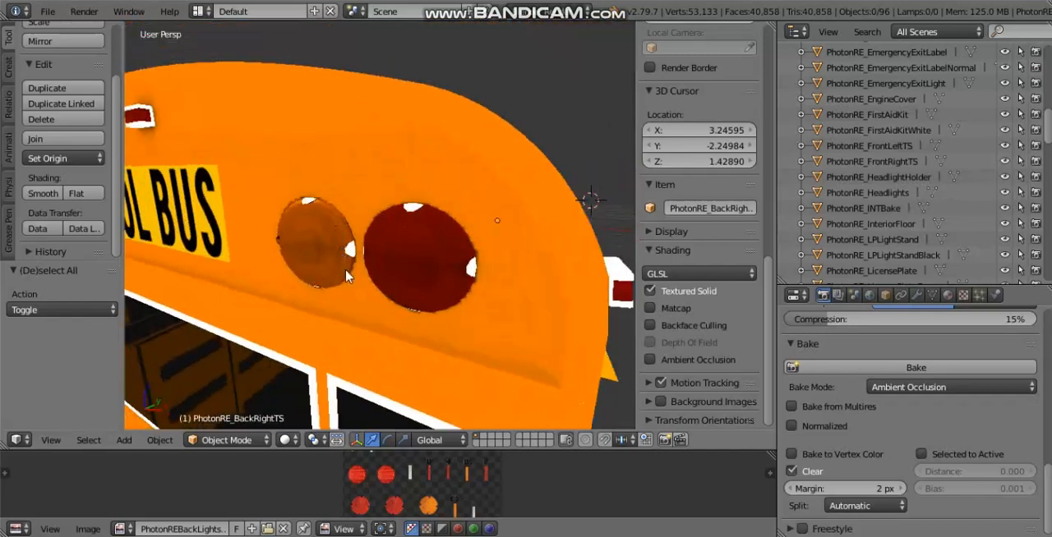
pyautogui.moveTo(360, 247); pyautogui.dragTo(278, 246, button='middle')
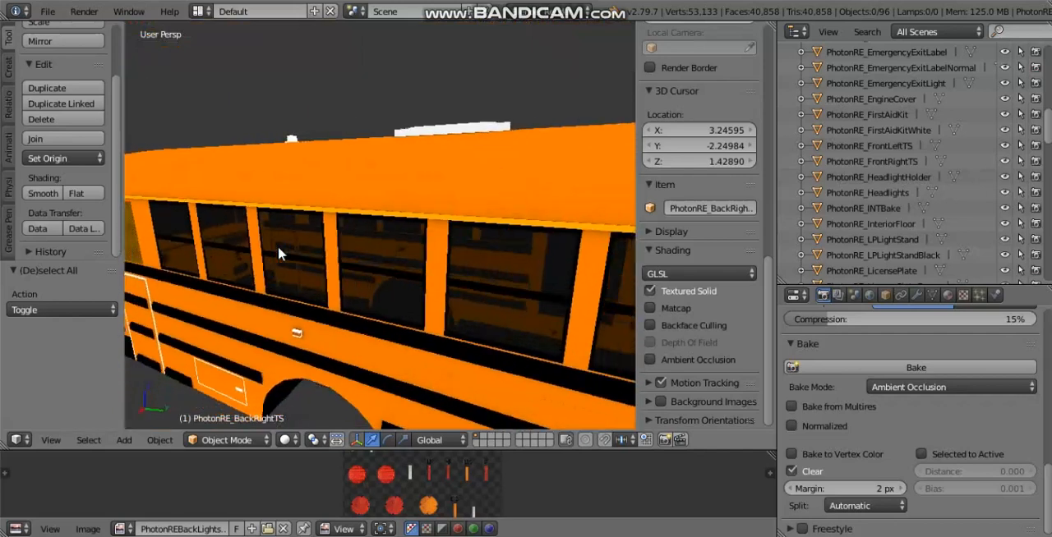
# Step: Inspect the bus's side windows, front windshield corner and the interior around the driver's area
pyautogui.scroll(-4, 277, 245)
pyautogui.moveTo(474, 255); pyautogui.dragTo(184, 214, button='middle')
pyautogui.scroll(6, 351, 203)
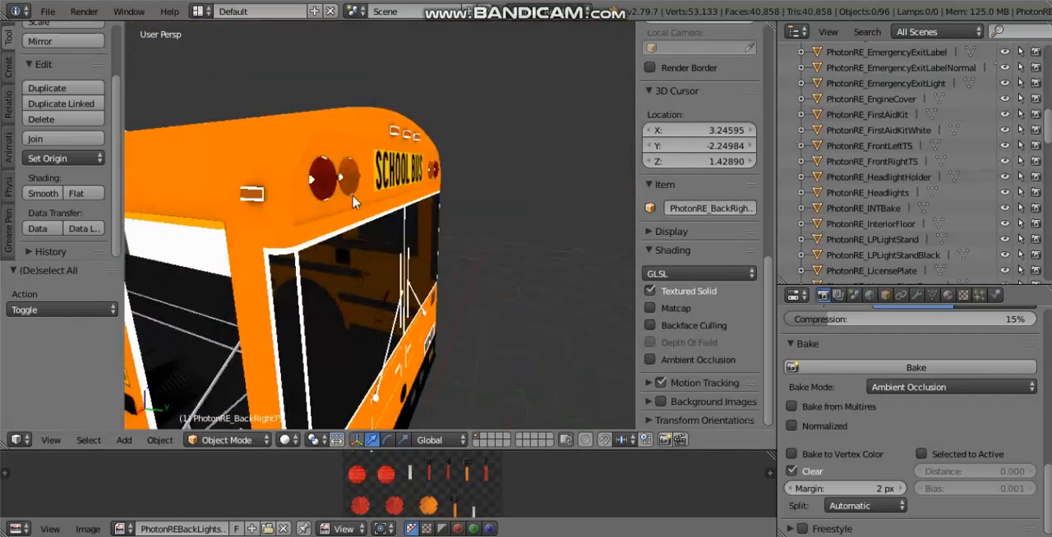
pyautogui.moveTo(342, 204); pyautogui.dragTo(433, 234, button='middle')
pyautogui.scroll(3, 401, 251)
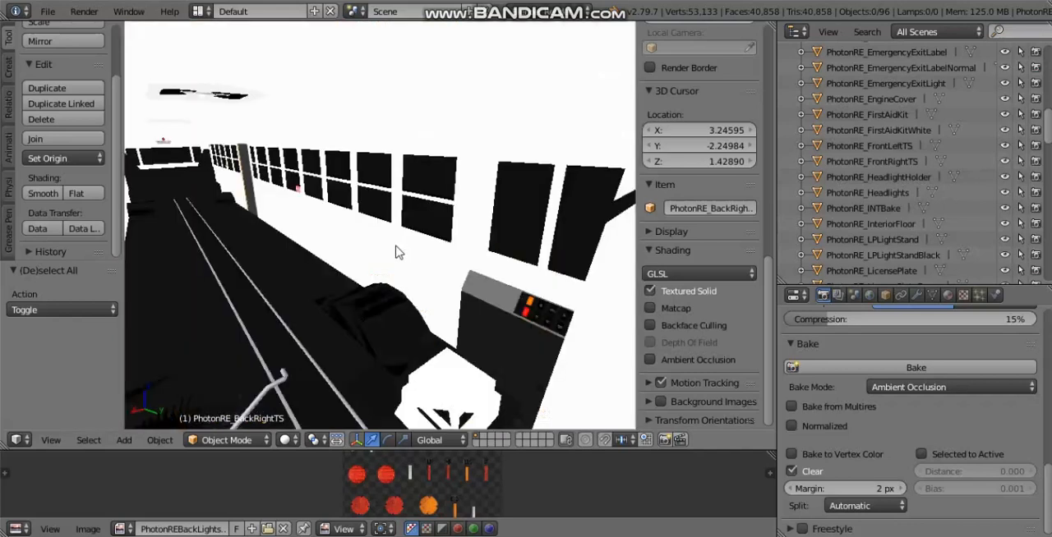
pyautogui.scroll(-2, 378, 238)
pyautogui.scroll(-3, 376, 233)
# Step: Review the bus's rear end with its lights, windows and signage, and the front corner from a distance
pyautogui.moveTo(376, 230); pyautogui.dragTo(438, 245, button='middle')
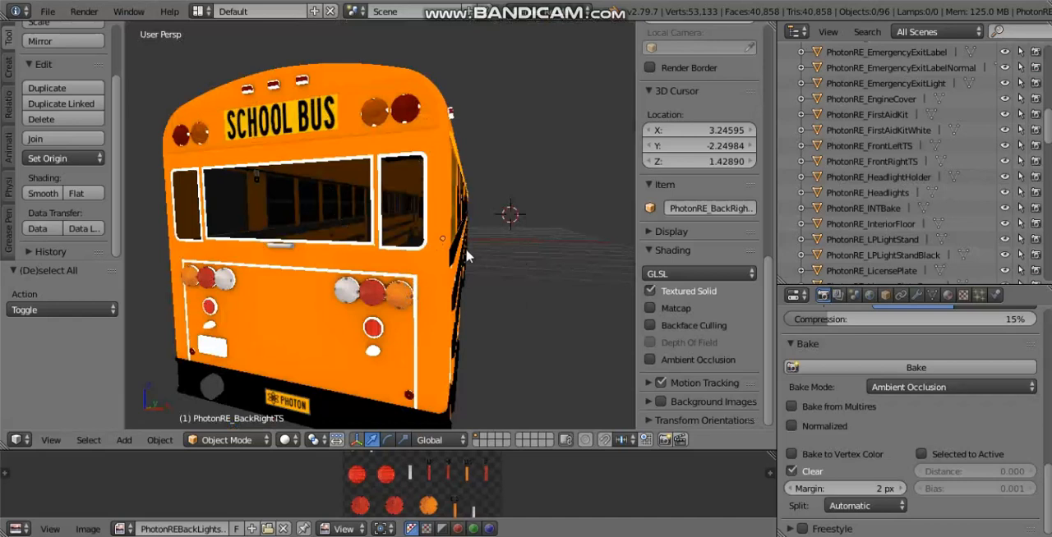
pyautogui.moveTo(469, 219); pyautogui.dragTo(349, 198, button='middle')
pyautogui.scroll(-4, 349, 198)
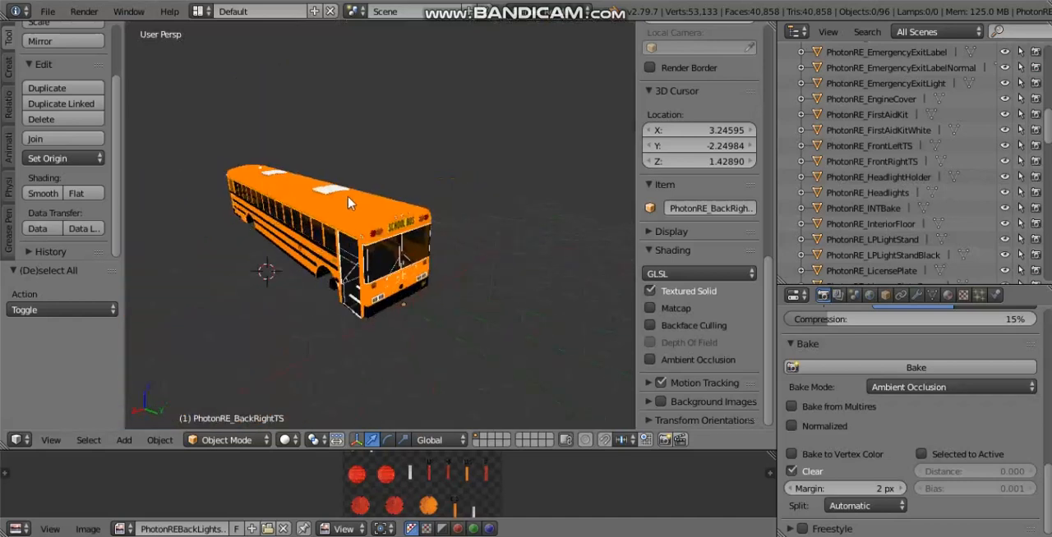
pyautogui.scroll(5, 421, 304)
pyautogui.moveTo(421, 304); pyautogui.dragTo(538, 267, button='middle')
pyautogui.scroll(-4, 491, 291)
pyautogui.scroll(-3, 537, 267)
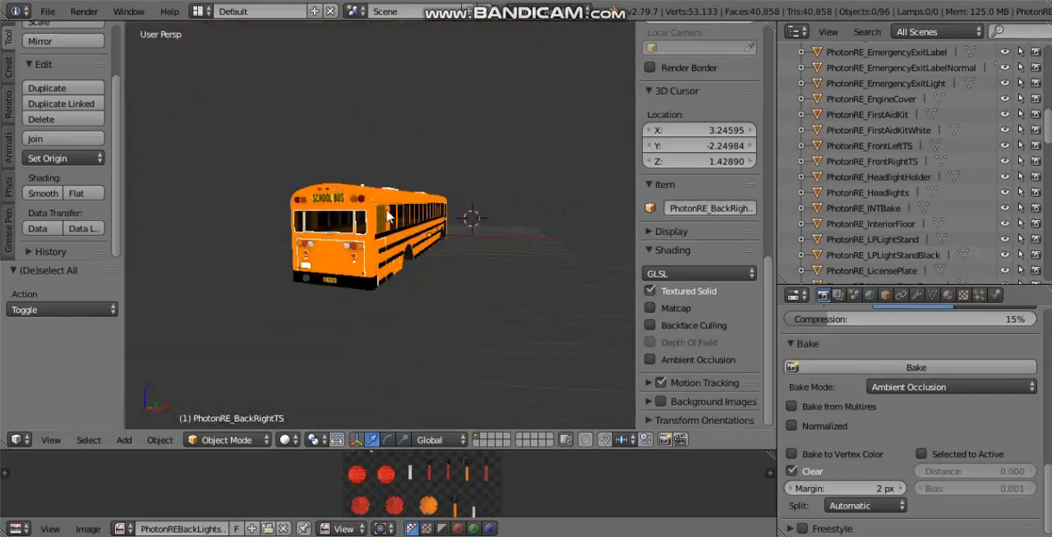
# Step: Check the full length of the bus body on the entrance door side, including roof hatches and wheel arches
pyautogui.scroll(3, 388, 213)
pyautogui.moveTo(403, 230); pyautogui.dragTo(223, 196, button='middle')
pyautogui.scroll(3, 442, 169)
pyautogui.scroll(-3, 502, 180)
pyautogui.scroll(-4, 279, 191)
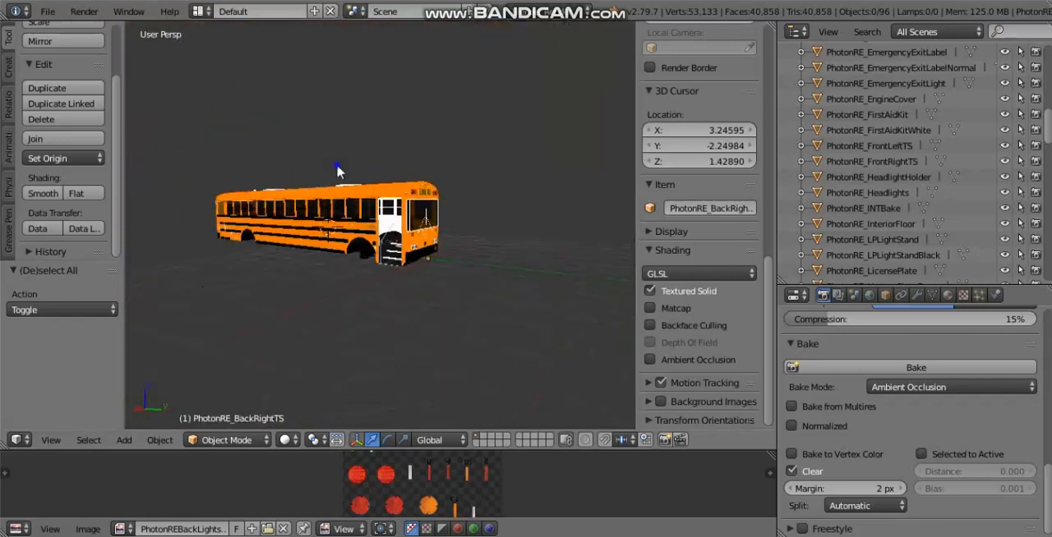
pyautogui.moveTo(370, 211); pyautogui.dragTo(513, 235, button='middle')
pyautogui.scroll(4, 402, 245)
pyautogui.scroll(-4, 423, 262)
pyautogui.scroll(2, 39, 129)
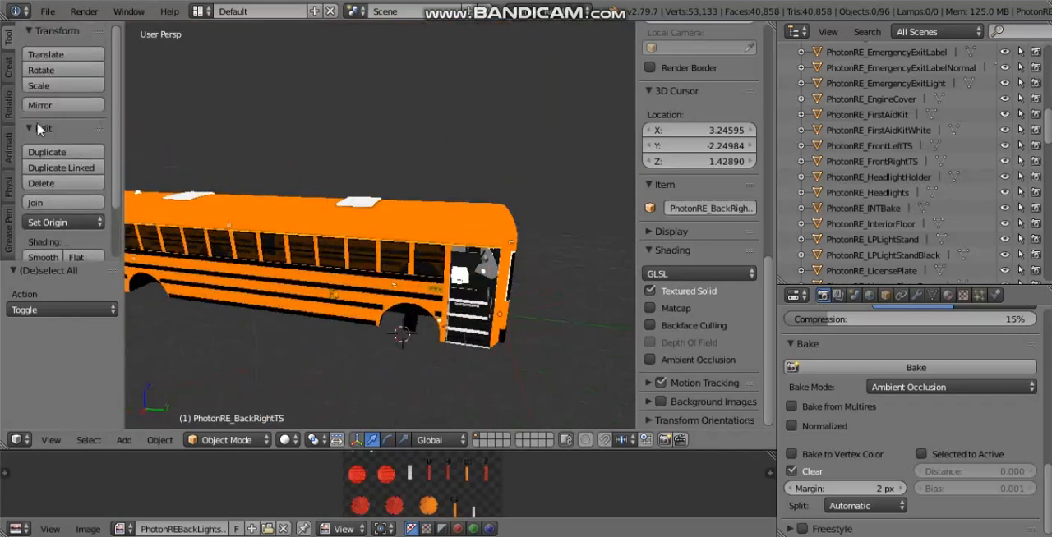
# Step: Hide all the bus objects and add a 2 × 2 plane, undoing the extra circle
pyautogui.click(9, 66)
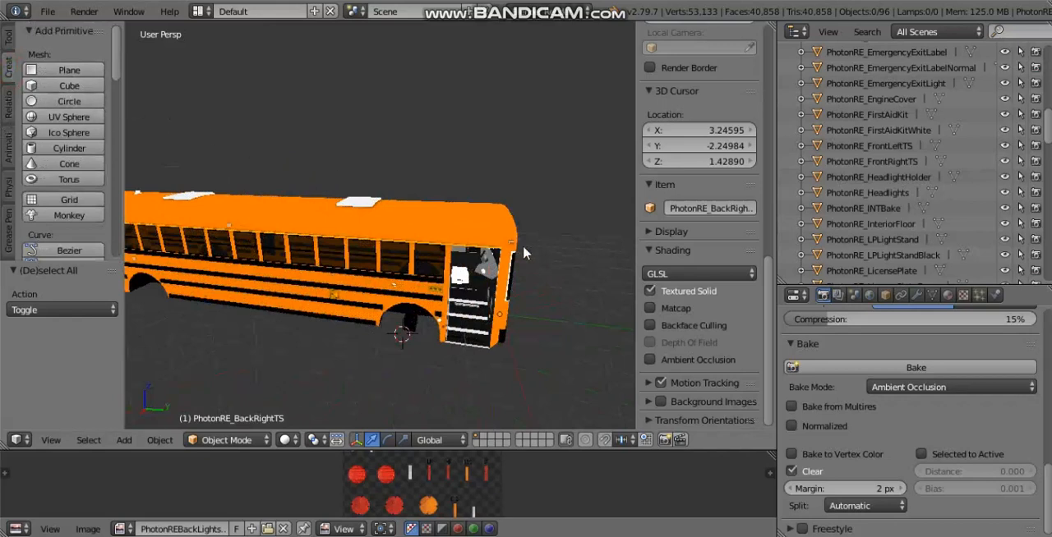
pyautogui.moveTo(473, 287); pyautogui.dragTo(490, 296, button='middle')
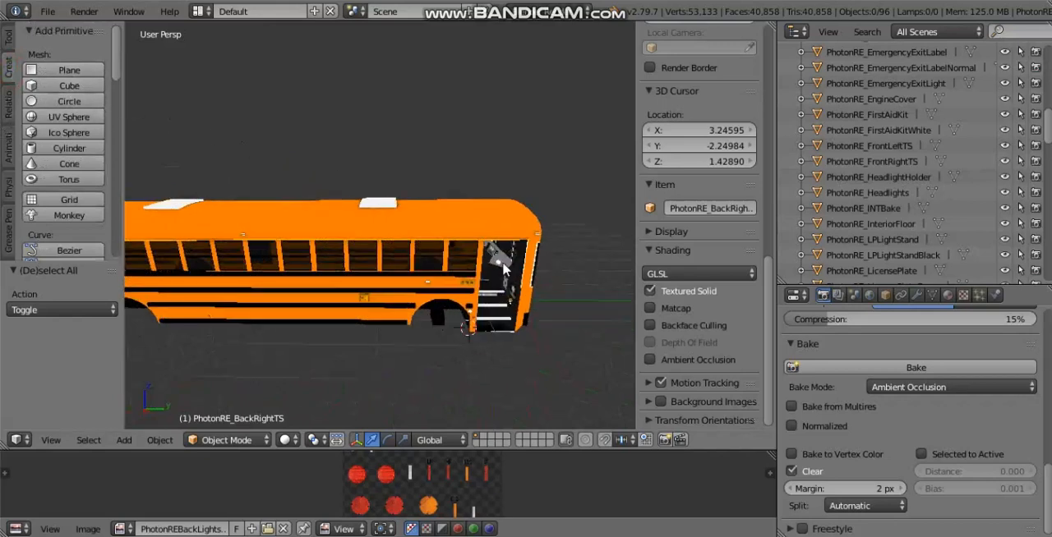
pyautogui.press('a')
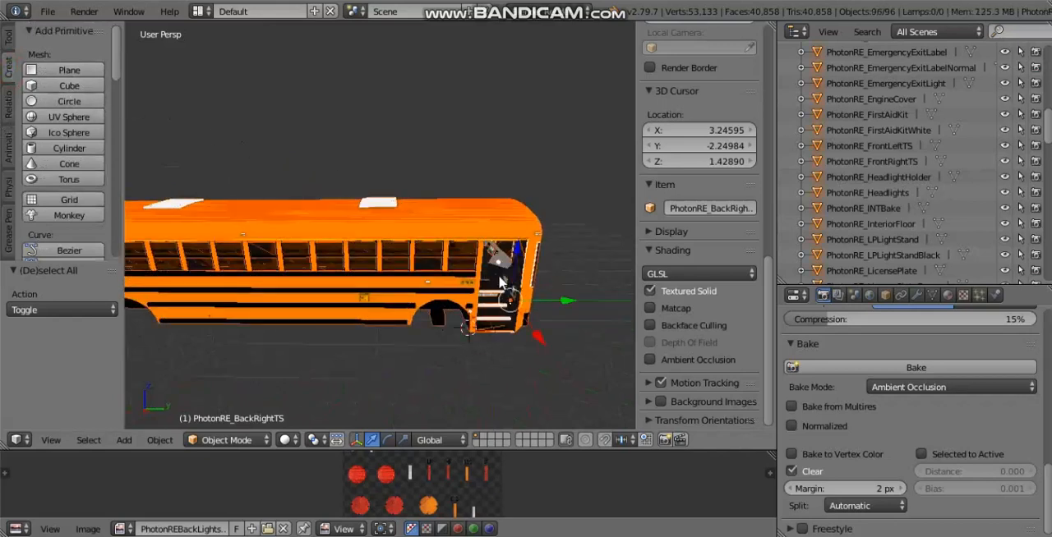
pyautogui.press('h')
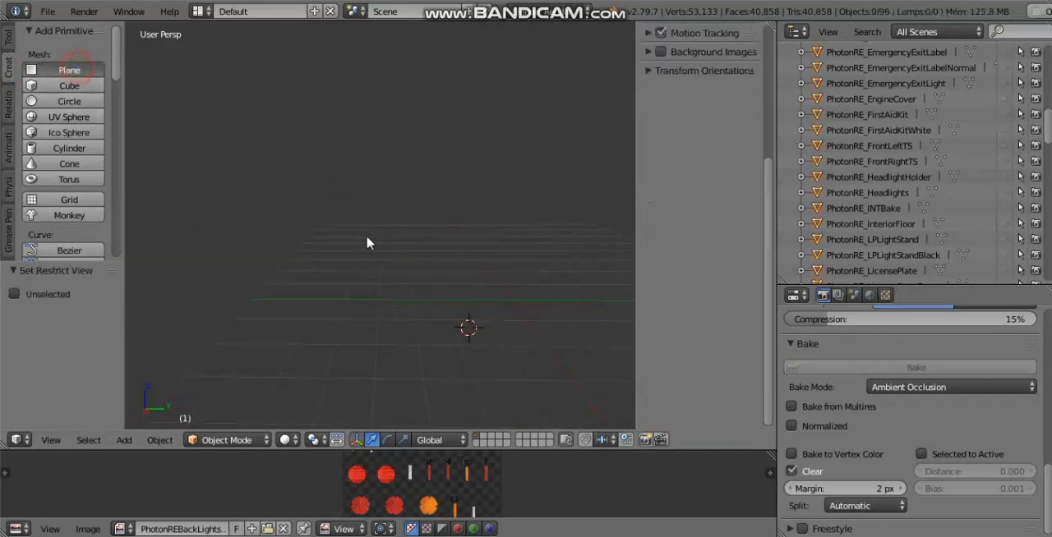
pyautogui.moveTo(395, 260); pyautogui.dragTo(382, 304, button='middle')
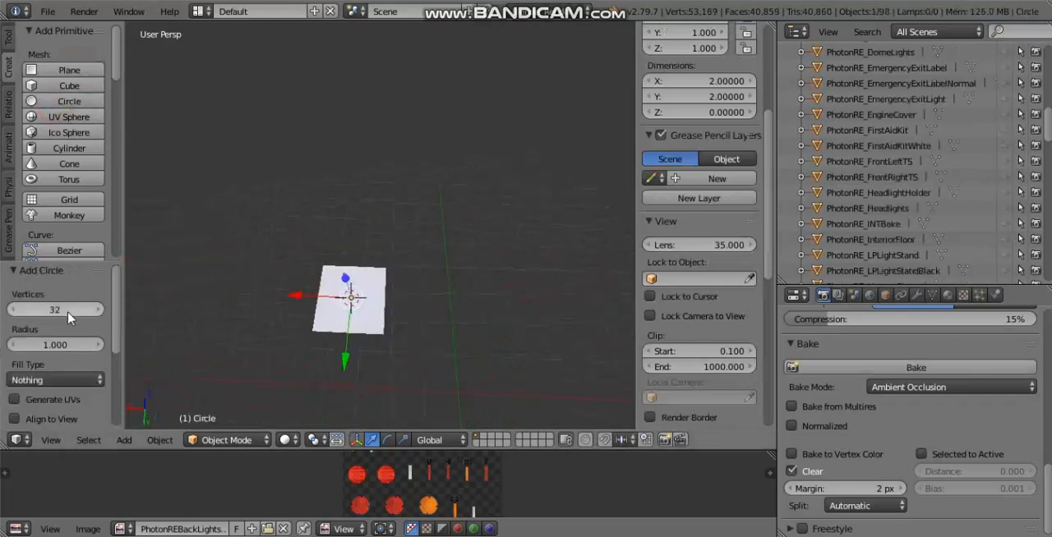
pyautogui.hotkey('ctrl', 'z')
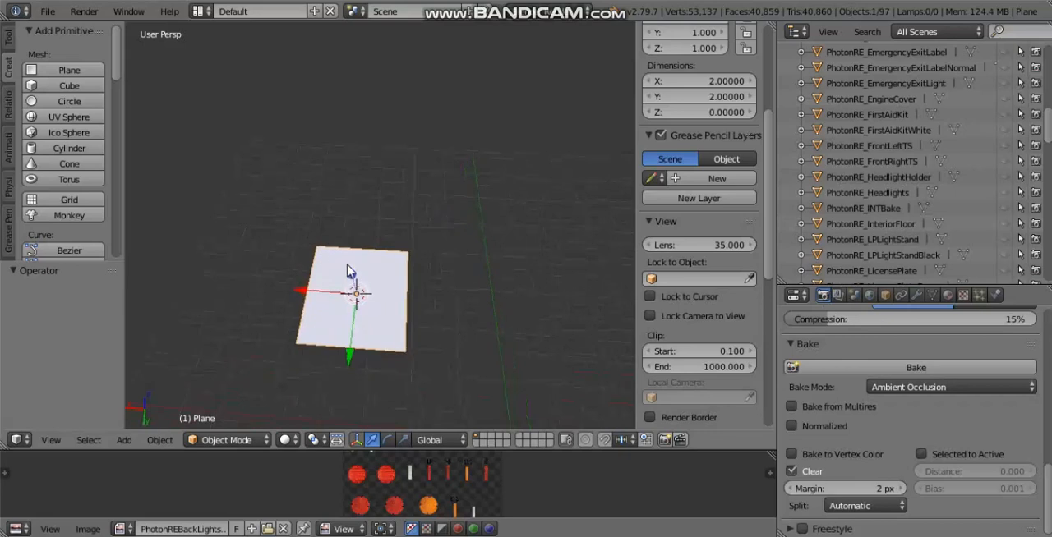
pyautogui.click(391, 247)
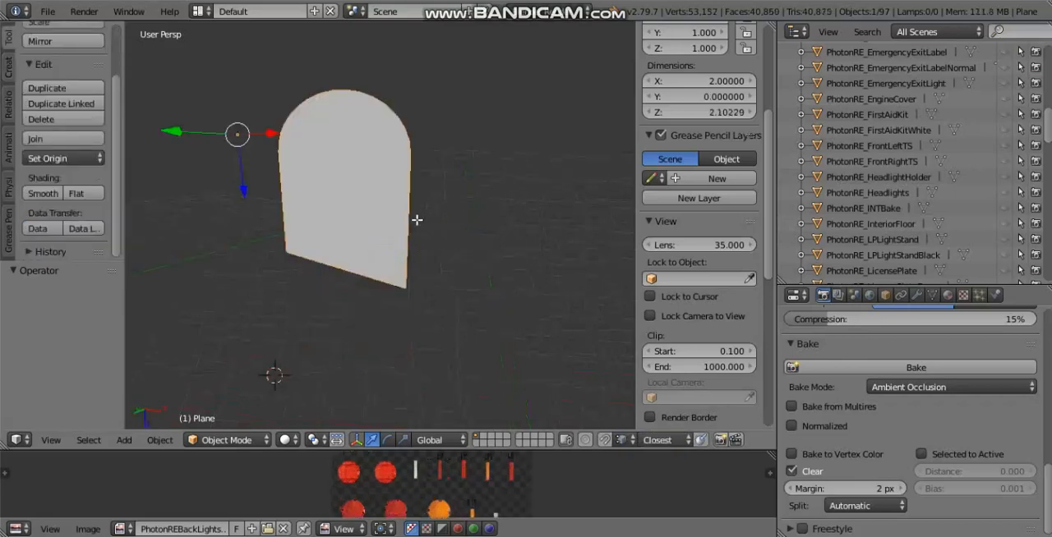
# Step: Examine the flat arched panel from several angles, including nearly edge-on
pyautogui.moveTo(416, 220); pyautogui.dragTo(302, 200, button='middle')
pyautogui.moveTo(462, 221)
pyautogui.mouseDown(button='middle')
pyautogui.moveTo(369, 199)
pyautogui.moveTo(411, 187)
pyautogui.moveTo(337, 177)
pyautogui.mouseUp(button='middle')
pyautogui.moveTo(413, 183); pyautogui.dragTo(328, 188, button='middle')
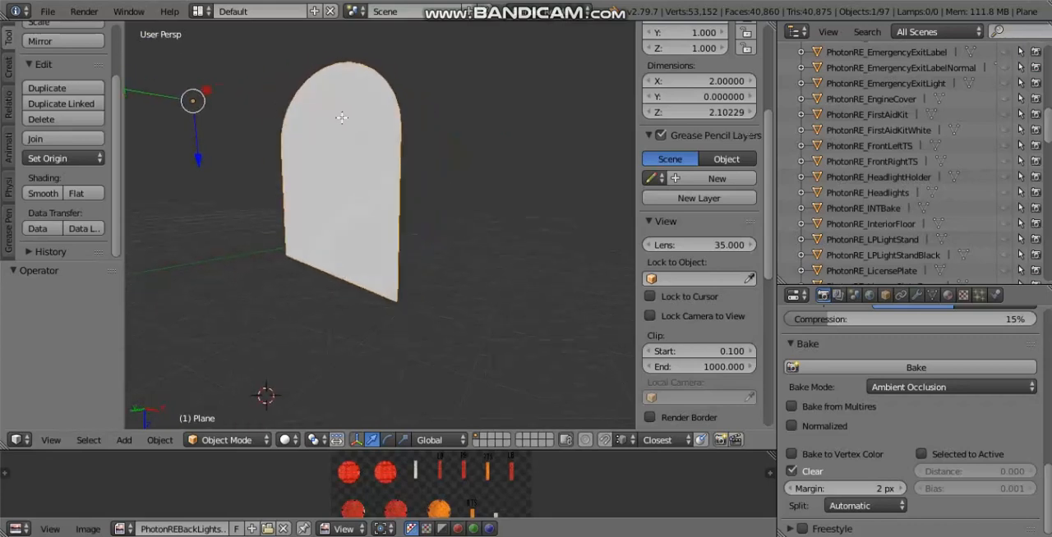
pyautogui.moveTo(296, 284); pyautogui.dragTo(317, 314, button='middle')
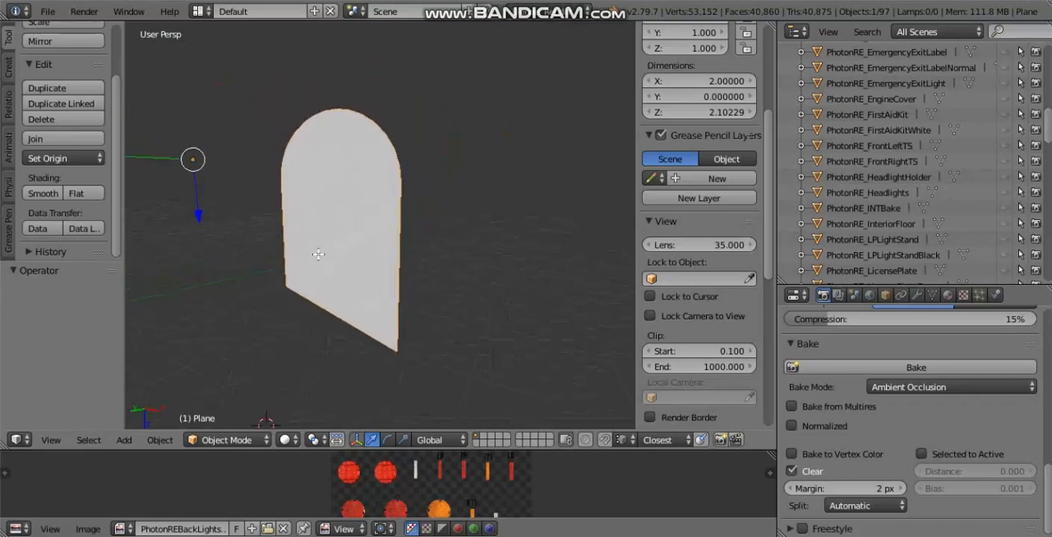
pyautogui.scroll(2, 317, 255)
pyautogui.scroll(-3, 322, 242)
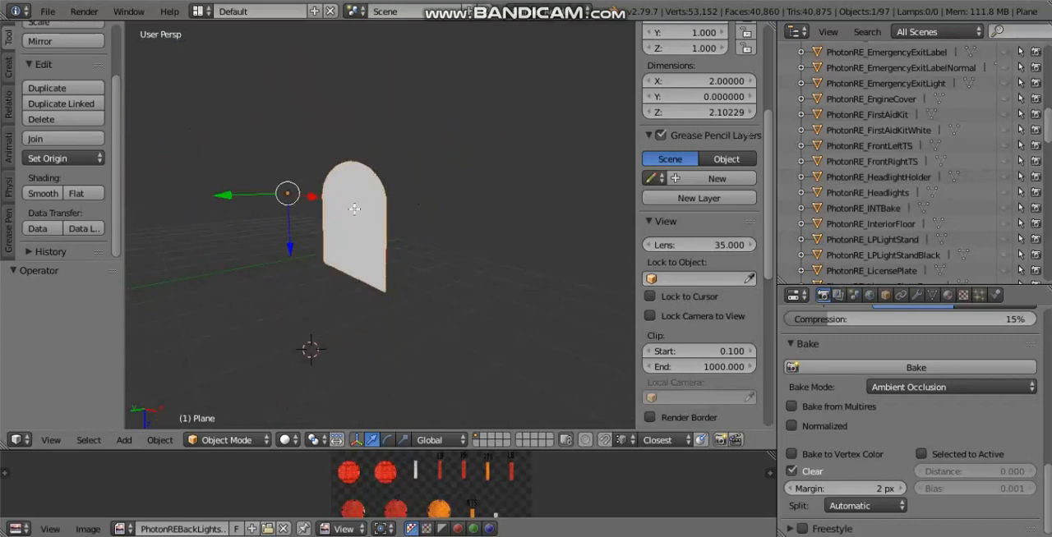
pyautogui.scroll(5, 366, 222)
pyautogui.moveTo(437, 191); pyautogui.dragTo(411, 257, button='middle')
pyautogui.scroll(-2, 364, 233)
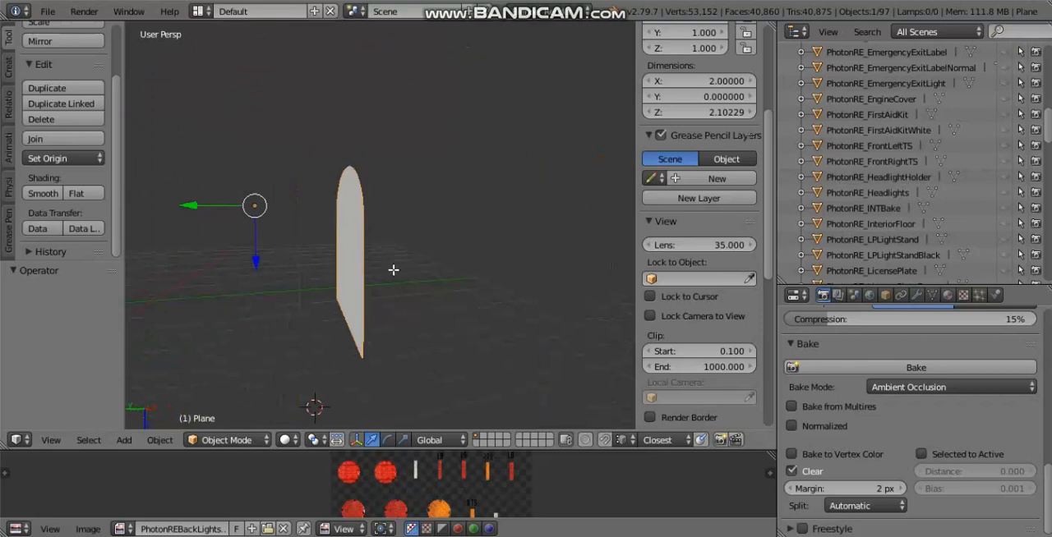
# Step: Select the arched panel's entire mesh in Edit Mode
pyautogui.press('Tab')
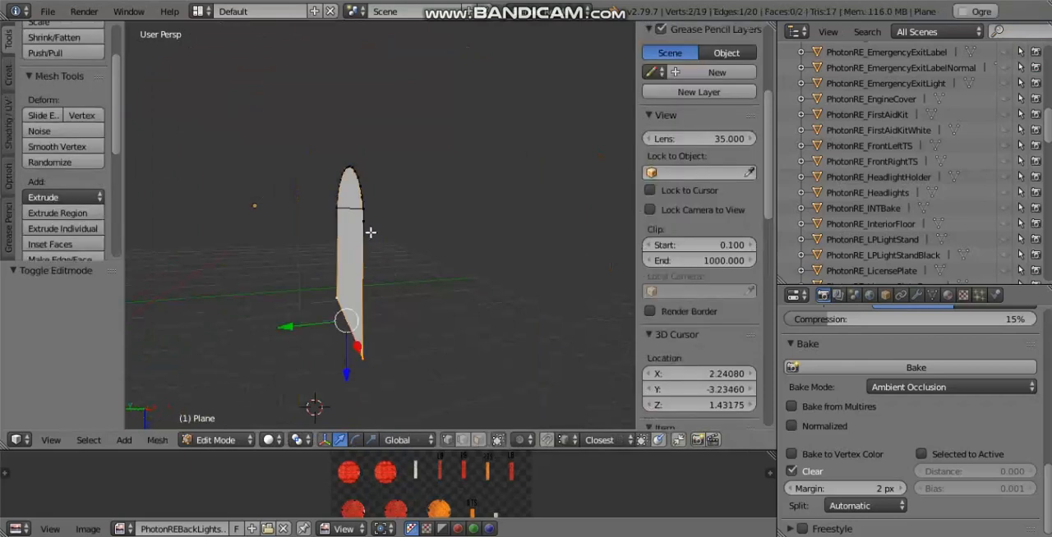
pyautogui.press('a')
pyautogui.press('a')
pyautogui.press('r')
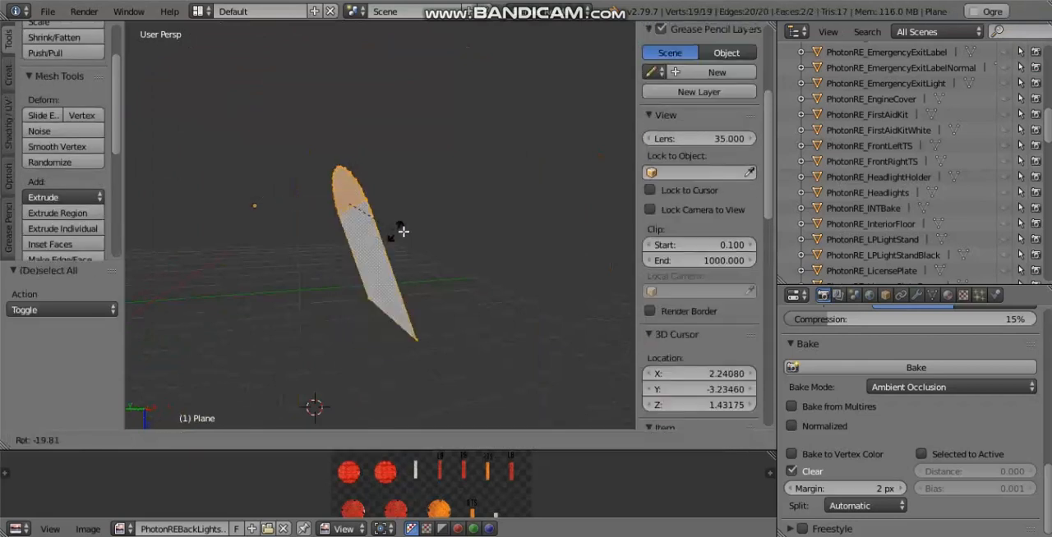
pyautogui.click(345, 238)
pyautogui.hotkey('ctrl', 'z')
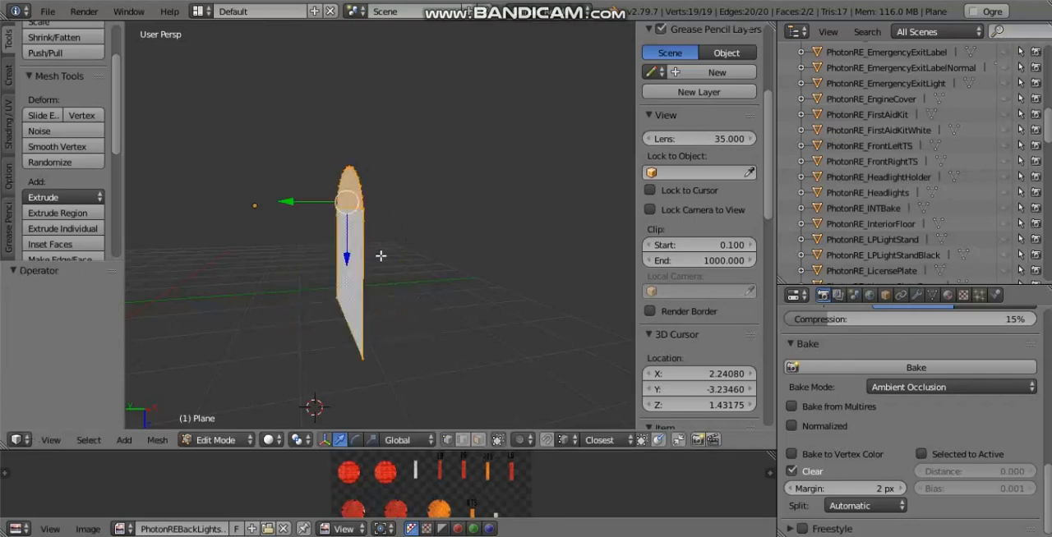
# Step: Extrude the arched panel about 3.86 units along Y into a solid block and return to Object Mode
pyautogui.press('e')
pyautogui.click(604, 249)
pyautogui.press('Tab')
pyautogui.moveTo(406, 249); pyautogui.dragTo(238, 230, button='middle')
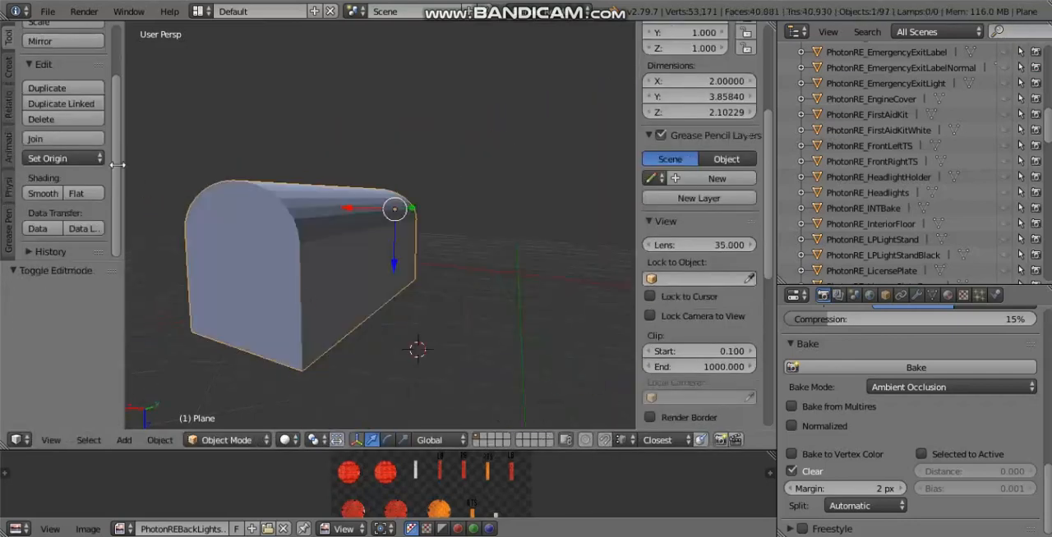
# Step: Apply smooth shading to the arched block and check its surface
pyautogui.click(43, 193)
pyautogui.scroll(5, 382, 255)
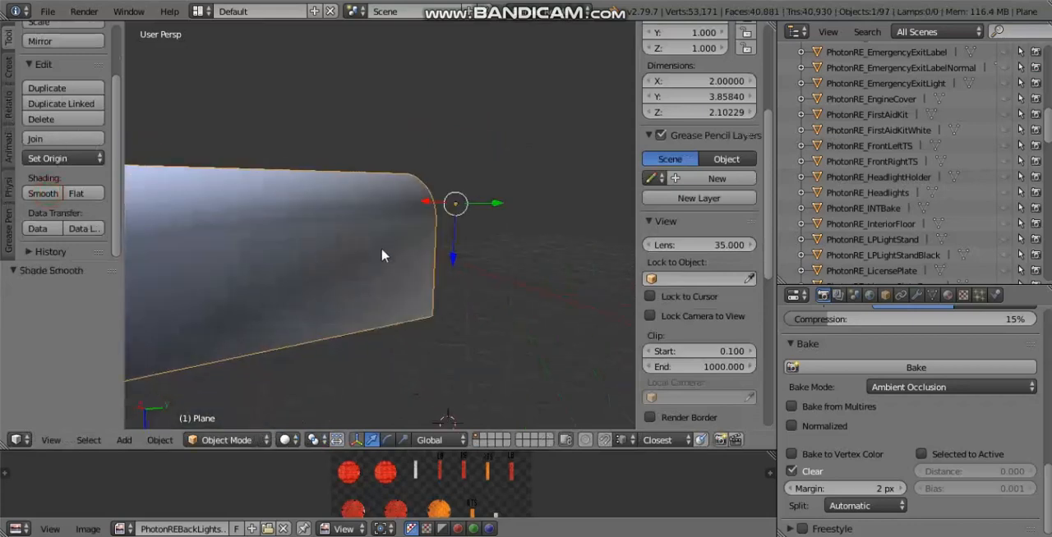
pyautogui.scroll(-5, 382, 255)
# Step: Remove doubled vertices from the arched block's whole mesh in Edit Mode, returning to Object Mode
pyautogui.press('Tab')
pyautogui.press('a')
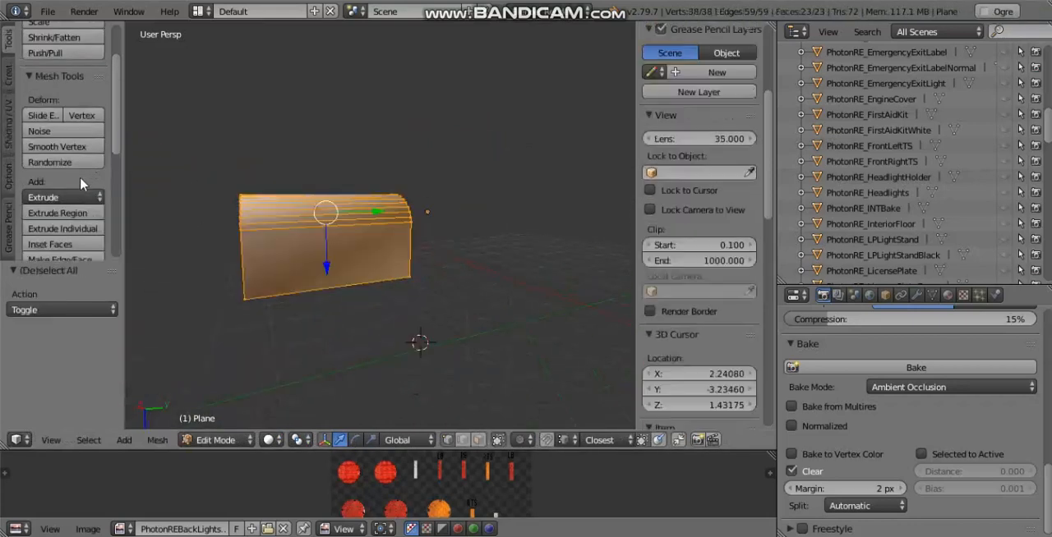
pyautogui.scroll(-6, 80, 175)
pyautogui.click(58, 210)
pyautogui.press('Tab')
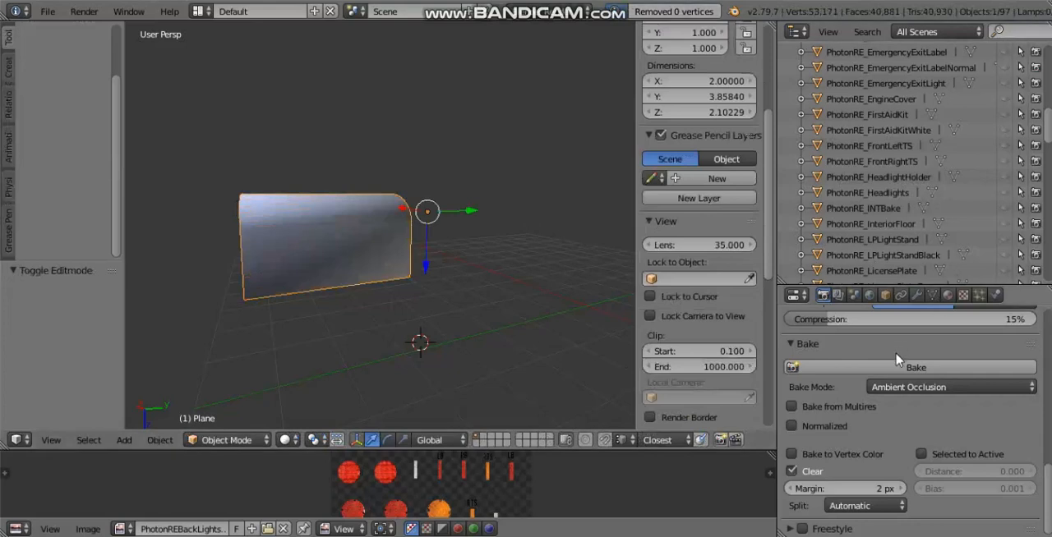
# Step: Add an Edge Split modifier with a 30° split angle to the arched block, apply it and deselect the block
pyautogui.scroll(3, 922, 341)
pyautogui.click(916, 295)
pyautogui.click(813, 348)
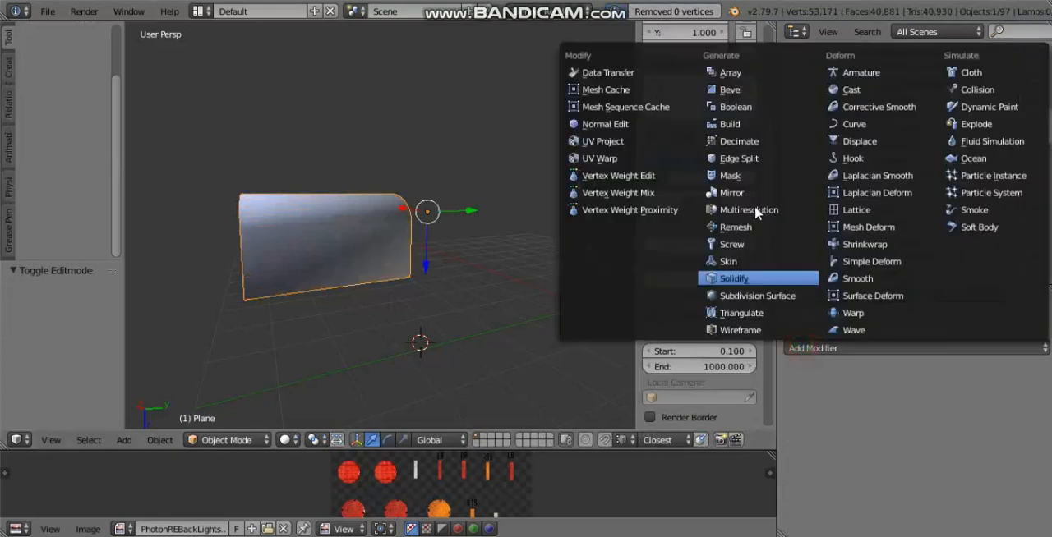
pyautogui.click(738, 158)
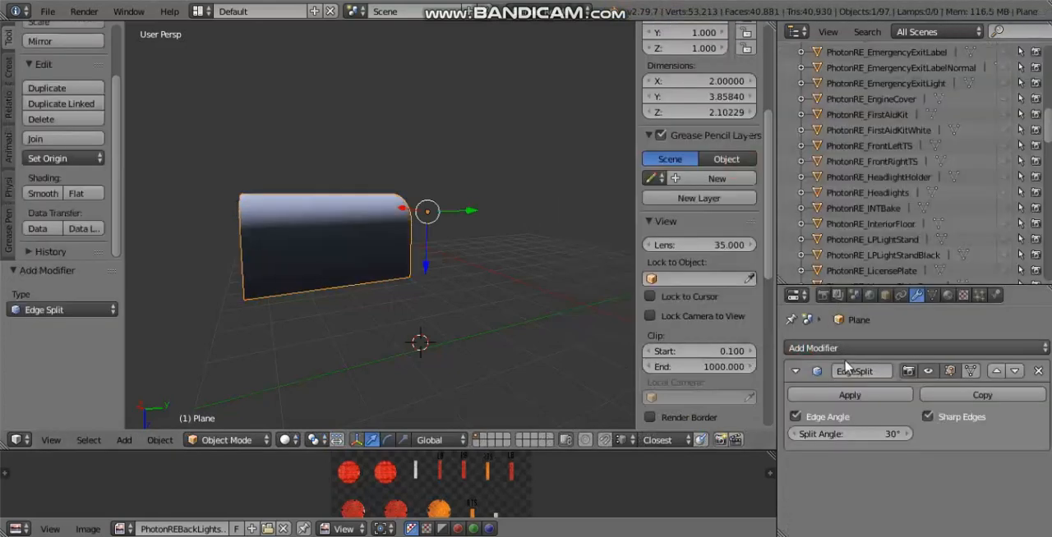
pyautogui.click(843, 393)
pyautogui.moveTo(270, 228); pyautogui.dragTo(469, 253, button='middle')
pyautogui.press('a')
# Step: Recalculate the normals of the arched block's entire mesh to face outward, returning to Object Mode
pyautogui.scroll(3, 444, 250)
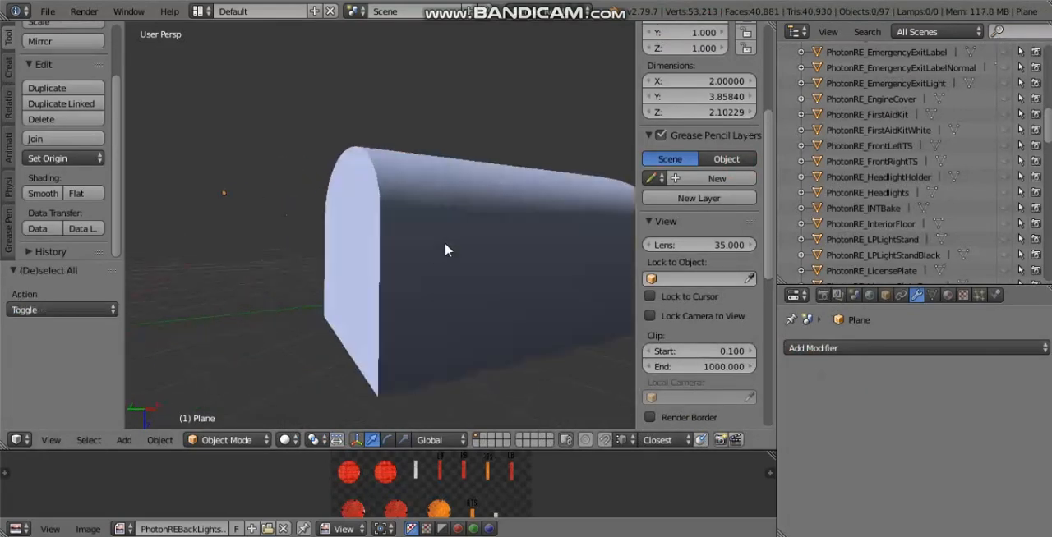
pyautogui.rightClick(445, 249)
pyautogui.press('Tab')
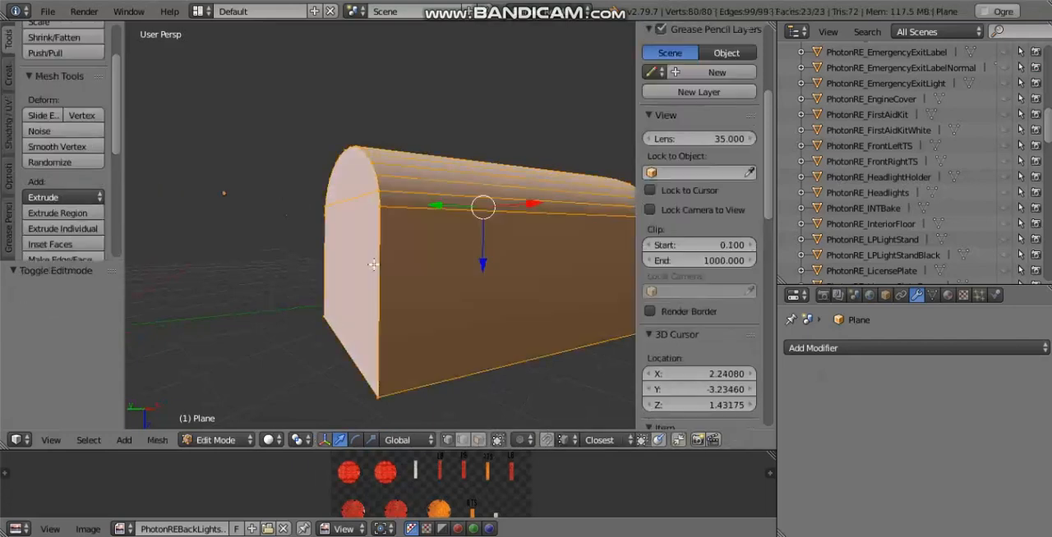
pyautogui.press('a')
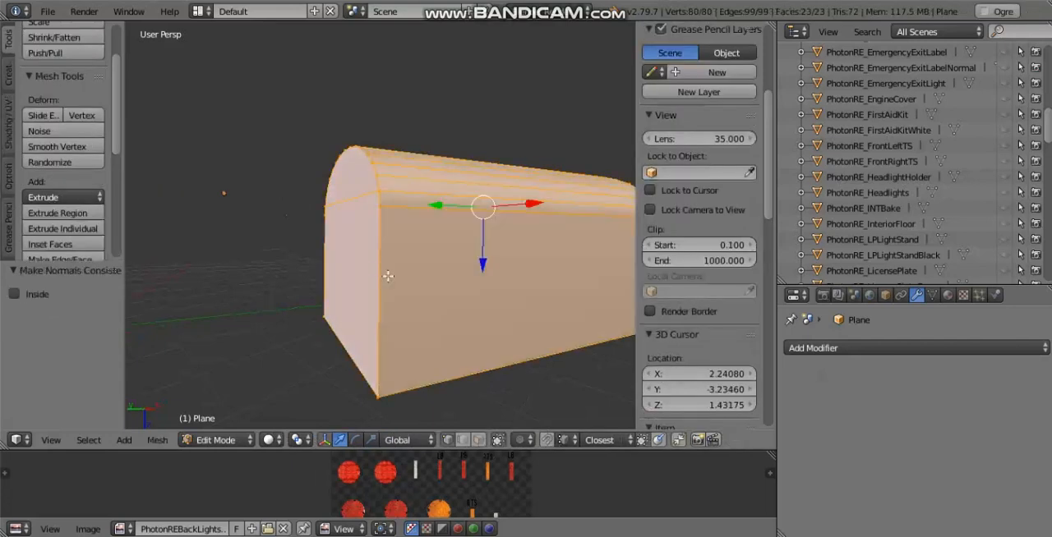
pyautogui.press('Tab')
# Step: Examine the arched block's shading on its end faces, curved top and long sides
pyautogui.moveTo(390, 284); pyautogui.dragTo(455, 215, button='middle')
pyautogui.moveTo(342, 211); pyautogui.dragTo(485, 226, button='middle')
pyautogui.scroll(3, 478, 227)
pyautogui.moveTo(416, 192); pyautogui.dragTo(369, 207, button='middle')
pyautogui.scroll(-5, 369, 206)
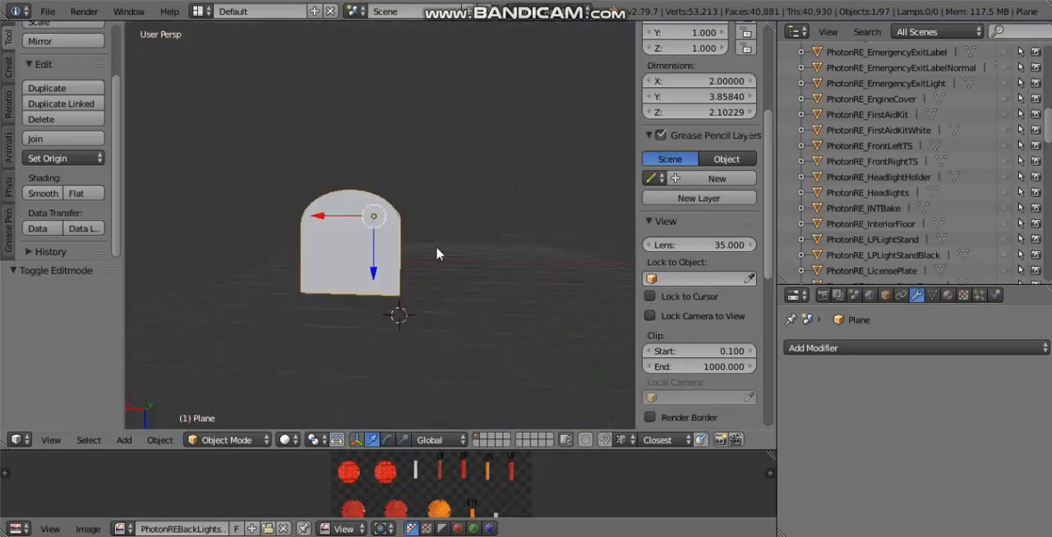
pyautogui.moveTo(341, 263); pyautogui.dragTo(457, 262, button='middle')
pyautogui.scroll(4, 474, 239)
pyautogui.scroll(-4, 457, 263)
pyautogui.moveTo(487, 329); pyautogui.dragTo(507, 358, button='middle')
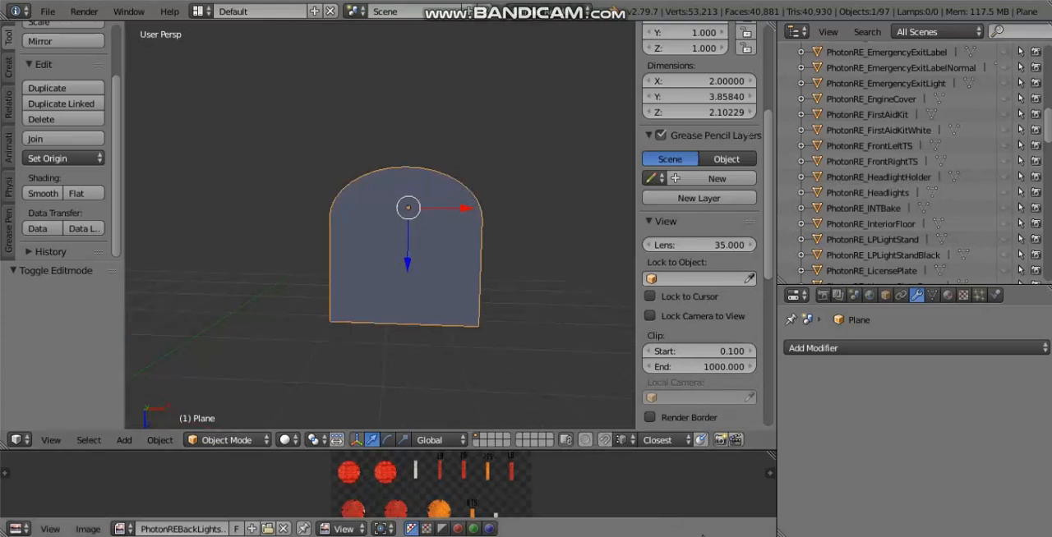
pyautogui.moveTo(345, 191); pyautogui.dragTo(309, 190, button='middle')
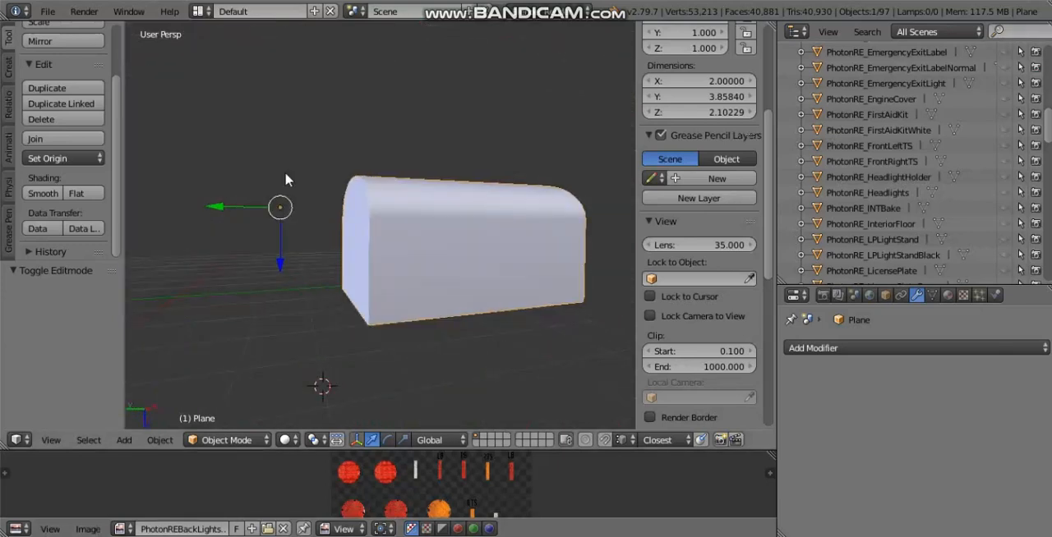